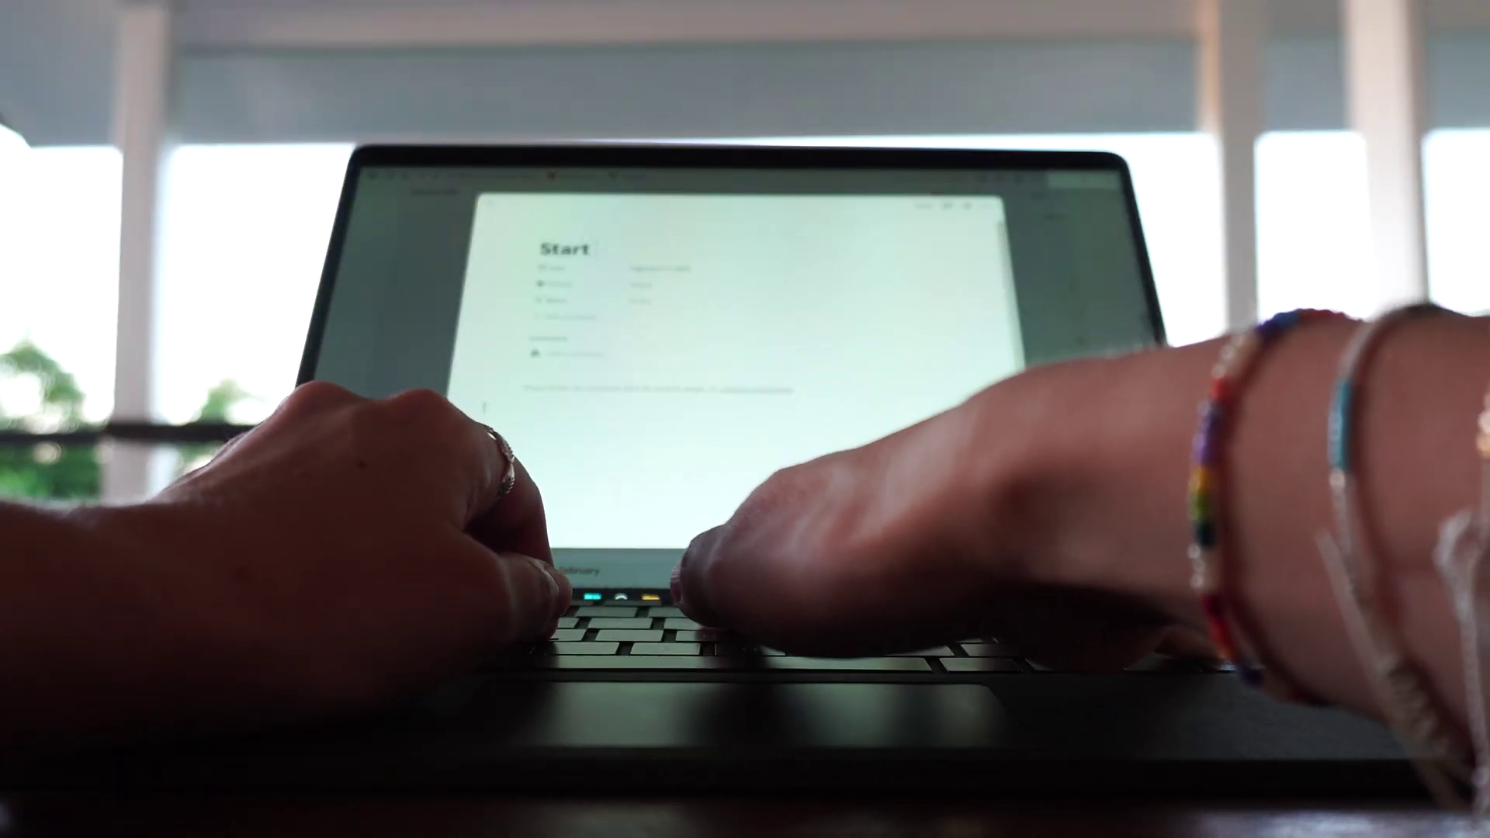
{"action": "type", "text": "YT video 2"}
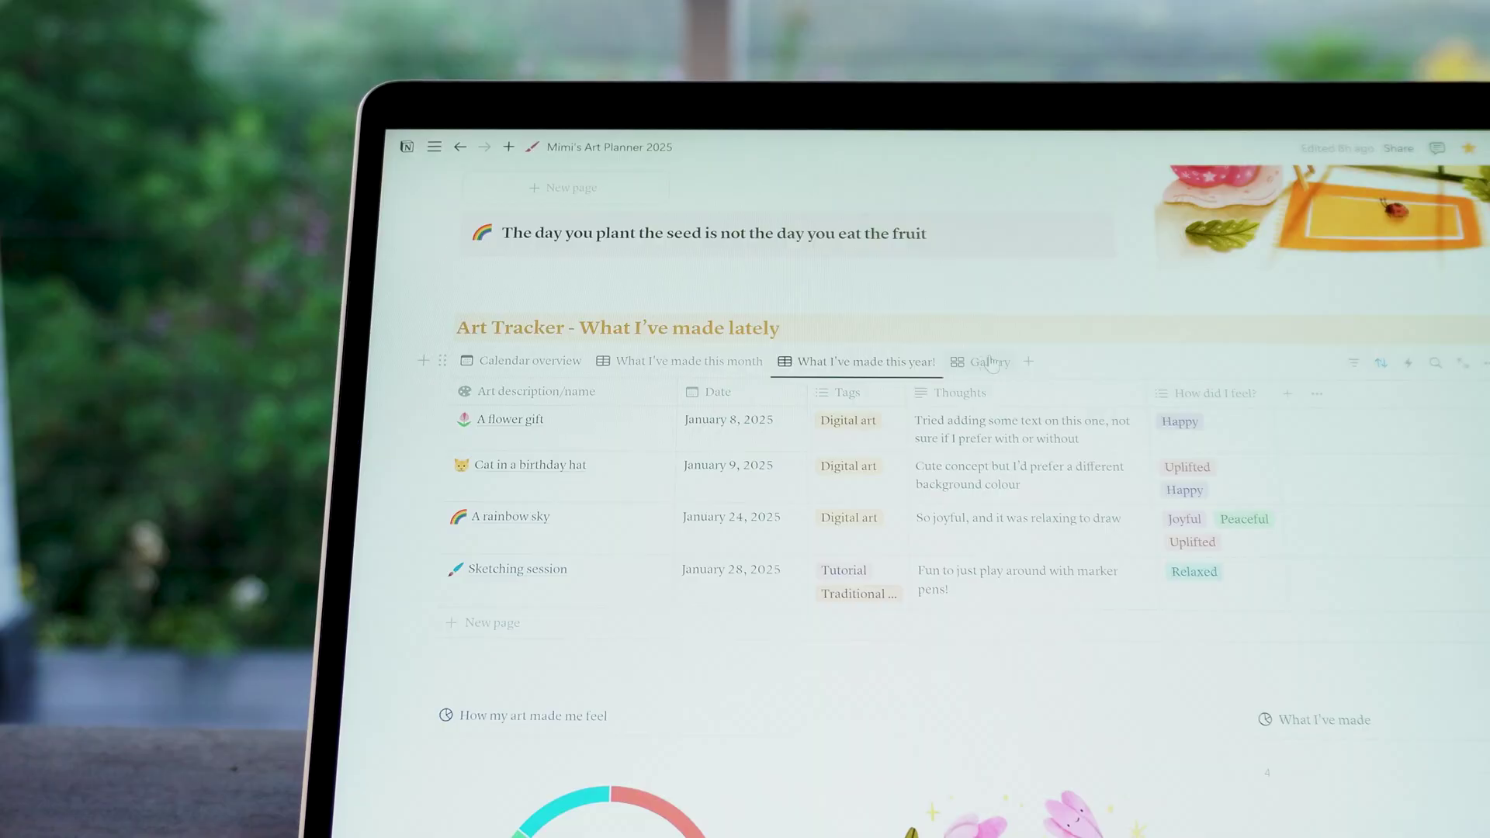
{"action": "left_click", "coordinate": [991, 363]}
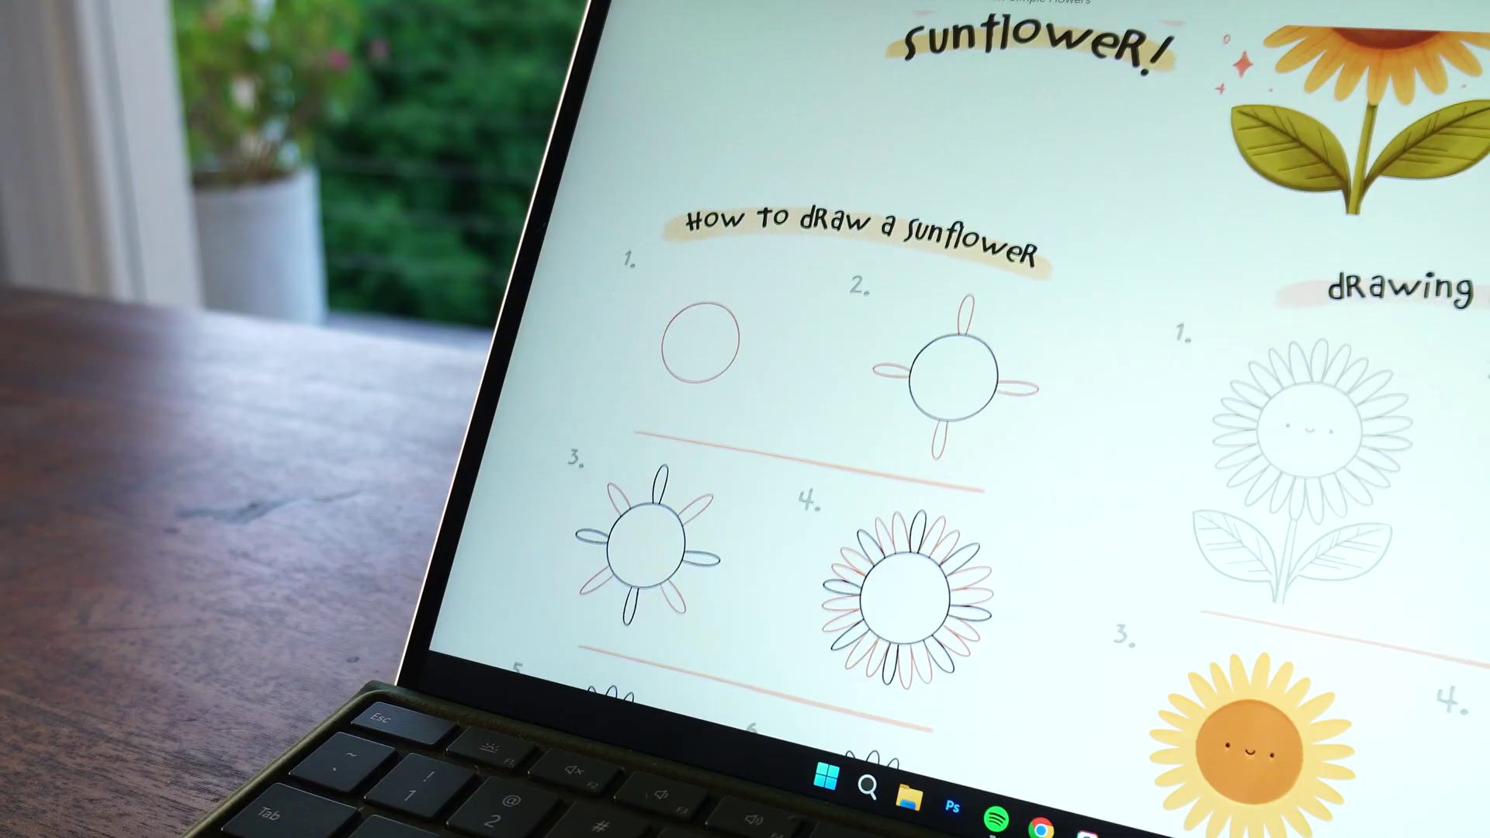
{"action": "scroll", "coordinate": [931, 388], "scroll_direction": "down", "scroll_amount": 5}
{"action": "scroll", "coordinate": [931, 388], "scroll_direction": "down", "scroll_amount": 5}
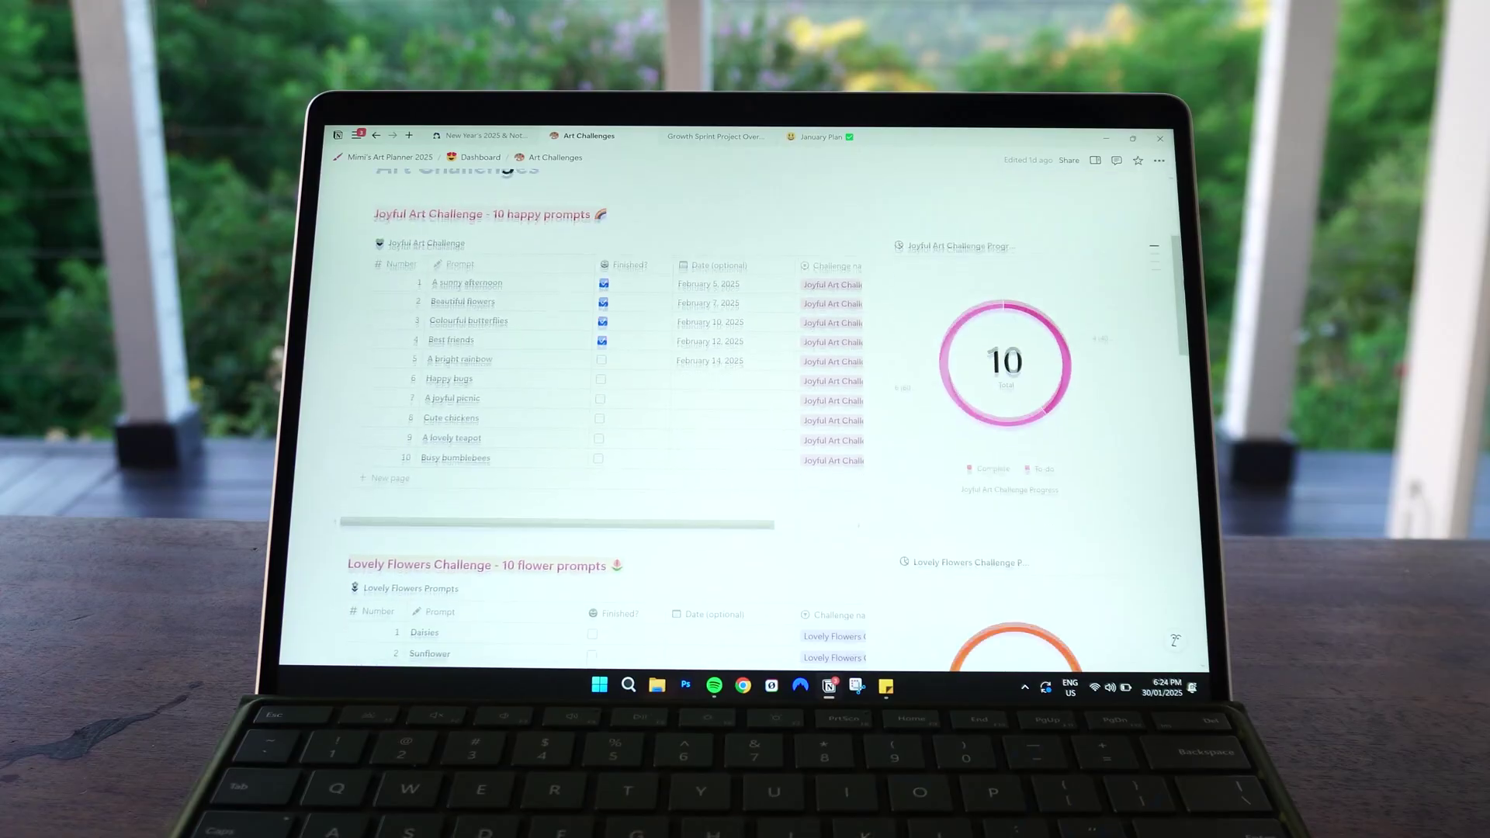
{"action": "scroll", "coordinate": [729, 419], "scroll_direction": "down", "scroll_amount": 3}
{"action": "scroll", "coordinate": [729, 419], "scroll_direction": "down", "scroll_amount": 5}
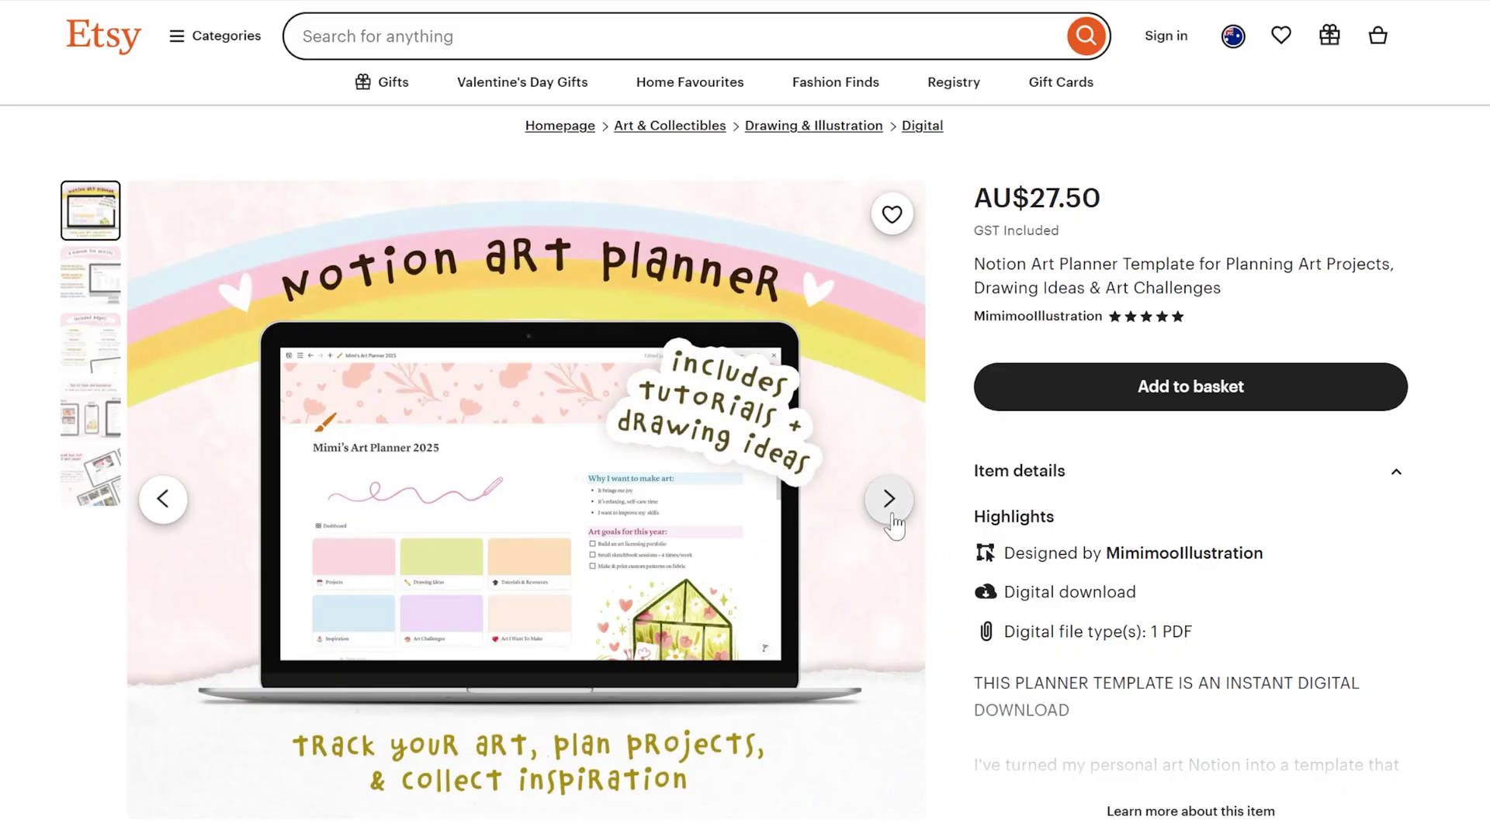
Step: Browse the preview images of the Notion Art Planner listing on Etsy
{"action": "left_click", "coordinate": [893, 515]}
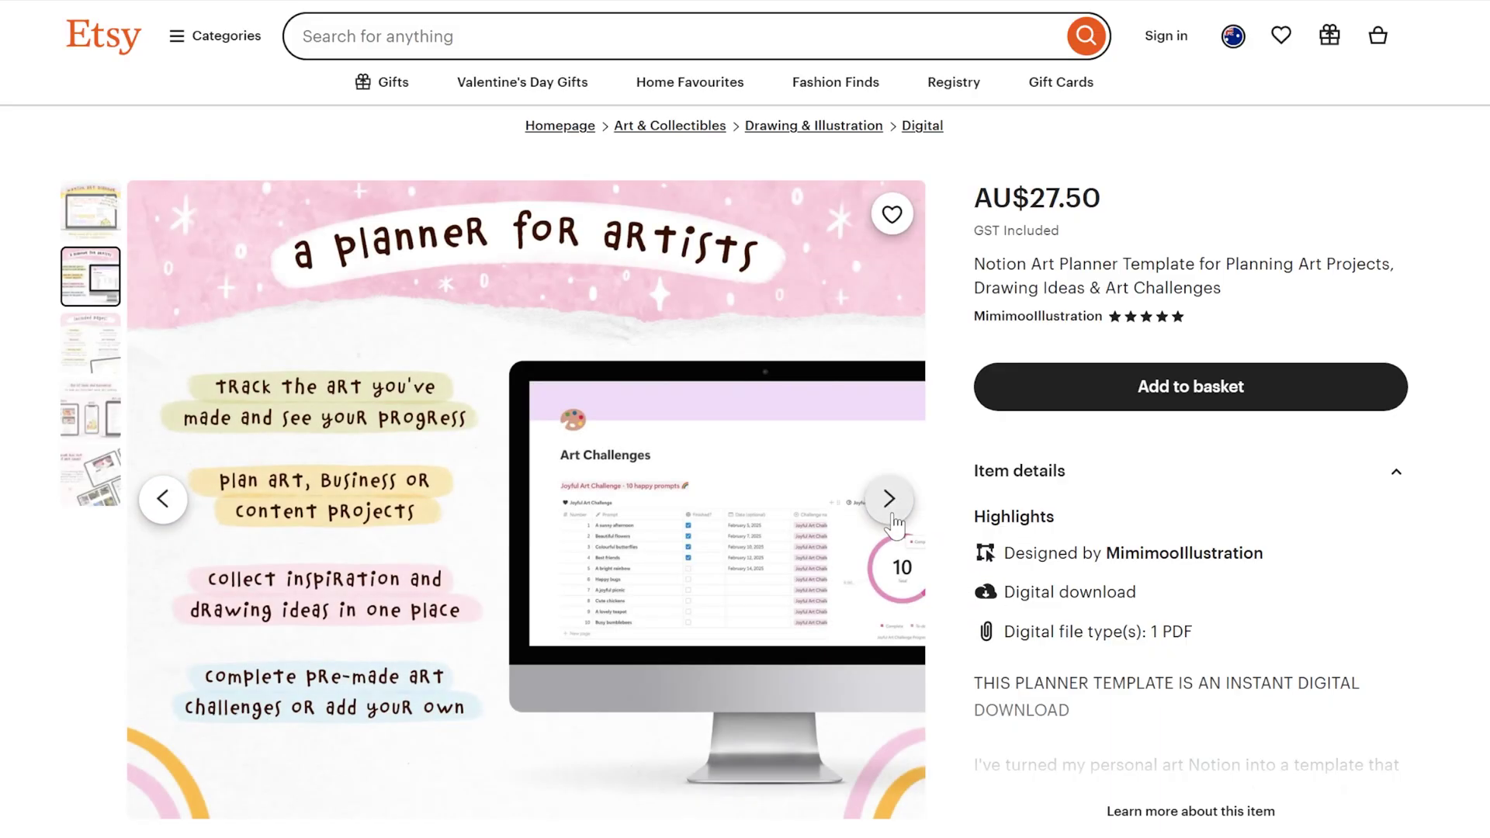
{"action": "left_click", "coordinate": [892, 516]}
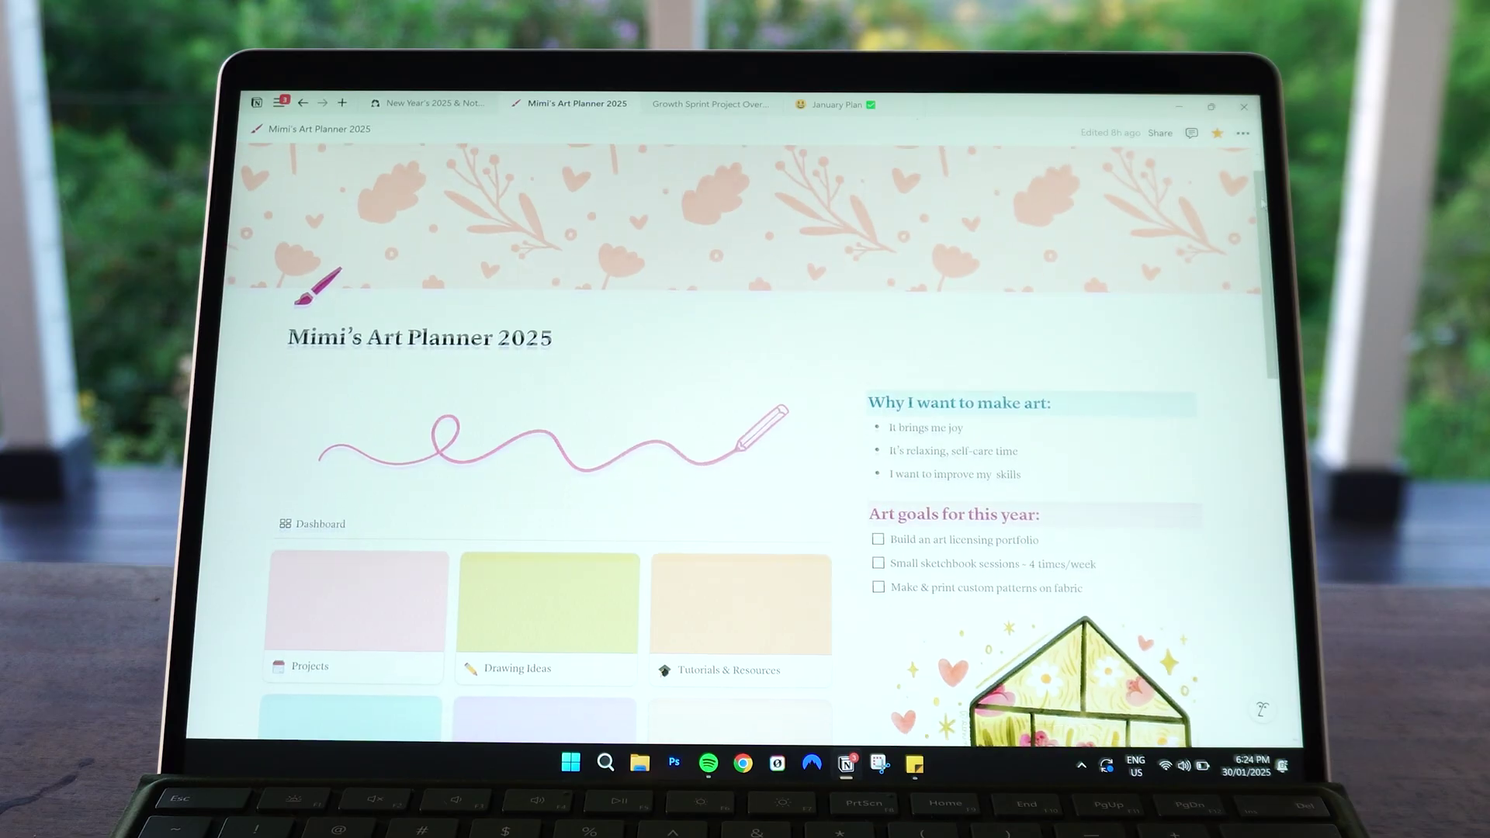
Step: Switch to Notion and look over the art planner's main page, from the goals and dashboard cards down to the Art Tracker calendar
{"action": "scroll", "coordinate": [776, 434], "scroll_direction": "down", "scroll_amount": 3}
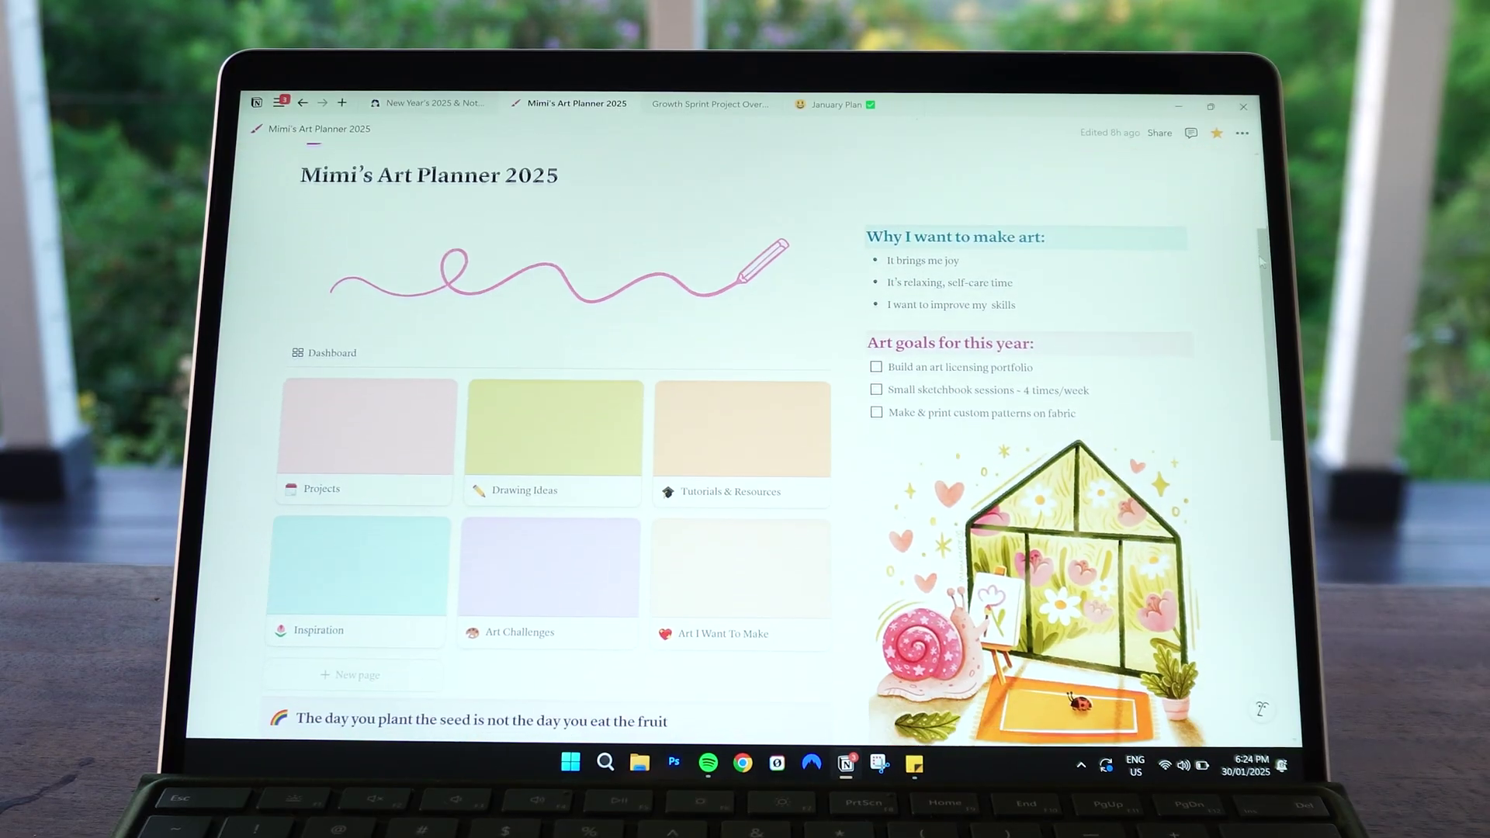
{"action": "scroll", "coordinate": [1261, 259], "scroll_direction": "down", "scroll_amount": 2}
{"action": "left_click_drag", "start_coordinate": [1265, 278], "coordinate": [1268, 412]}
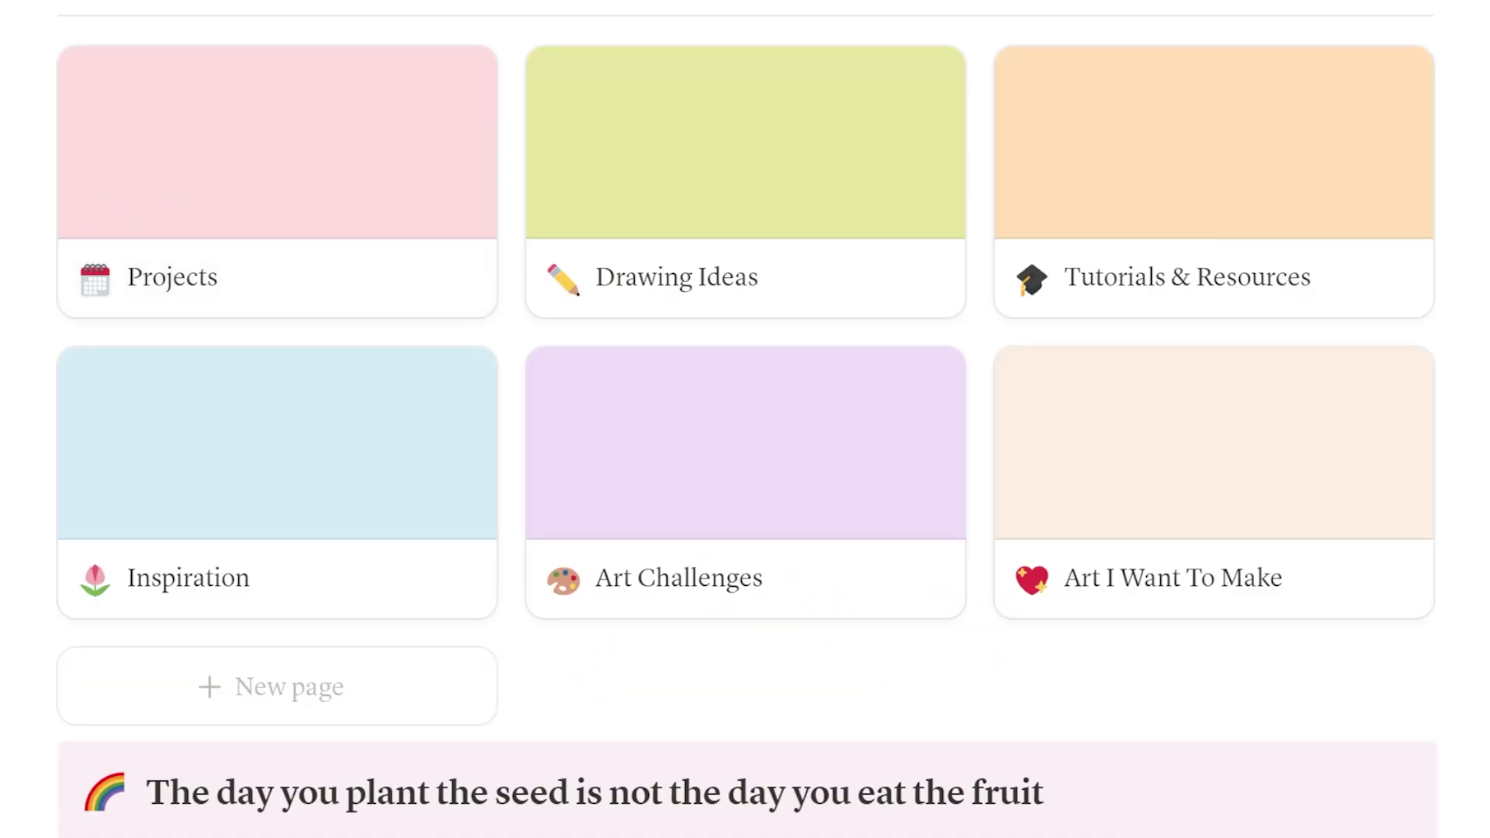
{"action": "mouse_move", "coordinate": [67, 156]}
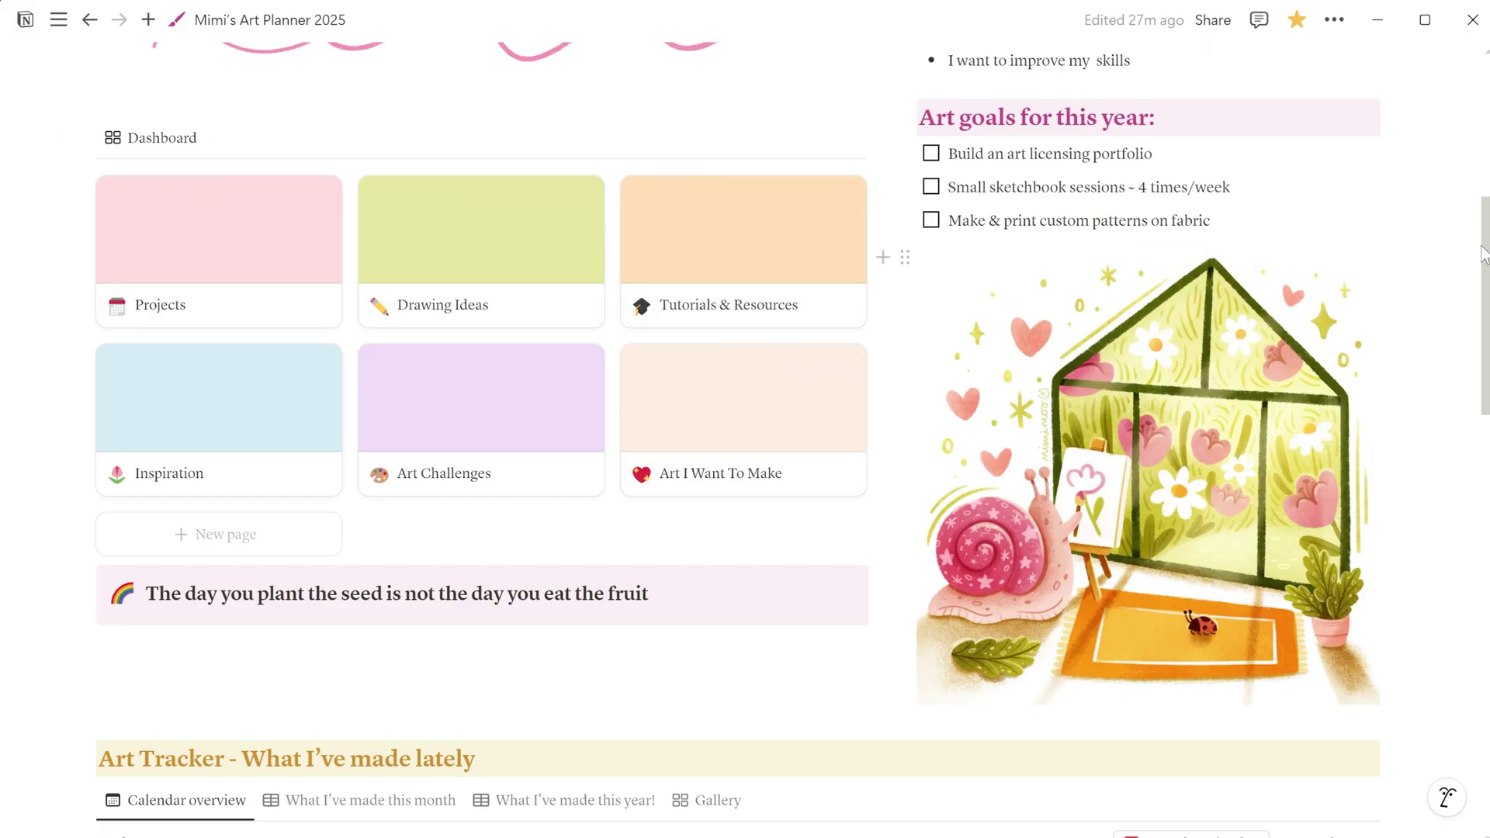
{"action": "left_click_drag", "start_coordinate": [1484, 250], "coordinate": [1483, 419]}
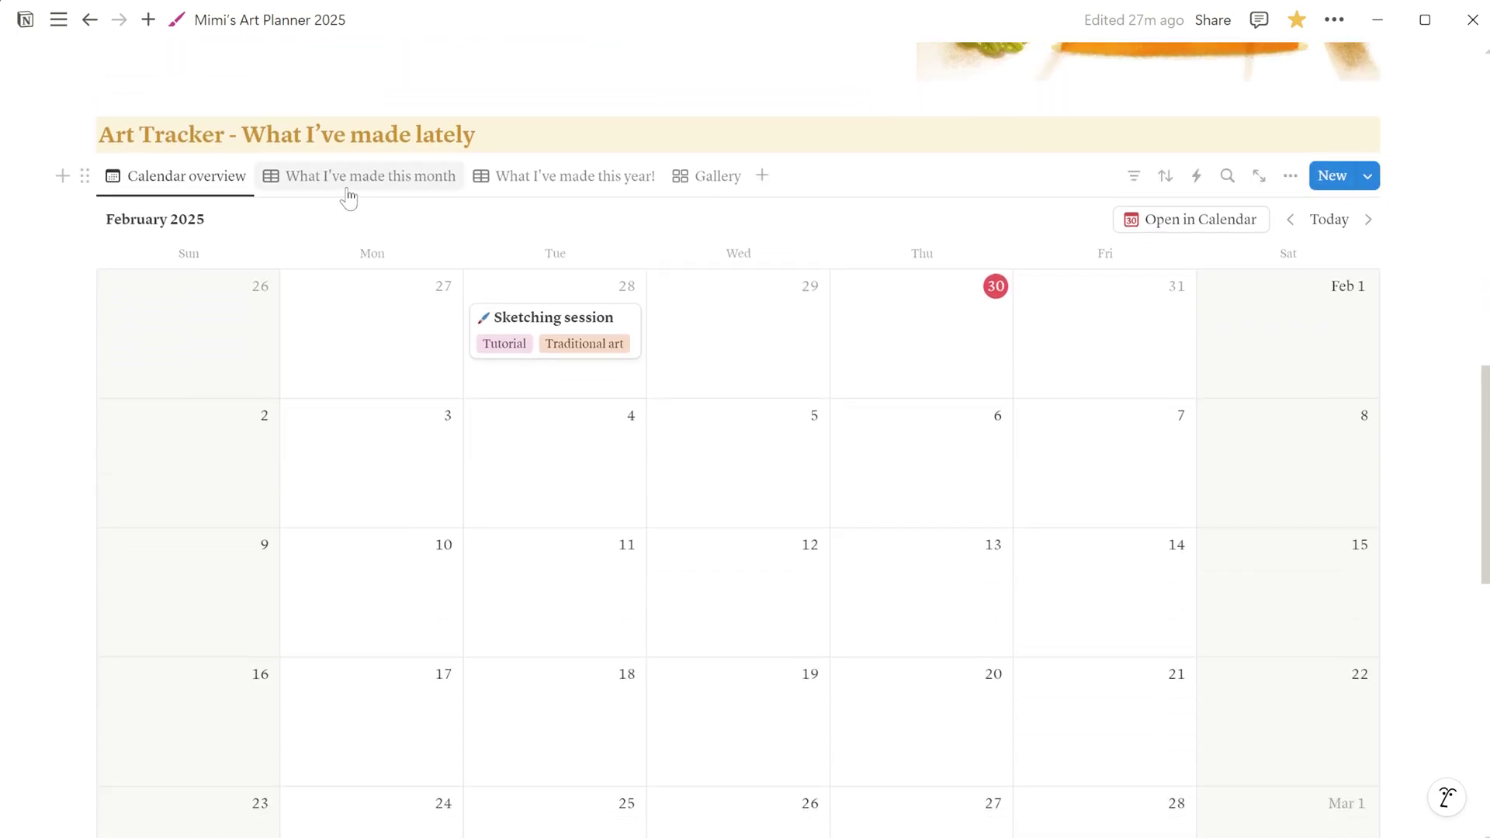
Step: View the Art Tracker as the this-month table, the this-year table and the gallery
{"action": "left_click", "coordinate": [347, 194]}
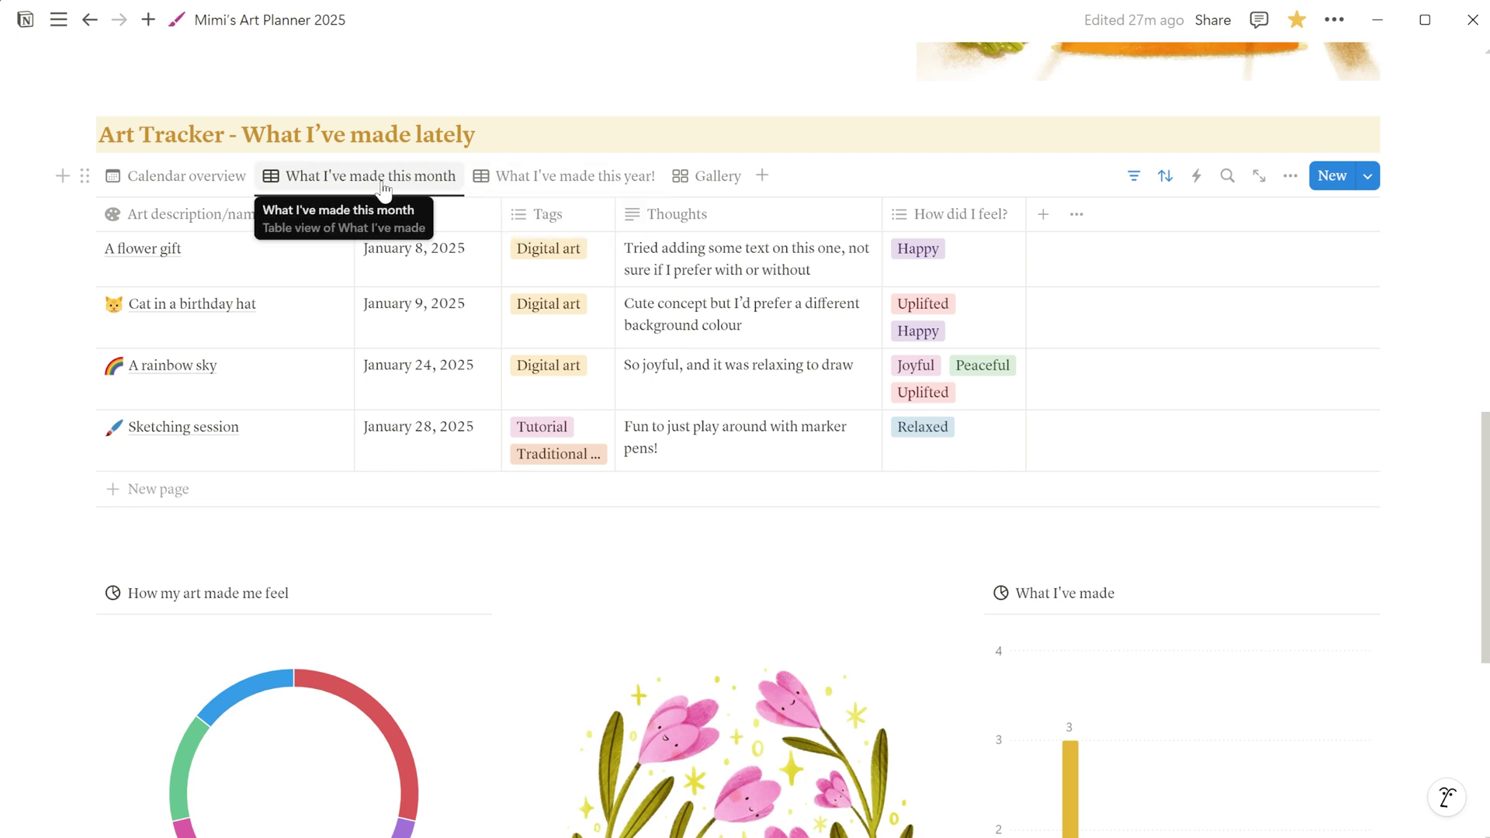
{"action": "left_click", "coordinate": [517, 180]}
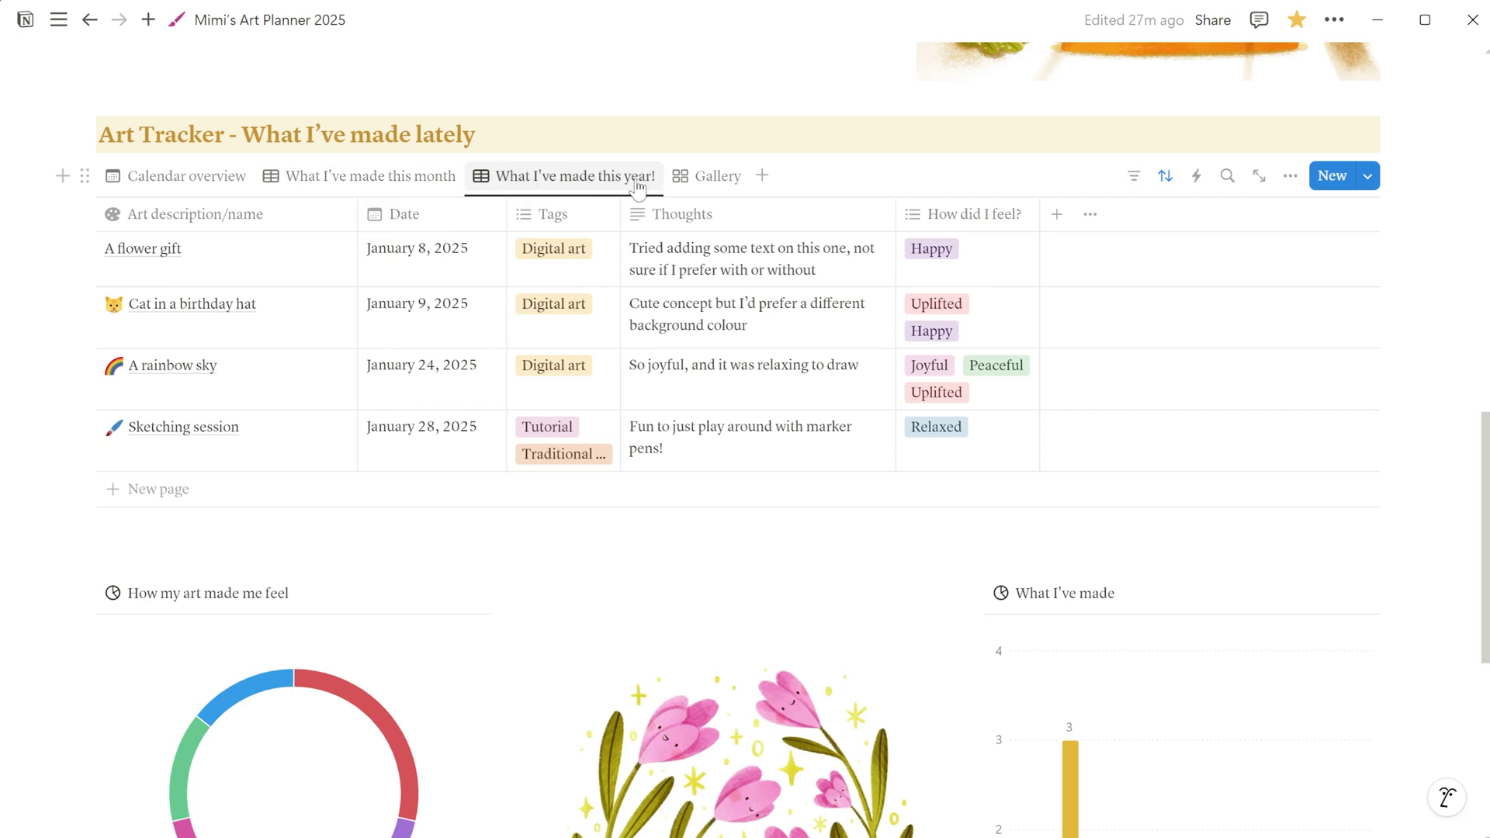
{"action": "left_click", "coordinate": [690, 182]}
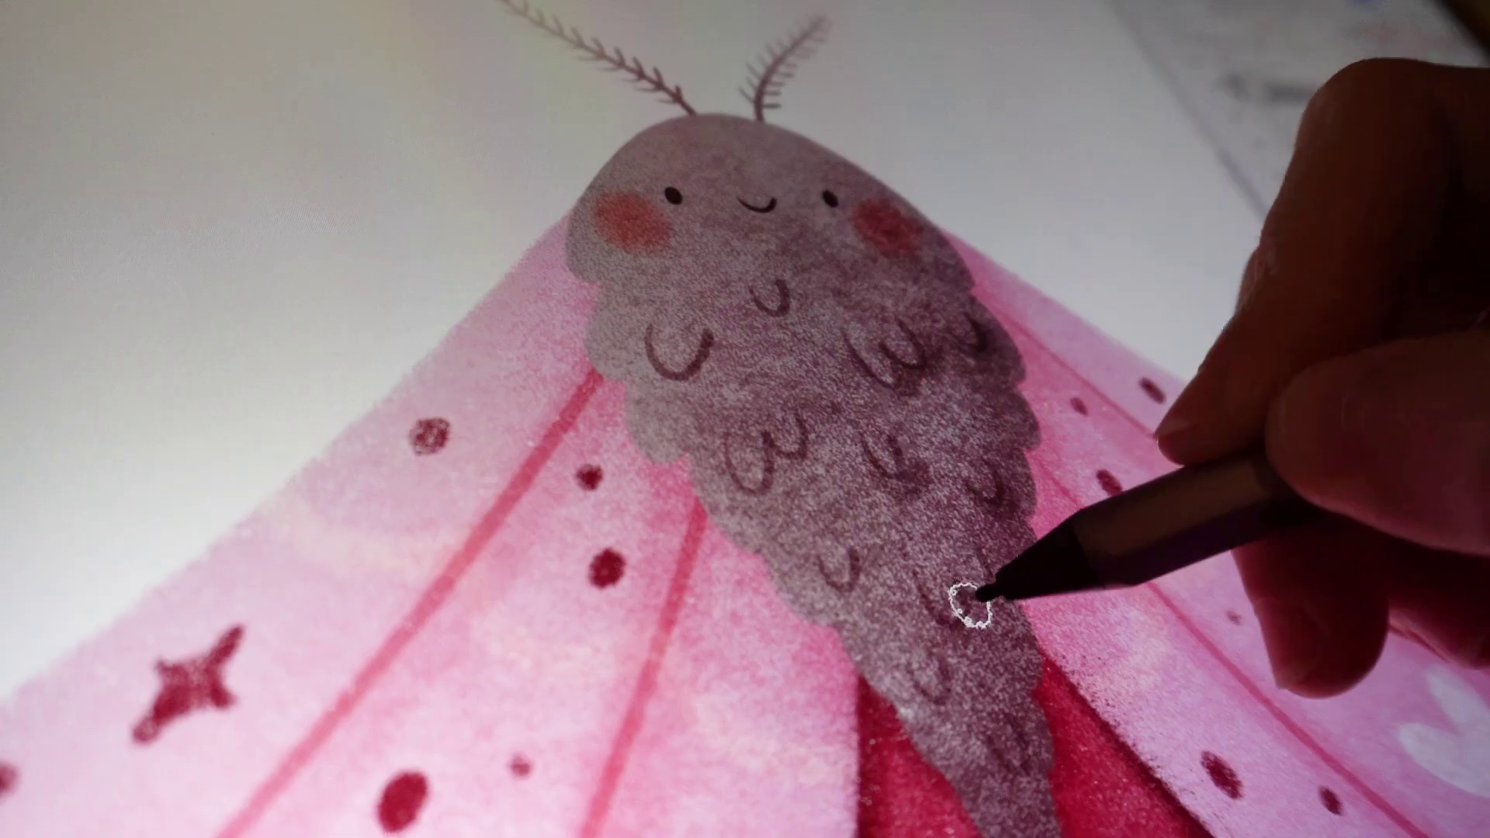
{"action": "left_click_drag", "start_coordinate": [962, 588], "coordinate": [990, 578]}
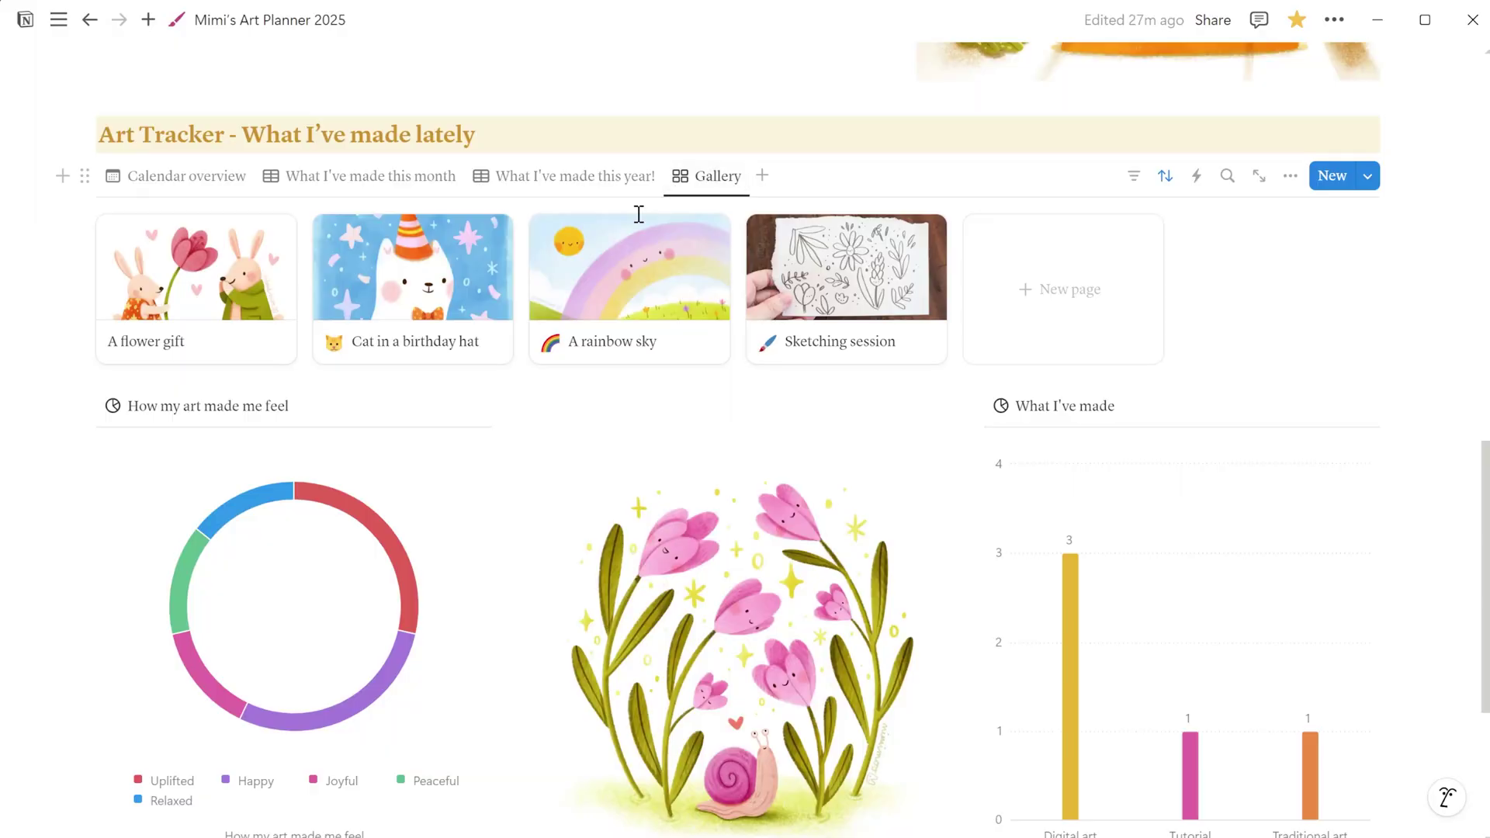
Step: Open the Sketching session entry from the gallery to view its properties, and close it again
{"action": "left_click", "coordinate": [875, 321]}
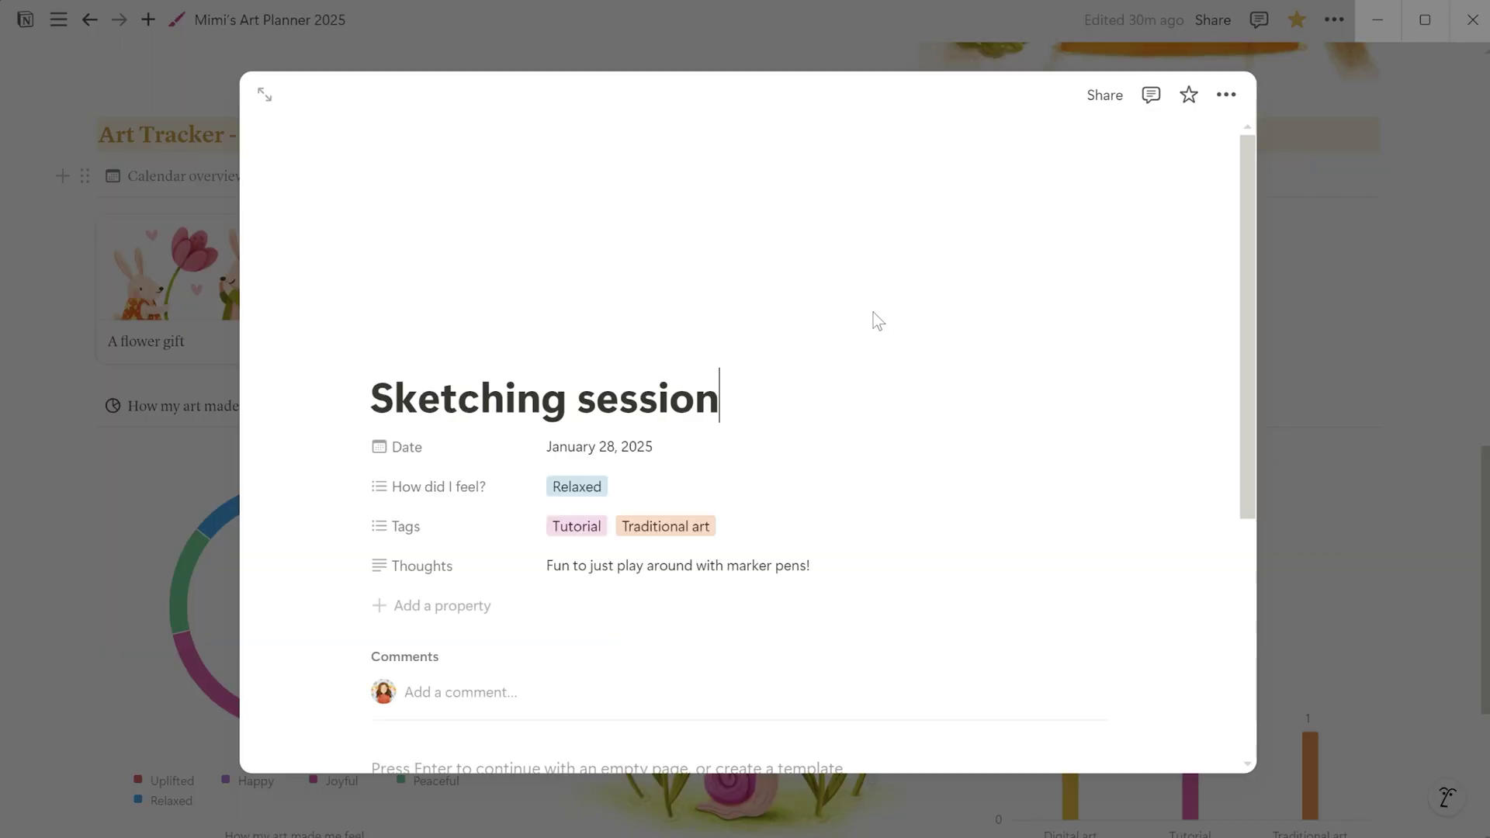
{"action": "left_click", "coordinate": [1316, 374]}
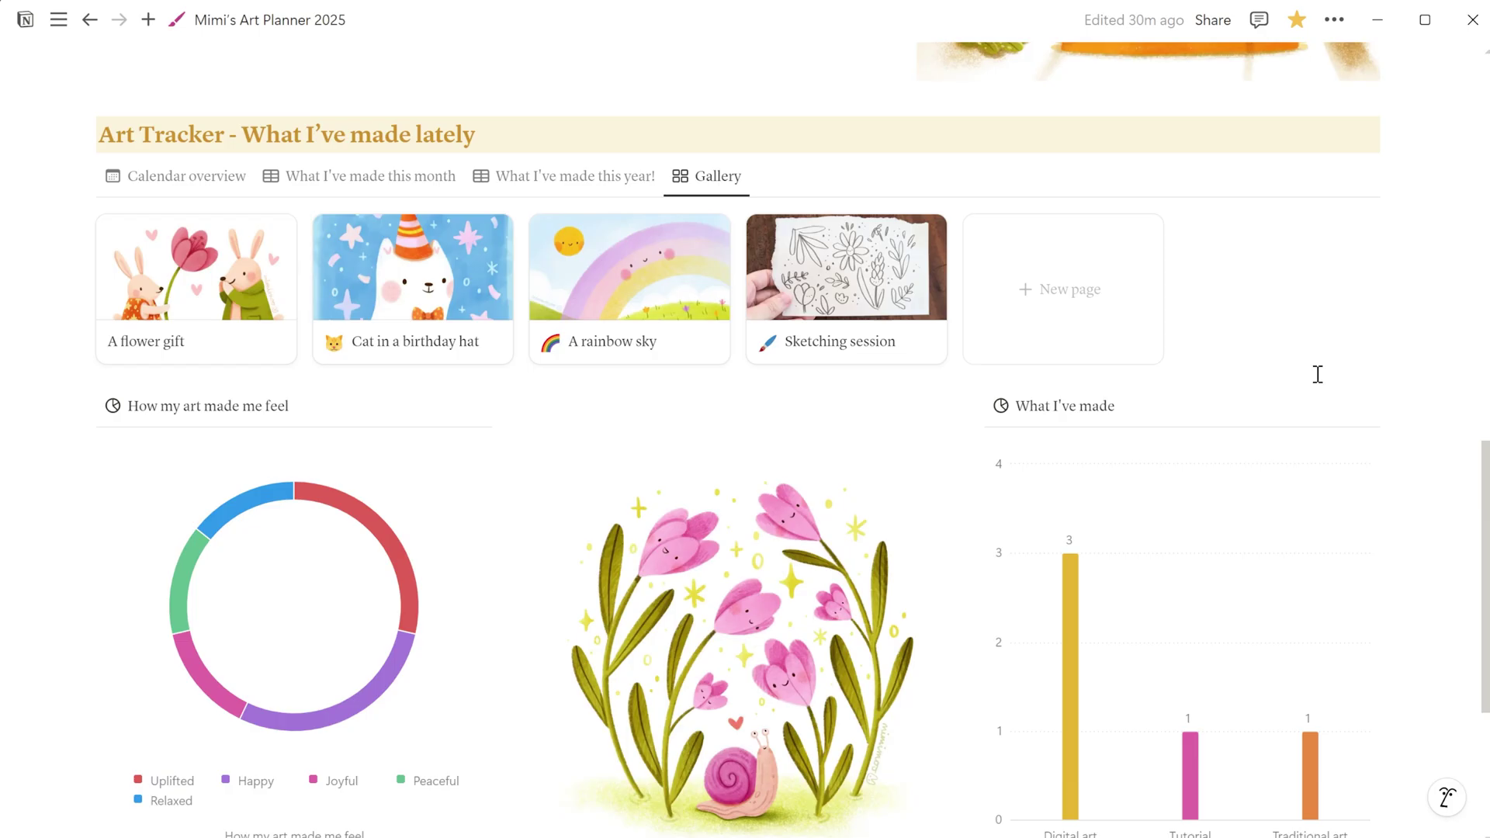
Step: Revisit the monthly and yearly tables of the Art Tracker and return to the gallery of artworks
{"action": "left_click", "coordinate": [412, 192]}
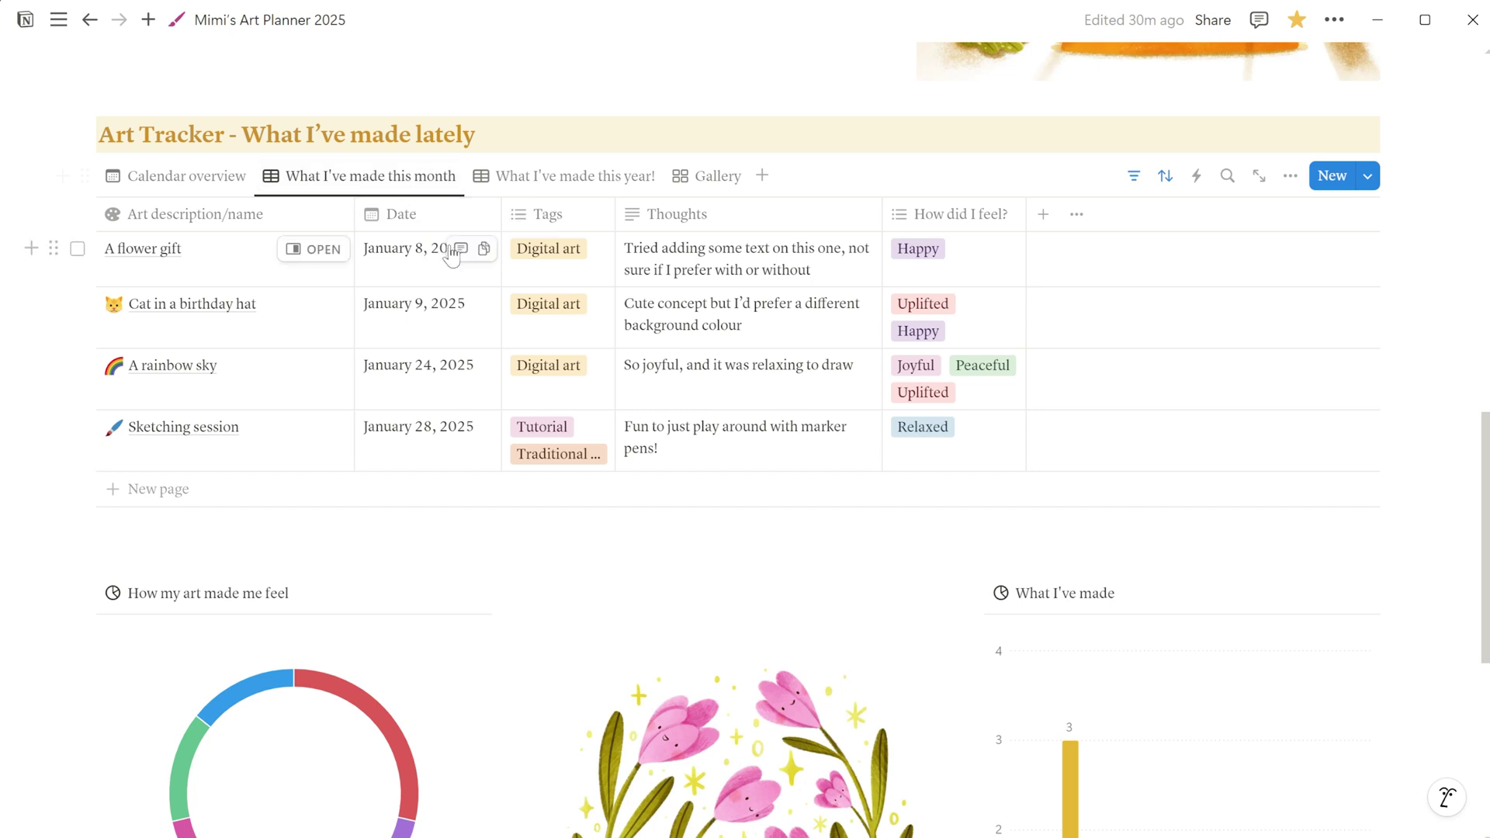
{"action": "left_click", "coordinate": [525, 178]}
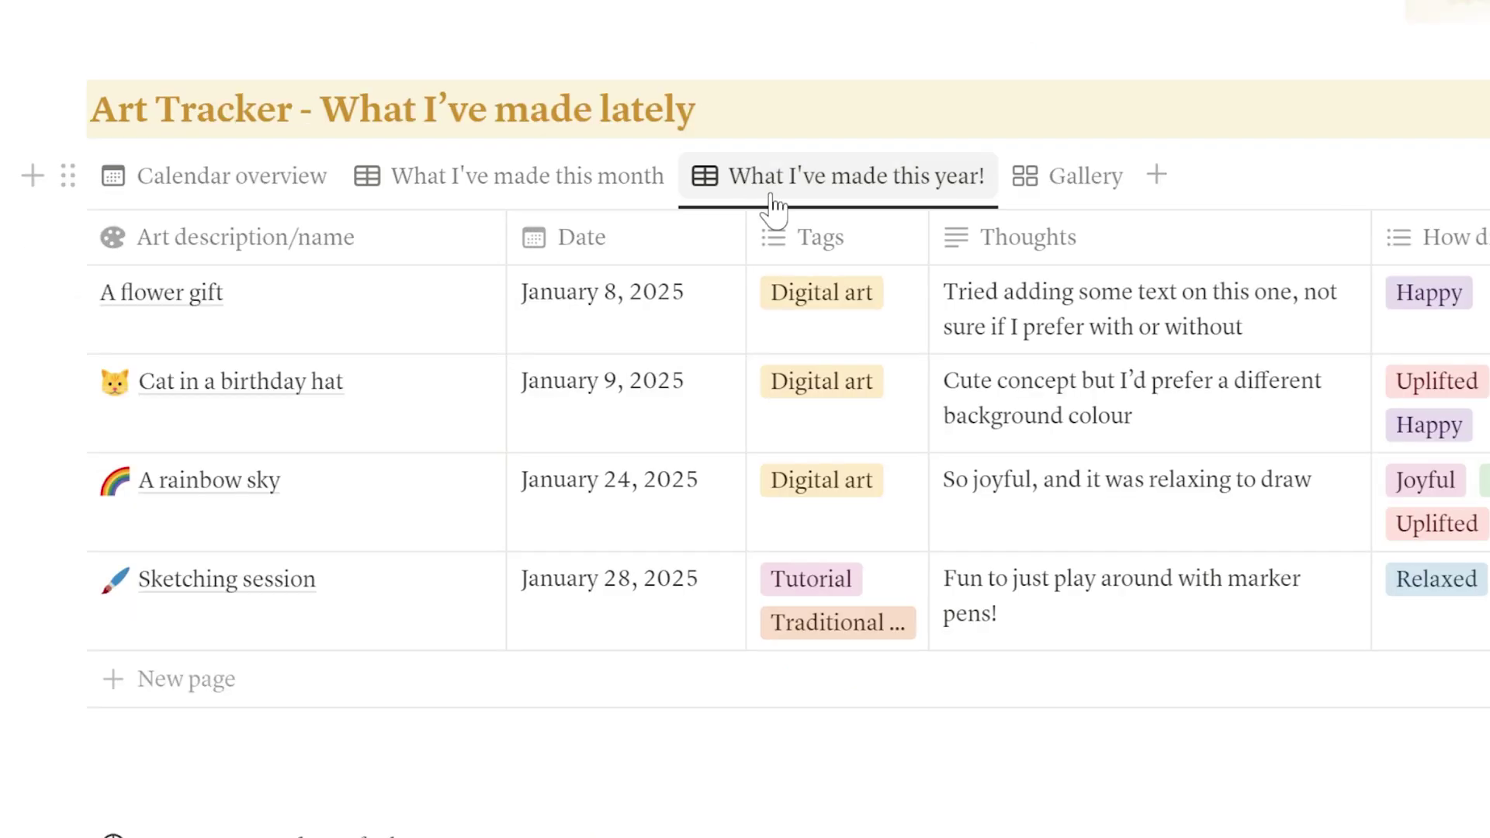
{"action": "left_click", "coordinate": [1039, 186]}
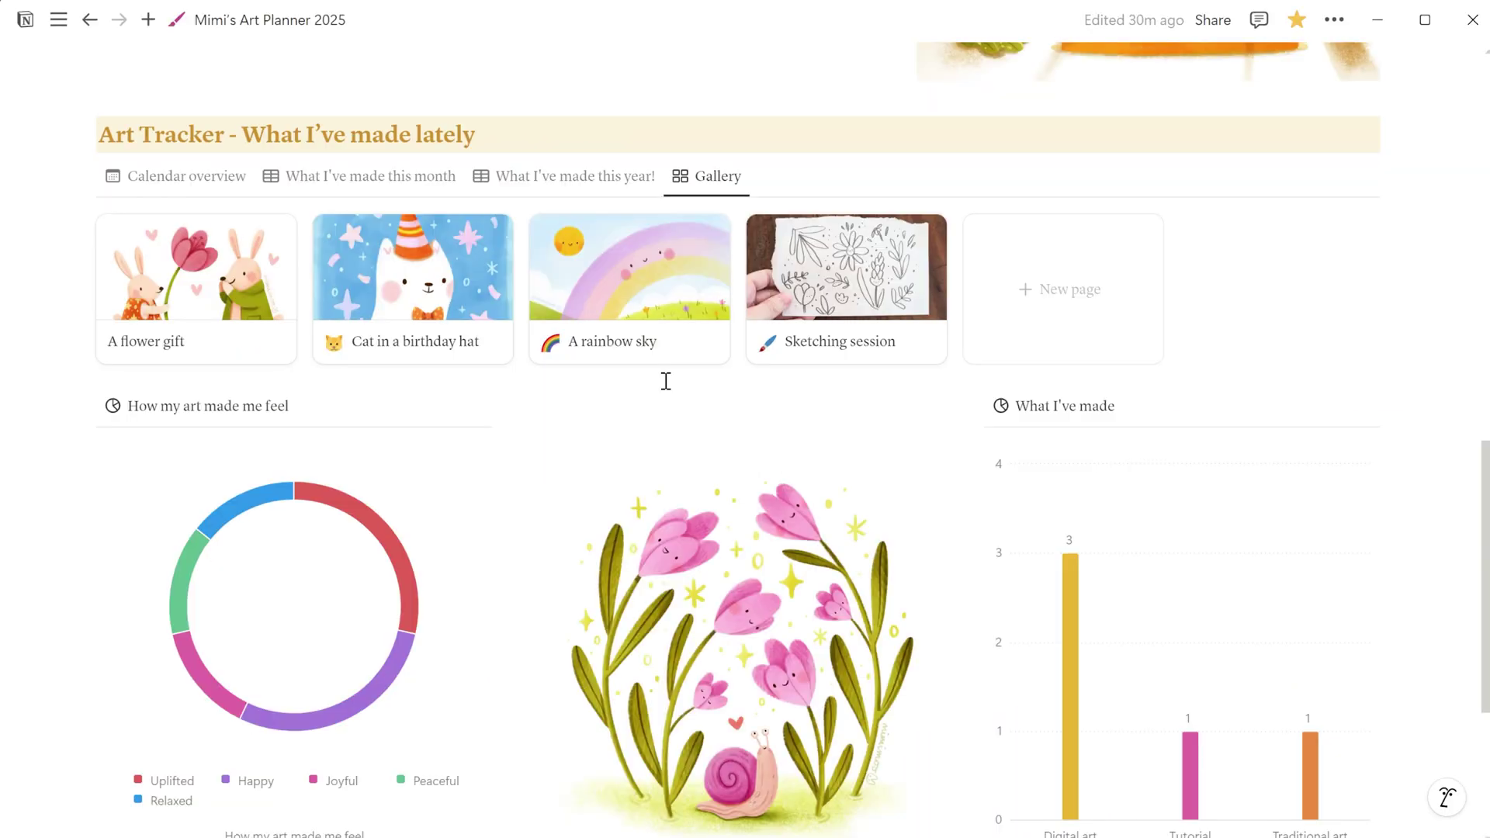
Step: Show the this-month table and examine the segments of the "How my art made me feel" chart below it
{"action": "left_click", "coordinate": [411, 194]}
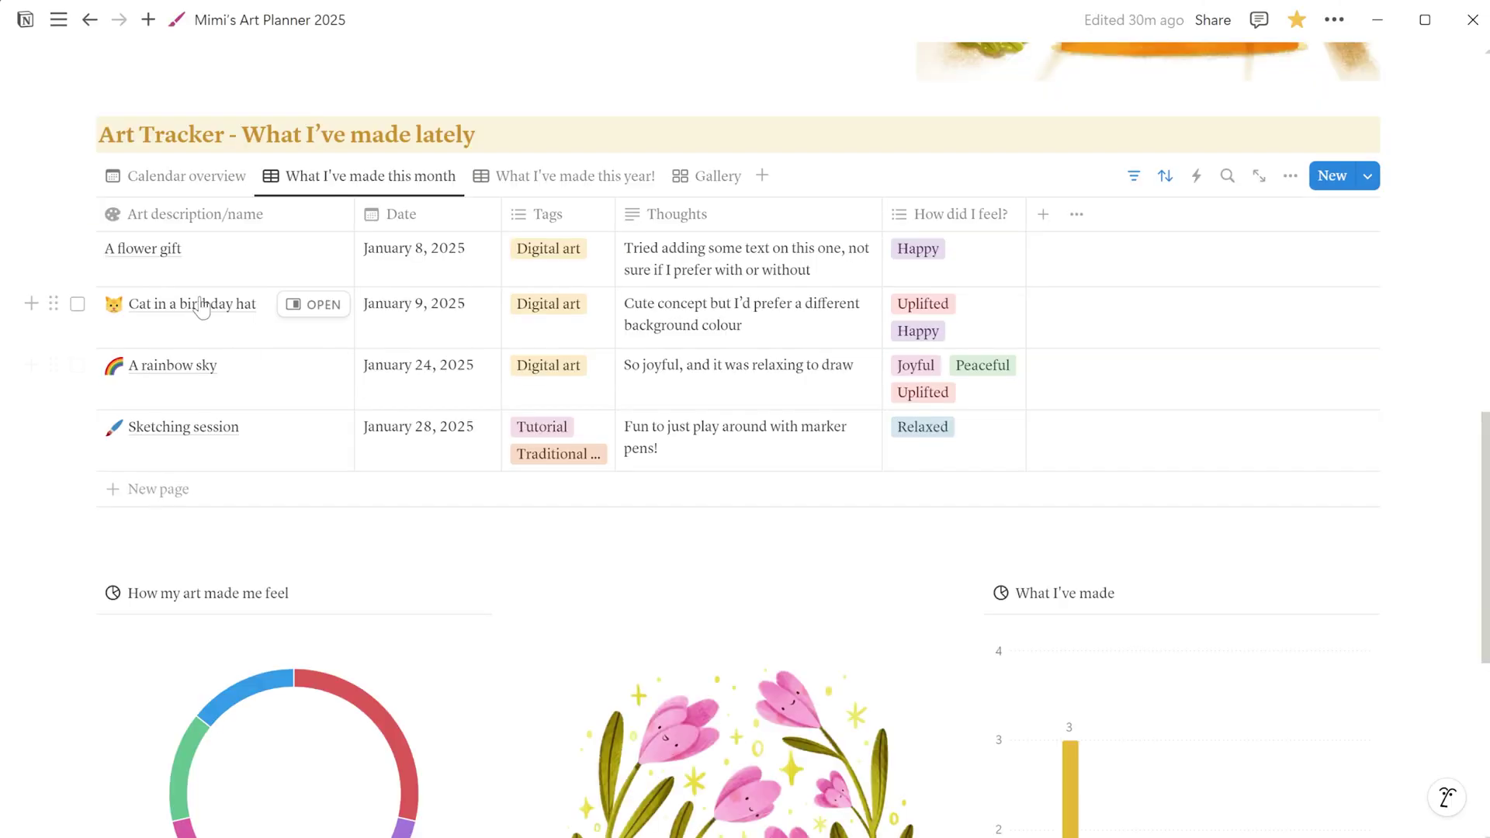
{"action": "scroll", "coordinate": [630, 439], "scroll_direction": "down", "scroll_amount": 3}
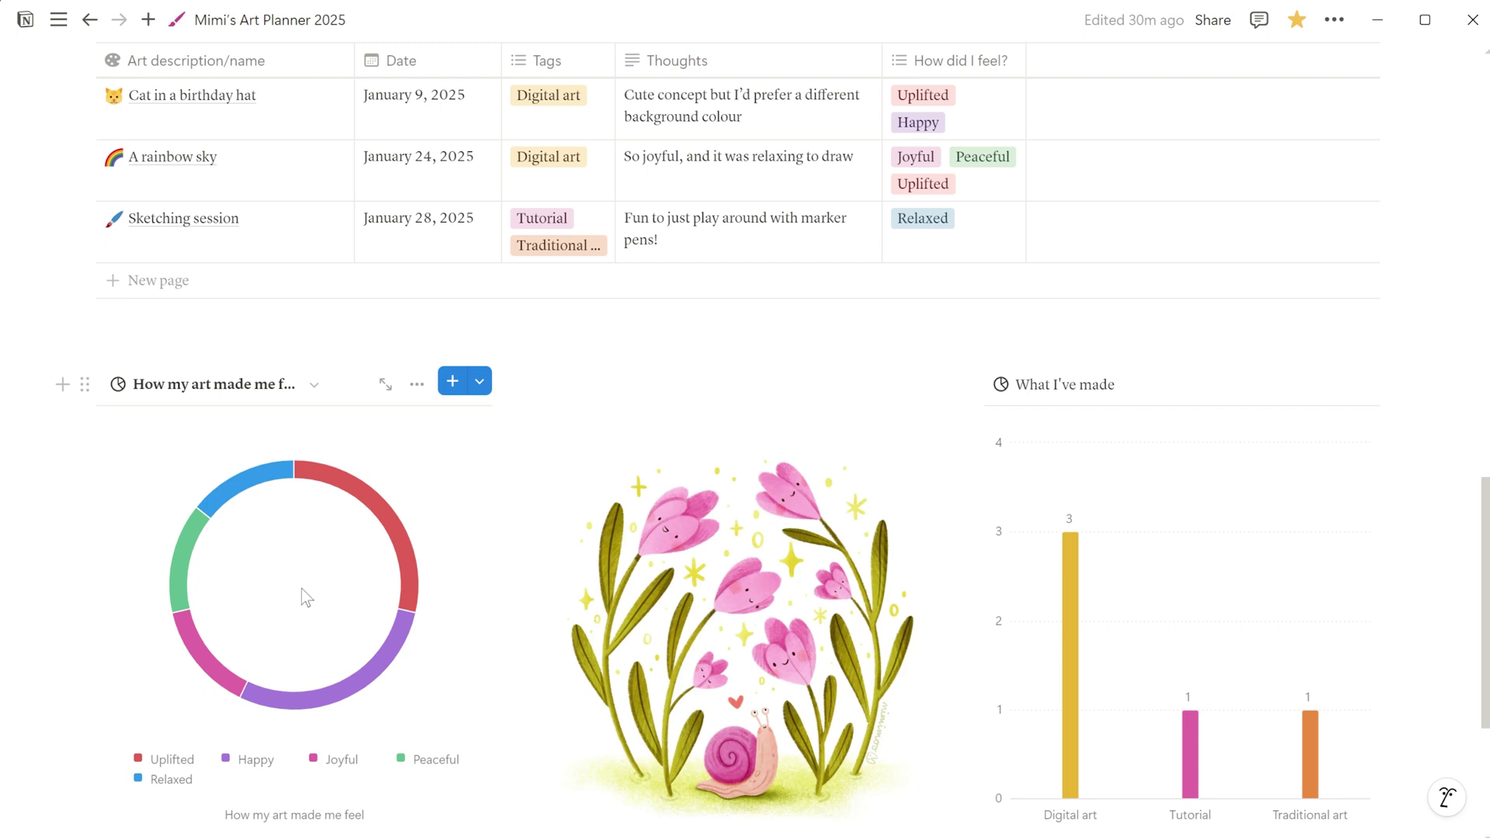
{"action": "scroll", "coordinate": [306, 596], "scroll_direction": "down", "scroll_amount": 2}
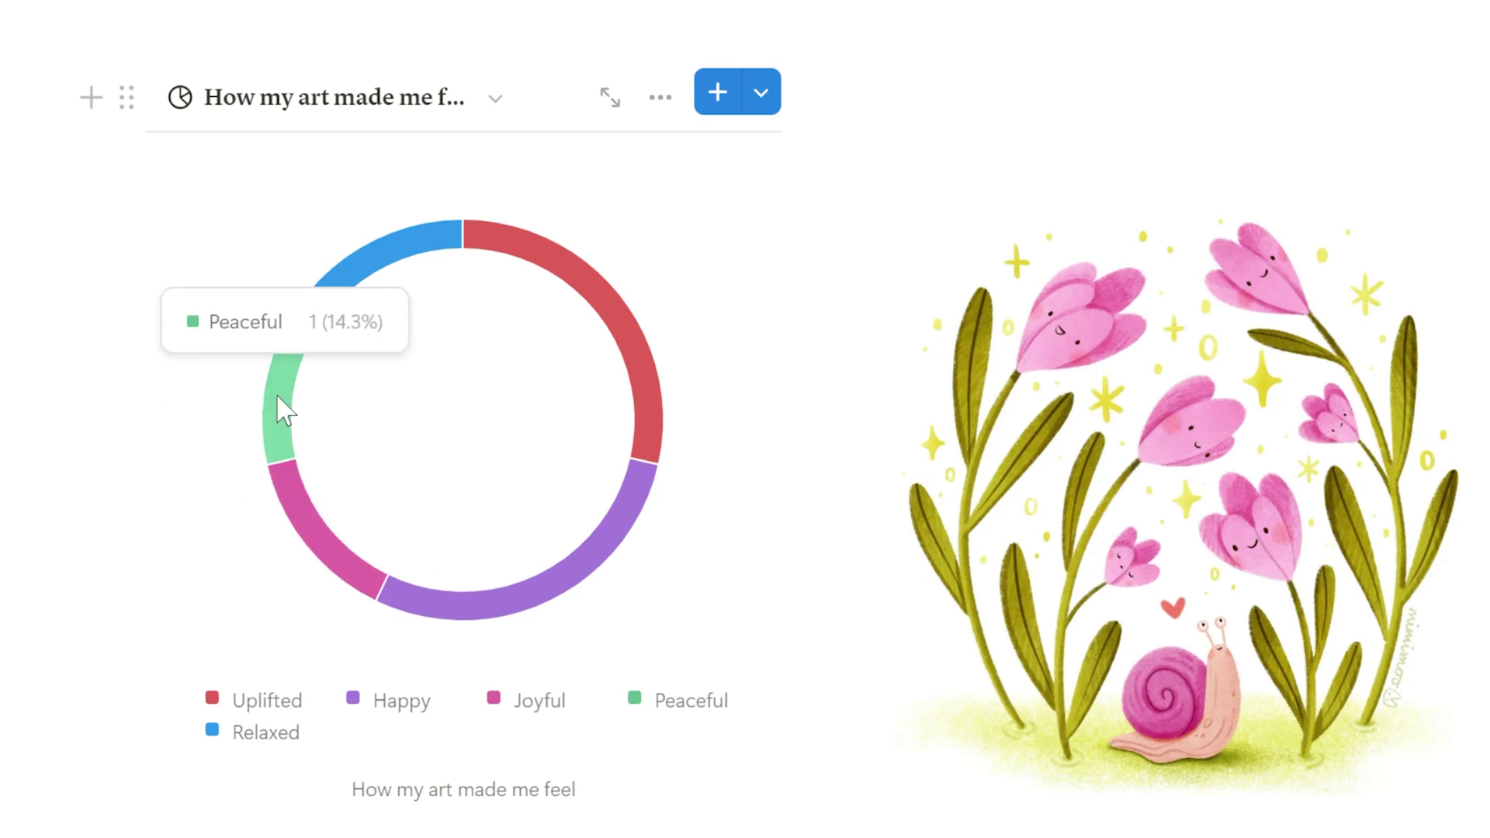
{"action": "mouse_move", "coordinate": [342, 292]}
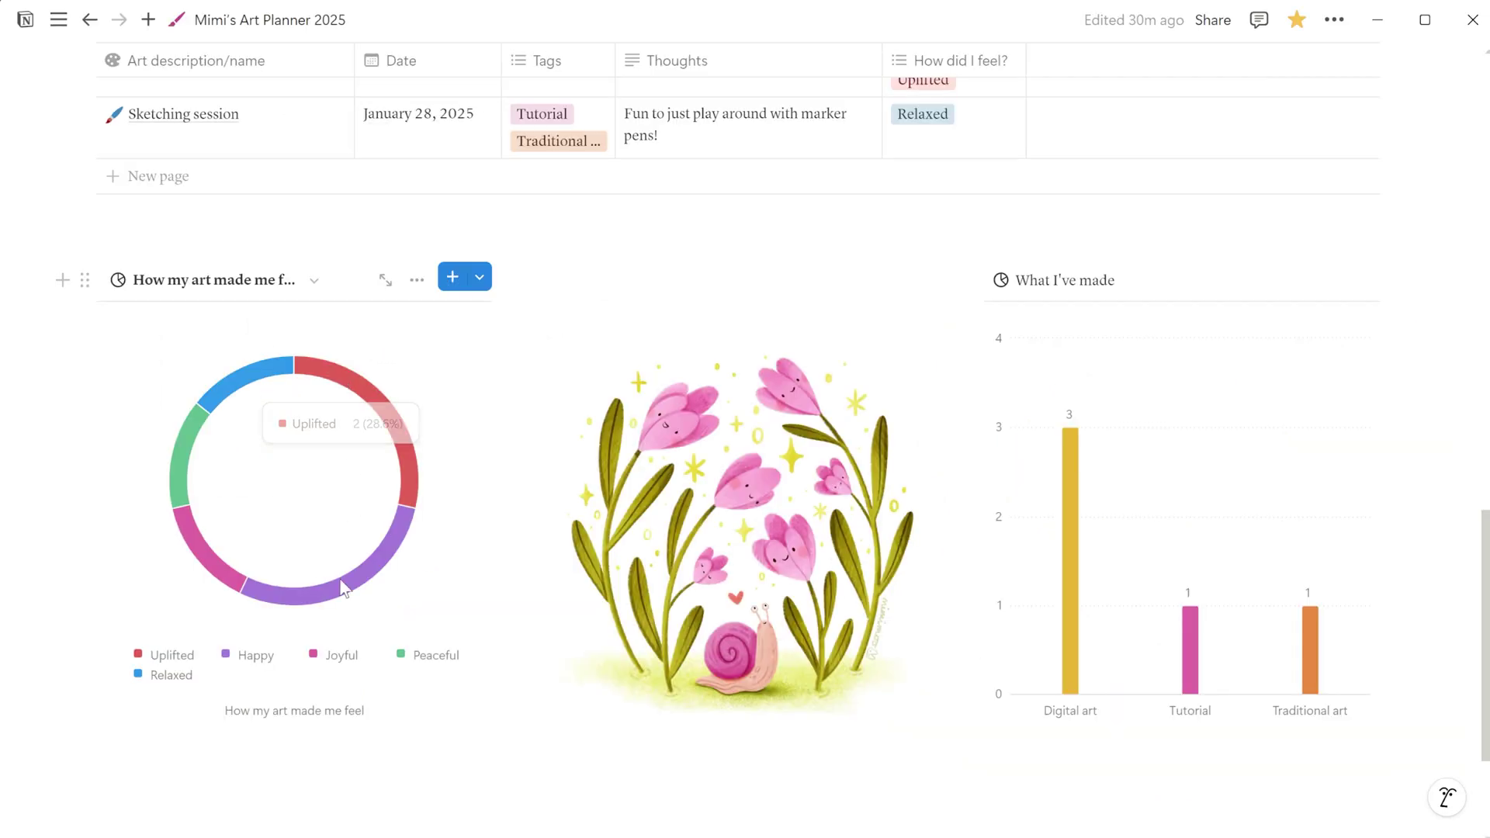
{"action": "scroll", "coordinate": [502, 598], "scroll_direction": "up", "scroll_amount": 4}
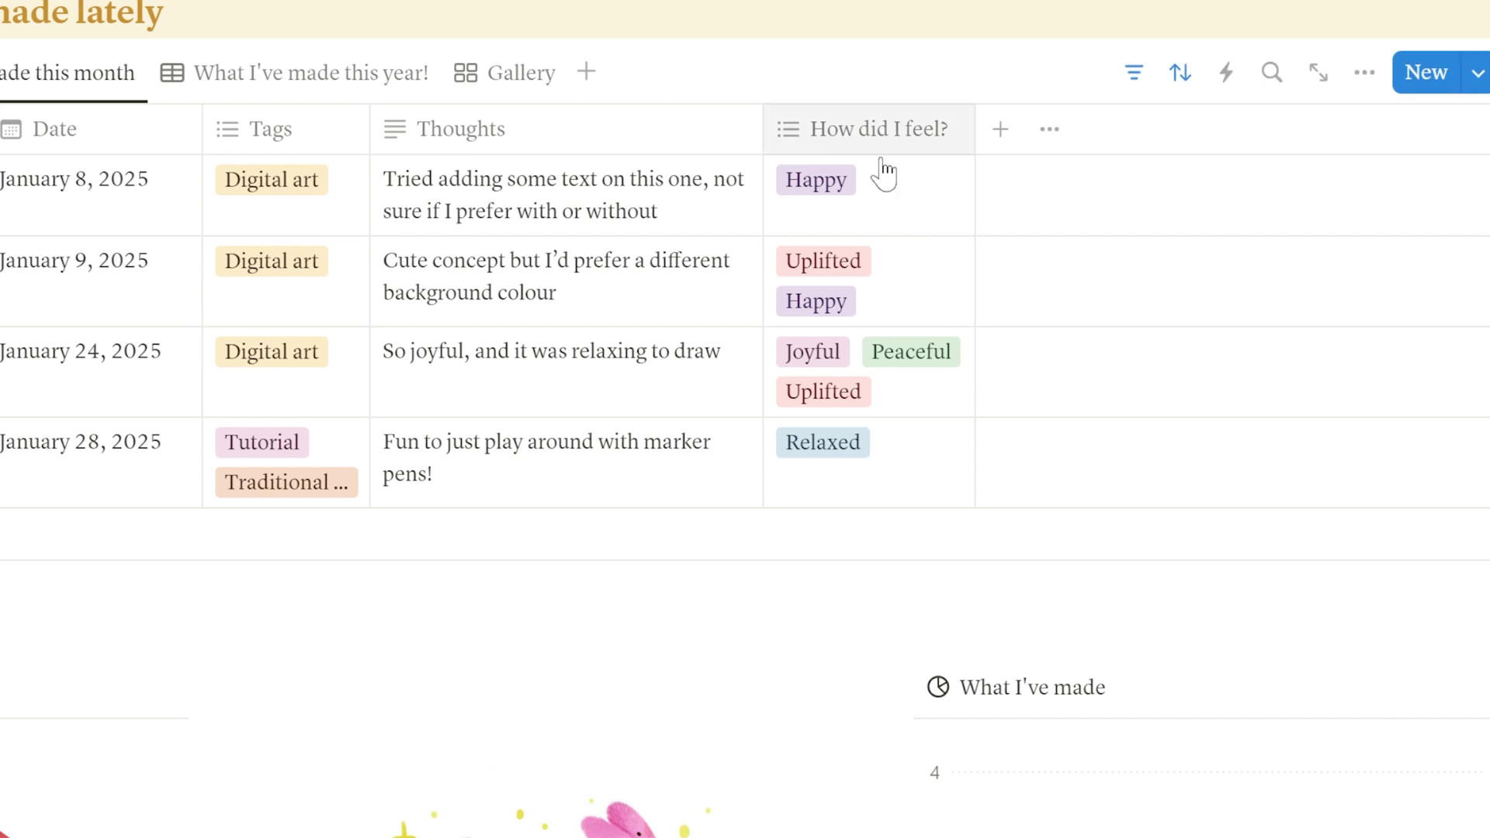
Step: View the available "How did I feel?" options for the A flower gift entry and look at the charts below the table
{"action": "left_click", "coordinate": [884, 161]}
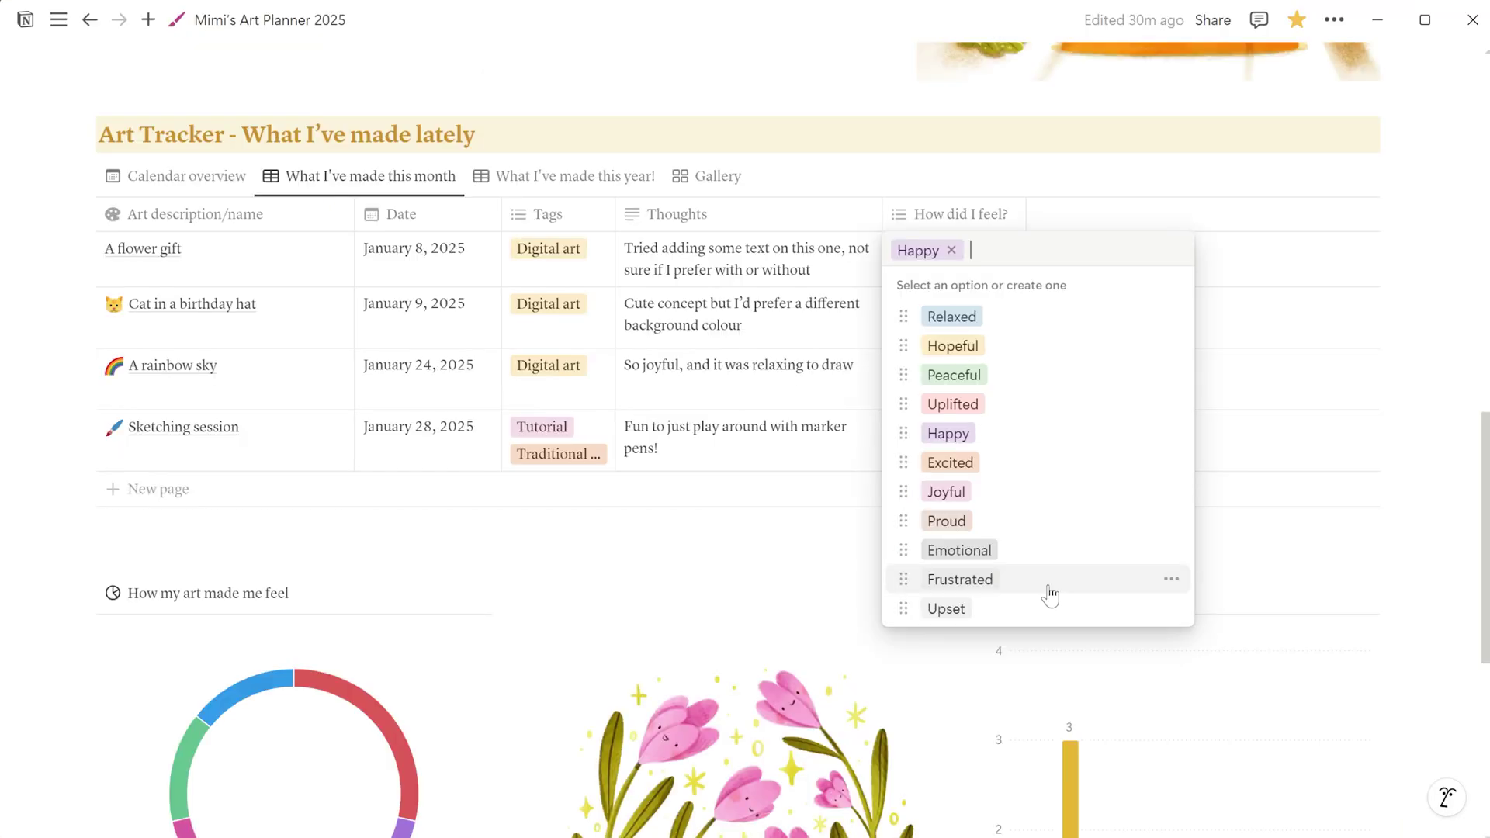
{"action": "left_click", "coordinate": [590, 533]}
{"action": "scroll", "coordinate": [575, 527], "scroll_direction": "down", "scroll_amount": 4}
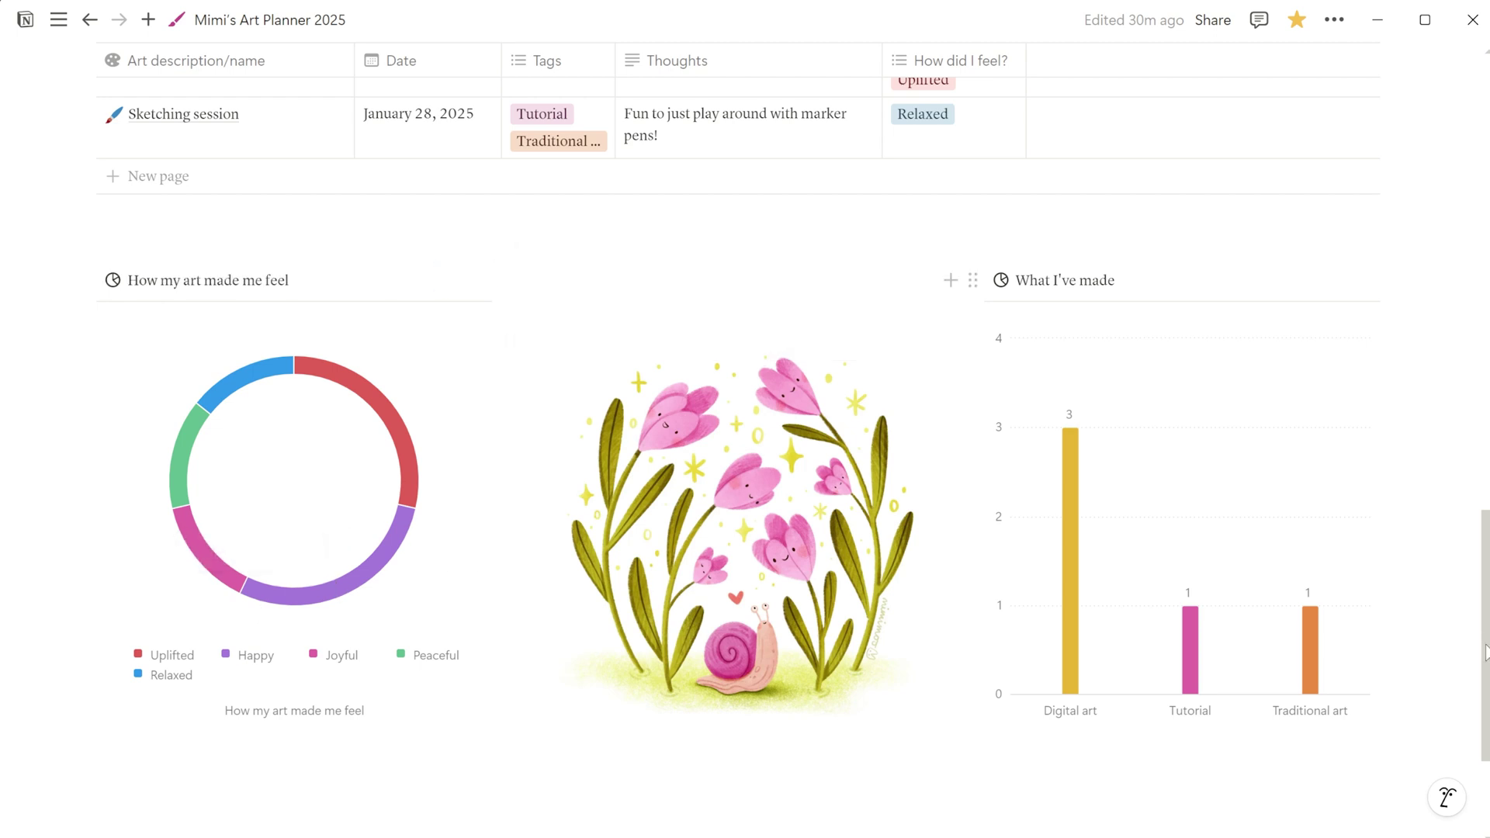
Step: Set the A flower gift entry's icon to the tulip emoji, found by searching for "flower", and close the entry
{"action": "left_click_drag", "start_coordinate": [1484, 652], "coordinate": [1478, 538]}
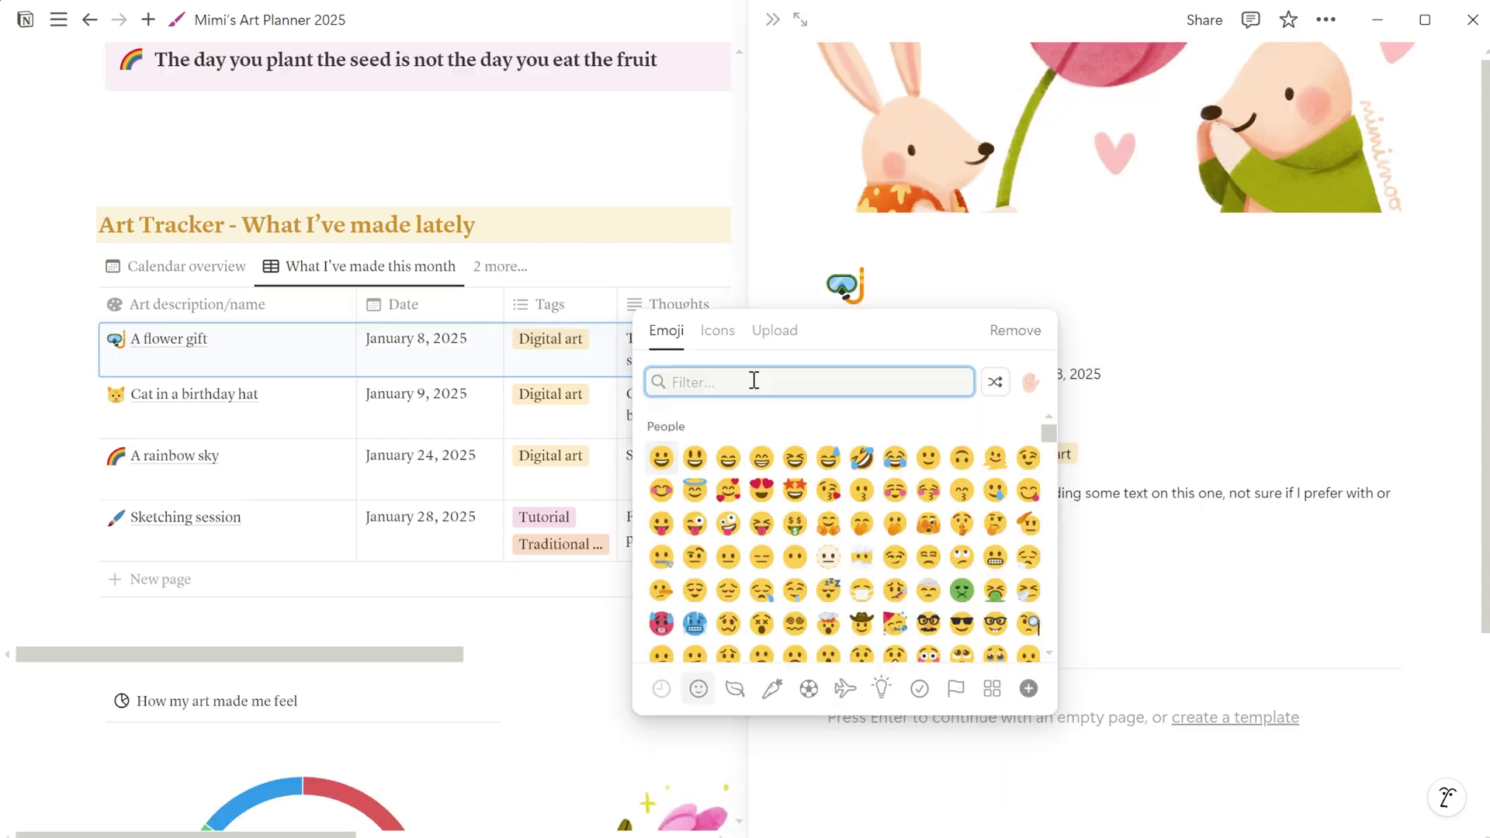
{"action": "type", "text": "flower"}
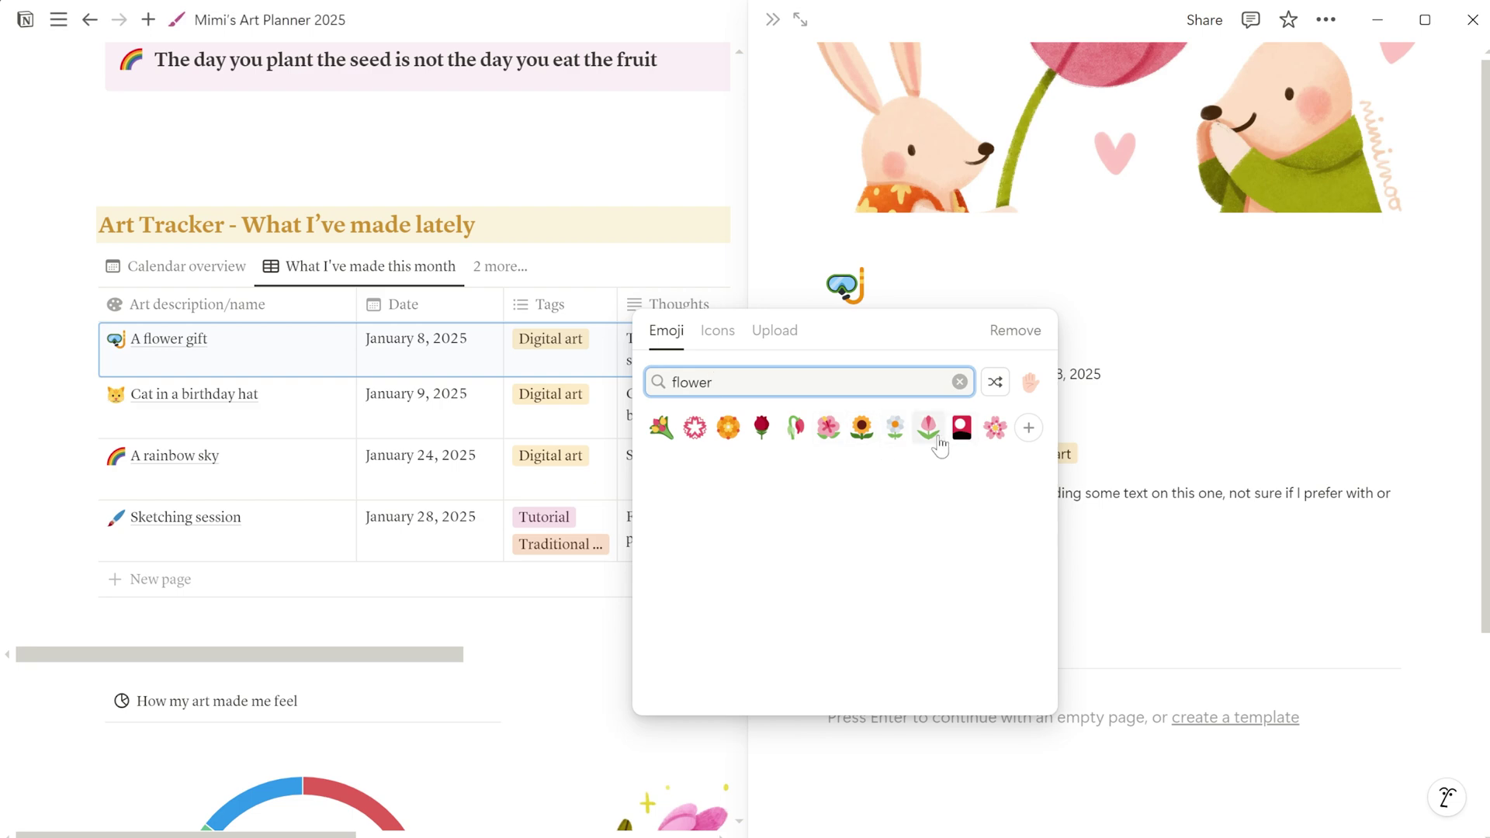
{"action": "left_click", "coordinate": [928, 427]}
{"action": "key", "text": "Escape"}
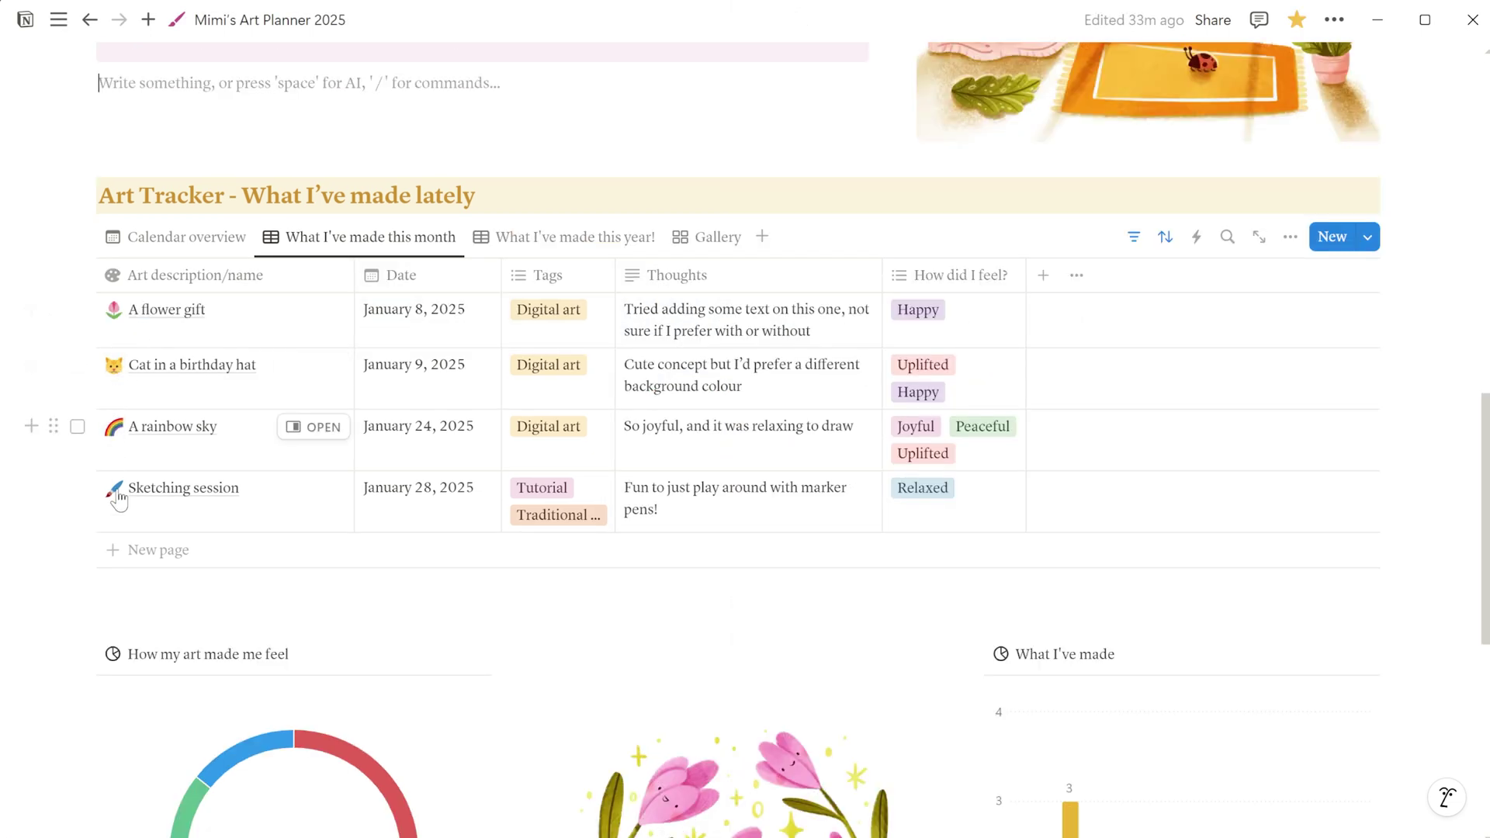
Step: Add a new entry named "A dog in a hat" to the this-month table of the Art Tracker
{"action": "left_click", "coordinate": [687, 238]}
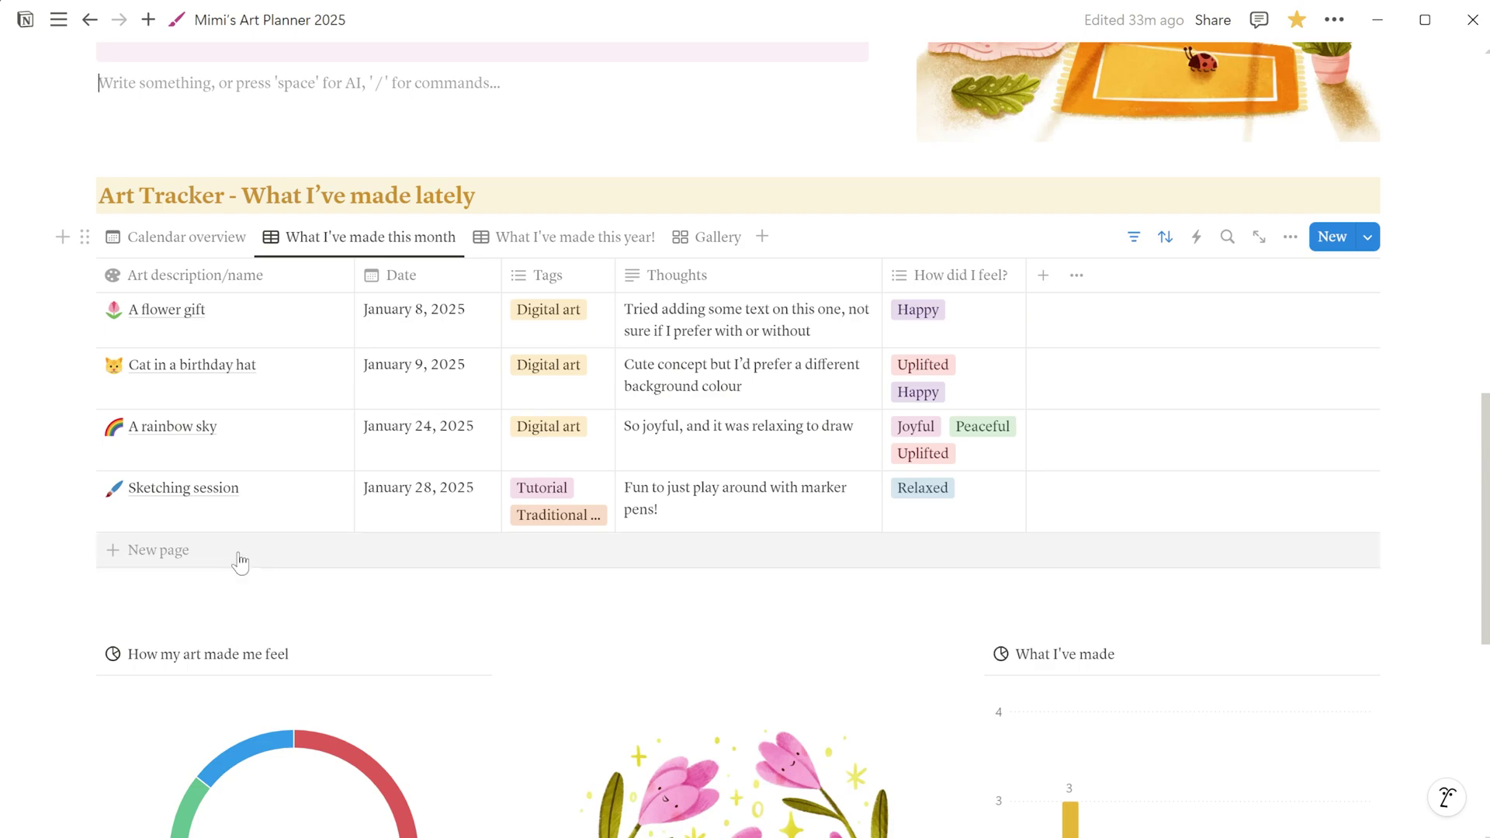
{"action": "left_click", "coordinate": [239, 552]}
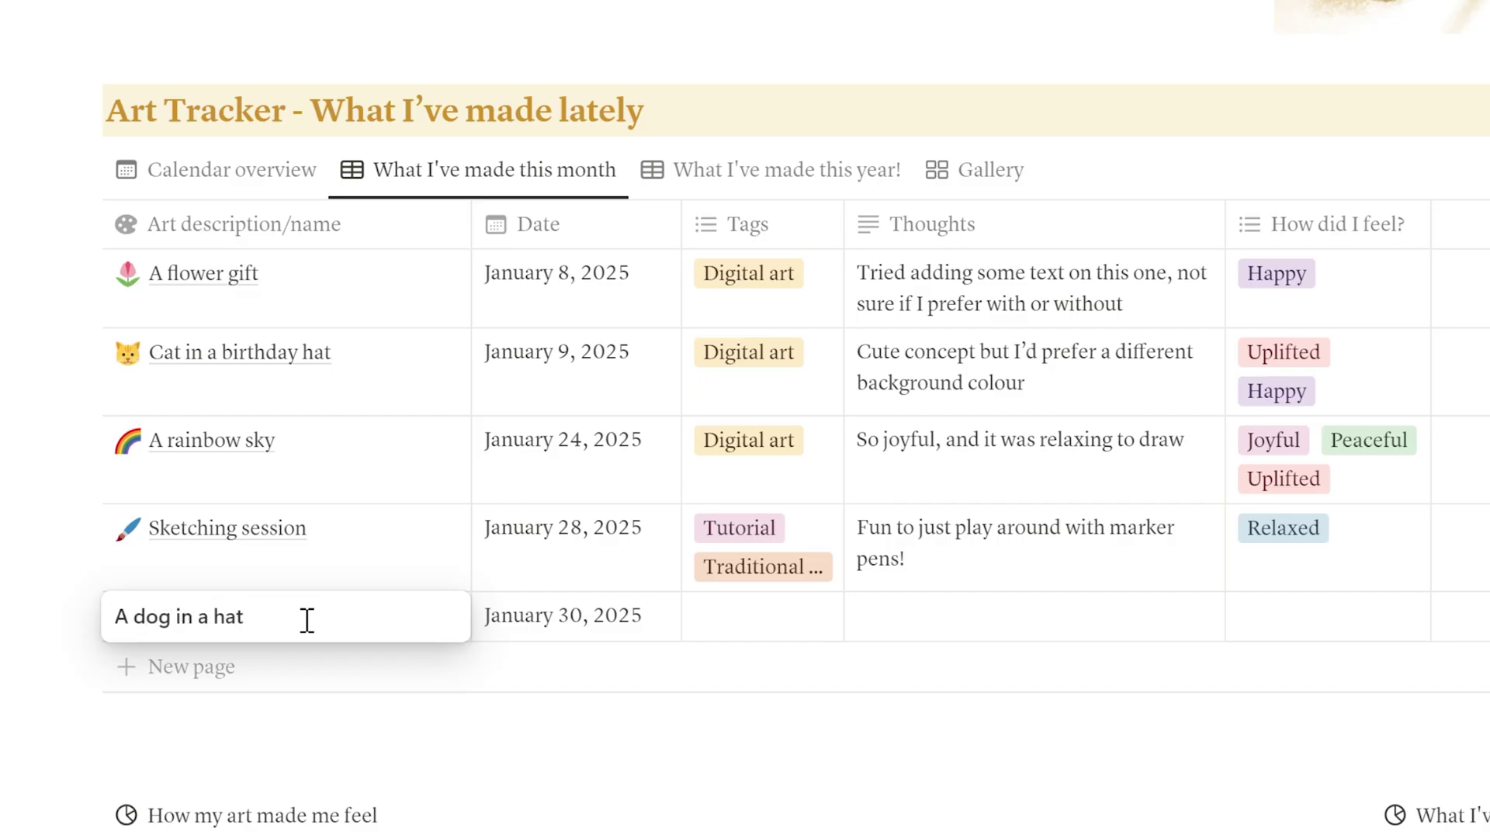
{"action": "key", "text": "Return"}
Step: Open the "A dog in a hat" page, set its cover to an Unsplash beagle photo searched with "dog", and reposition the image
{"action": "left_click", "coordinate": [412, 617]}
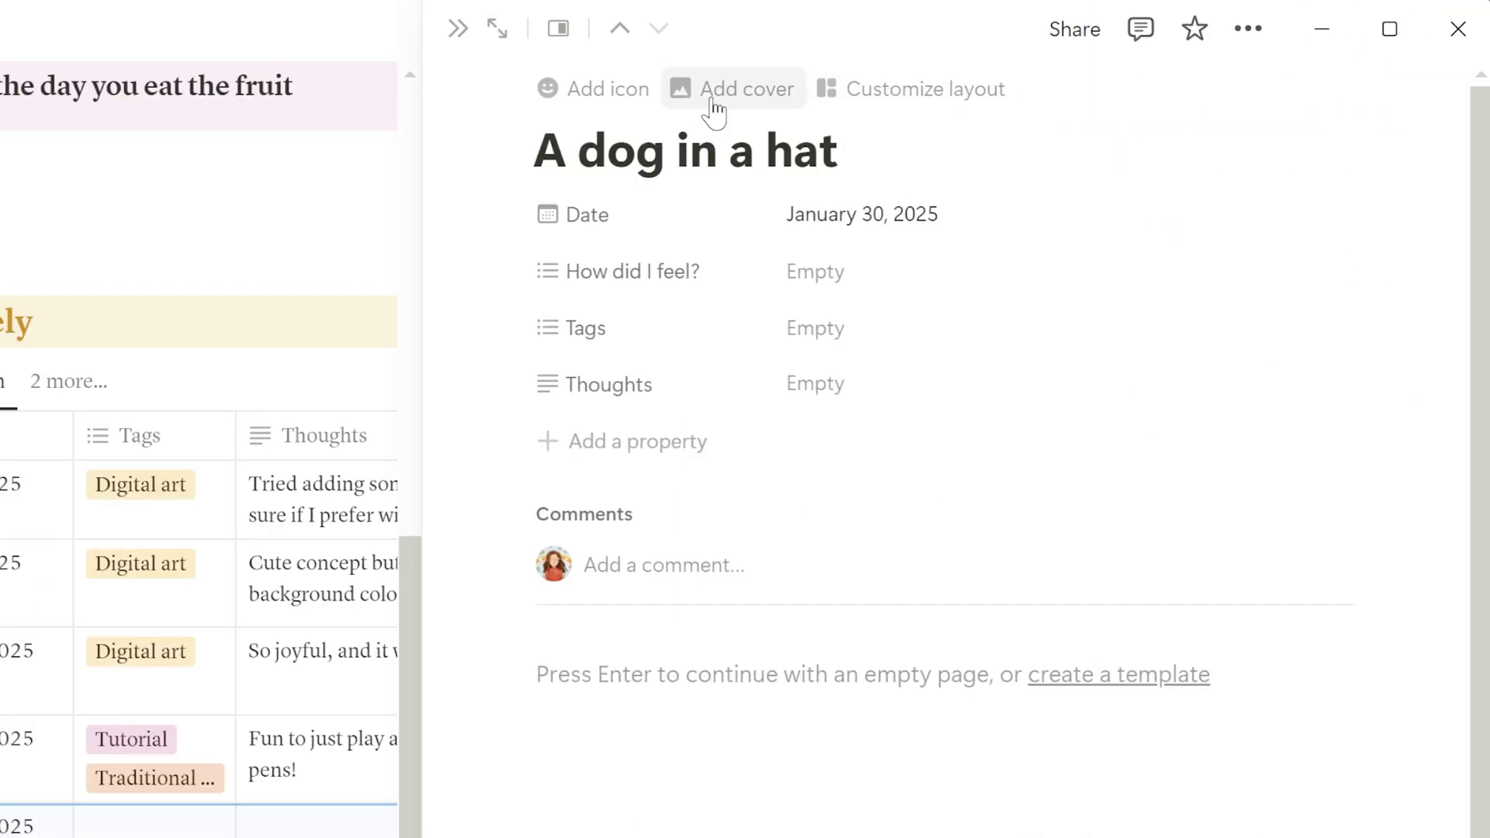
{"action": "left_click", "coordinate": [709, 110]}
{"action": "left_click", "coordinate": [1172, 103]}
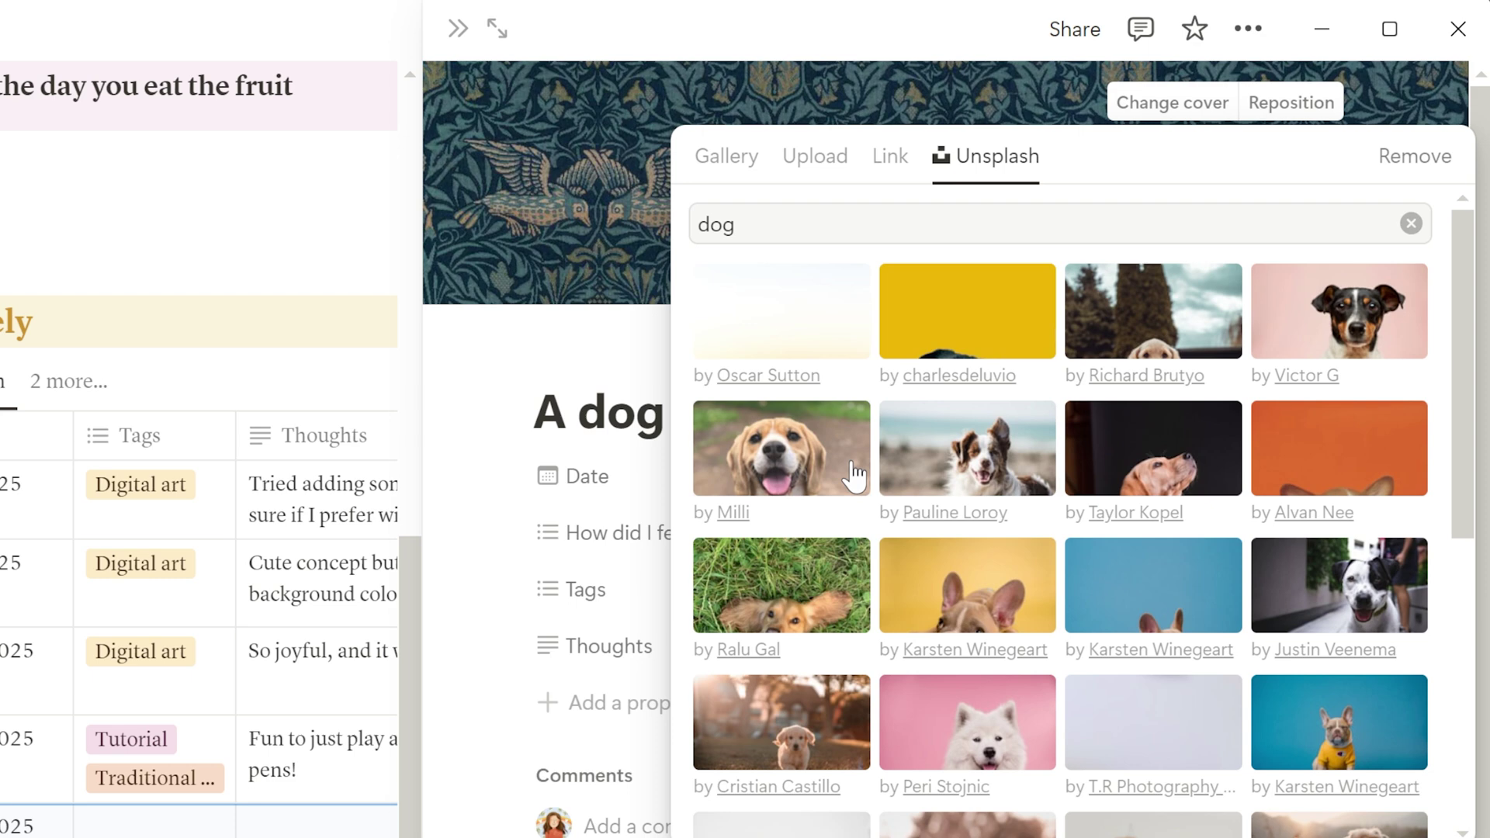
{"action": "left_click", "coordinate": [855, 475]}
{"action": "left_click_drag", "start_coordinate": [975, 187], "coordinate": [974, 319]}
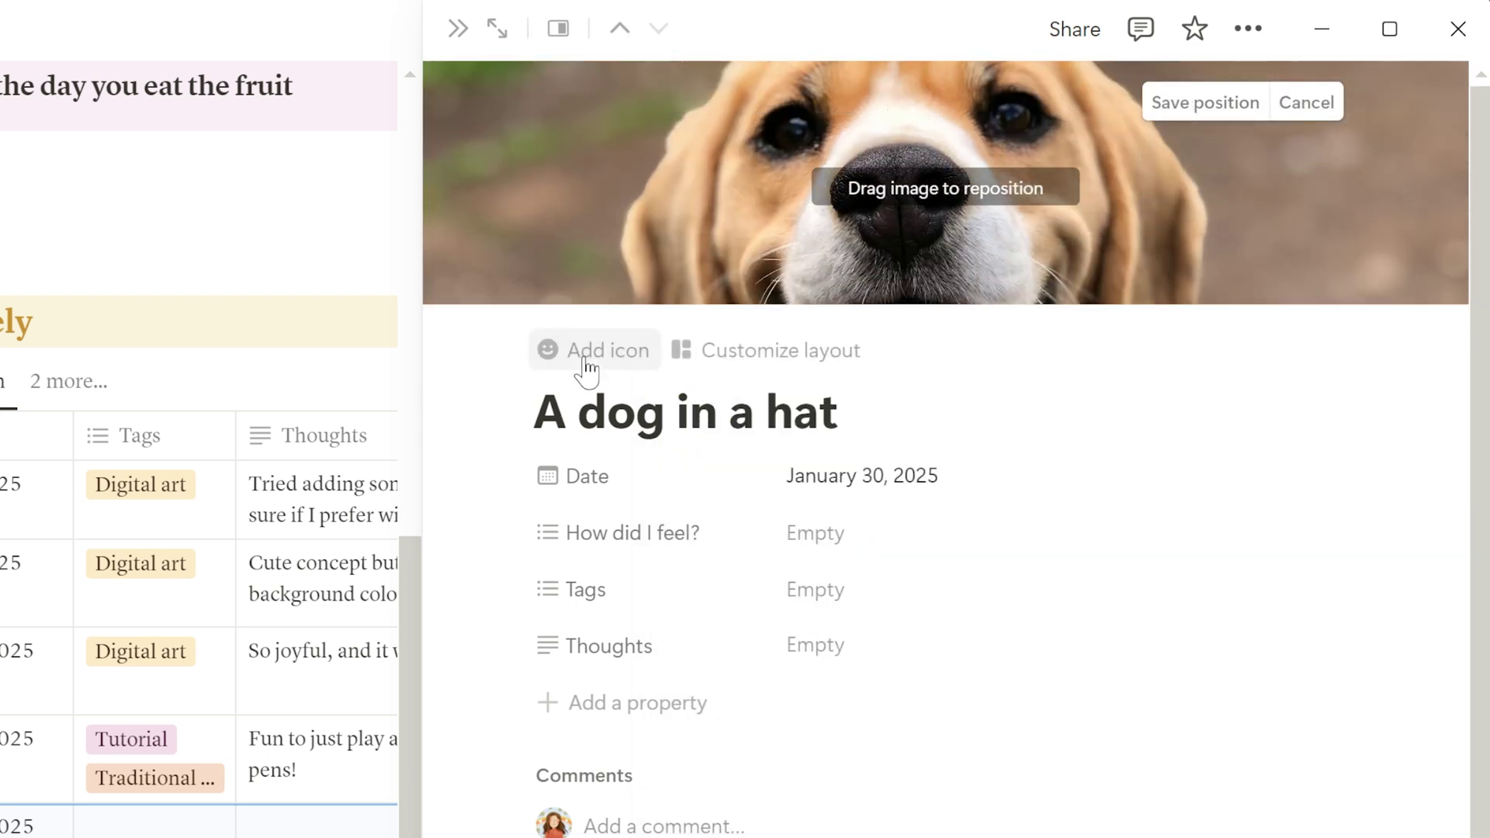
Step: Set the "A dog in a hat" entry's icon to the dog face emoji, found by searching for "dog", and close the entry
{"action": "left_click", "coordinate": [584, 359]}
{"action": "type", "text": "dog"}
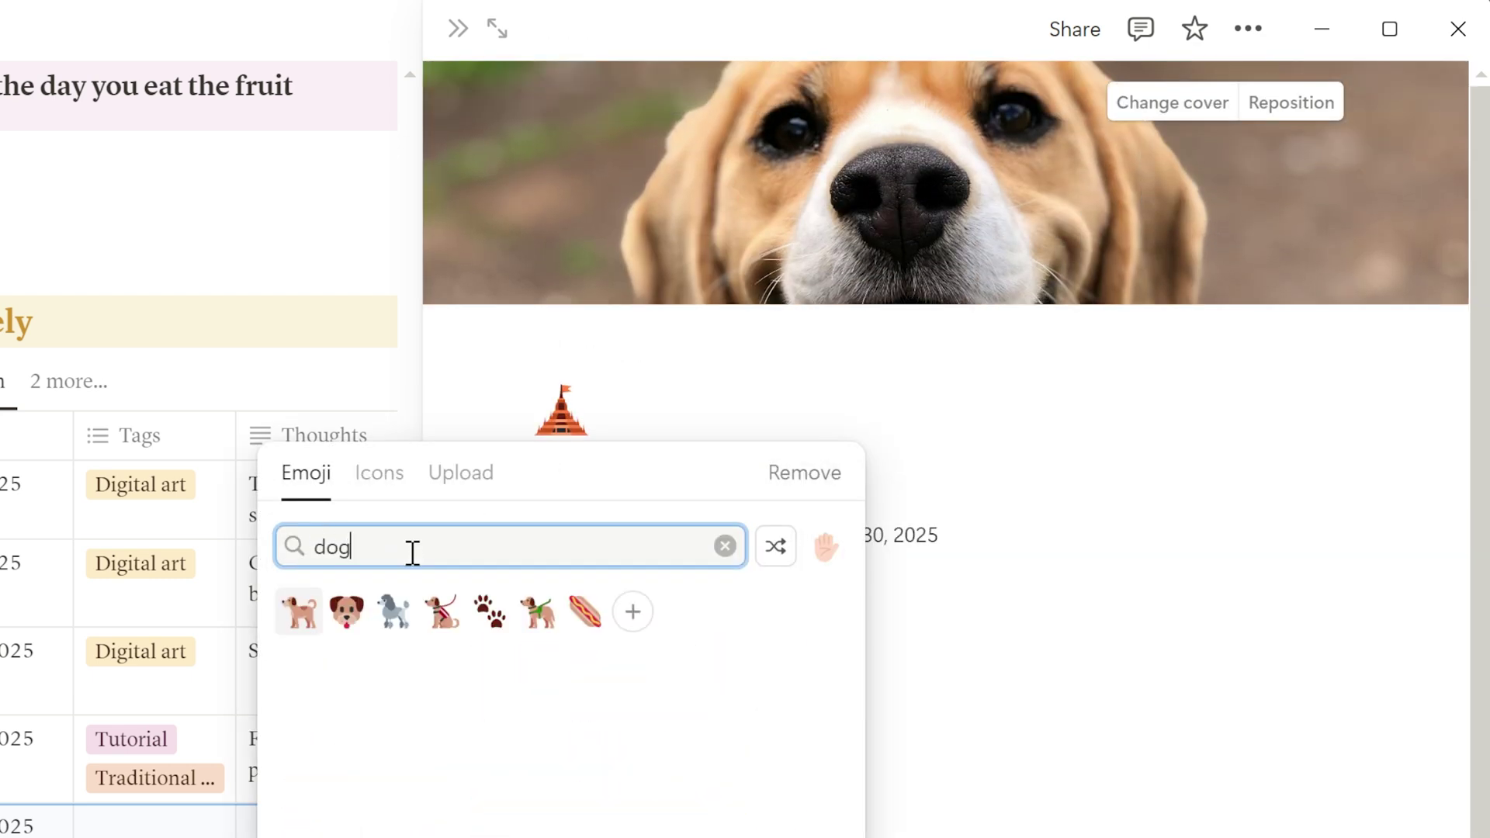
{"action": "left_click", "coordinate": [346, 611]}
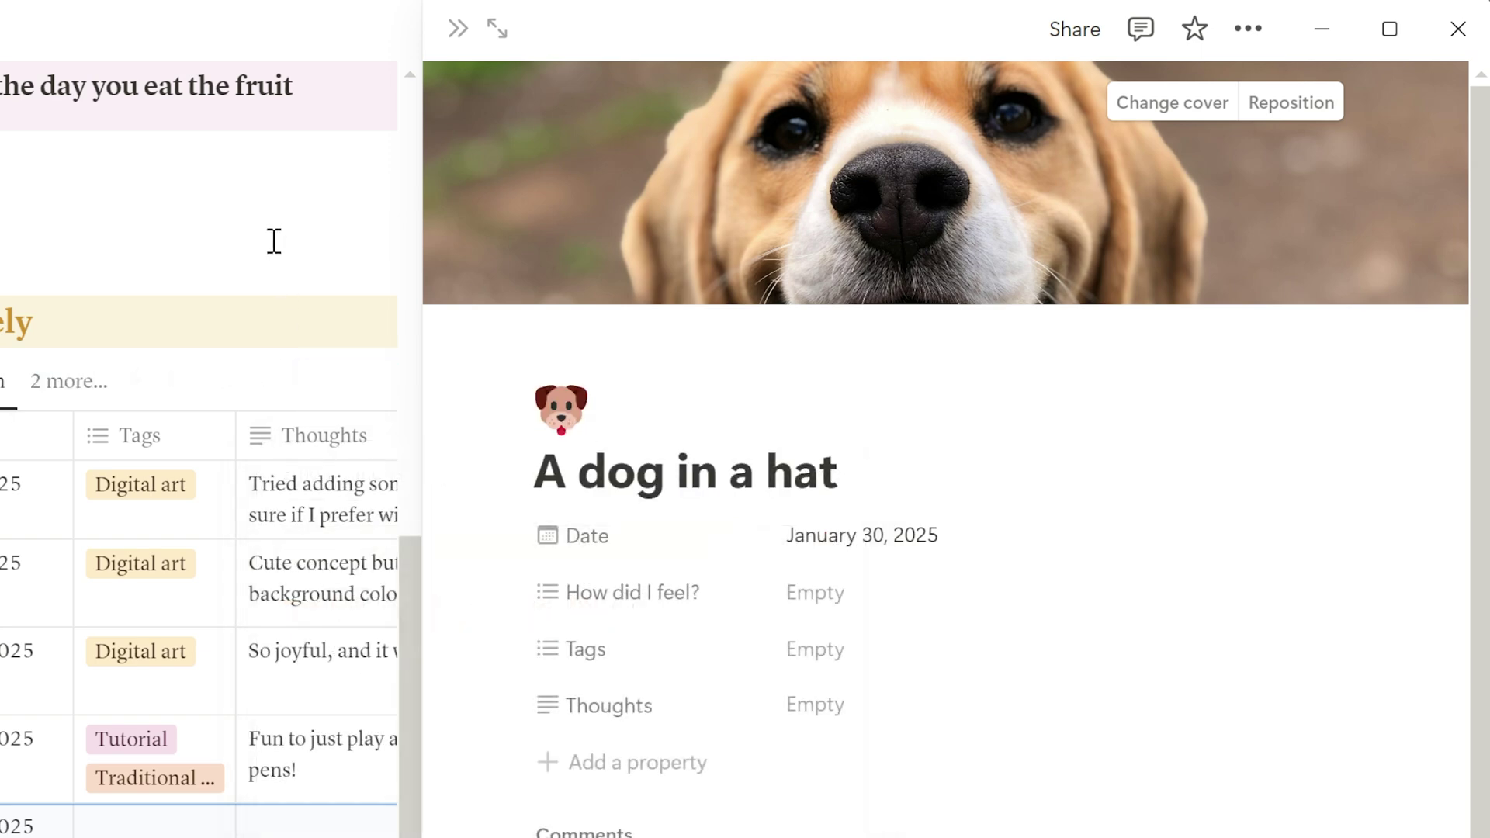
{"action": "left_click", "coordinate": [272, 239]}
Step: View the Art Tracker as a gallery and as this month's table, and read the art motivations and yearly goals
{"action": "scroll", "coordinate": [411, 339], "scroll_direction": "down", "scroll_amount": 1}
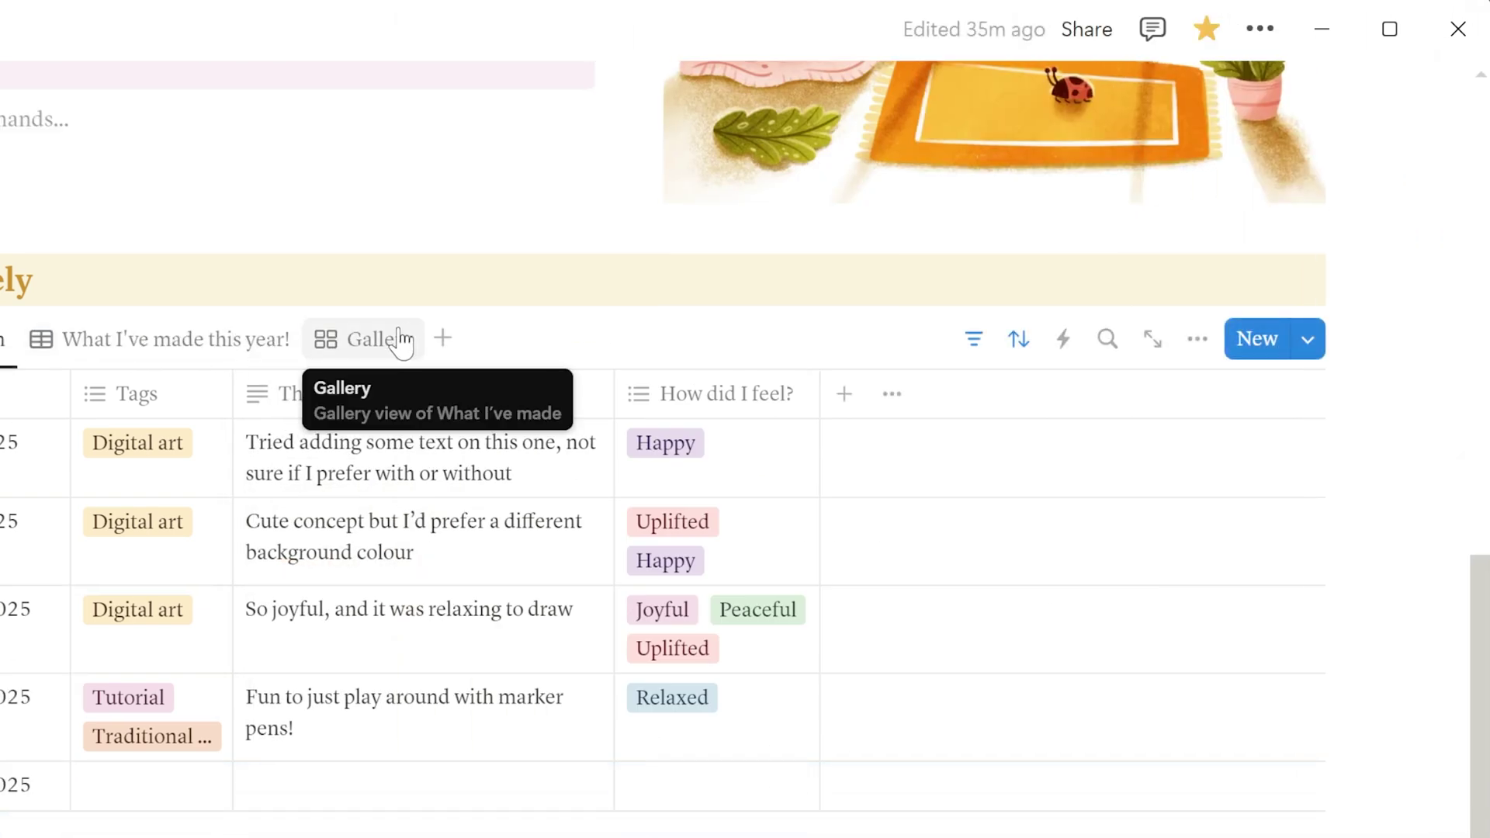
{"action": "left_click", "coordinate": [401, 339]}
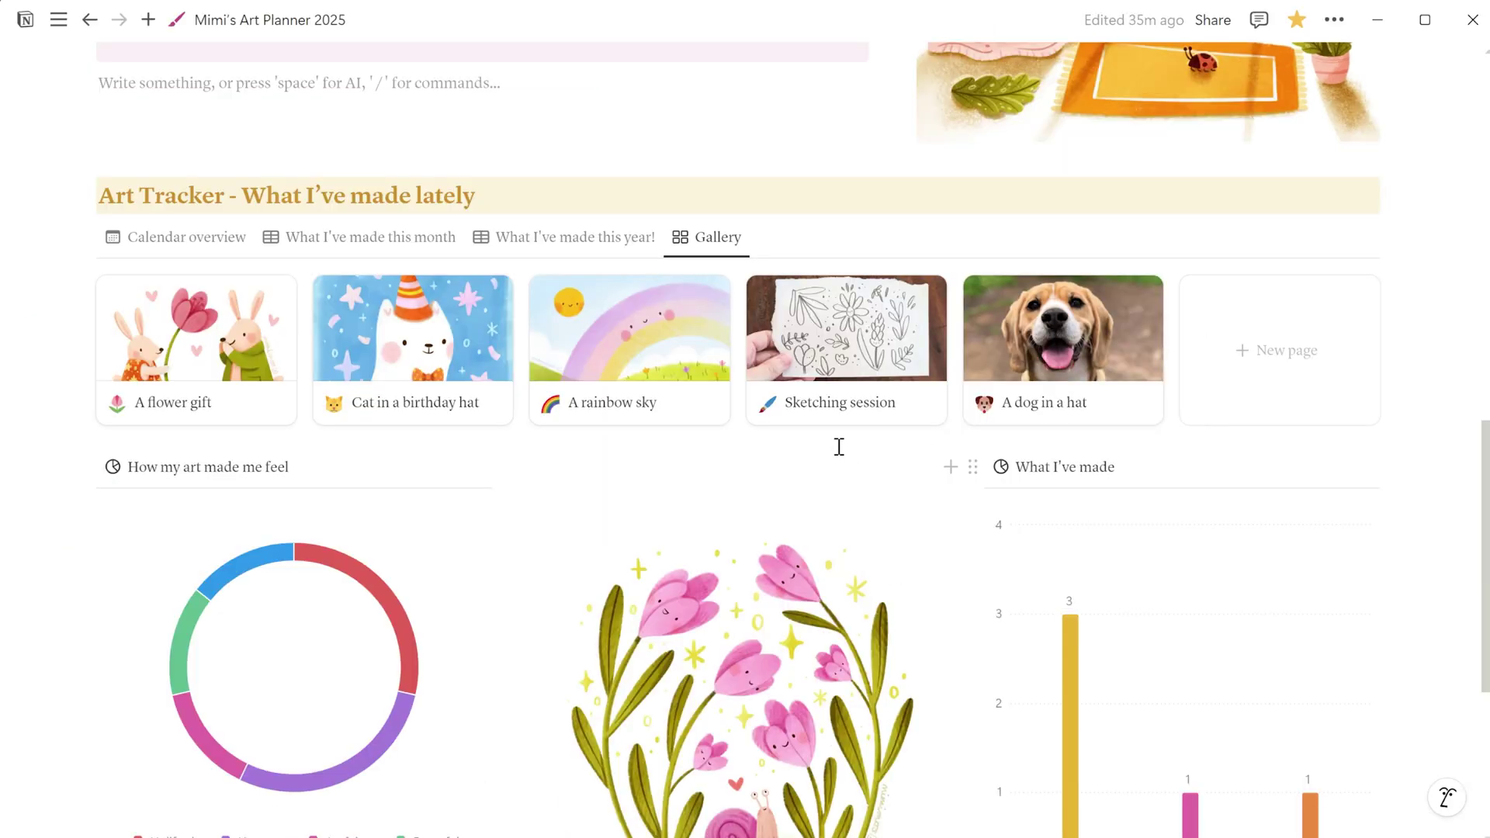
{"action": "left_click", "coordinate": [405, 241]}
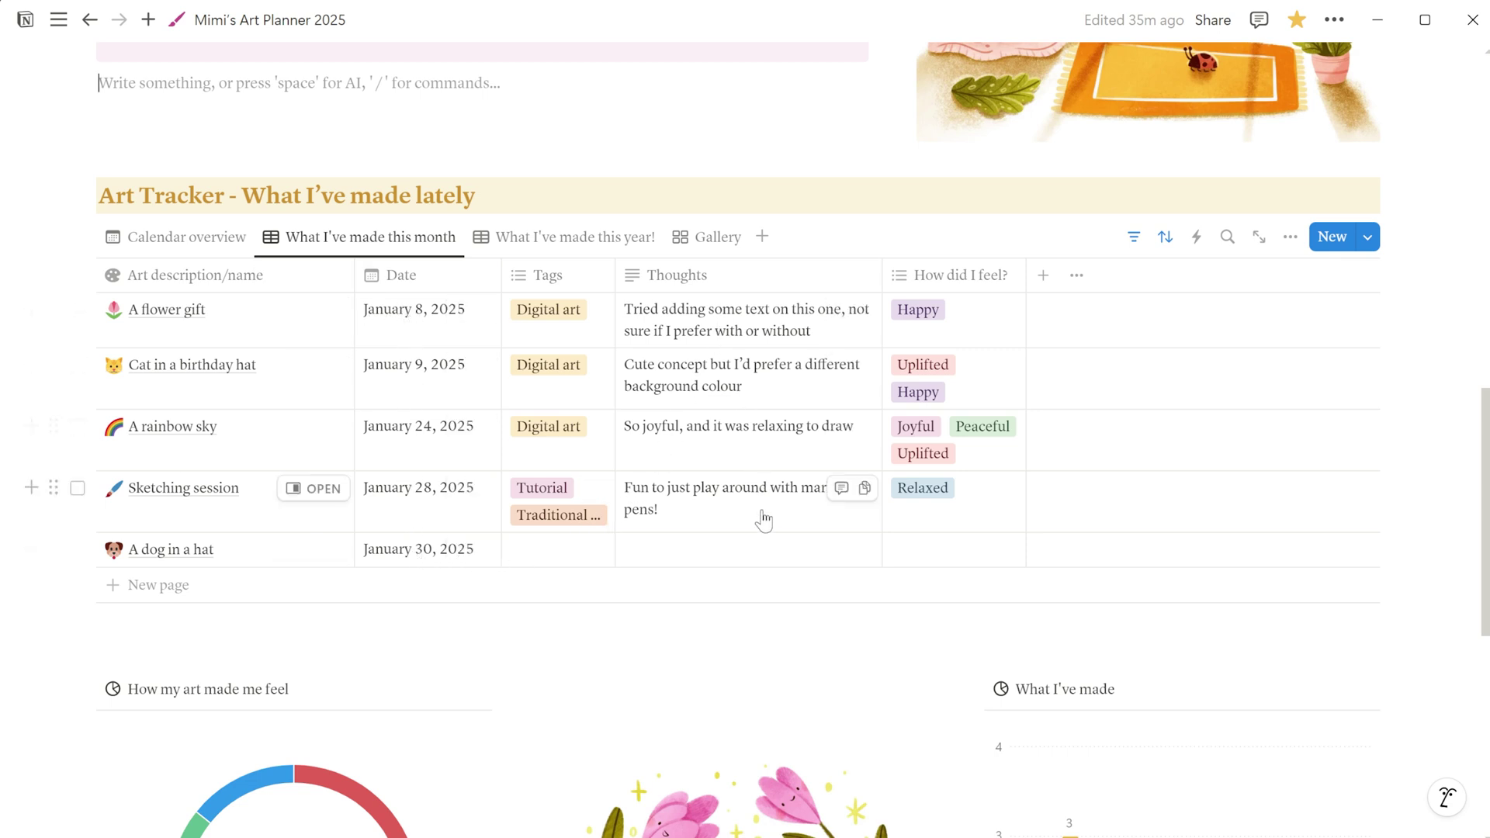
{"action": "left_click", "coordinate": [712, 244]}
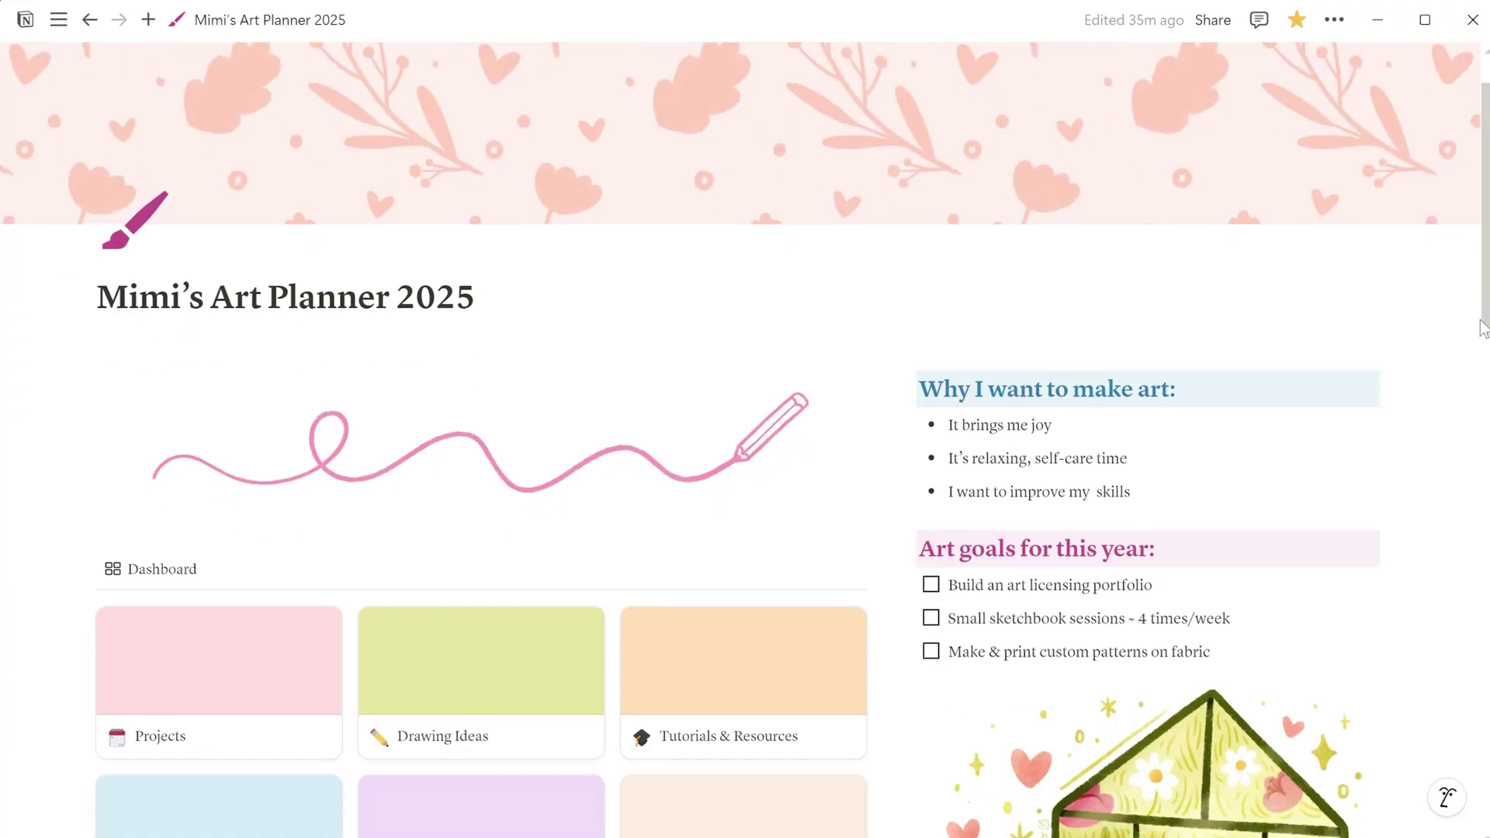
{"action": "scroll", "coordinate": [1482, 329], "scroll_direction": "down", "scroll_amount": 1}
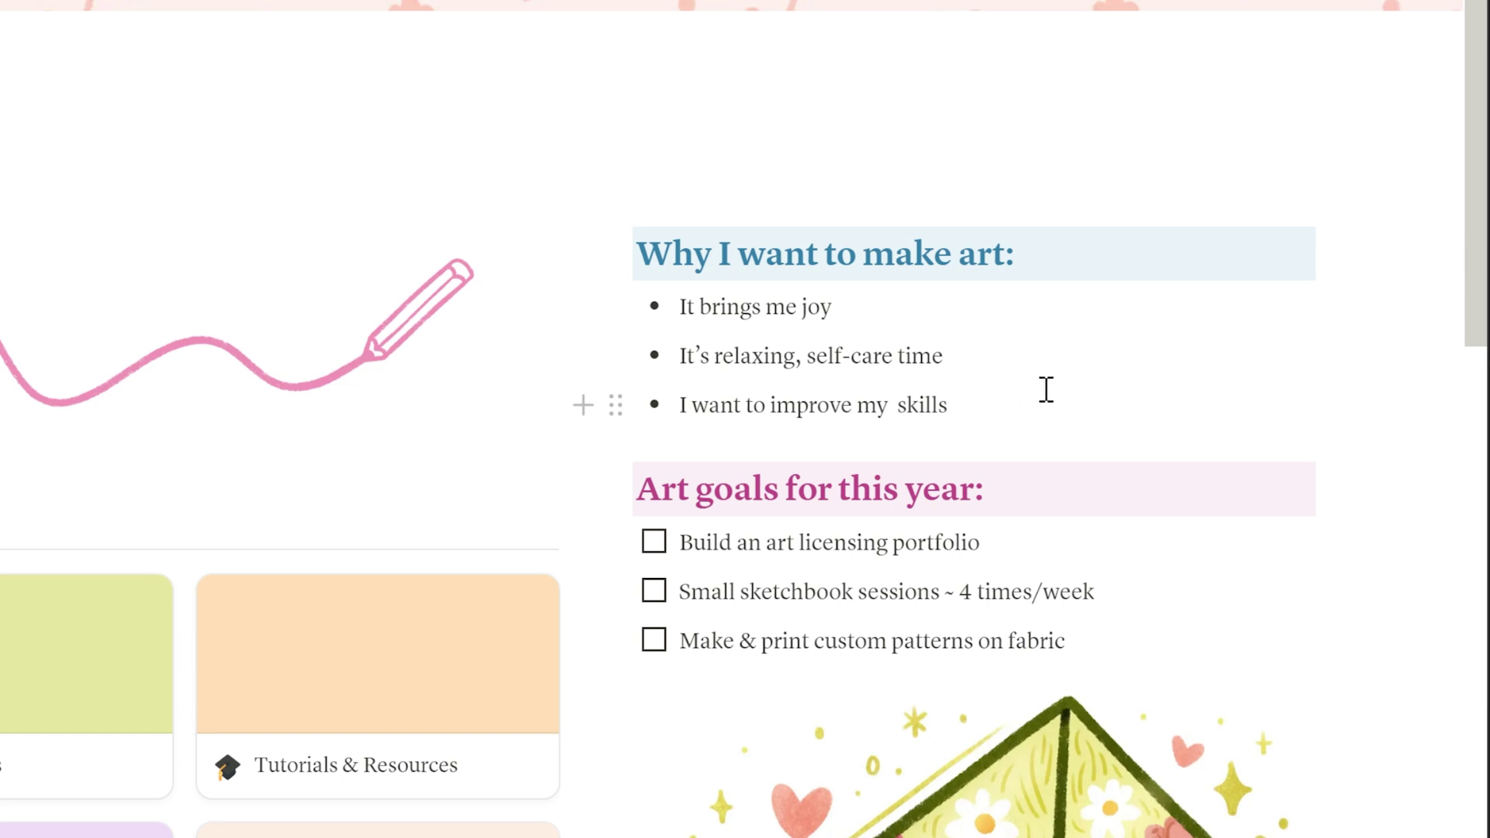
{"action": "scroll", "coordinate": [1064, 310], "scroll_direction": "down", "scroll_amount": 2}
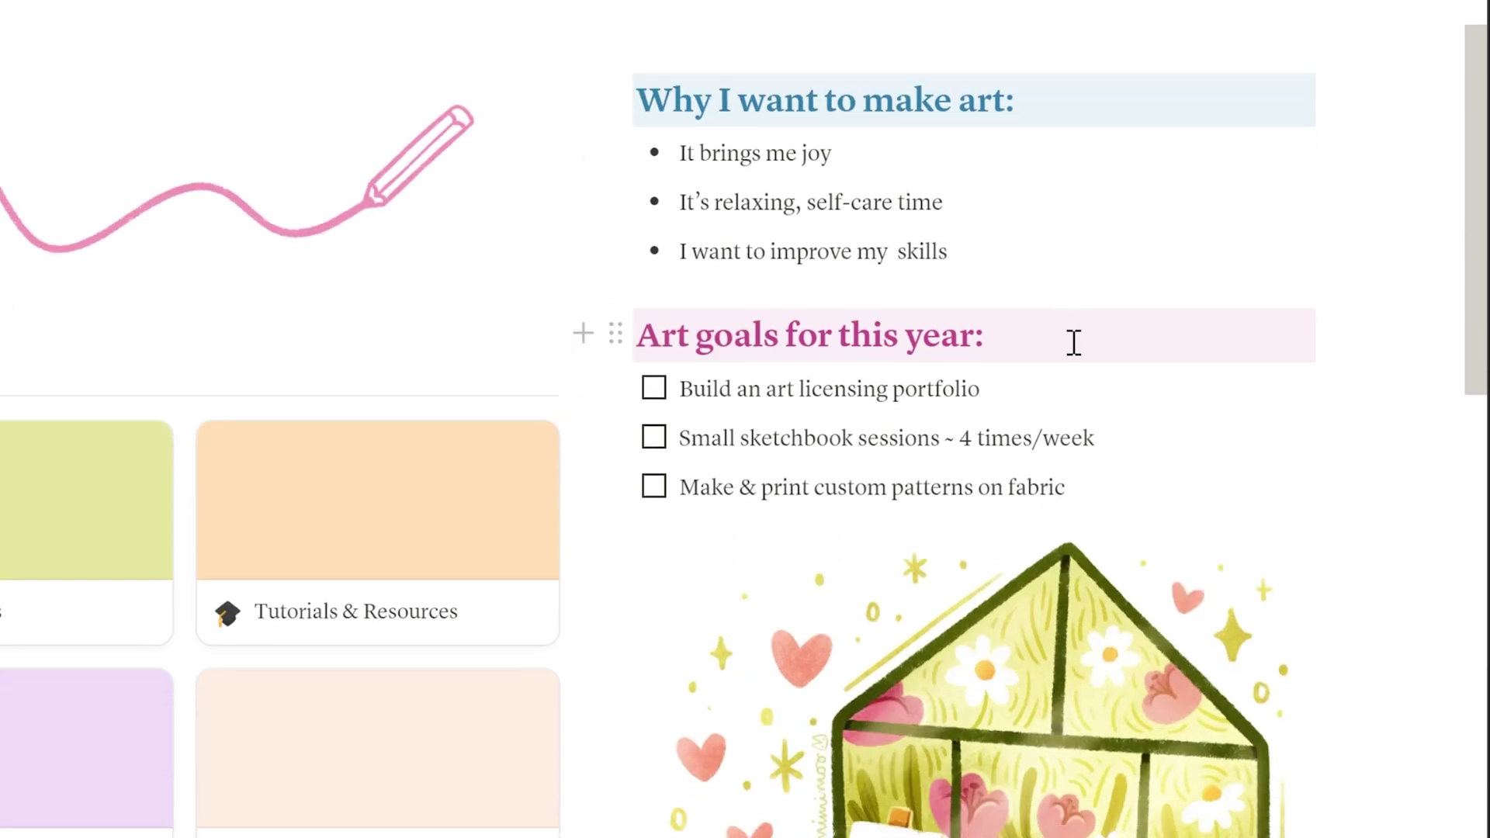
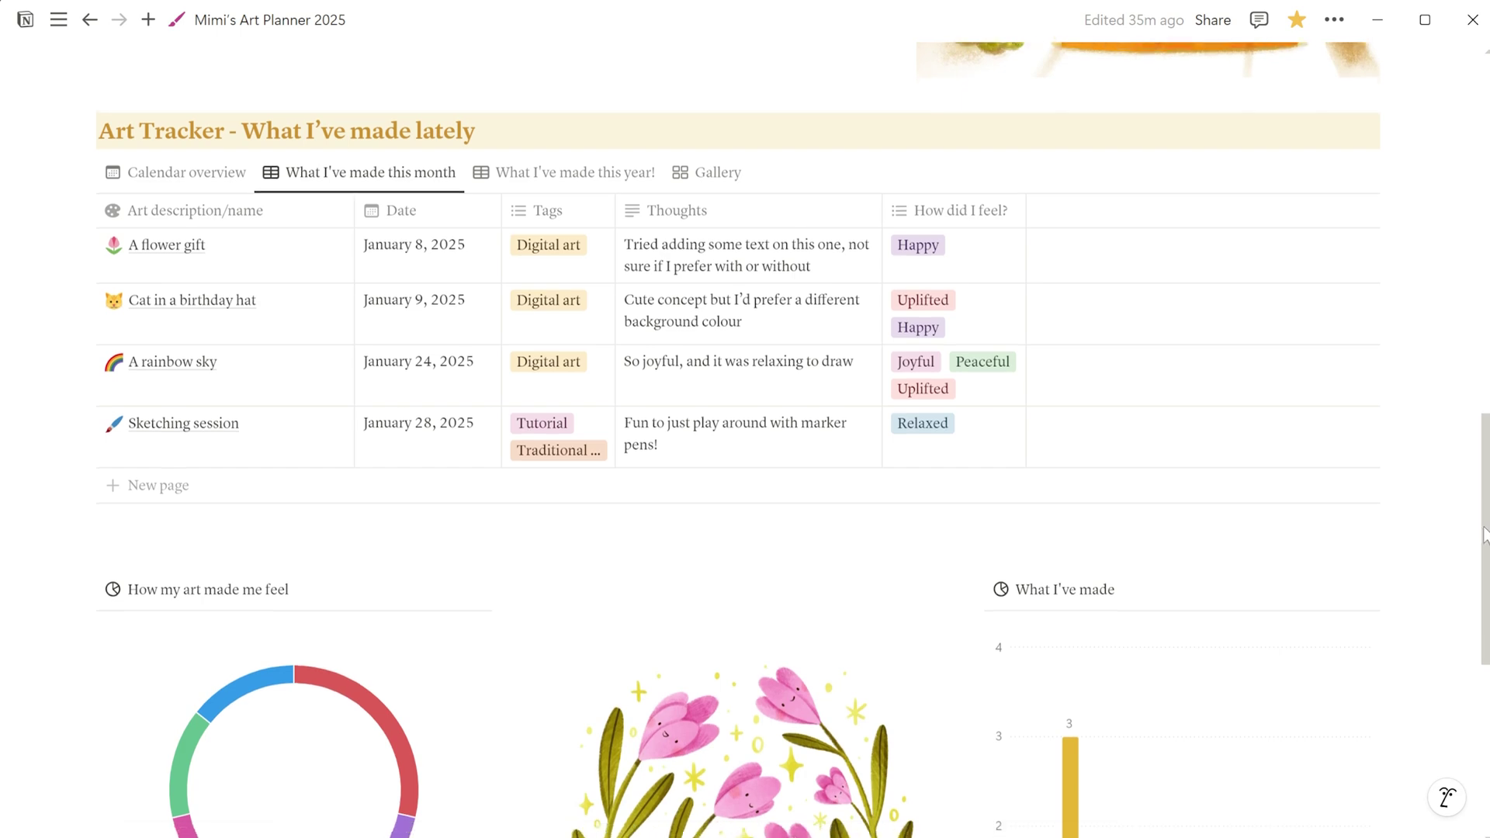
Step: Open the Projects page from the Dashboard and look over its to-do lists and calendar
{"action": "left_click_drag", "start_coordinate": [1484, 530], "coordinate": [1477, 249]}
{"action": "left_click", "coordinate": [250, 529]}
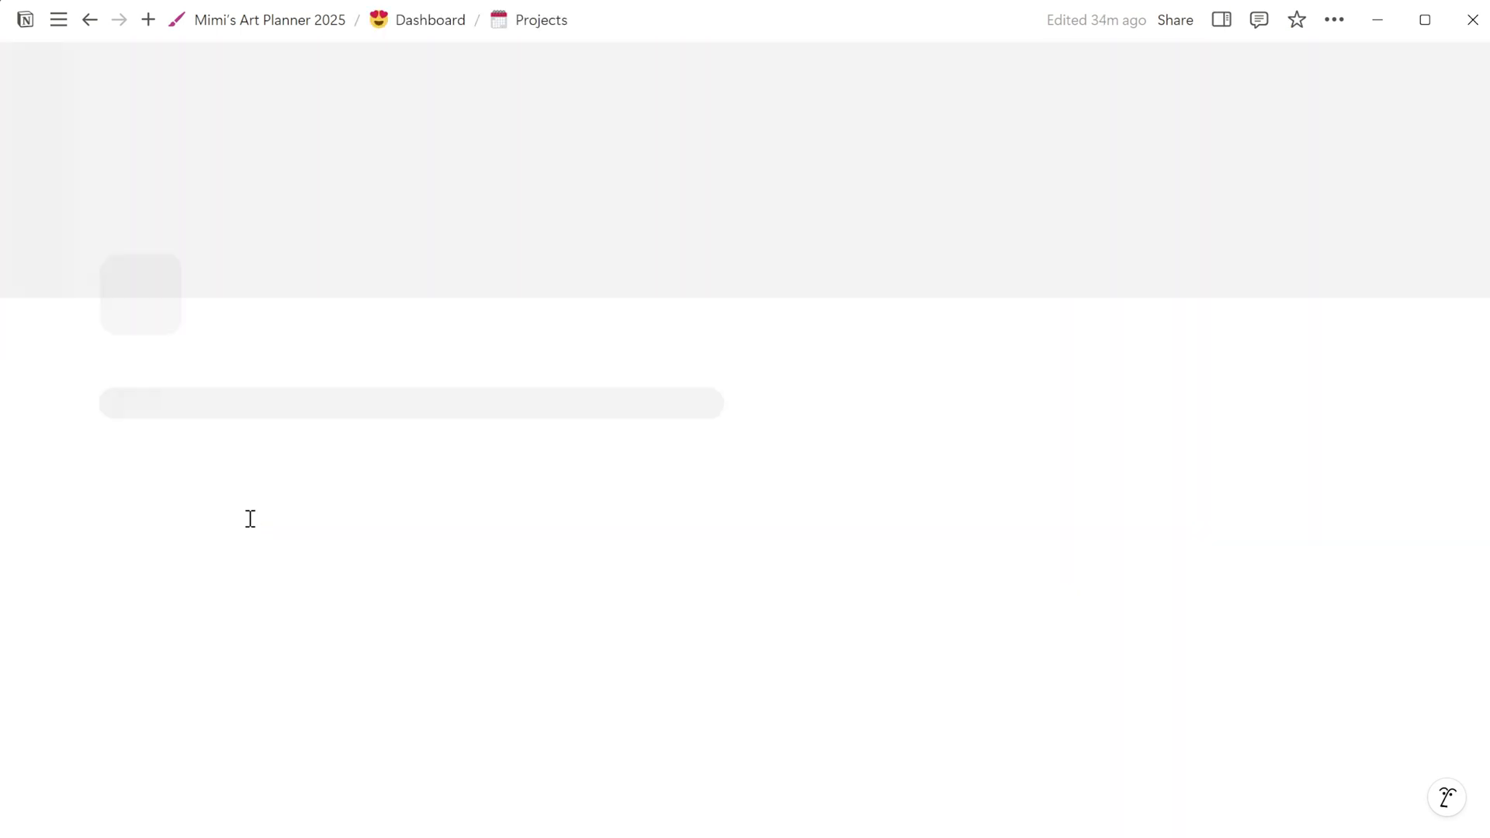
{"action": "left_click_drag", "start_coordinate": [1486, 257], "coordinate": [1485, 293]}
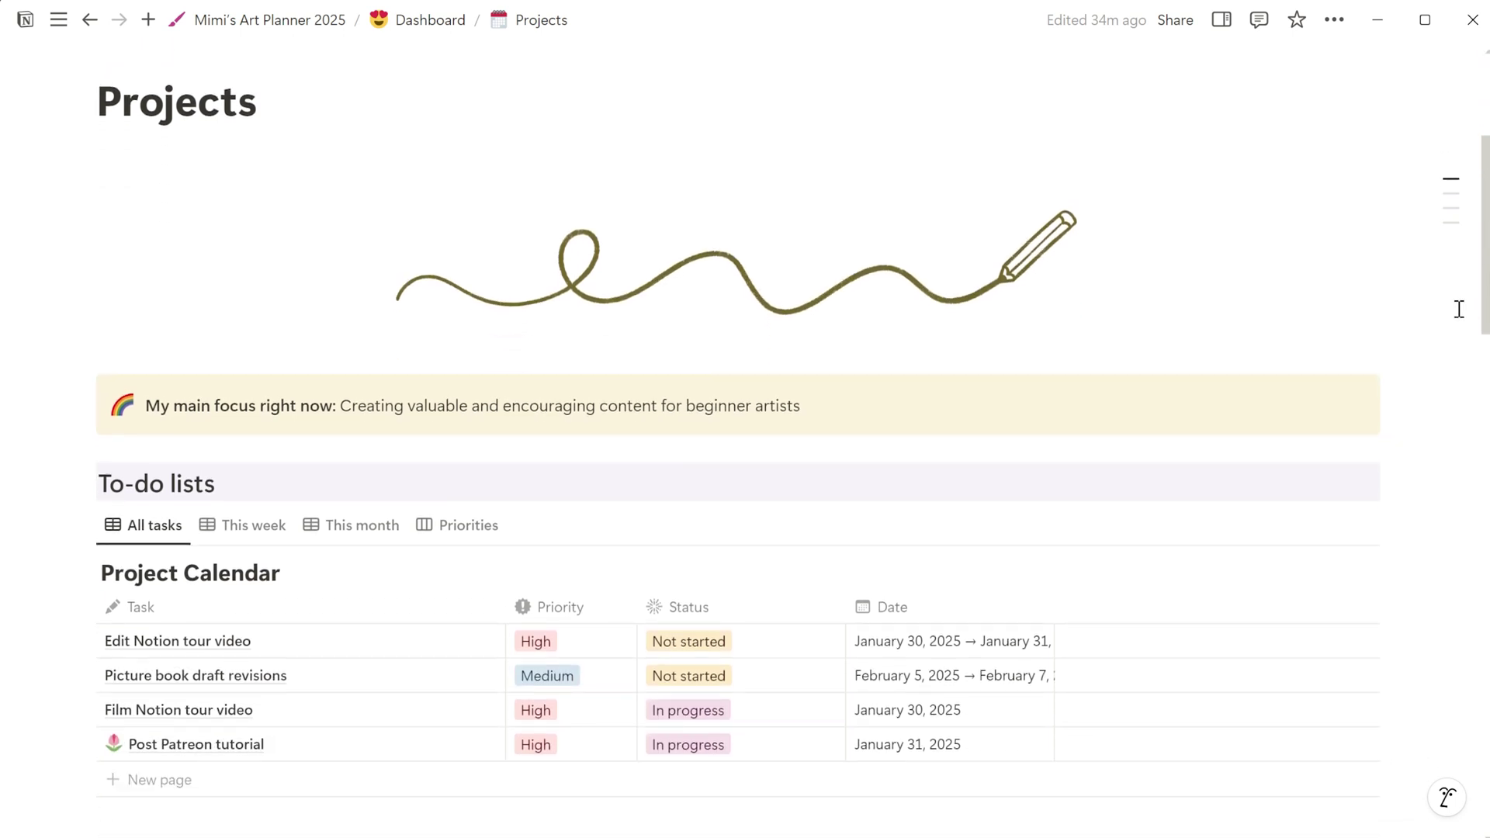
{"action": "left_click_drag", "start_coordinate": [1486, 272], "coordinate": [1486, 439]}
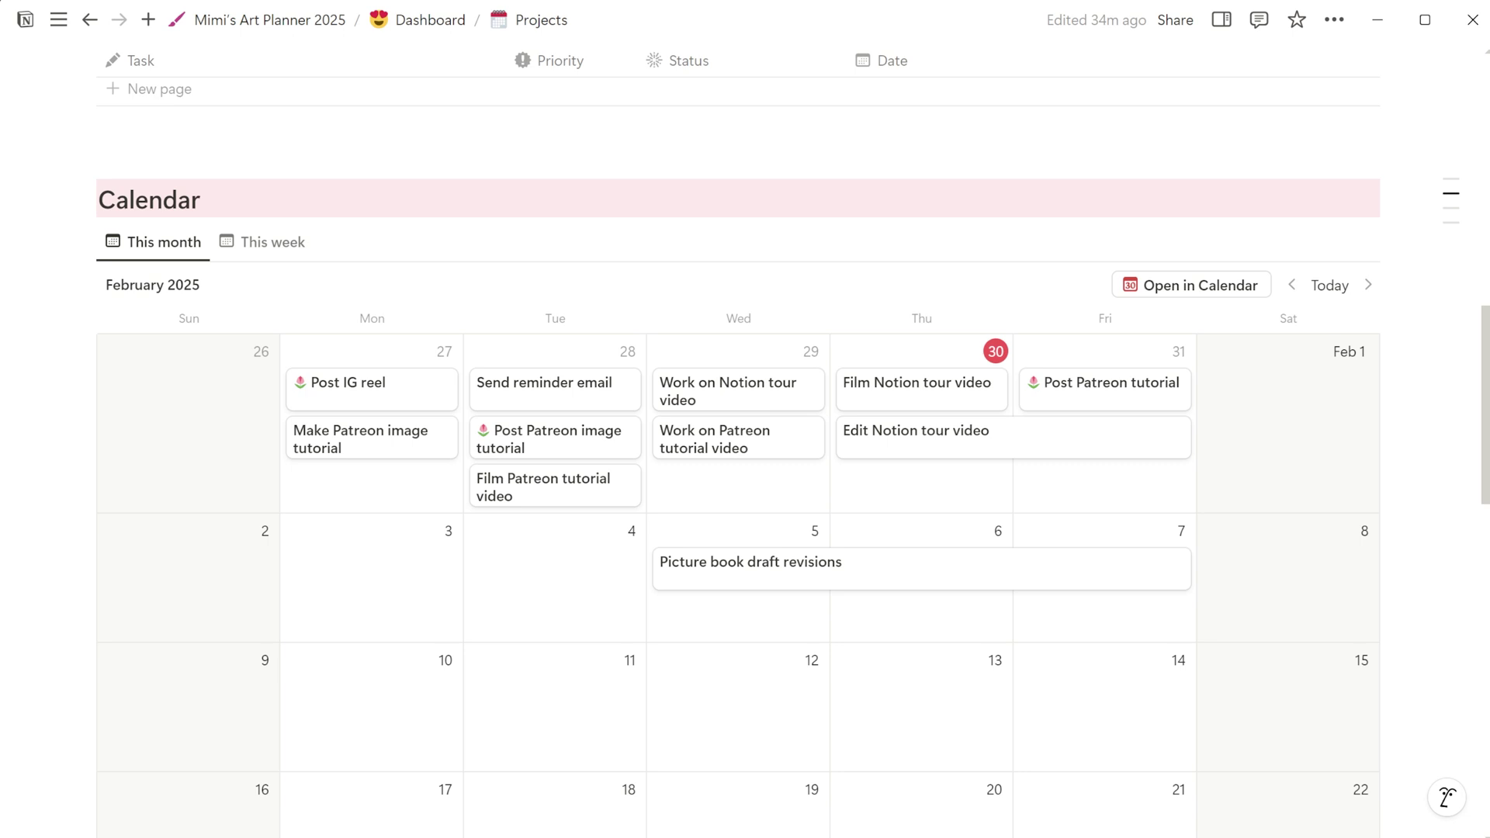
{"action": "left_click_drag", "start_coordinate": [1486, 439], "coordinate": [1485, 450]}
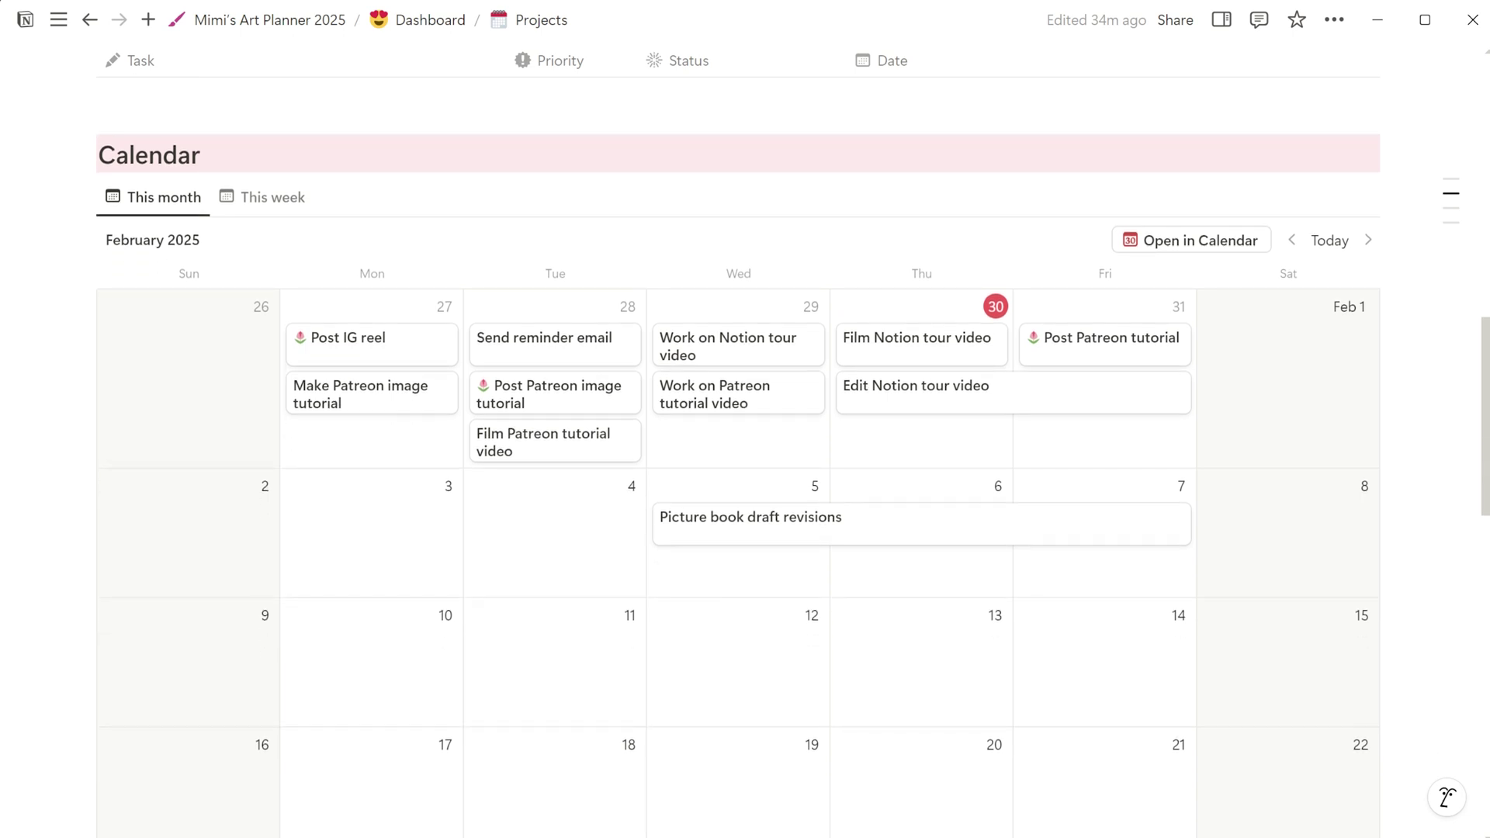
{"action": "mouse_move", "coordinate": [1486, 446]}
{"action": "left_mouse_down"}
{"action": "mouse_move", "coordinate": [1462, 252]}
{"action": "mouse_move", "coordinate": [1465, 263]}
{"action": "left_mouse_up"}
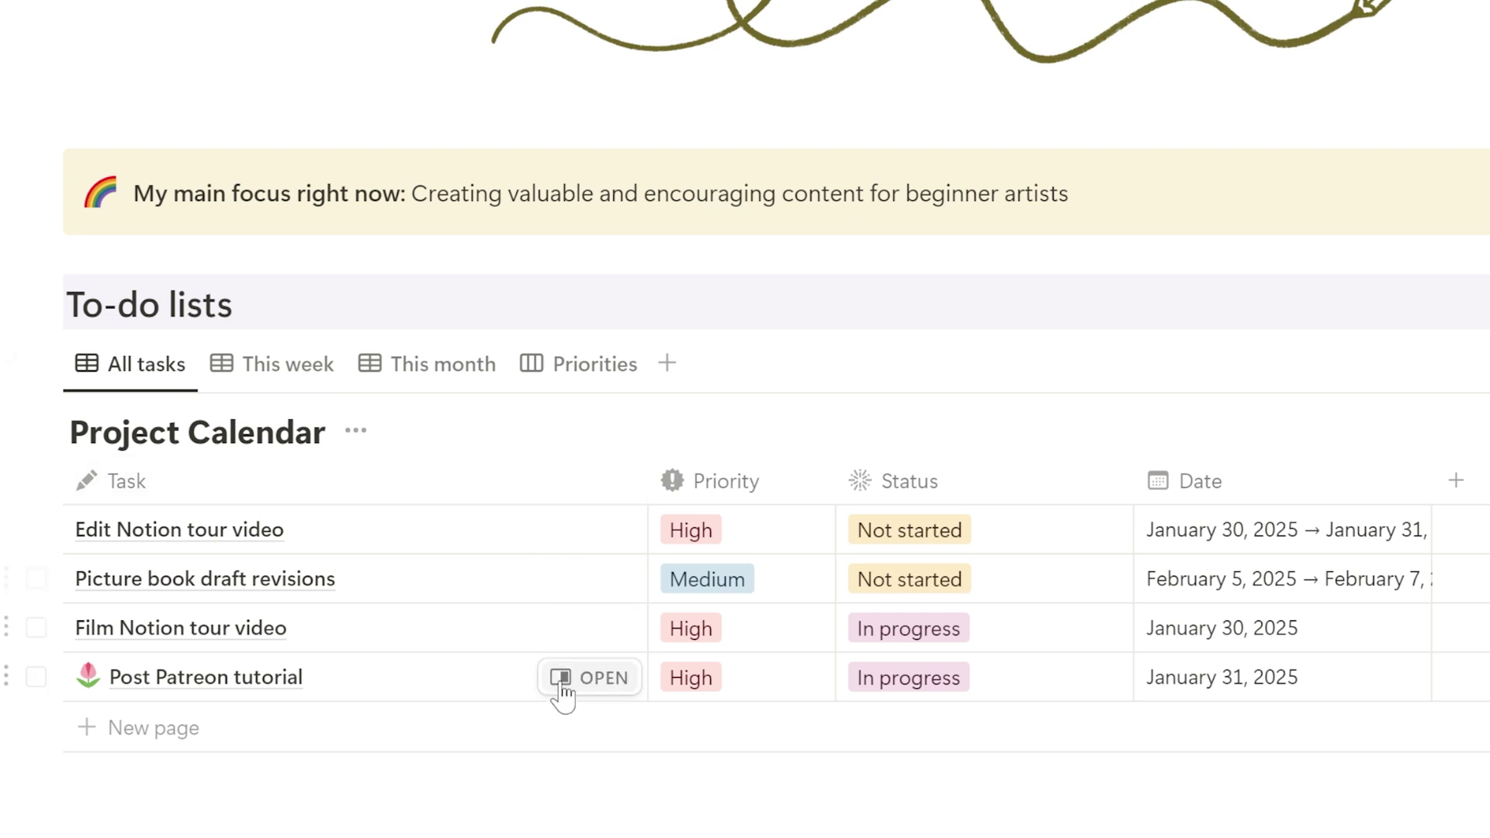
Step: View the project to-do lists for this week, this month and by priorities, and return to the This week view
{"action": "left_click", "coordinate": [266, 365]}
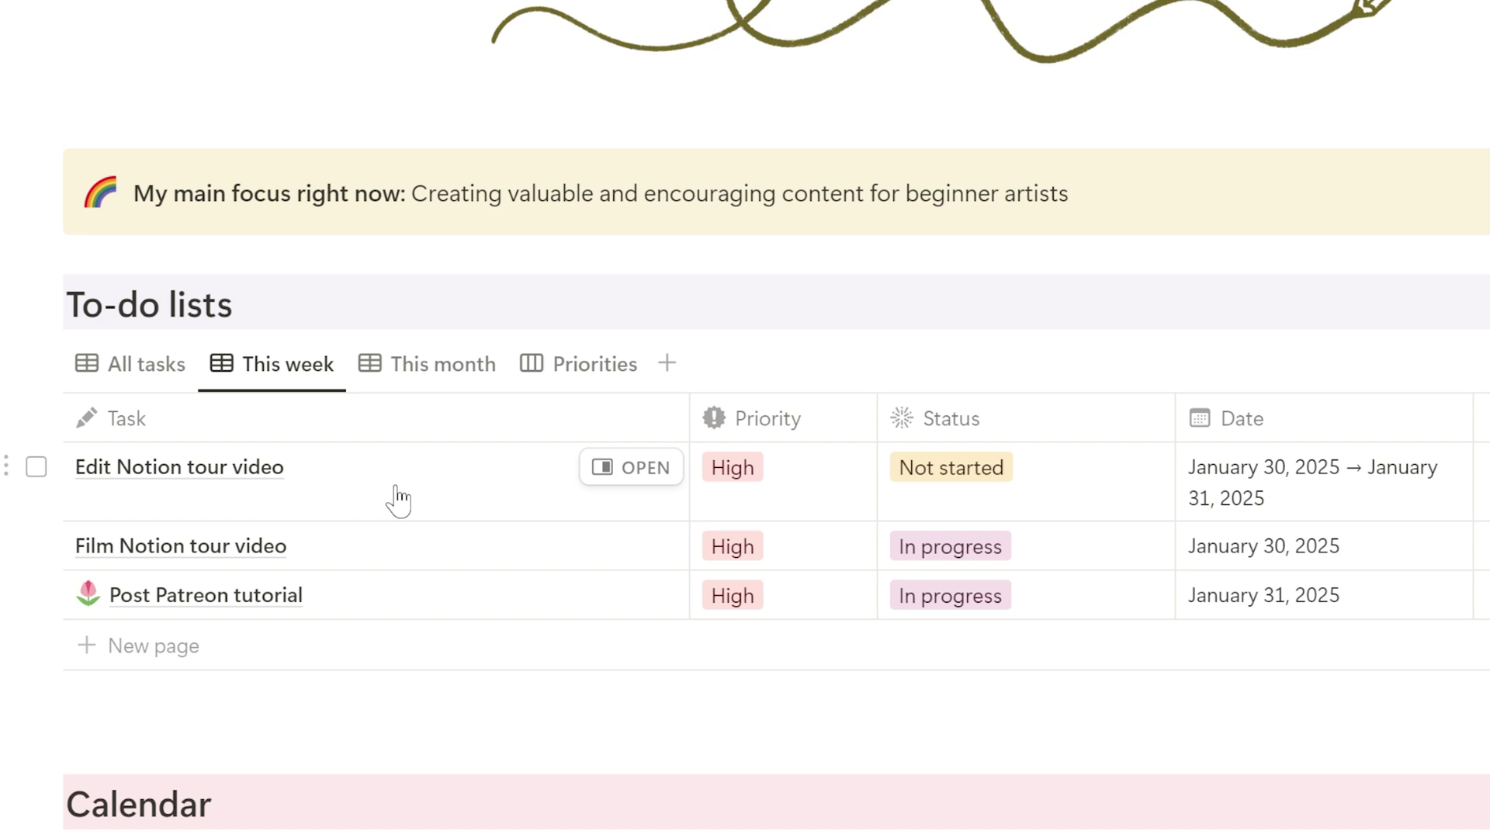
{"action": "left_click", "coordinate": [399, 366]}
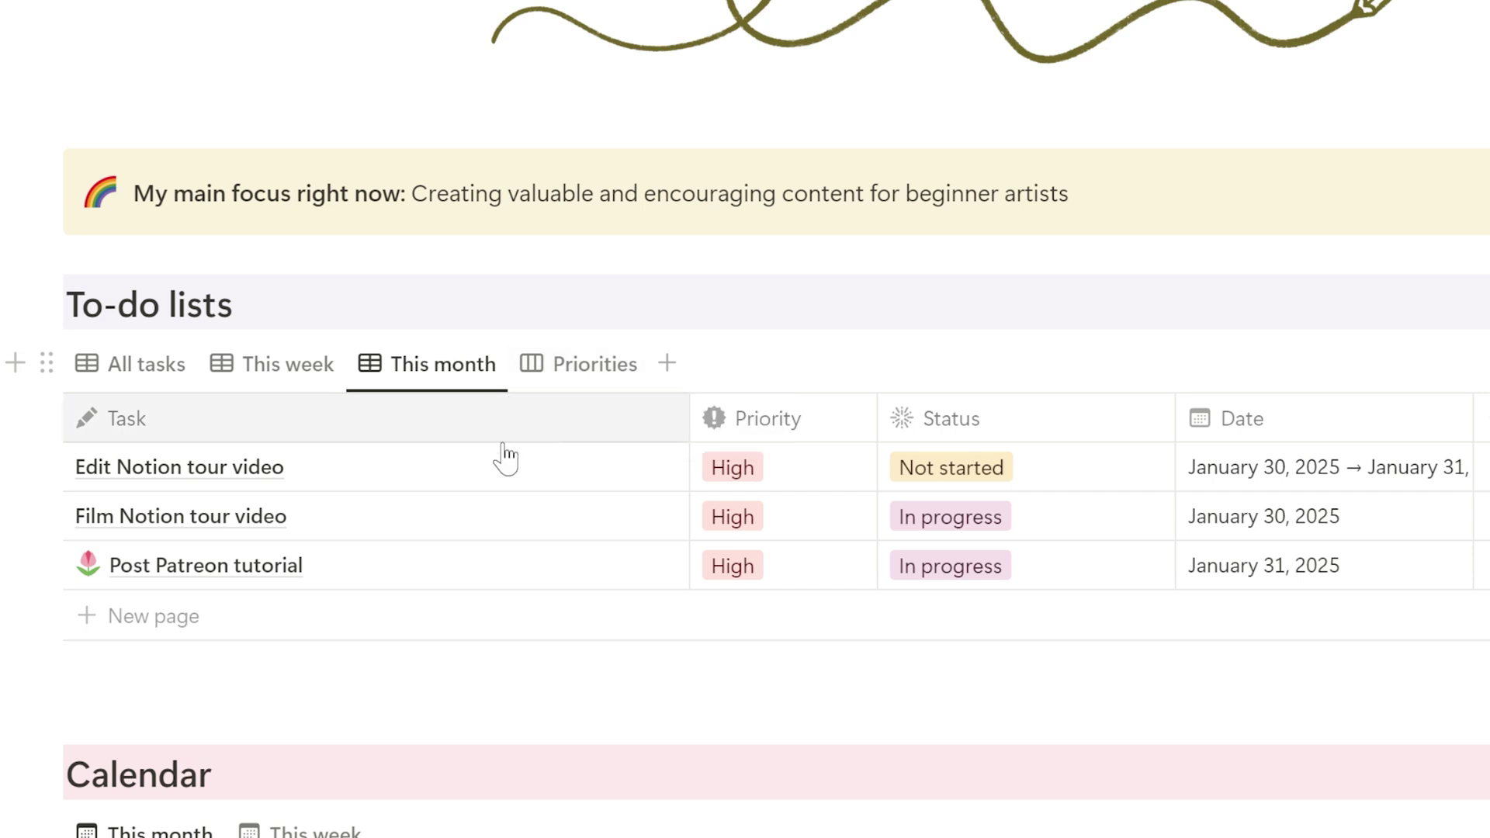
{"action": "left_click", "coordinate": [602, 366]}
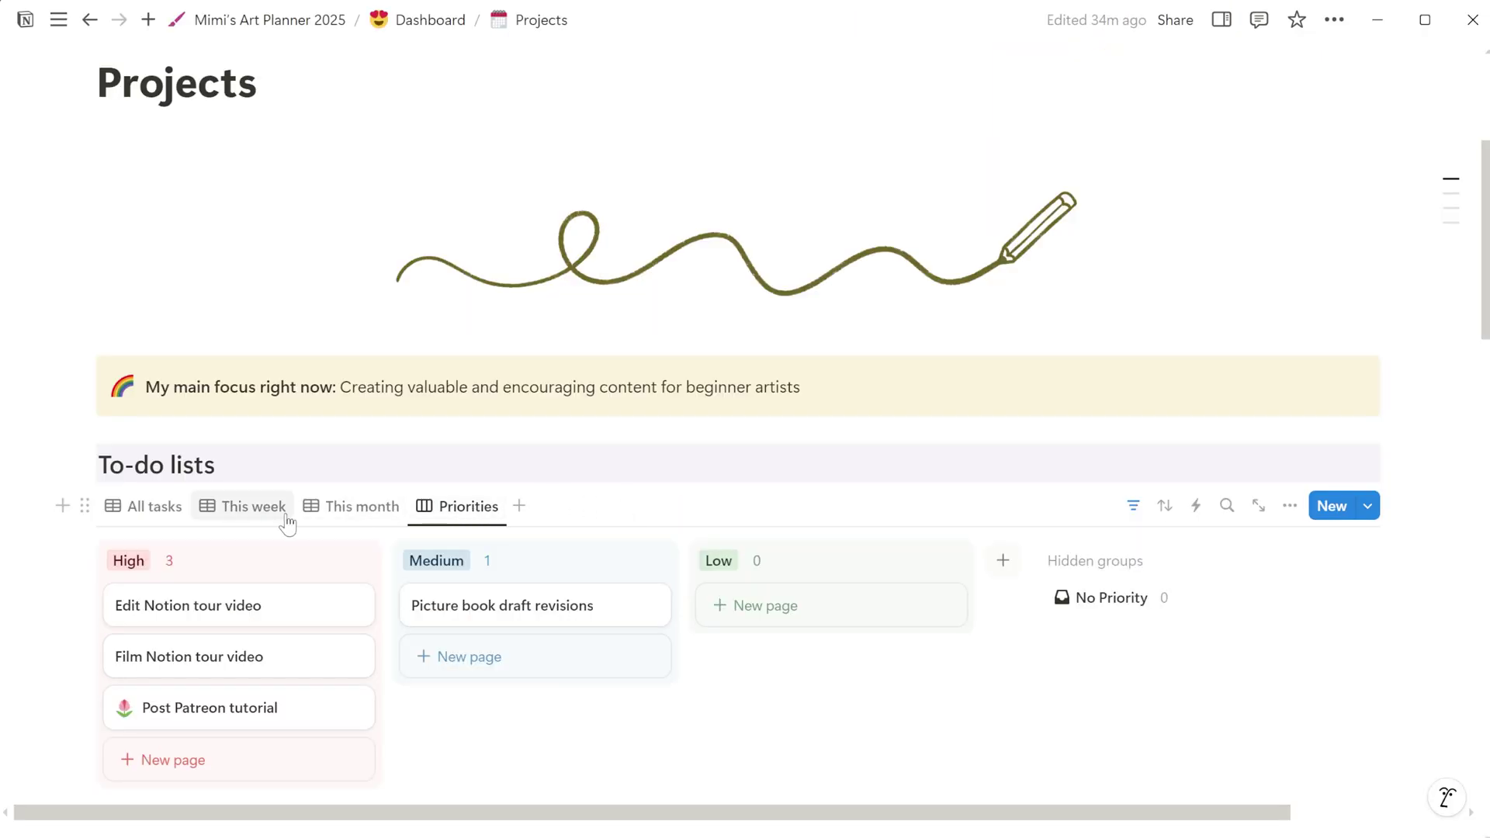
{"action": "left_click", "coordinate": [286, 509]}
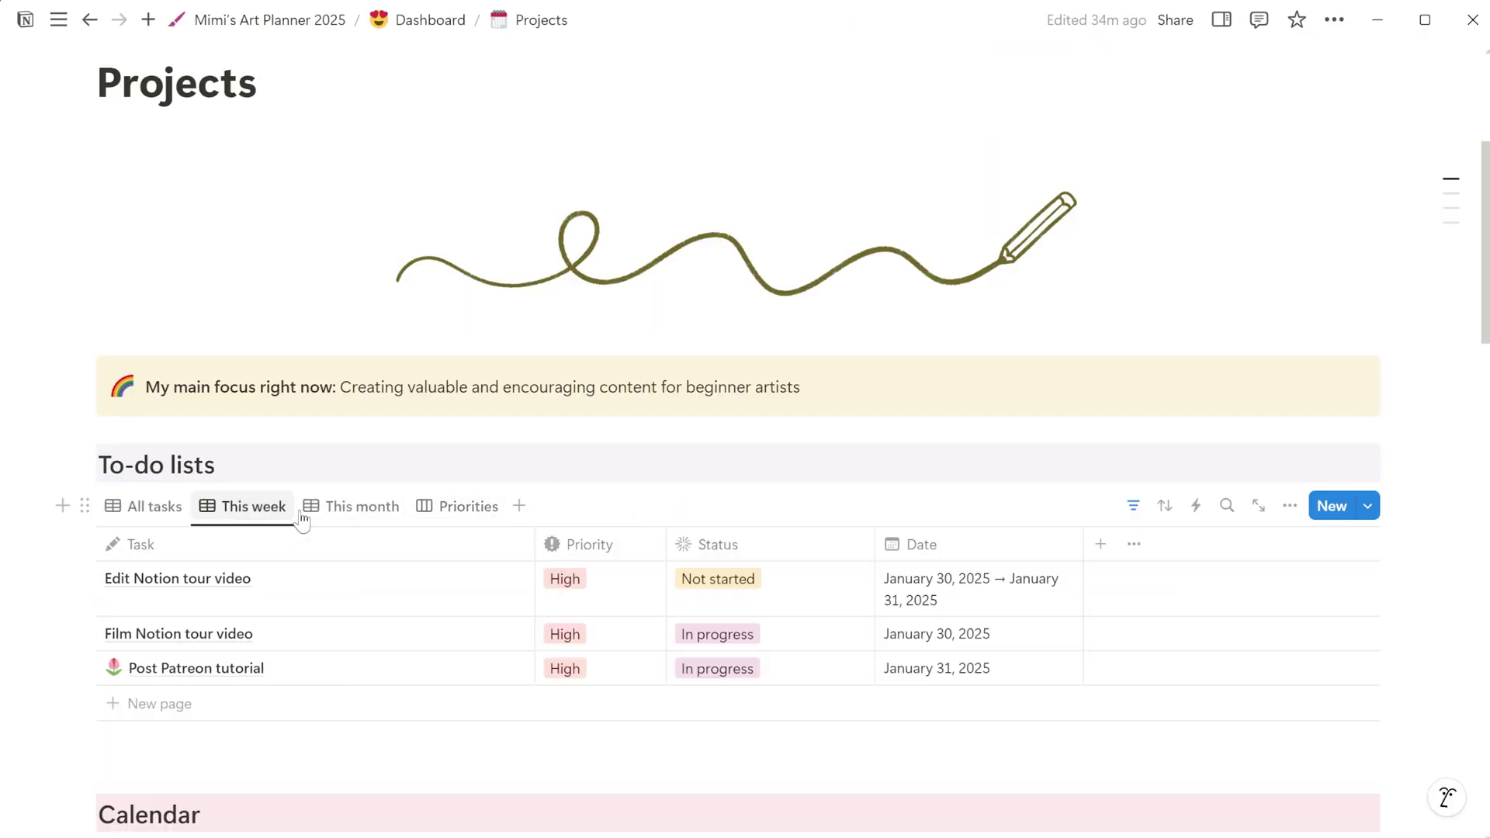
Step: Examine the tasks scheduled in the Projects page's monthly calendar and compare them with this week's to-do list
{"action": "scroll", "coordinate": [572, 495], "scroll_direction": "down", "scroll_amount": 7}
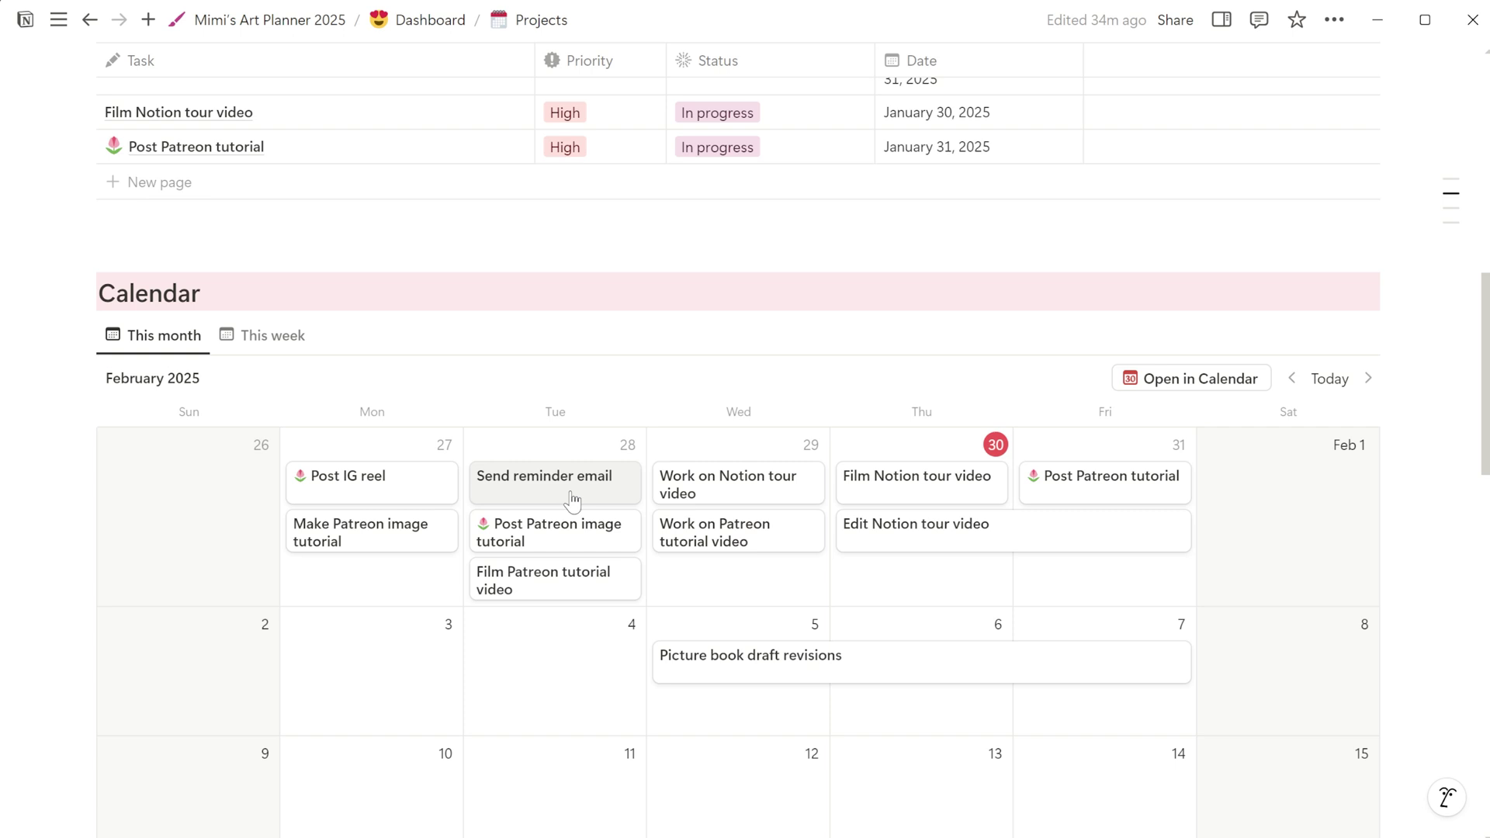
{"action": "scroll", "coordinate": [549, 620], "scroll_direction": "down", "scroll_amount": 2}
{"action": "scroll", "coordinate": [549, 621], "scroll_direction": "down", "scroll_amount": 2}
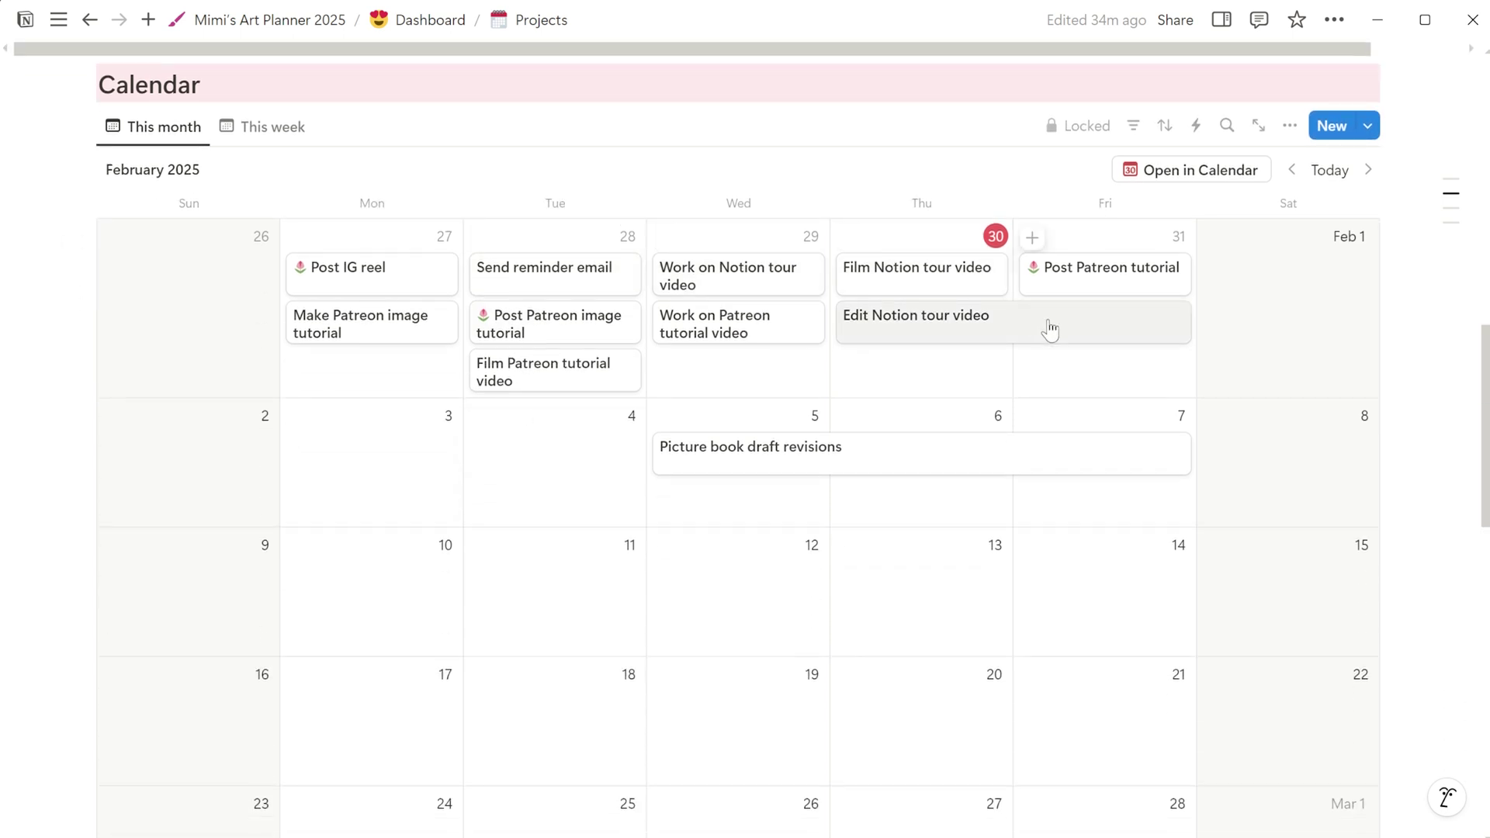
{"action": "scroll", "coordinate": [423, 520], "scroll_direction": "up", "scroll_amount": 5}
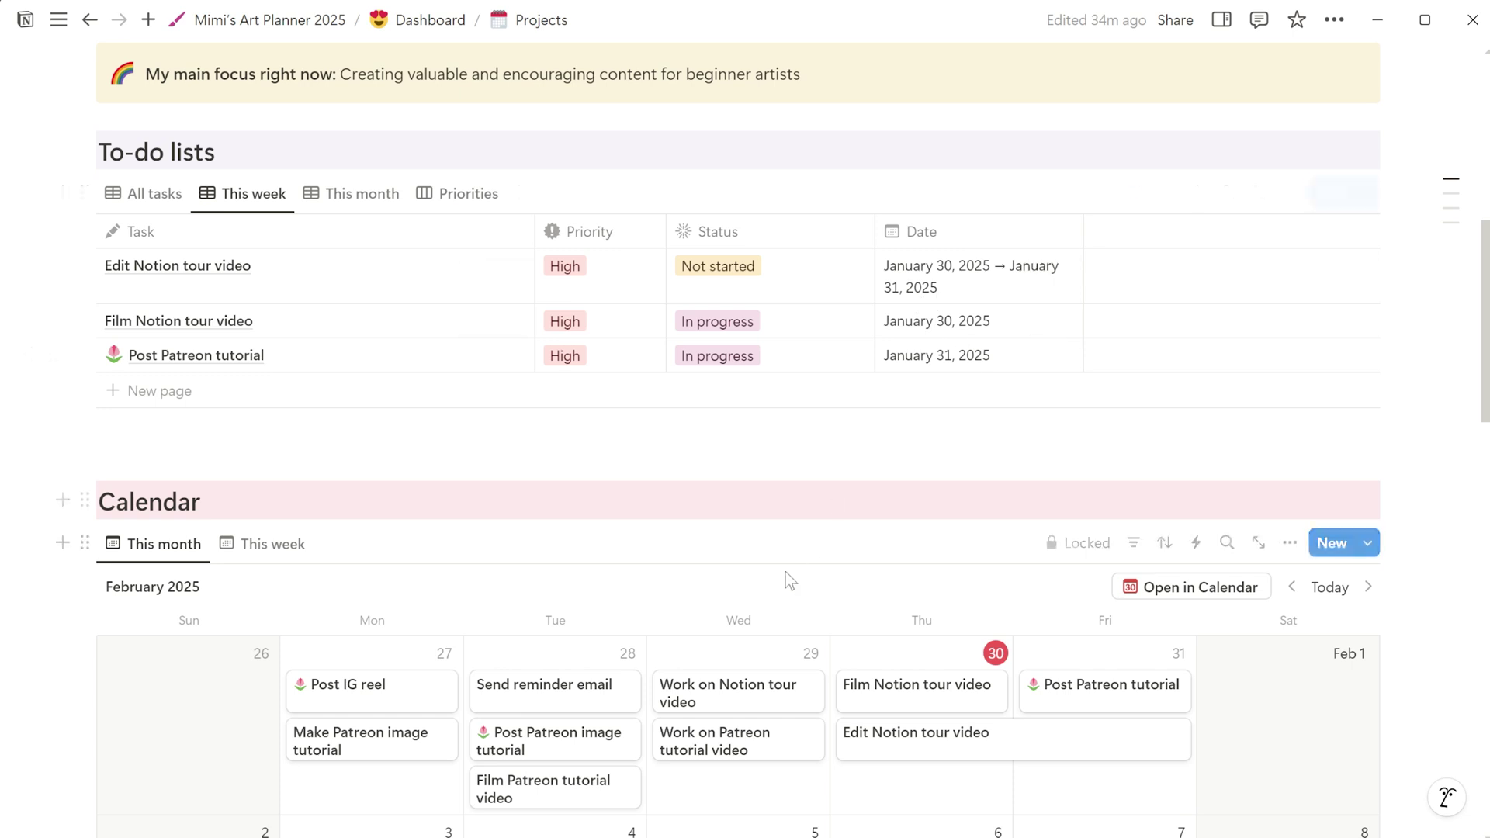
{"action": "scroll", "coordinate": [787, 574], "scroll_direction": "down", "scroll_amount": 2}
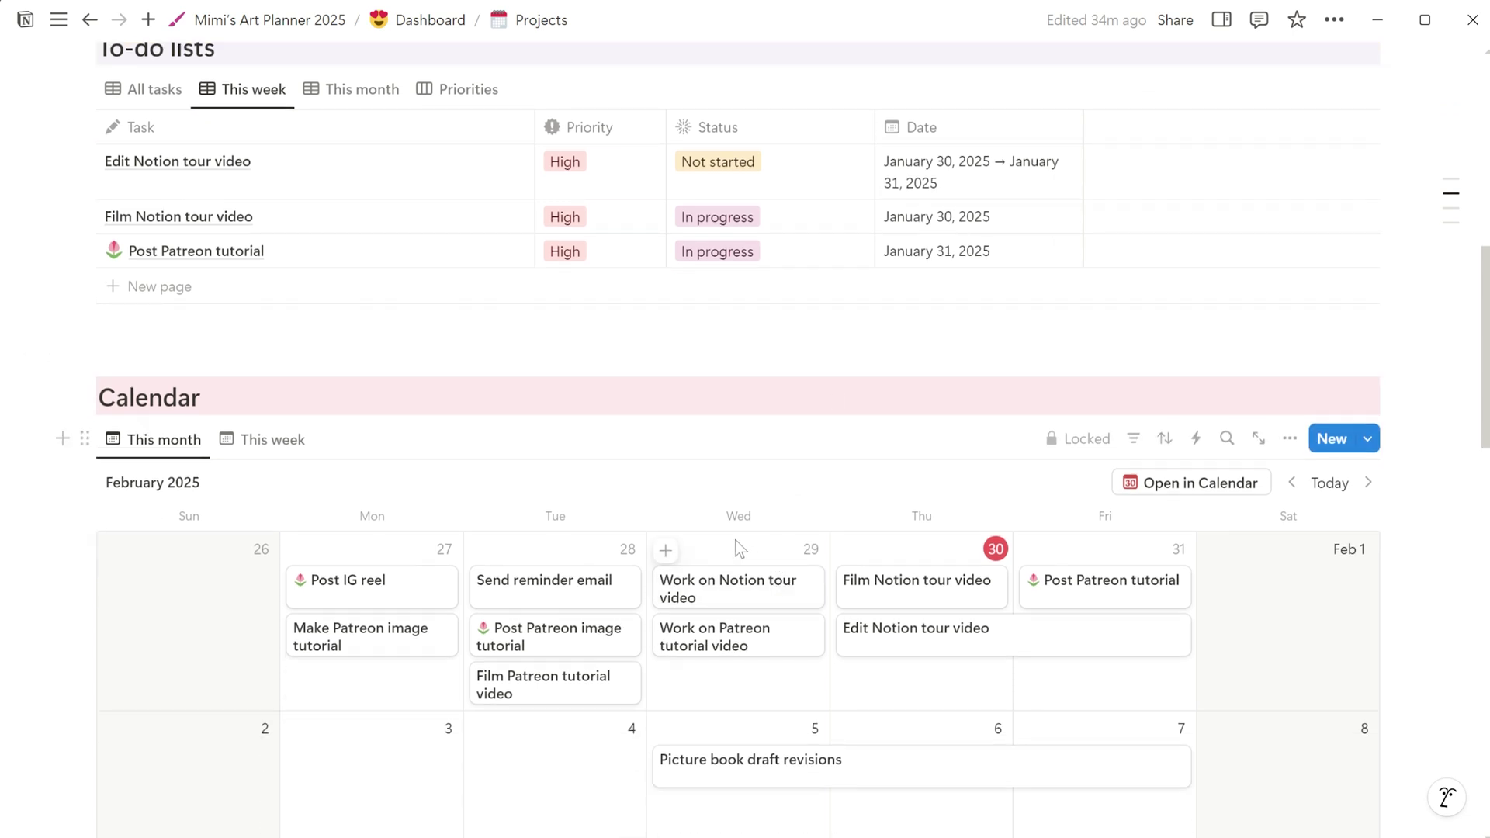
{"action": "scroll", "coordinate": [738, 548], "scroll_direction": "down", "scroll_amount": 5}
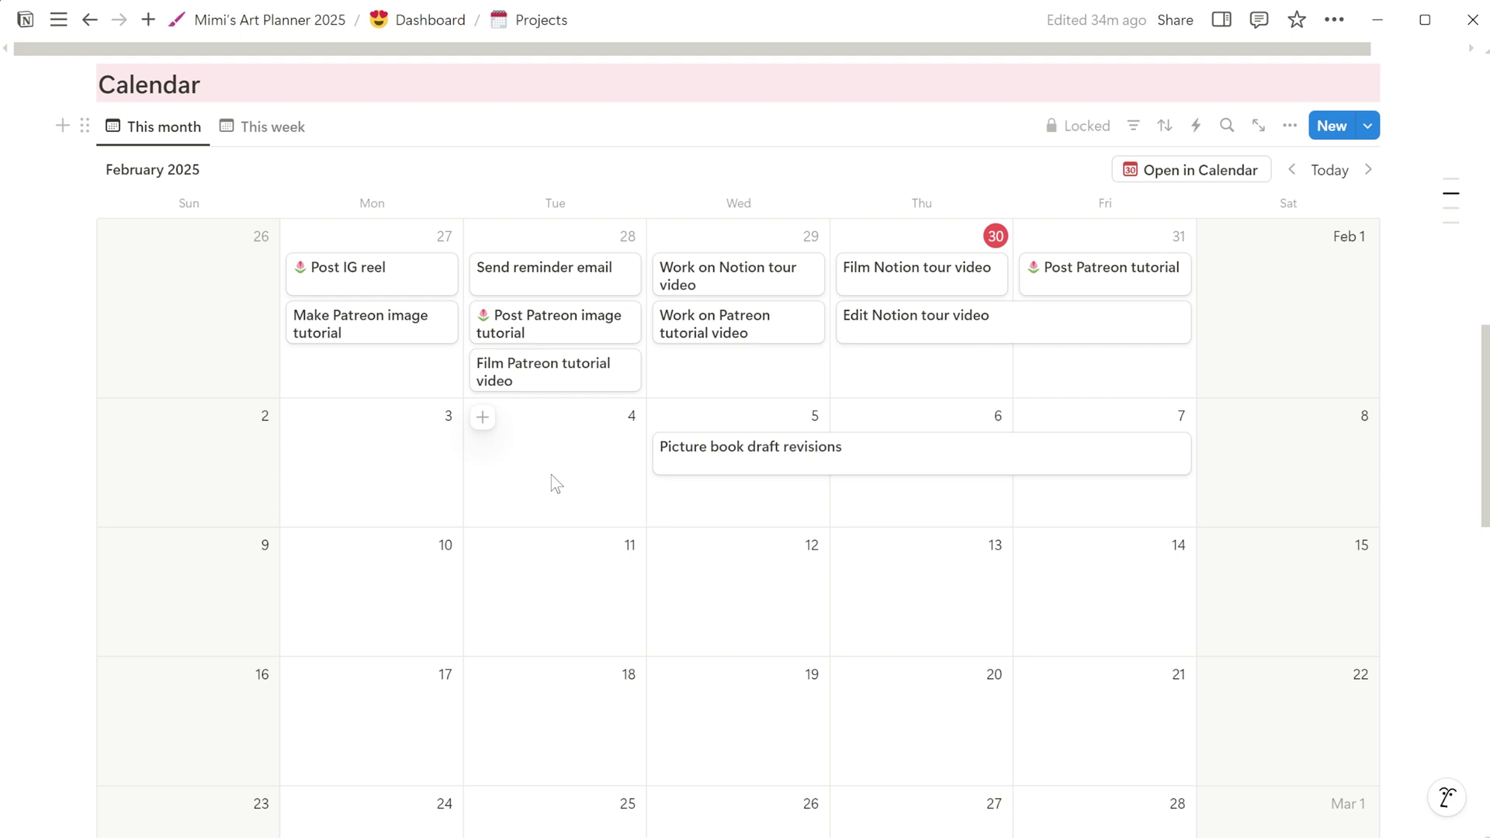
{"action": "left_click_drag", "start_coordinate": [1485, 398], "coordinate": [1483, 426]}
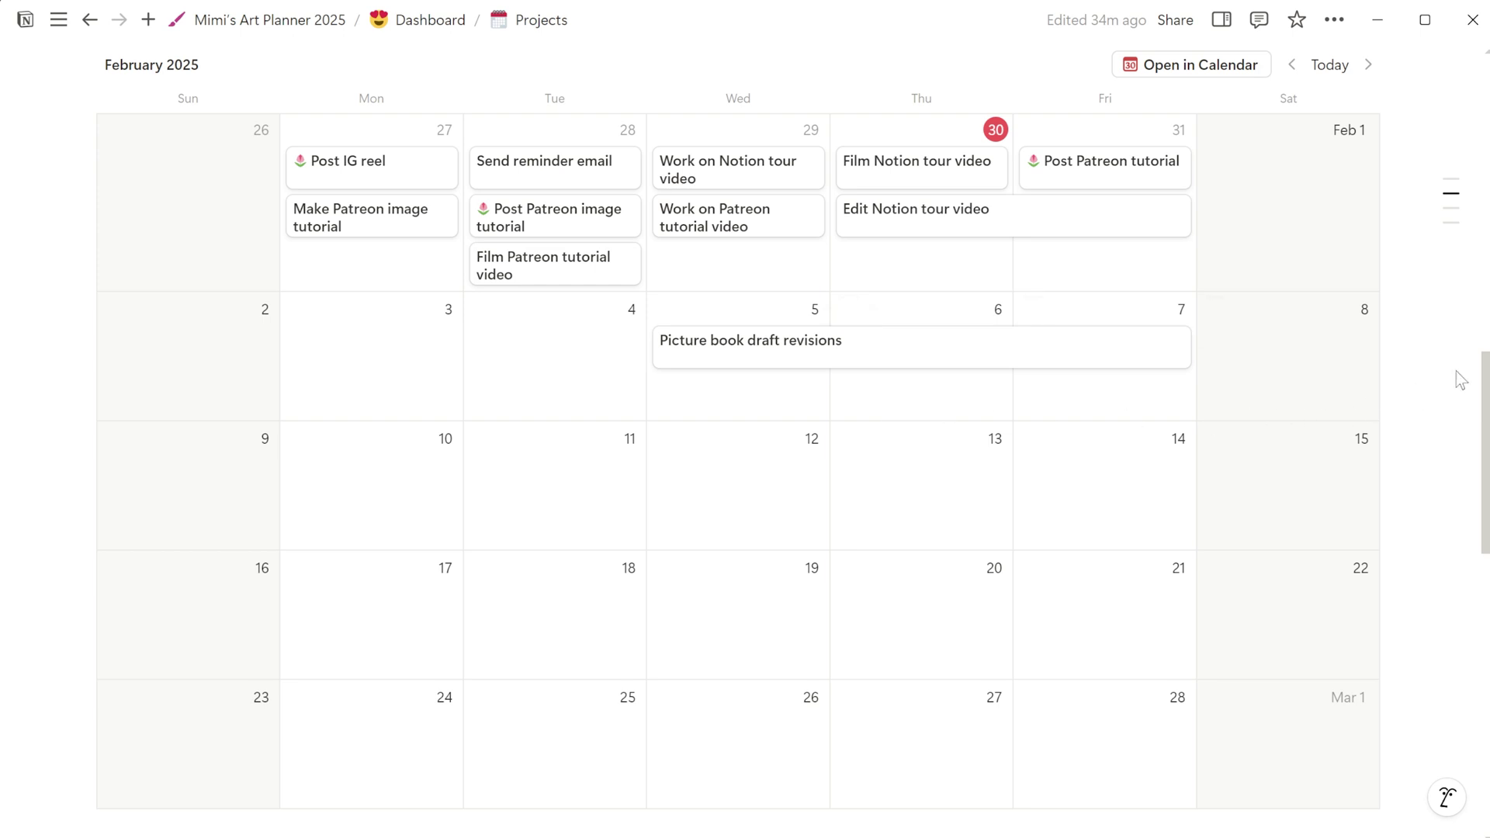
Step: Expand the January, February, March and April lists under Monthly to-do lists to view their tasks
{"action": "scroll", "coordinate": [1462, 380], "scroll_direction": "down", "scroll_amount": 4}
{"action": "left_click_drag", "start_coordinate": [1488, 458], "coordinate": [1487, 501]}
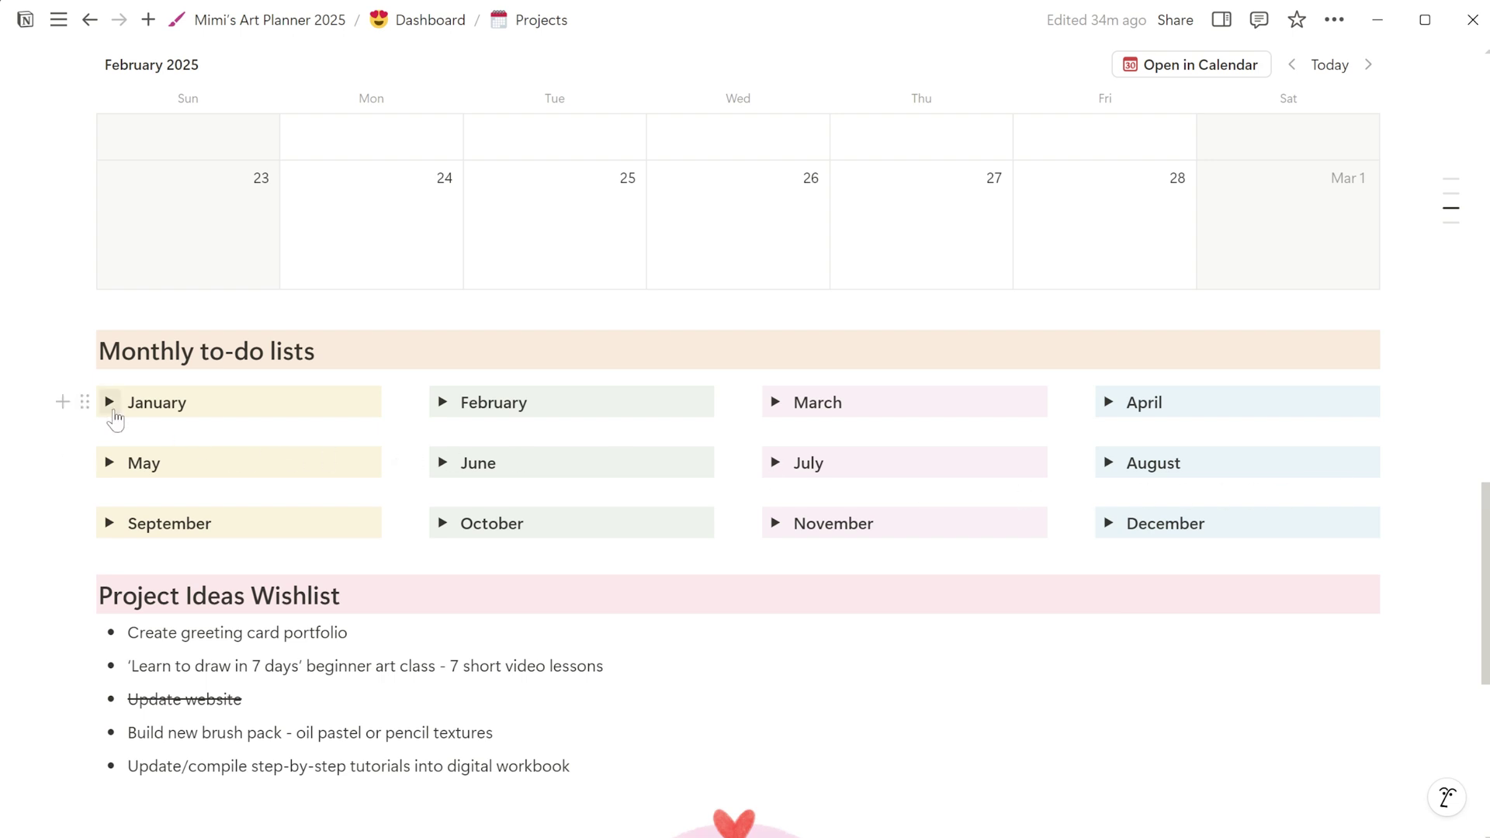
{"action": "left_click", "coordinate": [111, 403]}
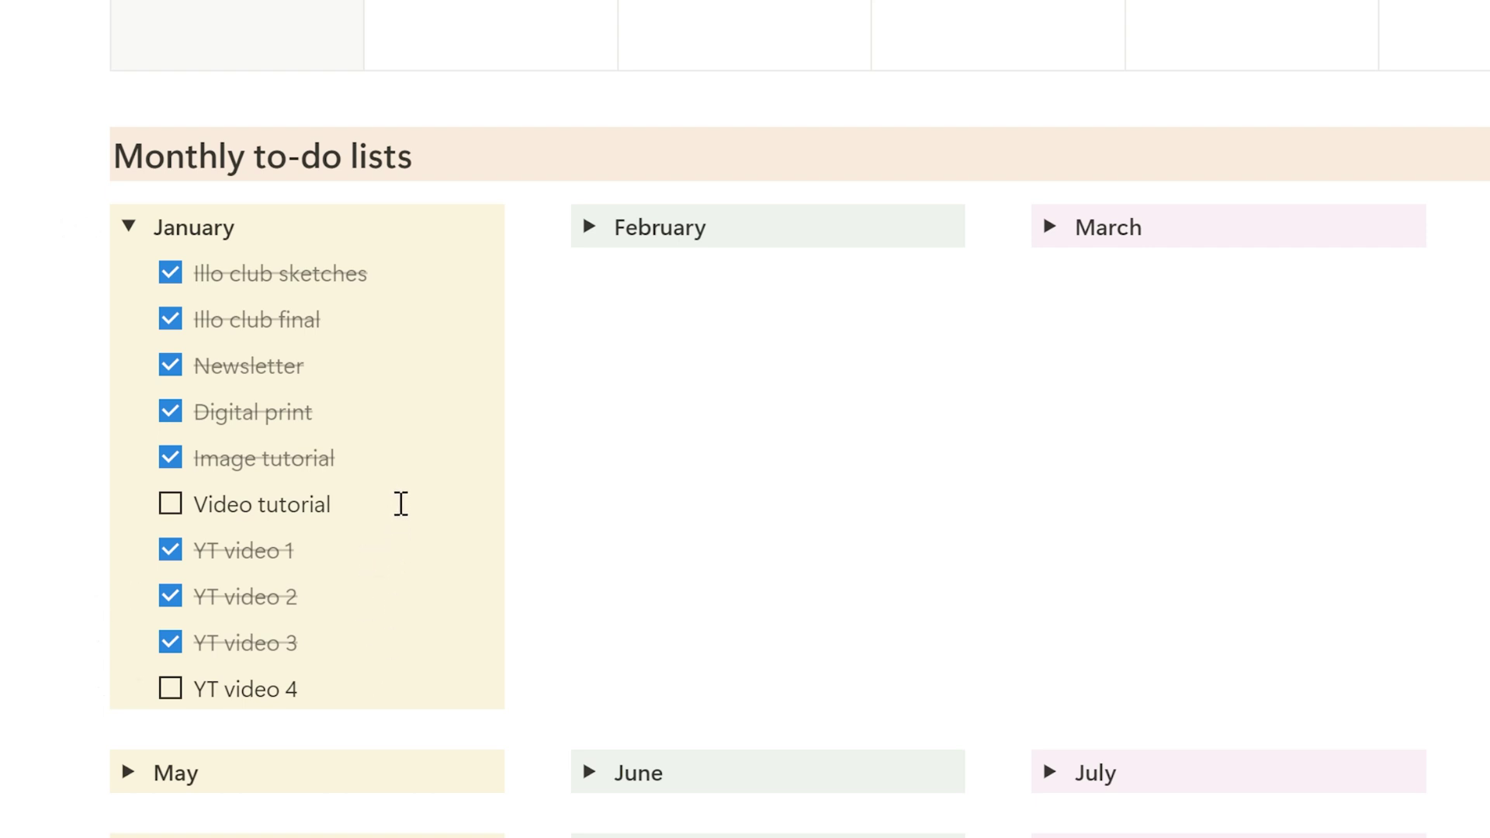
{"action": "left_click", "coordinate": [589, 227]}
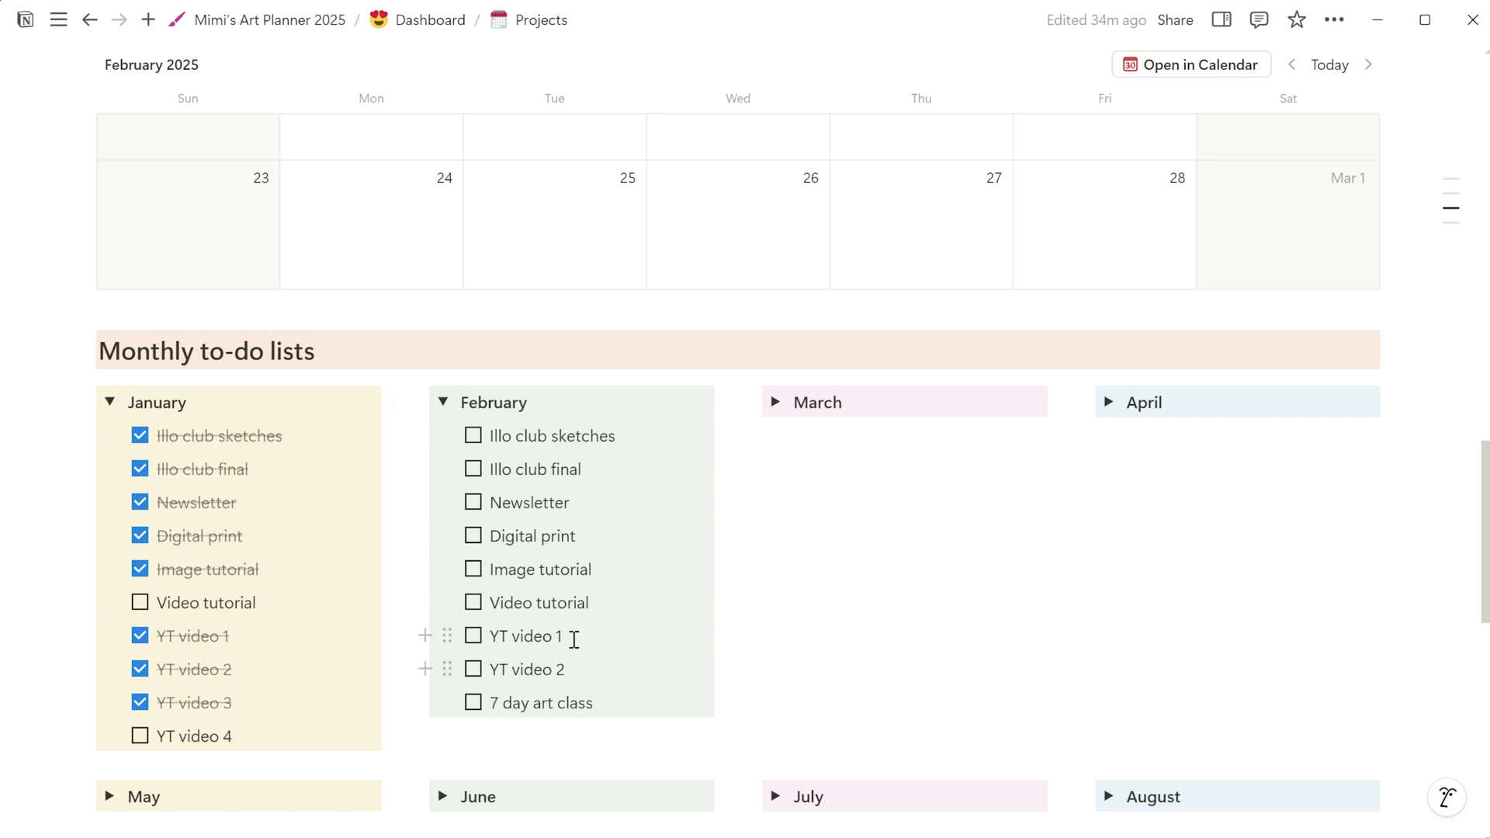
{"action": "left_click", "coordinate": [775, 402]}
{"action": "left_click", "coordinate": [1107, 404]}
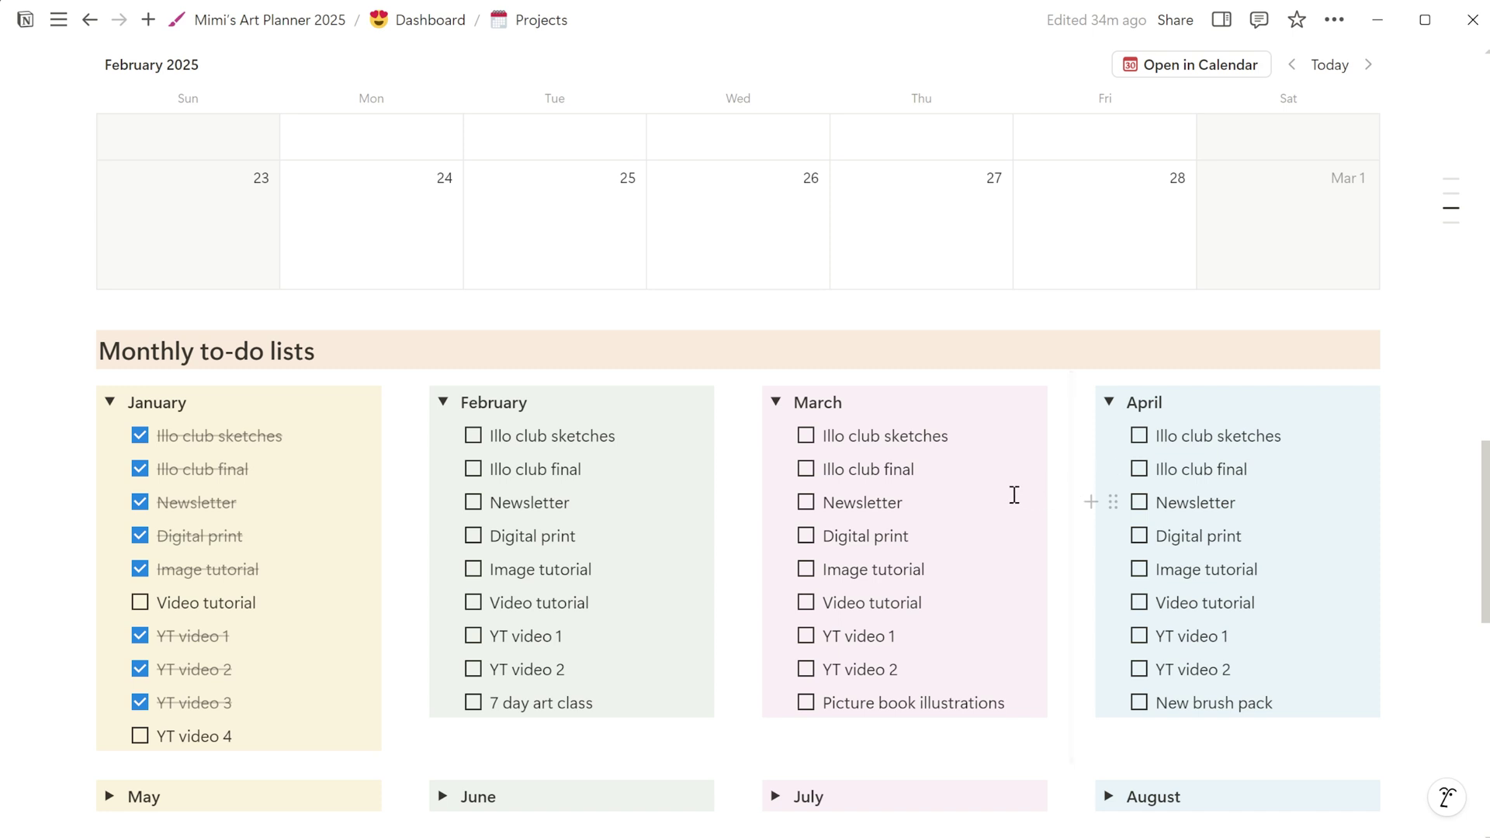
{"action": "scroll", "coordinate": [1014, 496], "scroll_direction": "down", "scroll_amount": 1}
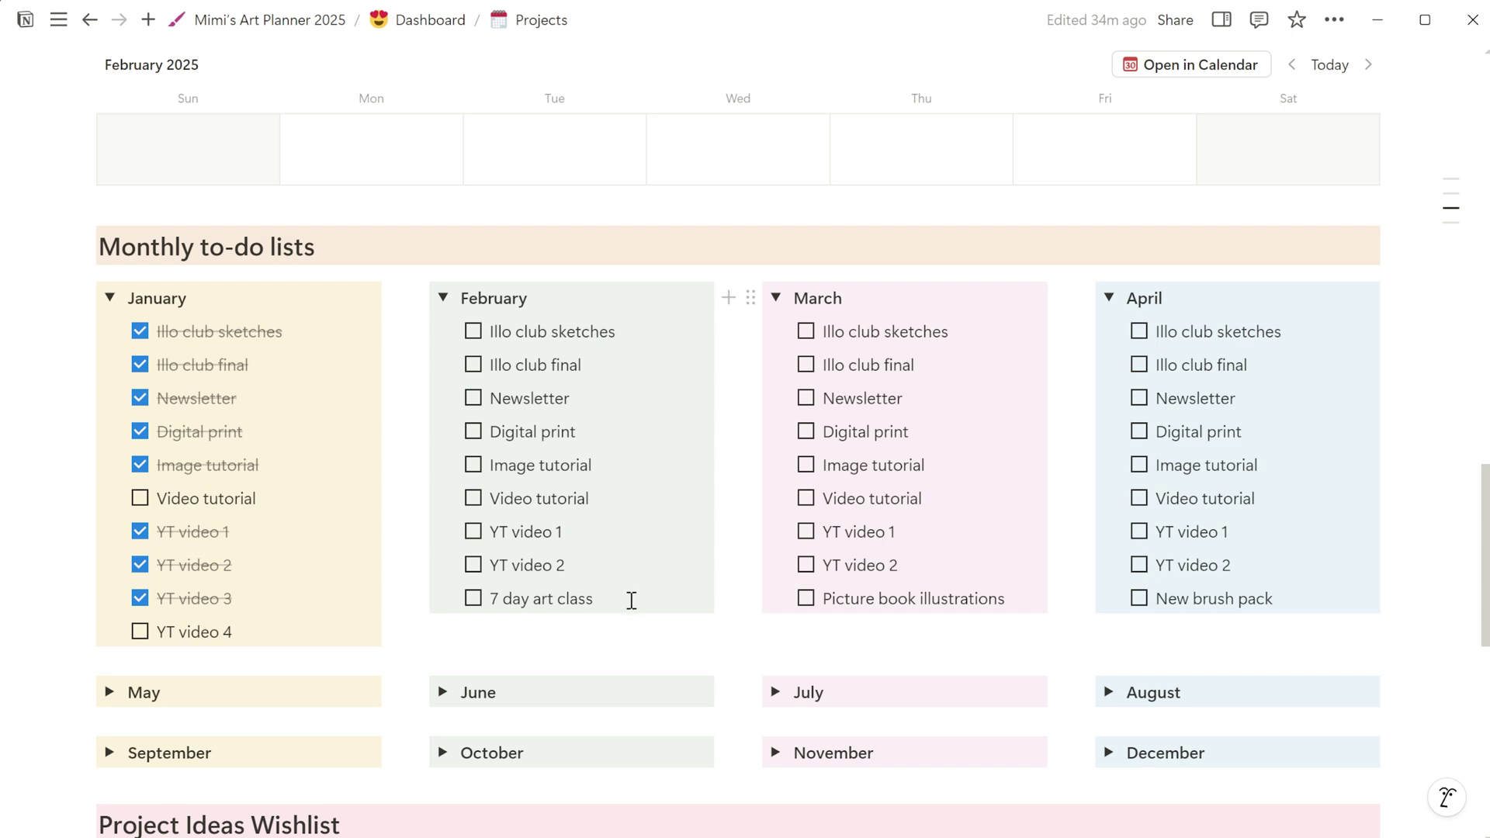
Step: Add a new task titled "Illo club sketches" on February 3 in the monthly calendar
{"action": "scroll", "coordinate": [1484, 521], "scroll_direction": "up", "scroll_amount": 3}
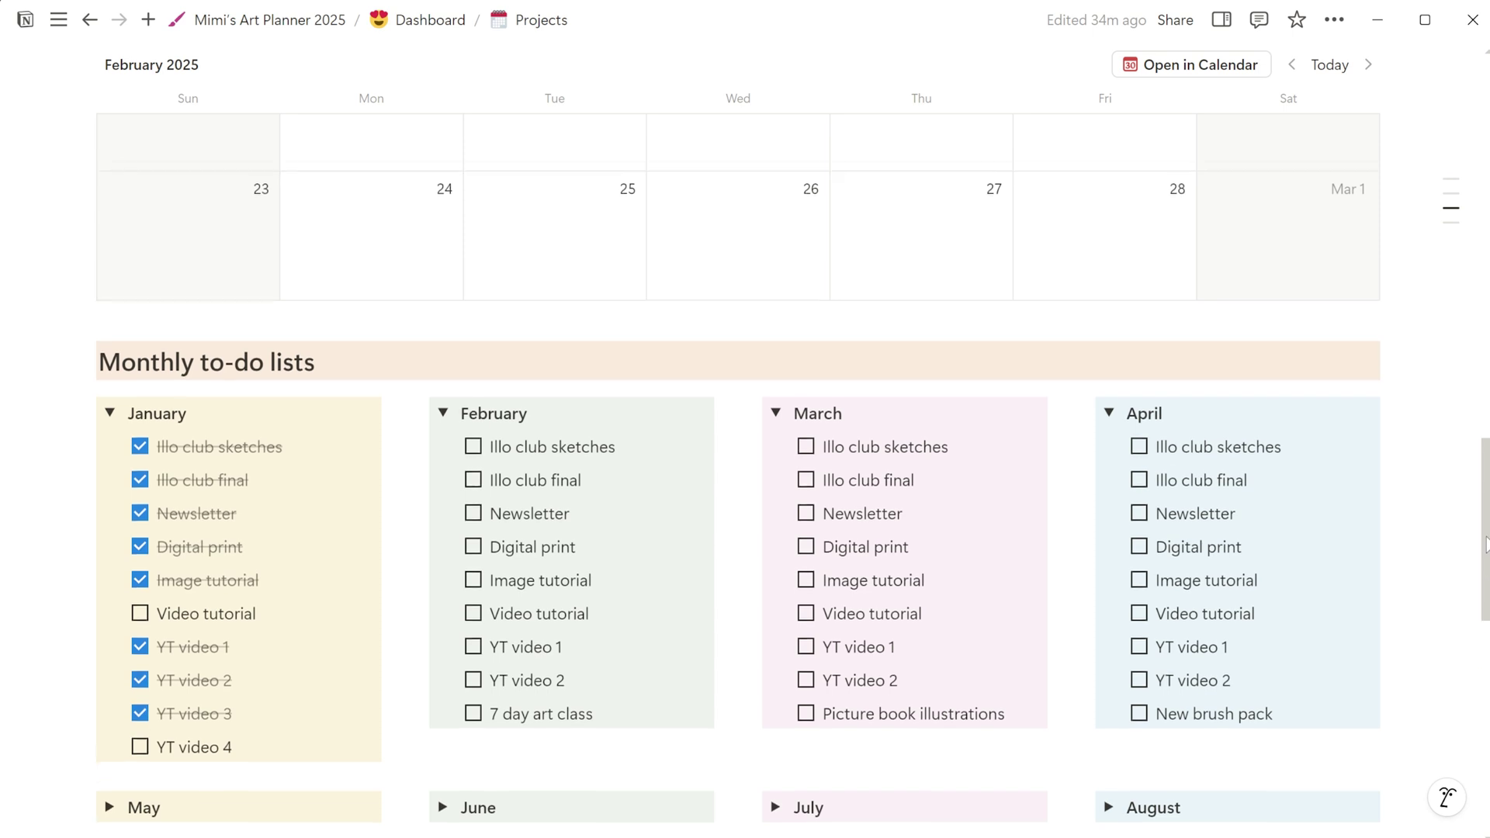
{"action": "left_click_drag", "start_coordinate": [1484, 521], "coordinate": [1484, 429]}
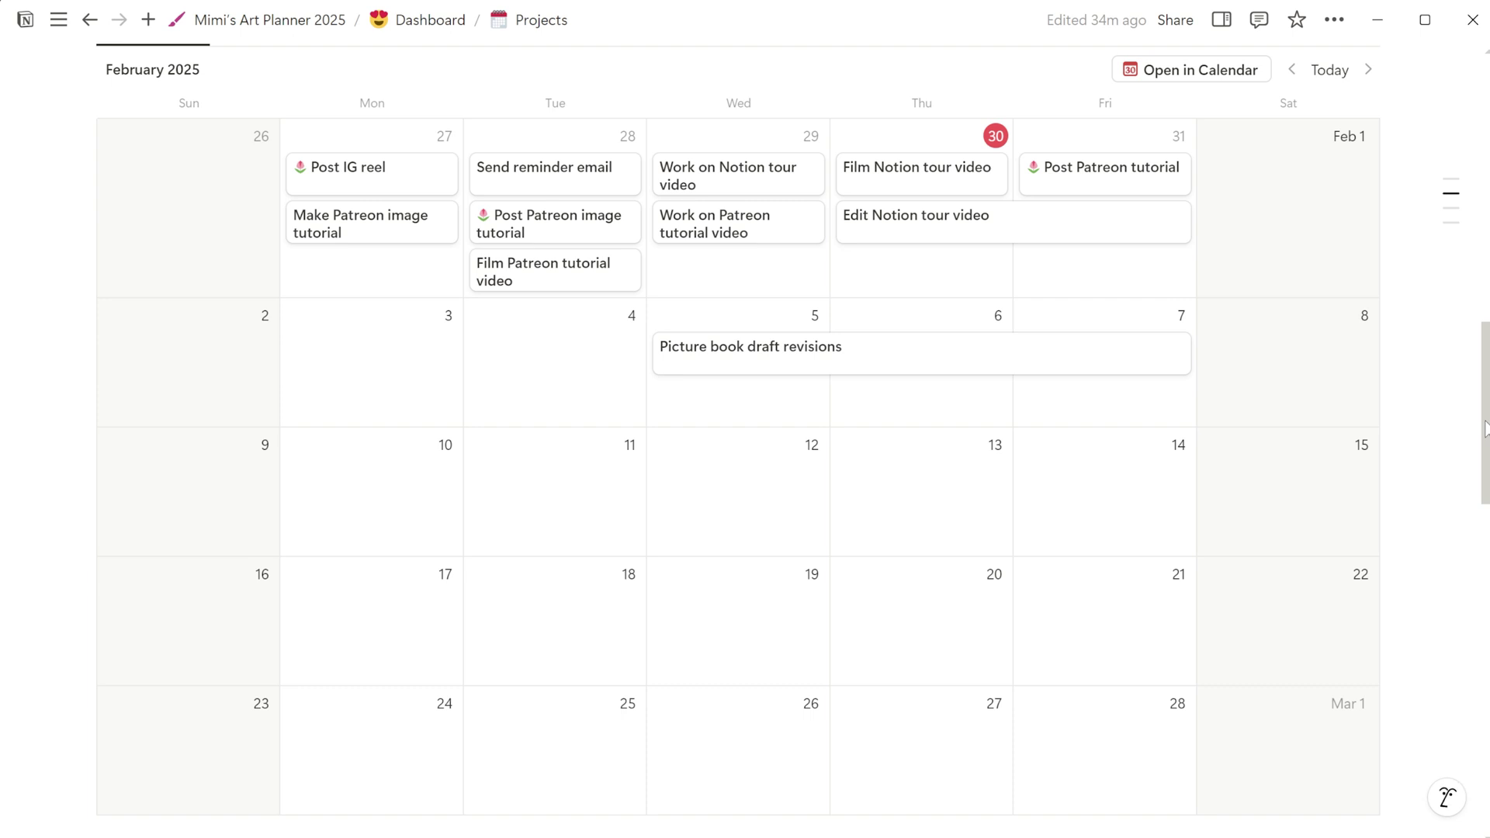
{"action": "left_click_drag", "start_coordinate": [1486, 427], "coordinate": [1485, 529]}
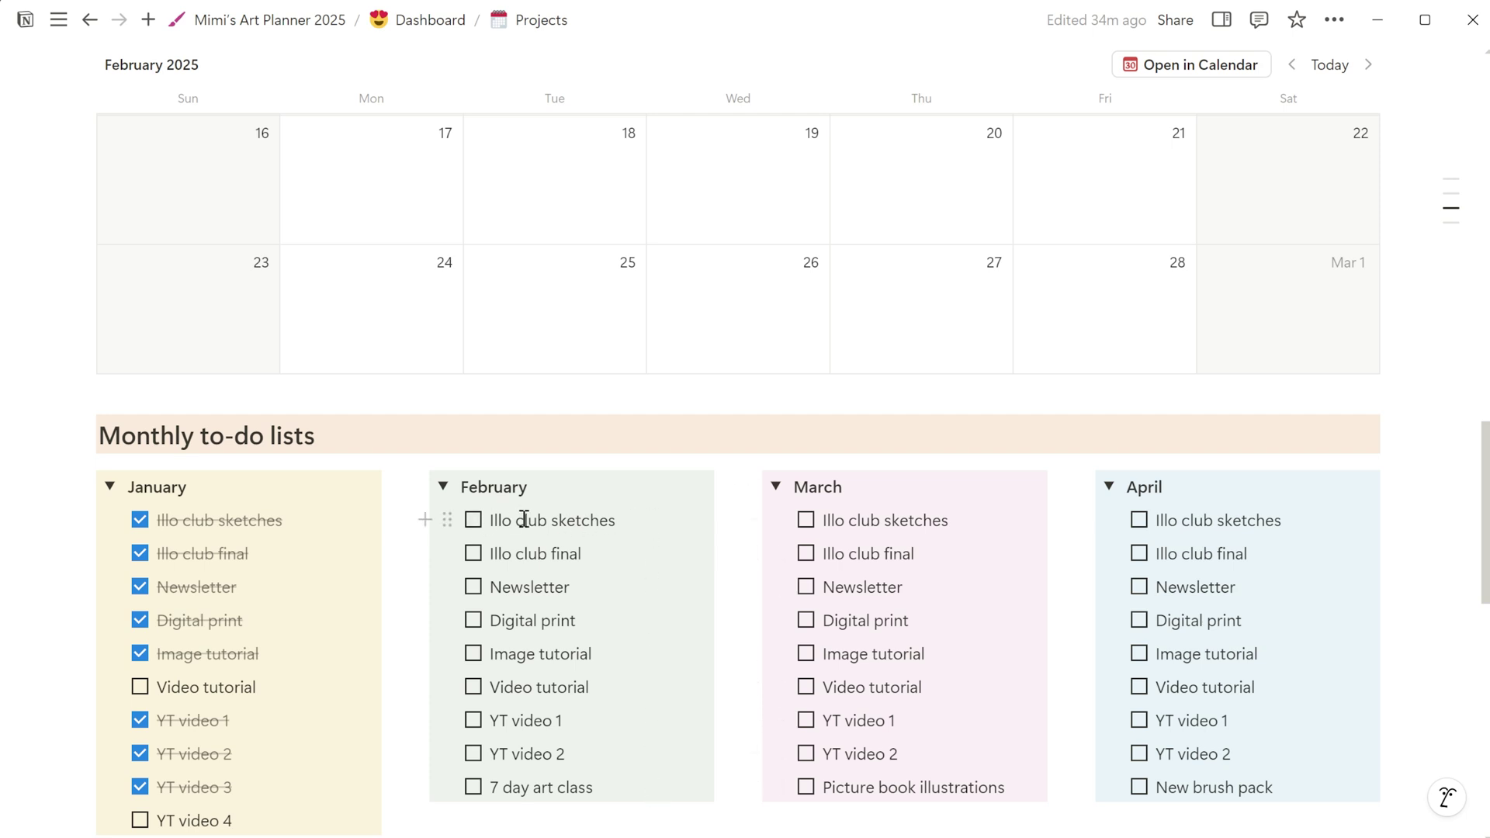
{"action": "scroll", "coordinate": [652, 522], "scroll_direction": "up", "scroll_amount": 1}
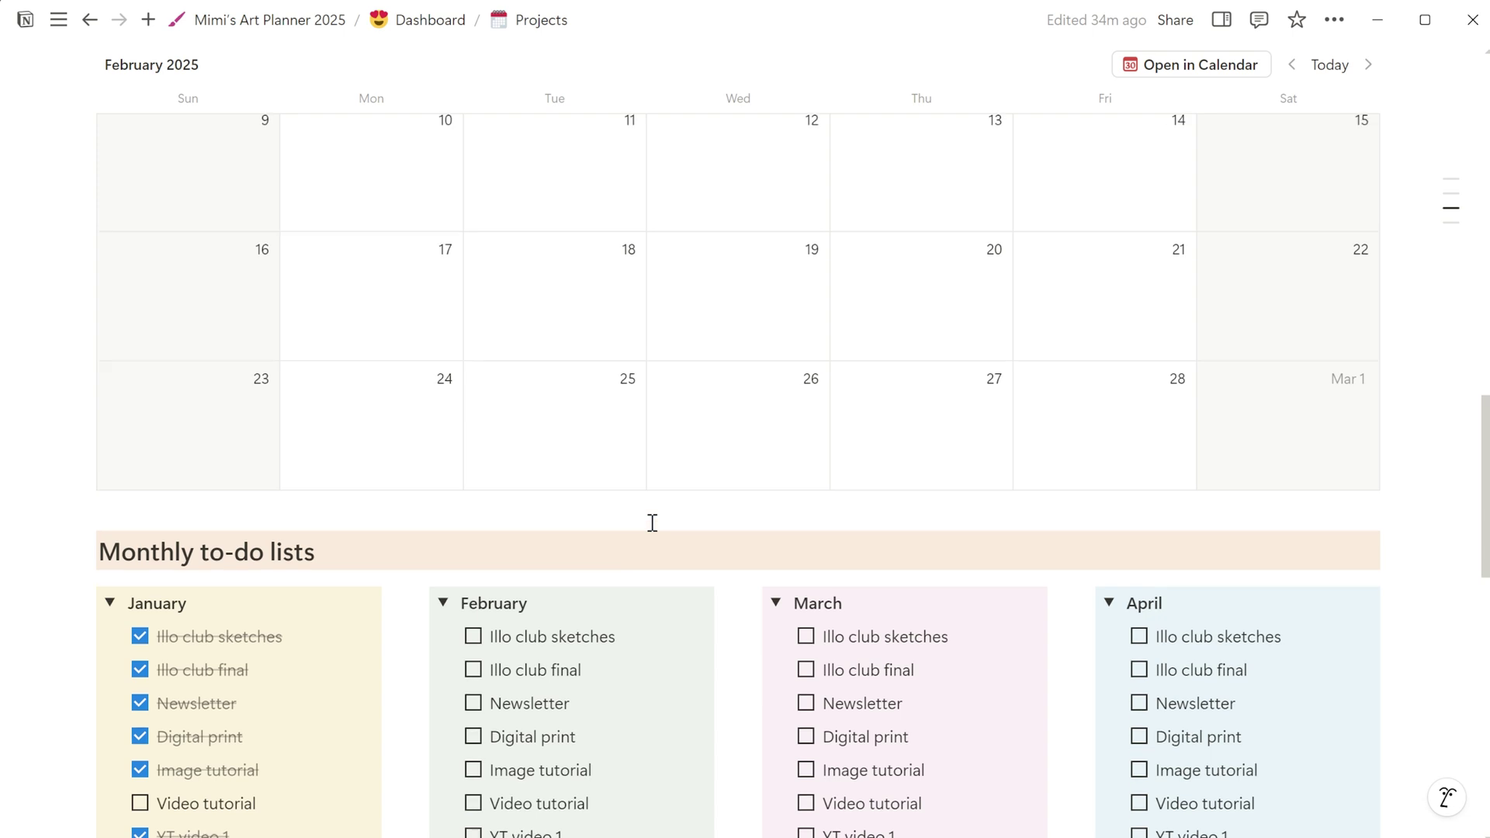
{"action": "scroll", "coordinate": [651, 522], "scroll_direction": "up", "scroll_amount": 4}
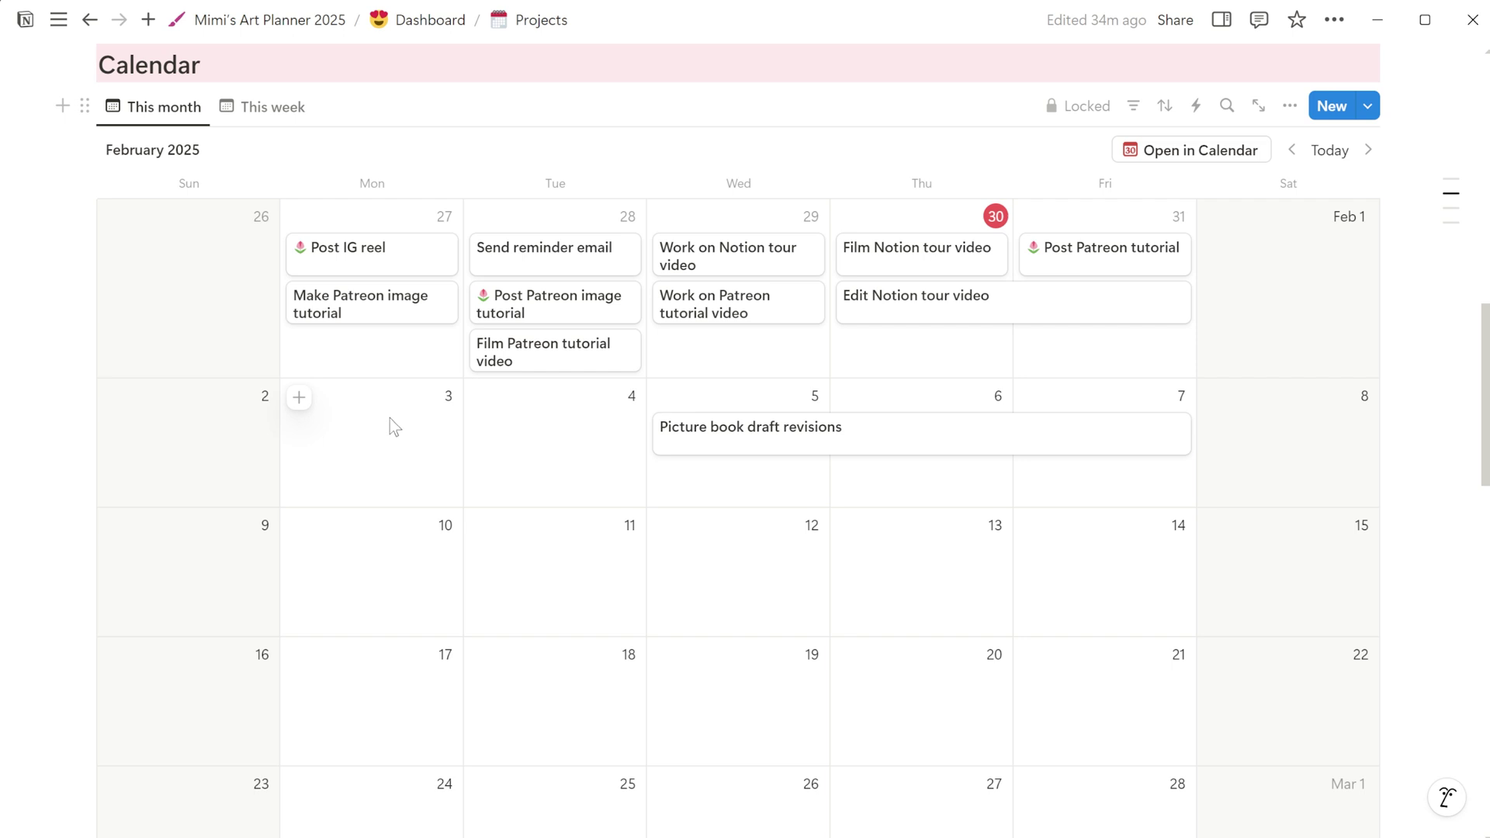
{"action": "left_click", "coordinate": [307, 403]}
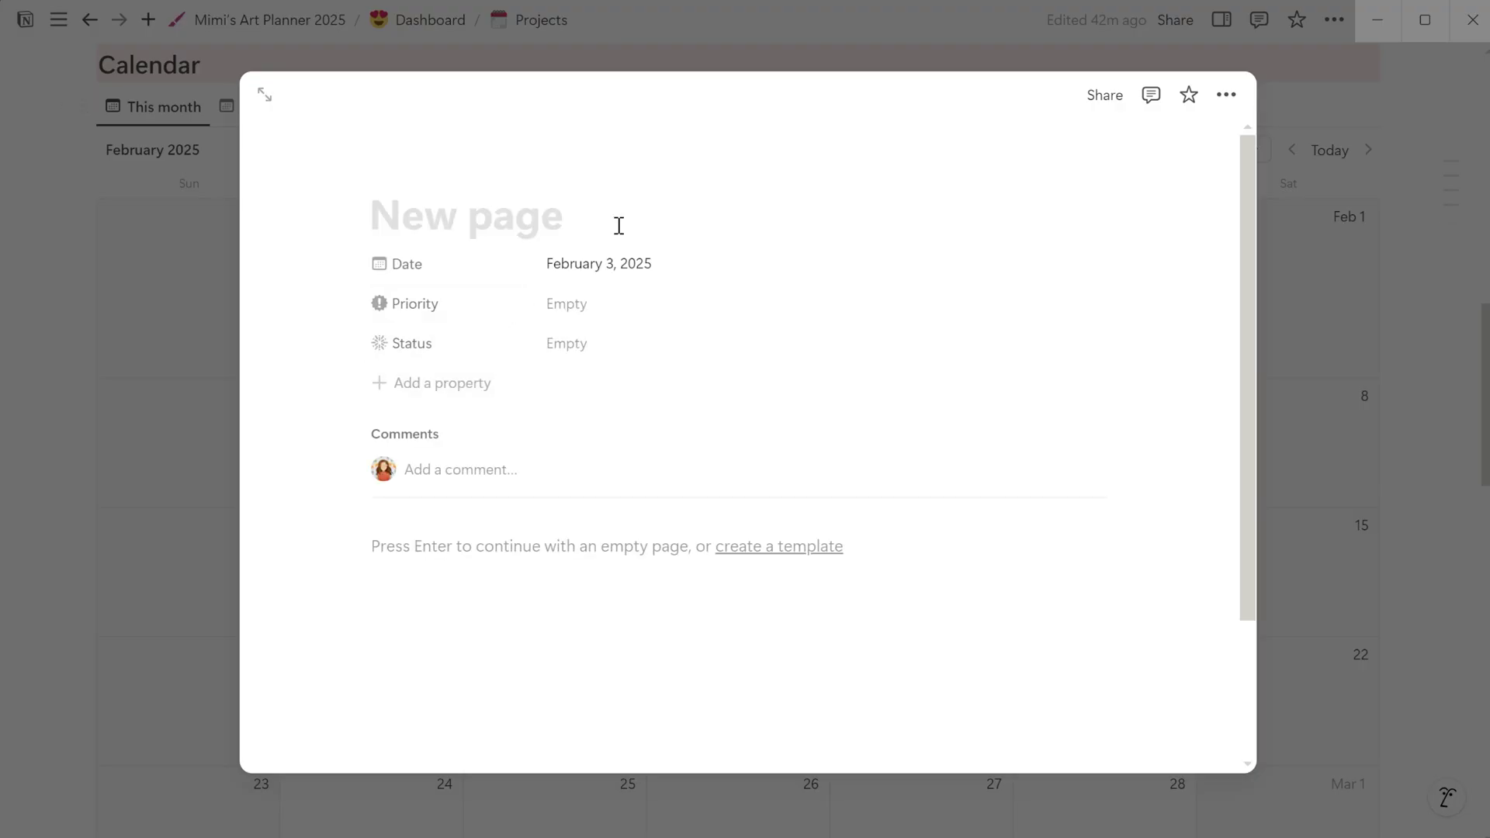
{"action": "type", "text": "Illo club sketches"}
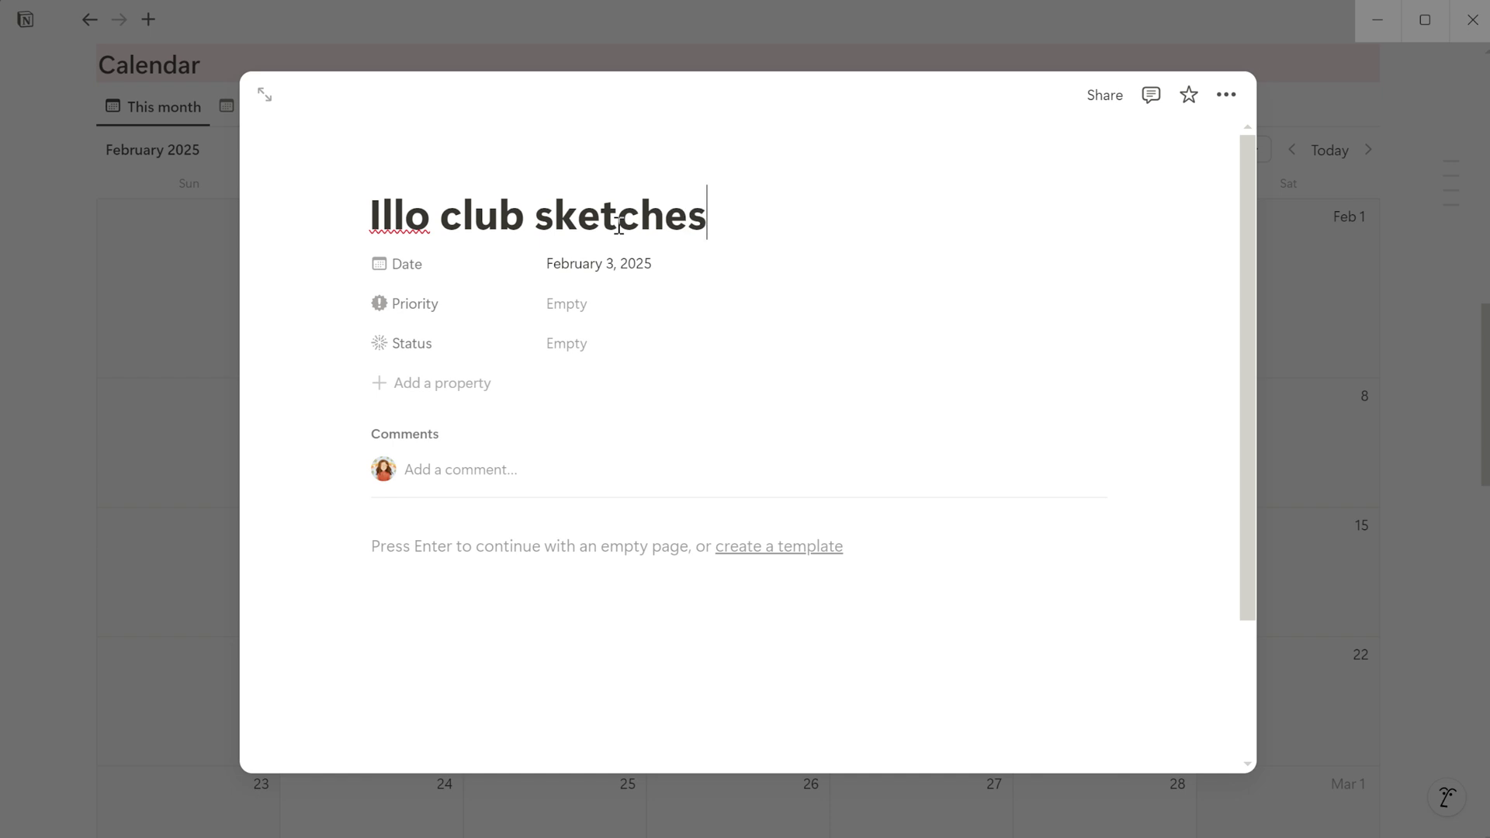
Step: Set the Illo club sketches task's priority to Medium and its status to Not started
{"action": "left_click", "coordinate": [599, 306]}
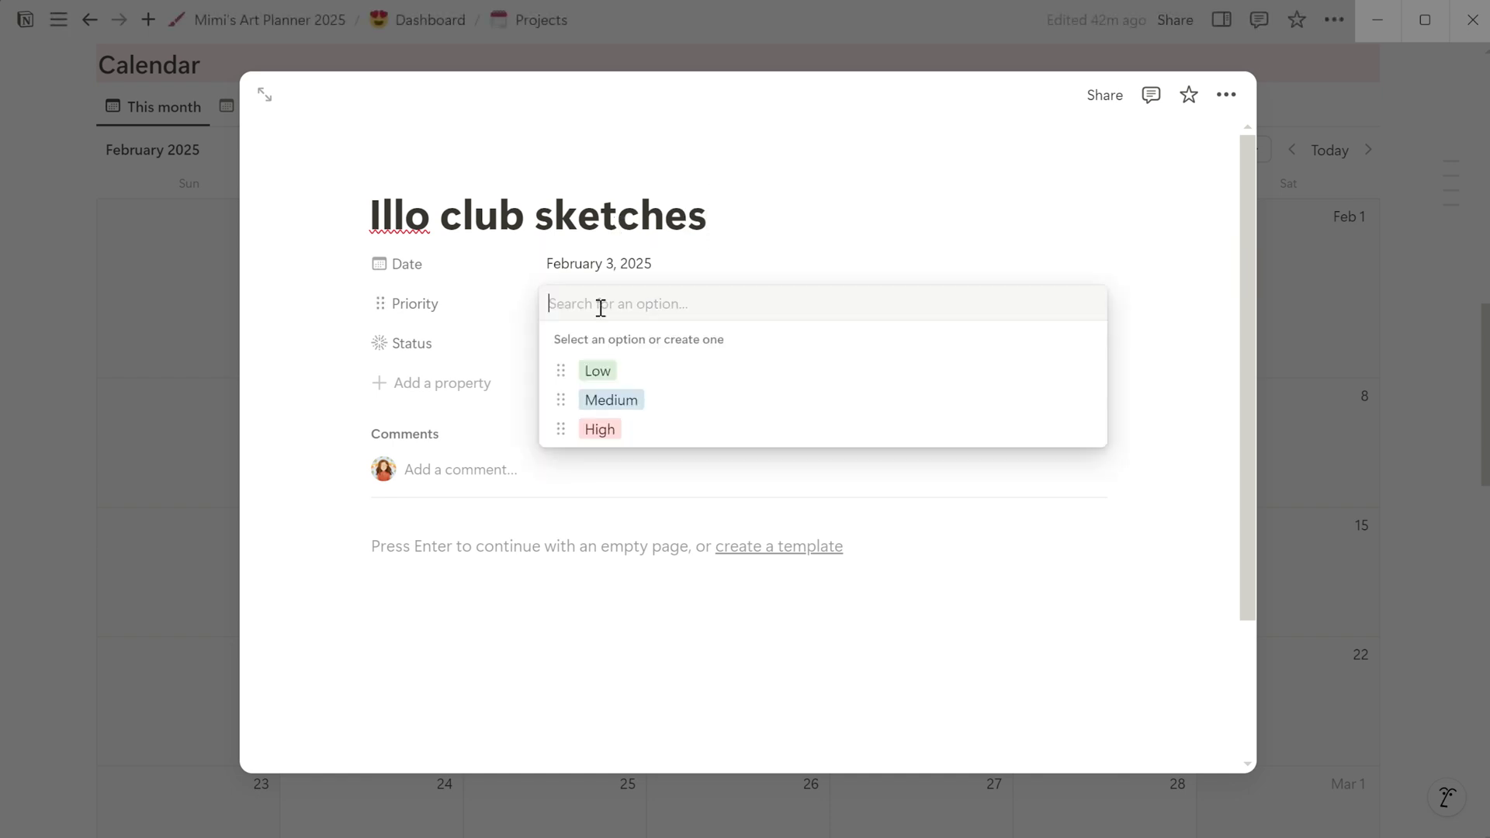
{"action": "left_click", "coordinate": [651, 402]}
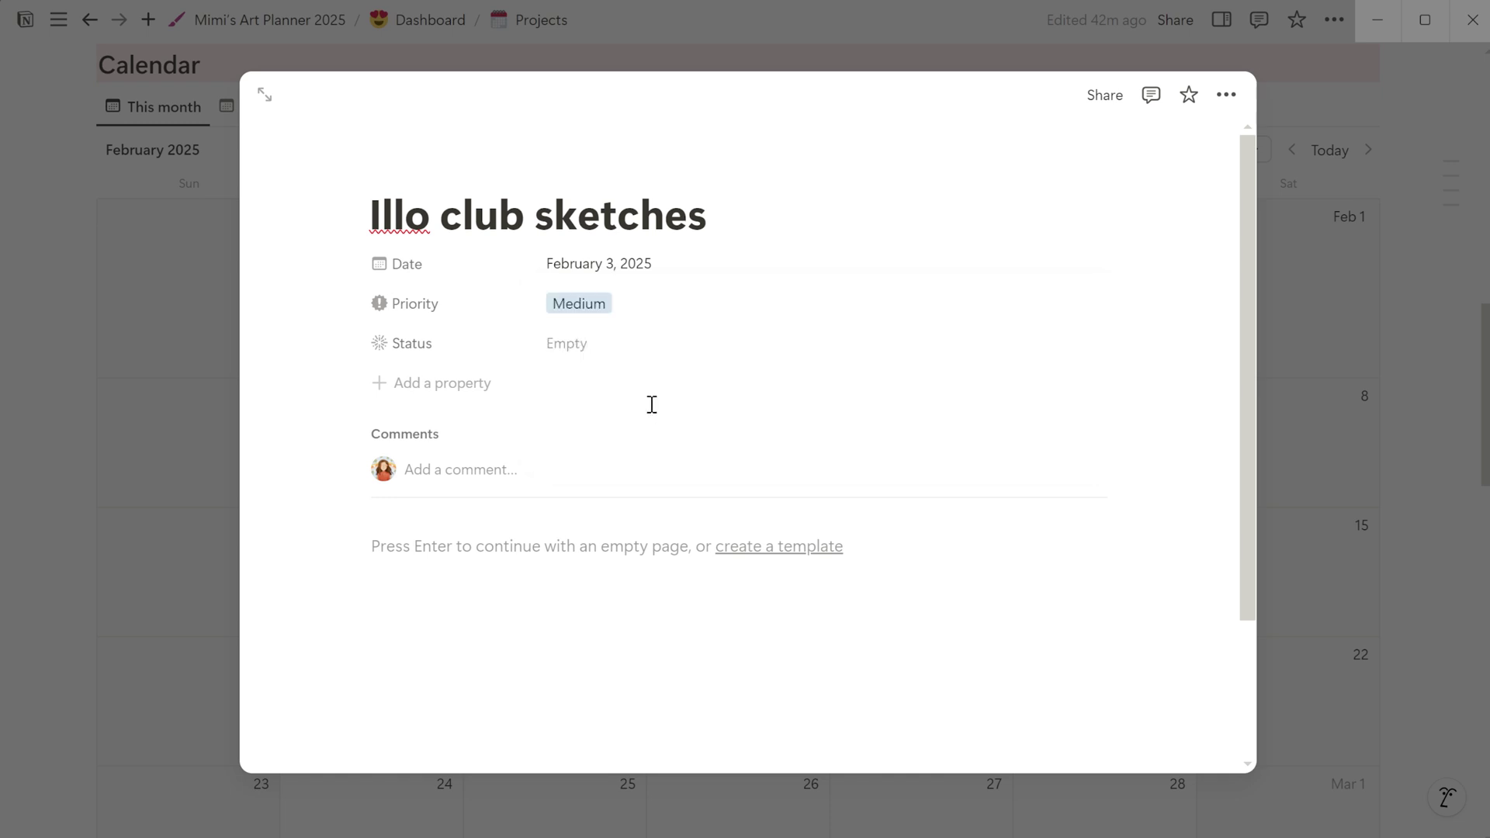
{"action": "left_click", "coordinate": [602, 354]}
{"action": "left_click", "coordinate": [626, 409]}
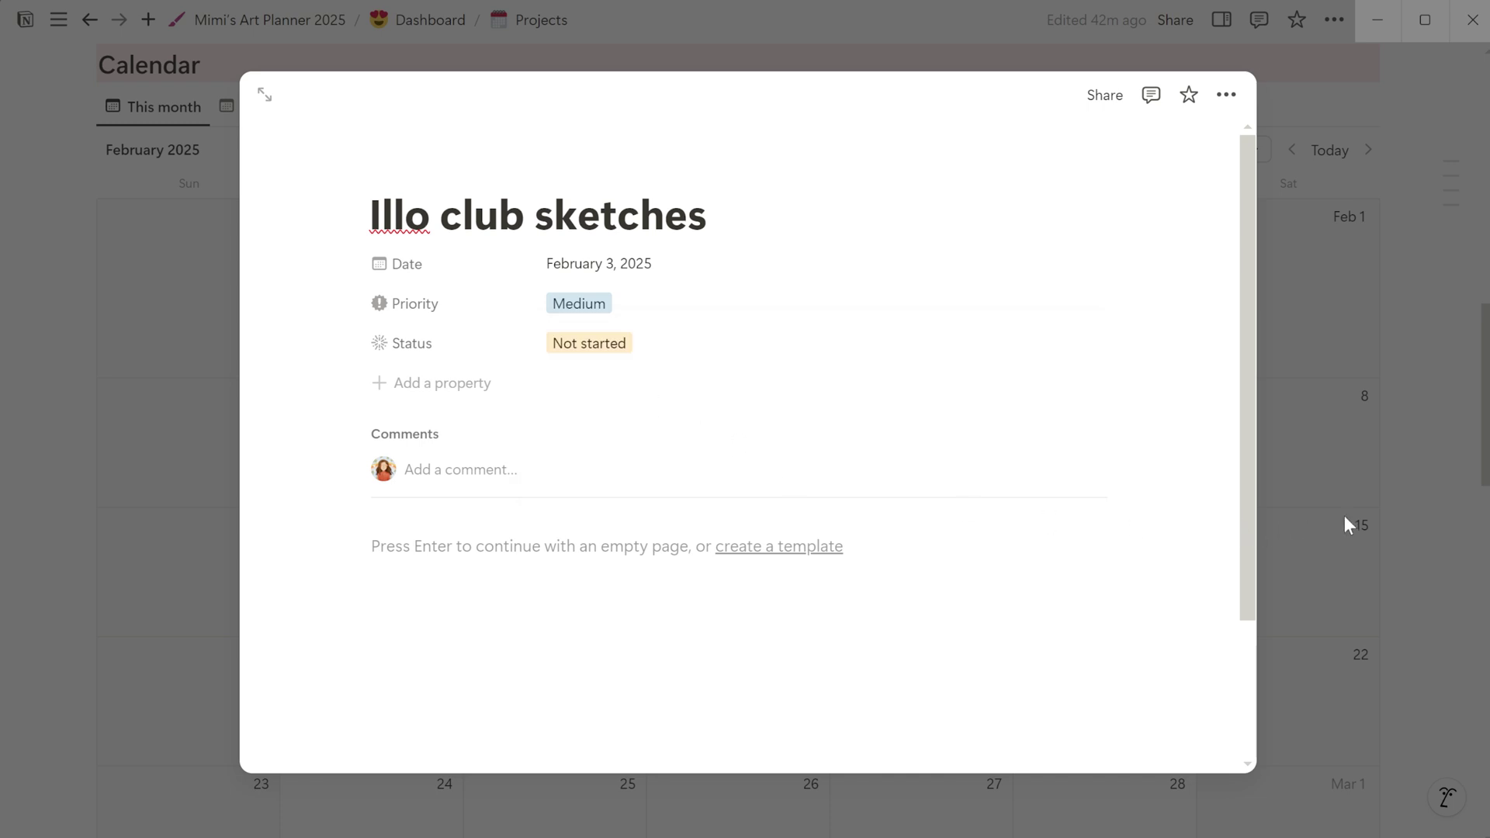
Step: Retitle the task "Post illo club sketches", give it the tulip emoji icon and close its page
{"action": "type", "text": "Post"}
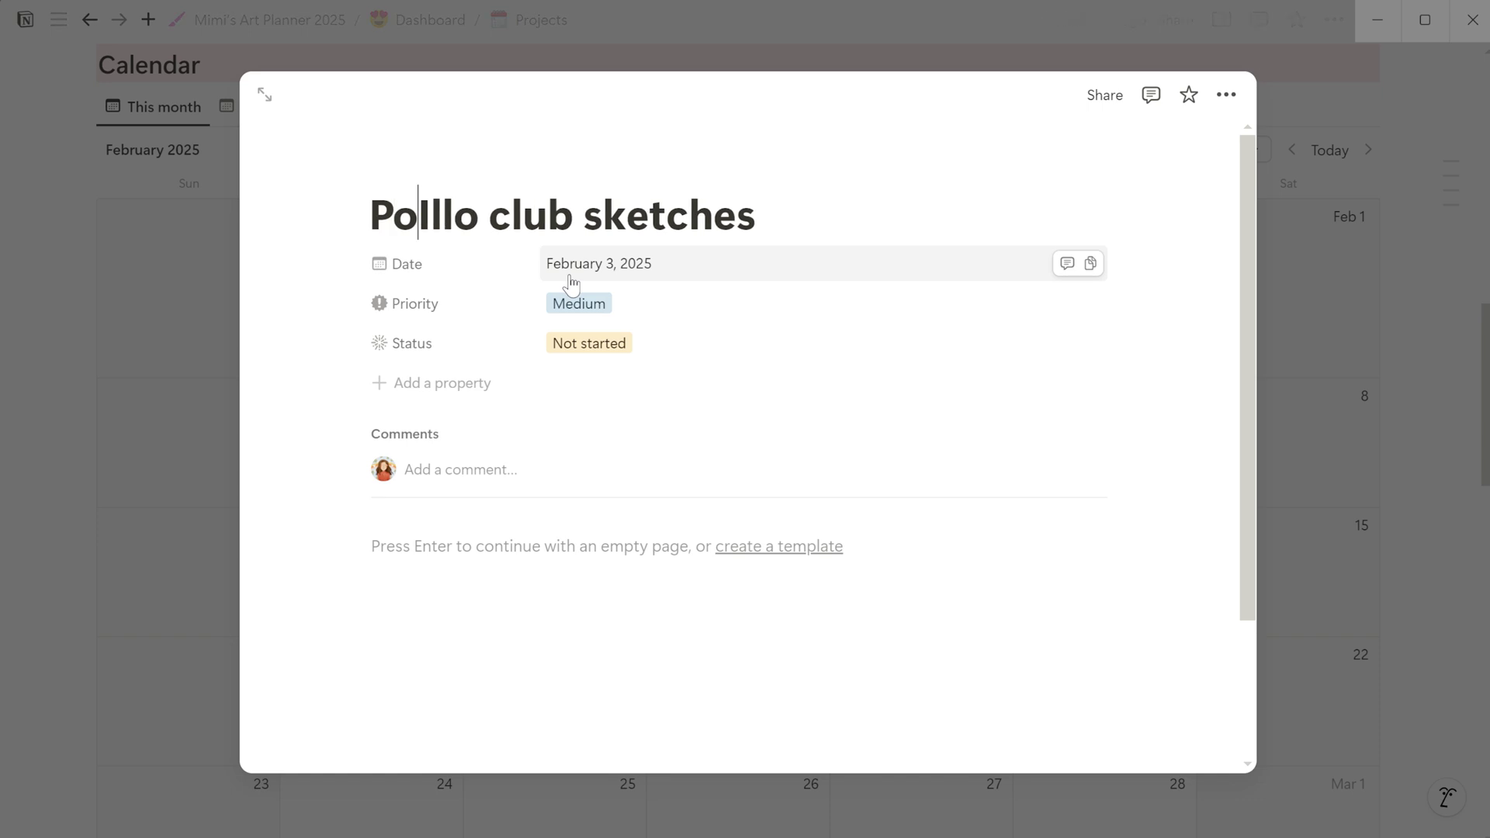
{"action": "key", "text": "Delete"}
{"action": "type", "text": "i"}
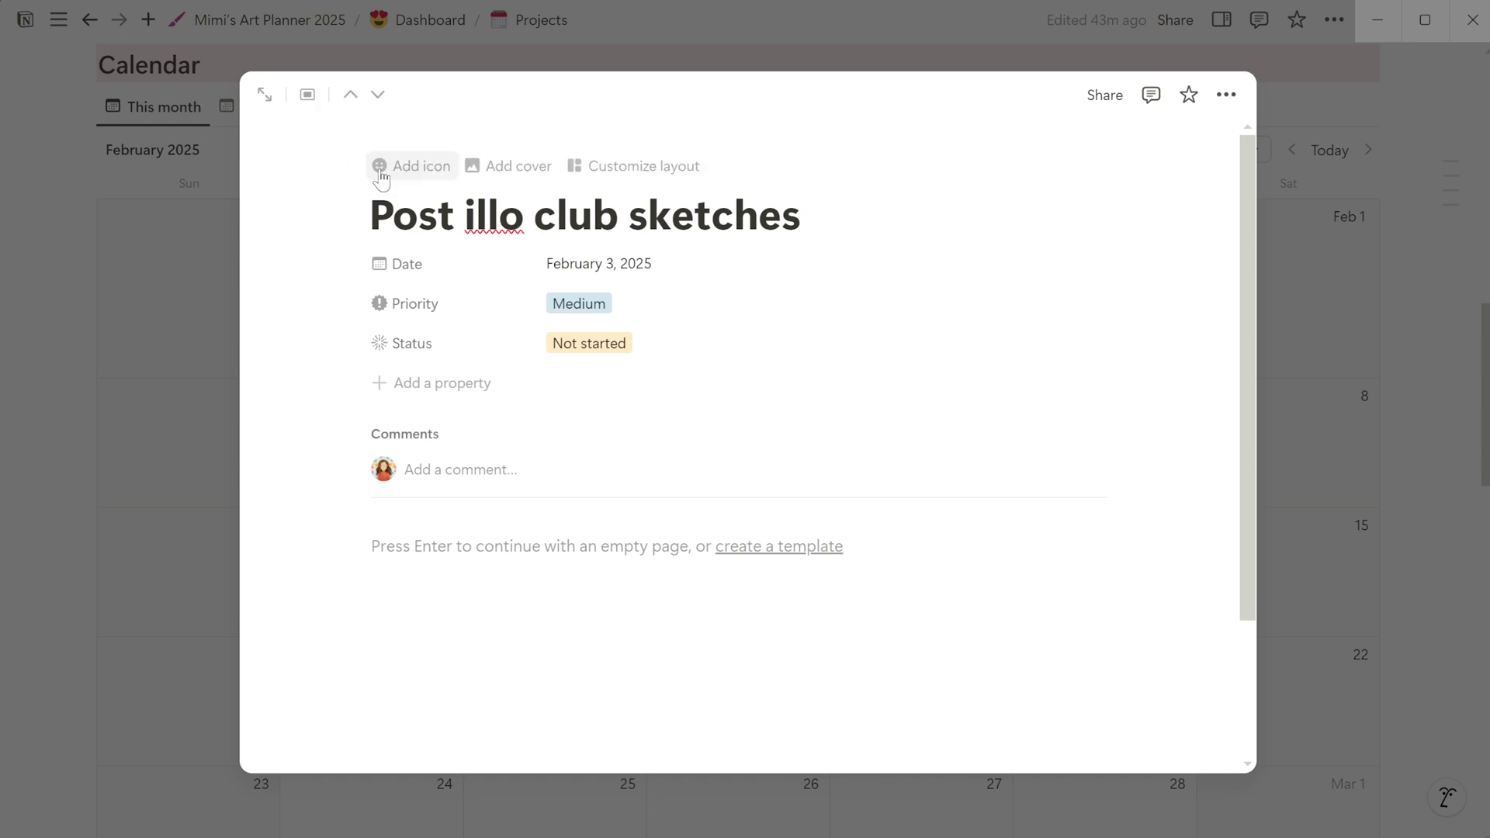
{"action": "left_click", "coordinate": [380, 177]}
{"action": "left_click", "coordinate": [258, 444]}
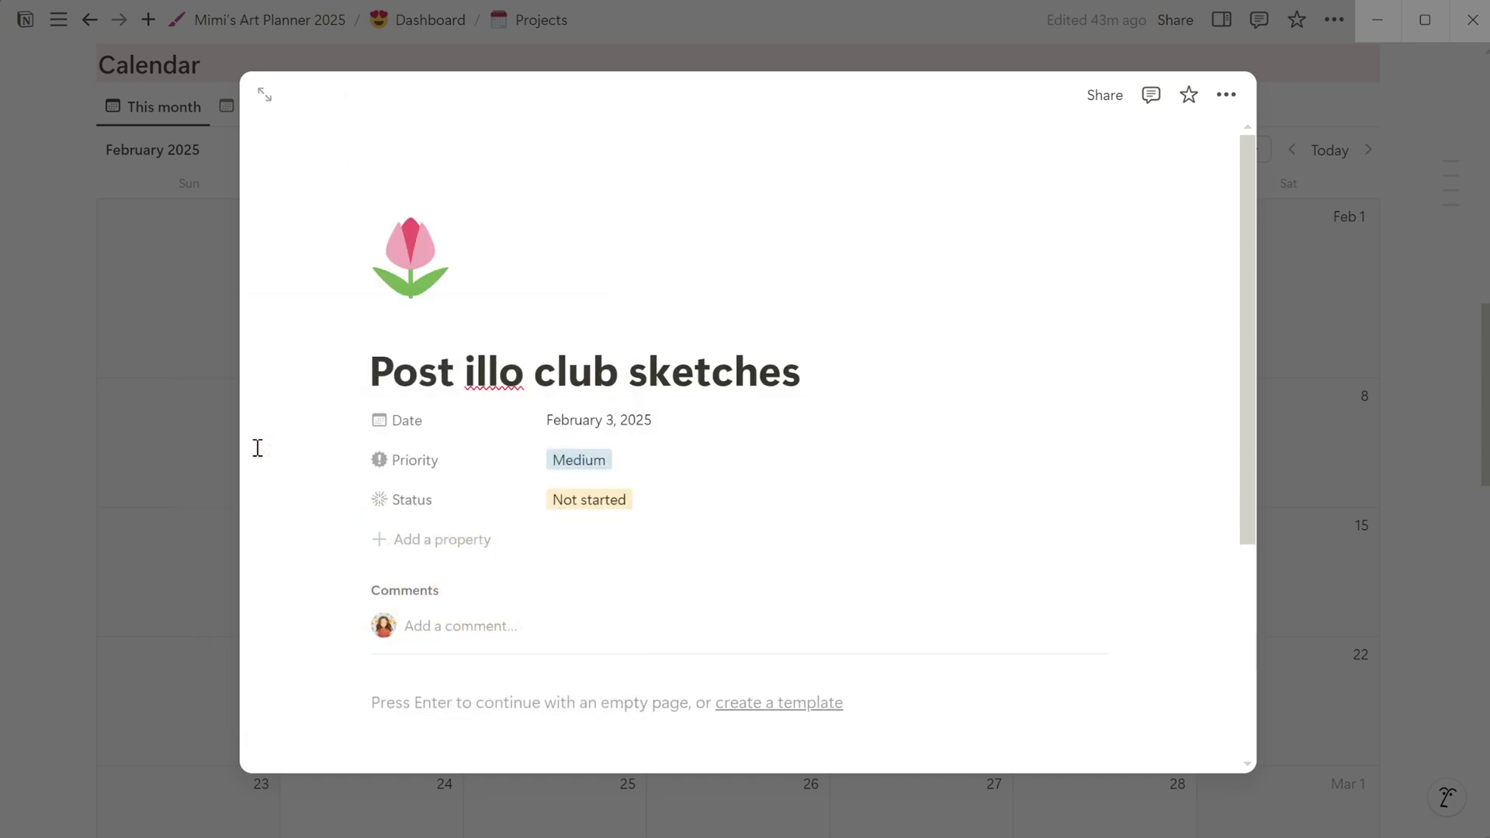
{"action": "left_click", "coordinate": [1440, 547]}
Step: View the project to-do list with all tasks, and return it to the This week view
{"action": "scroll", "coordinate": [558, 571], "scroll_direction": "up", "scroll_amount": 6}
{"action": "scroll", "coordinate": [558, 571], "scroll_direction": "up", "scroll_amount": 2}
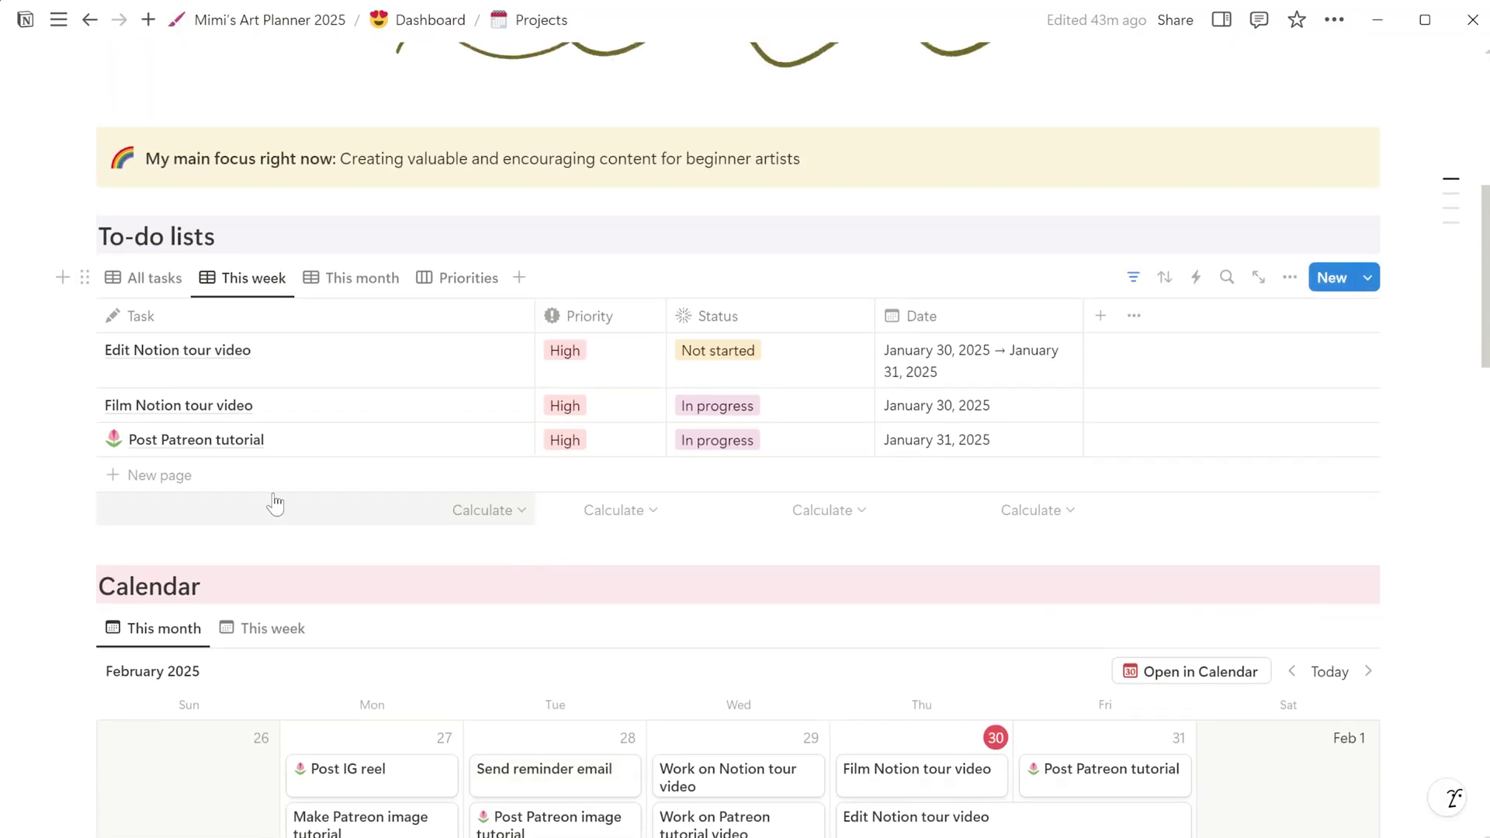
{"action": "left_click", "coordinate": [148, 278]}
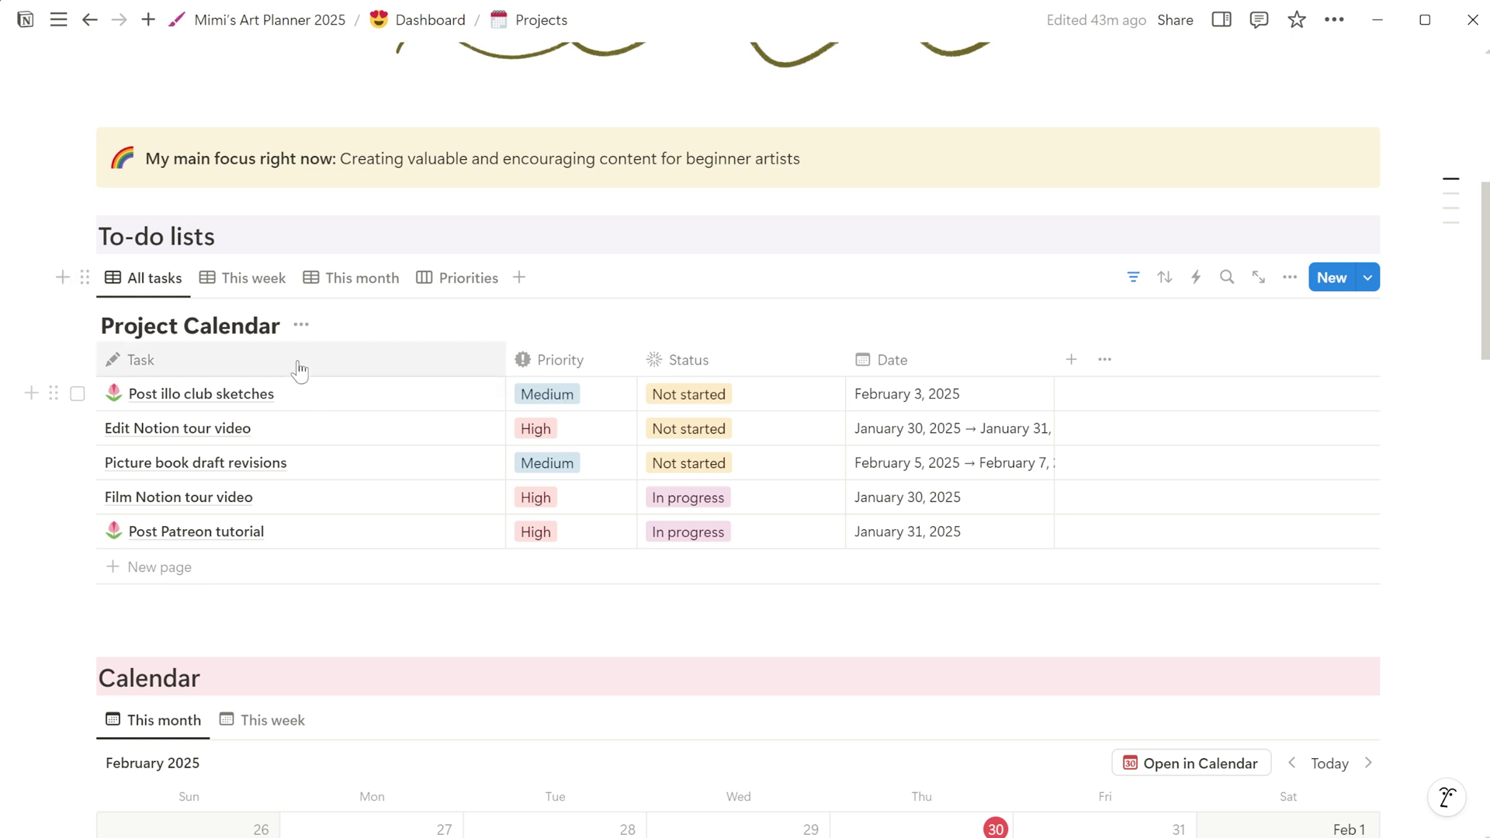
{"action": "left_click", "coordinate": [256, 281]}
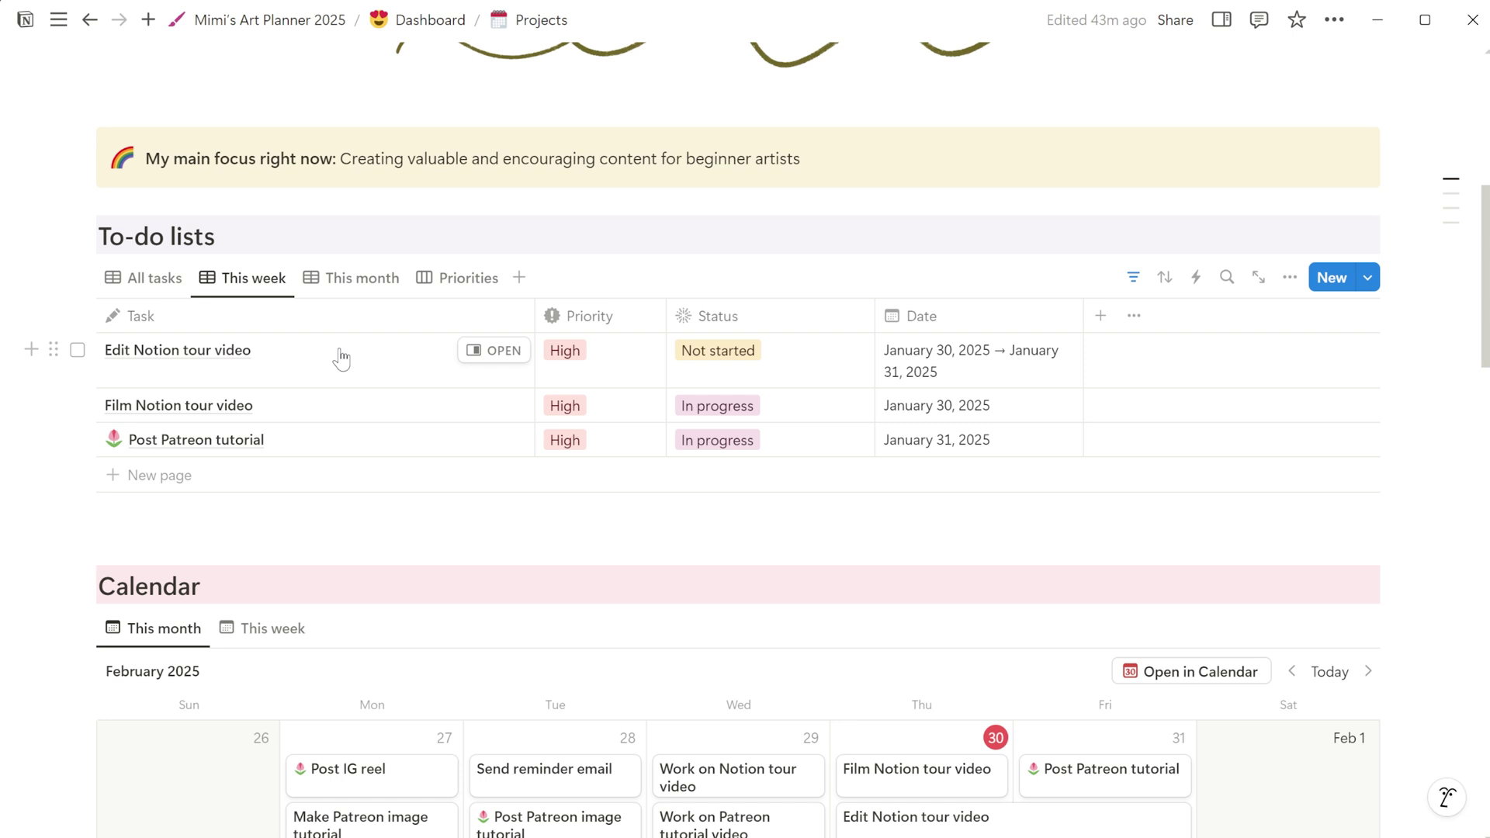
Step: Compare the project calendar's This month and This week views
{"action": "scroll", "coordinate": [360, 452], "scroll_direction": "down", "scroll_amount": 4}
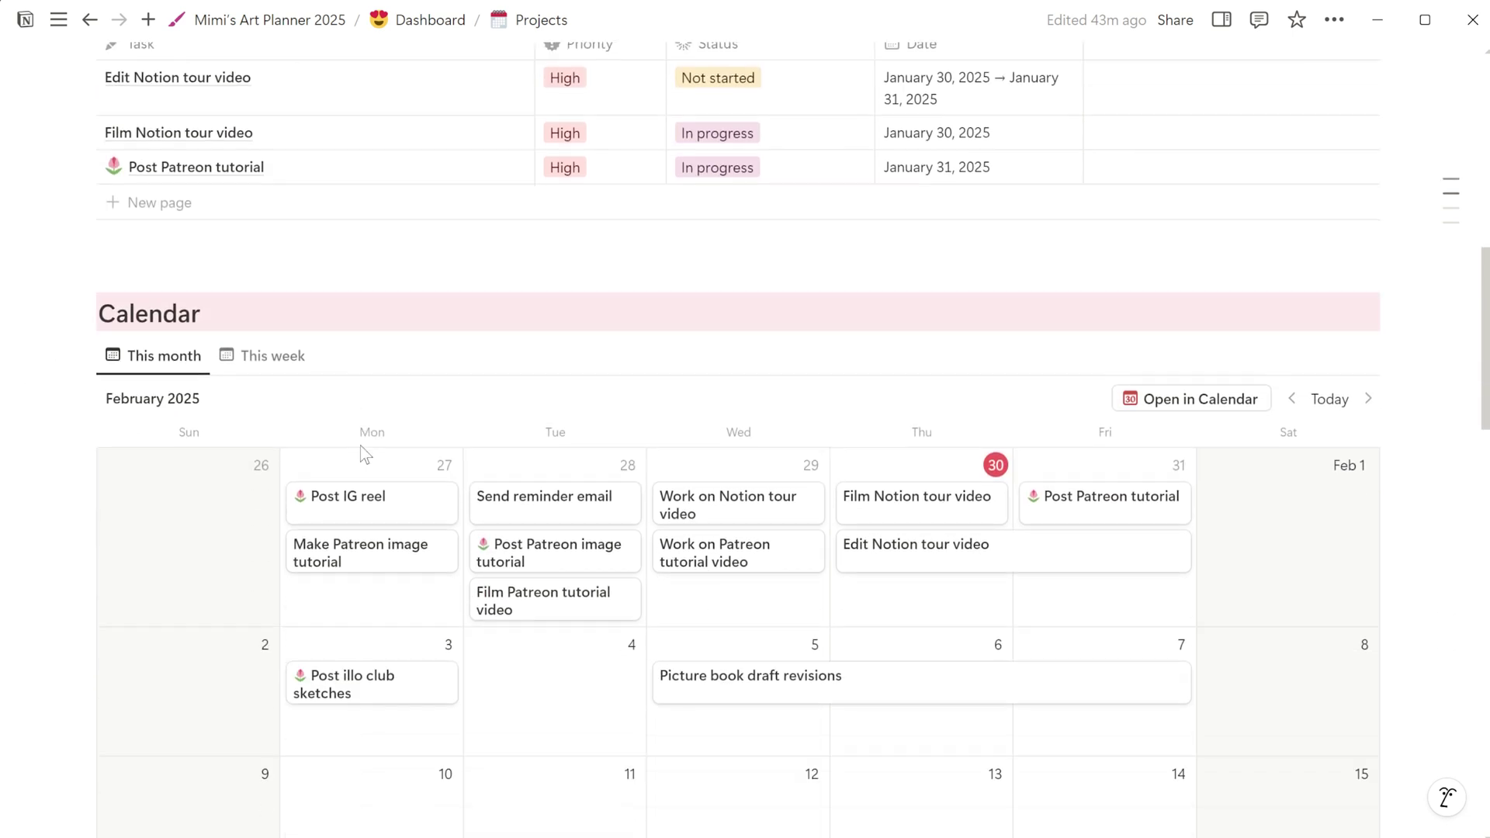
{"action": "scroll", "coordinate": [359, 443], "scroll_direction": "down", "scroll_amount": 1}
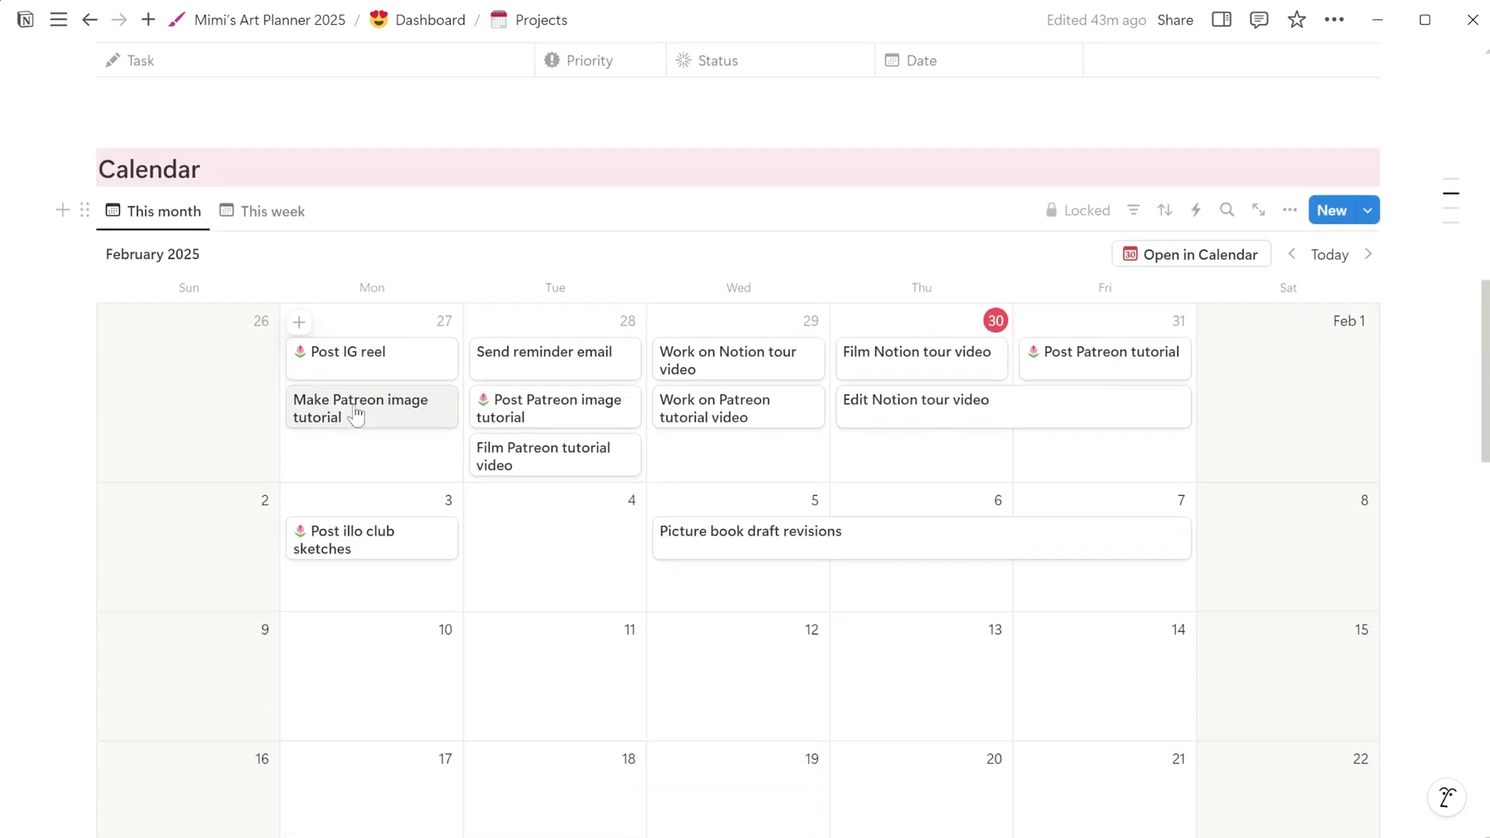
{"action": "left_click", "coordinate": [291, 220]}
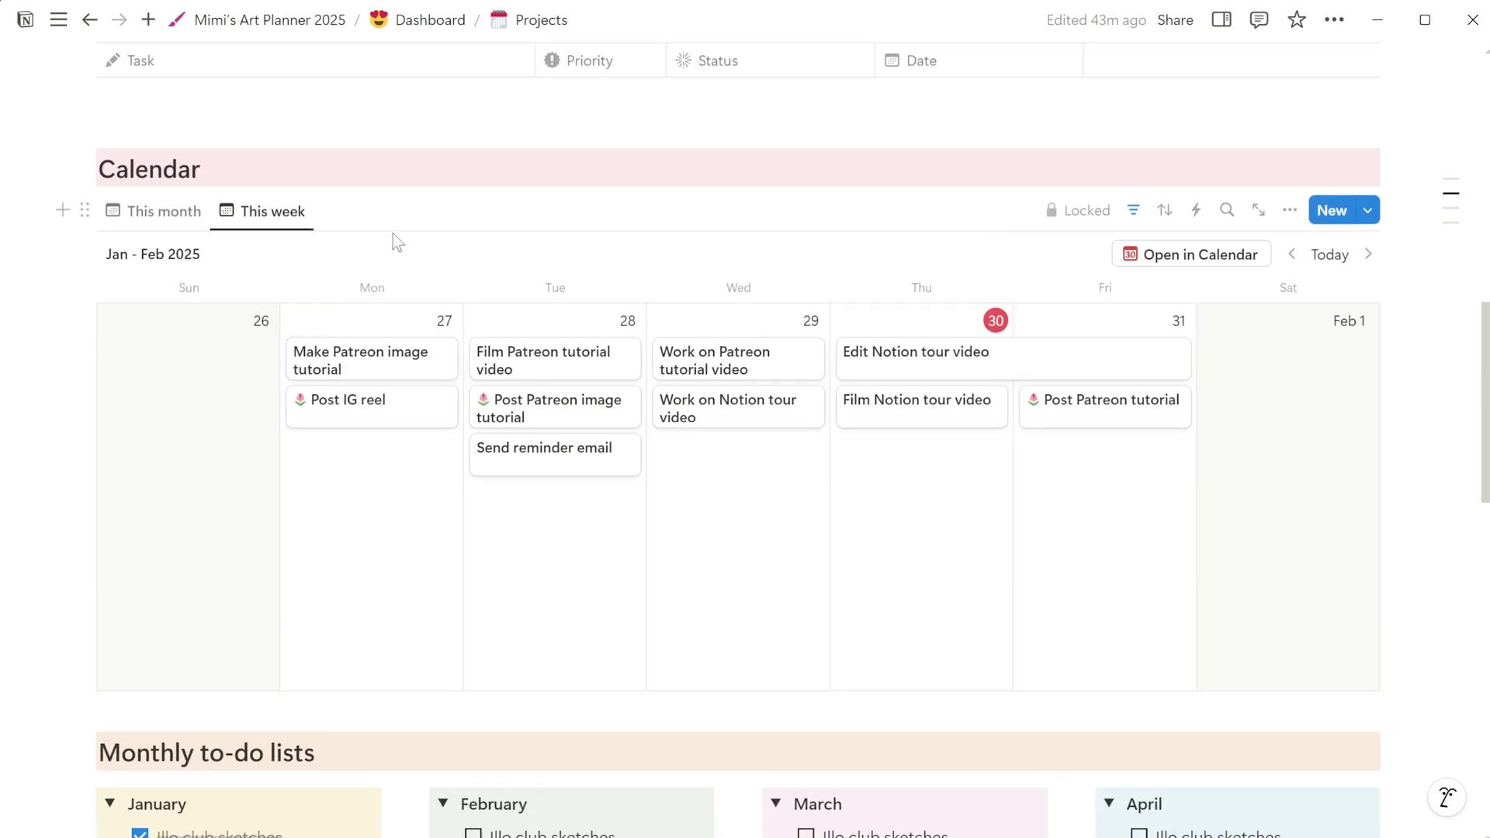
{"action": "left_click", "coordinate": [177, 218]}
{"action": "scroll", "coordinate": [453, 390], "scroll_direction": "down", "scroll_amount": 1}
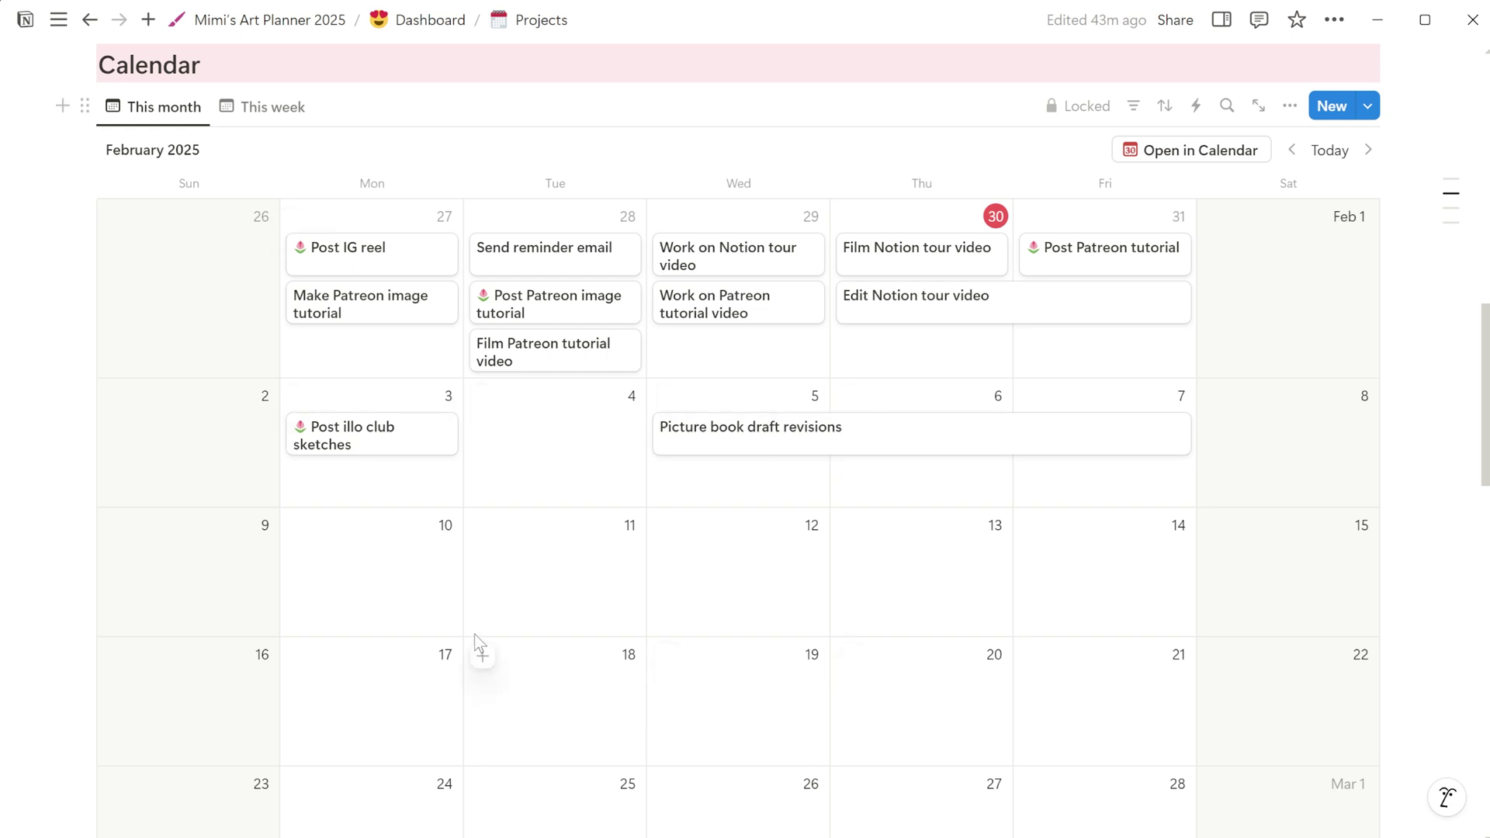
{"action": "left_click", "coordinate": [263, 107]}
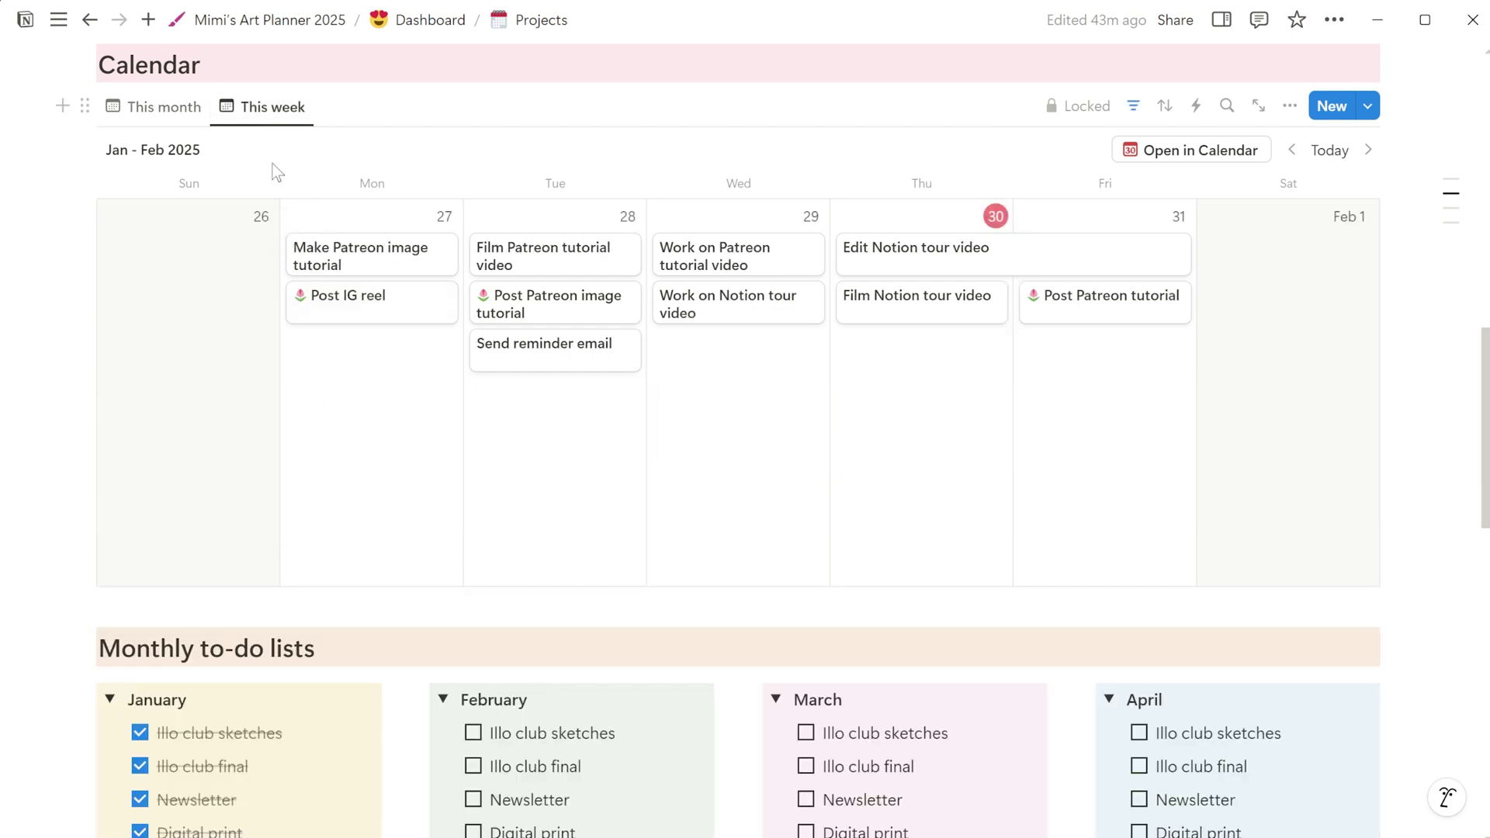
{"action": "scroll", "coordinate": [572, 535], "scroll_direction": "up", "scroll_amount": 1}
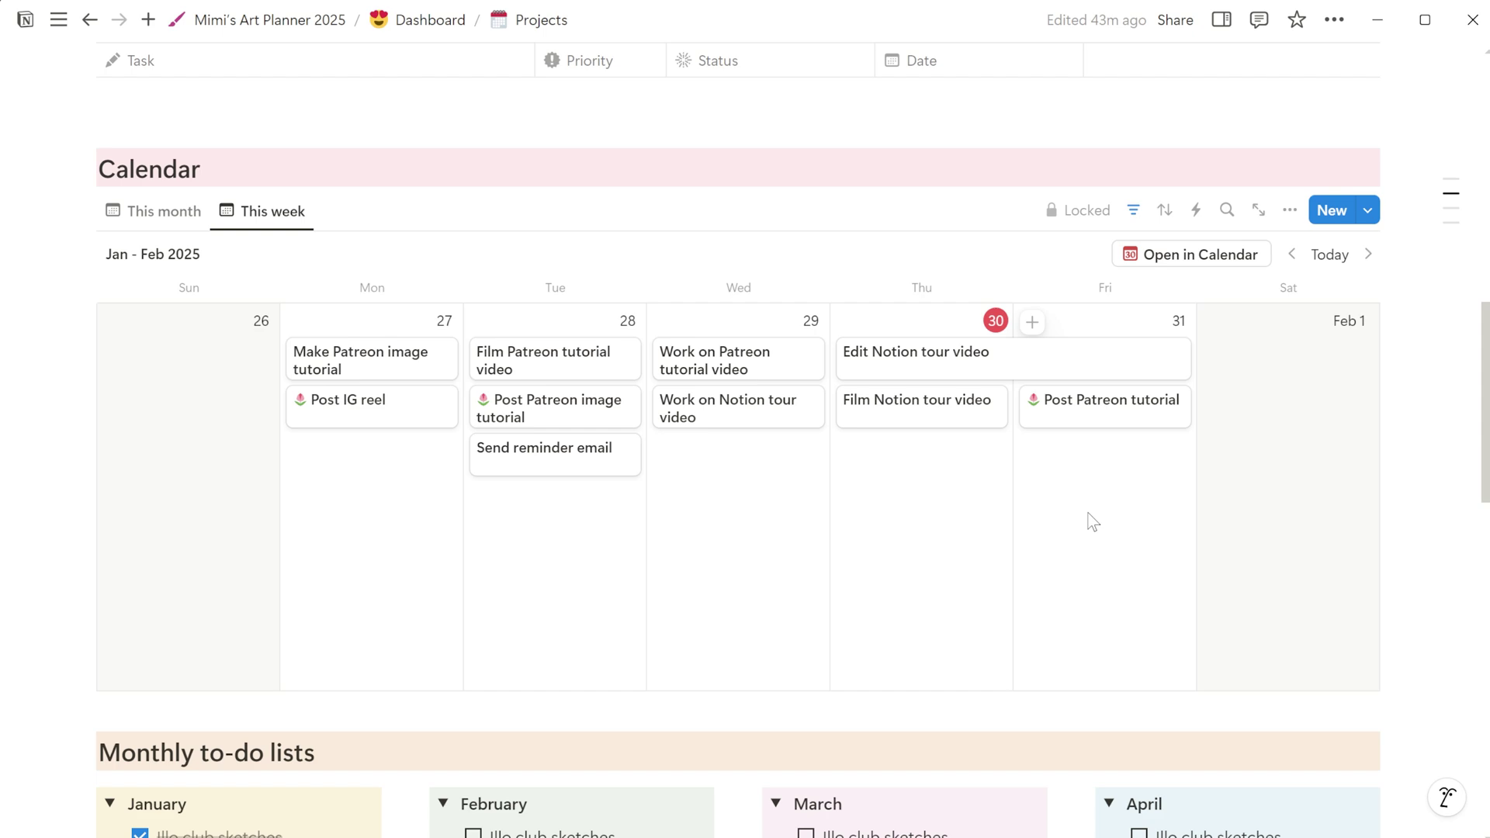
Step: Add a task titled "Draw illo club final" on February 18 in the monthly calendar
{"action": "scroll", "coordinate": [1092, 521], "scroll_direction": "down", "scroll_amount": 5}
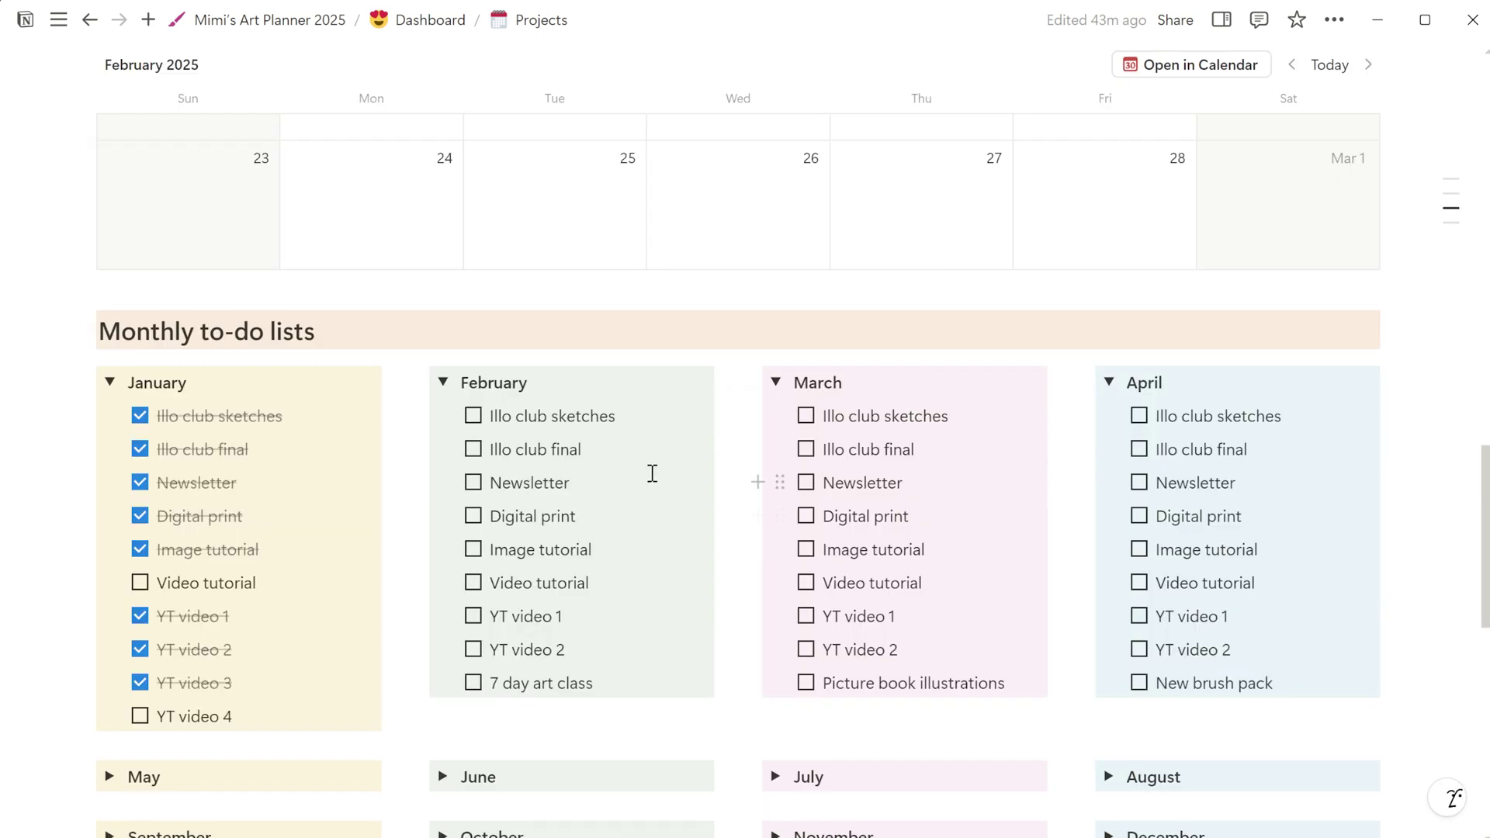
{"action": "scroll", "coordinate": [653, 448], "scroll_direction": "up", "scroll_amount": 6}
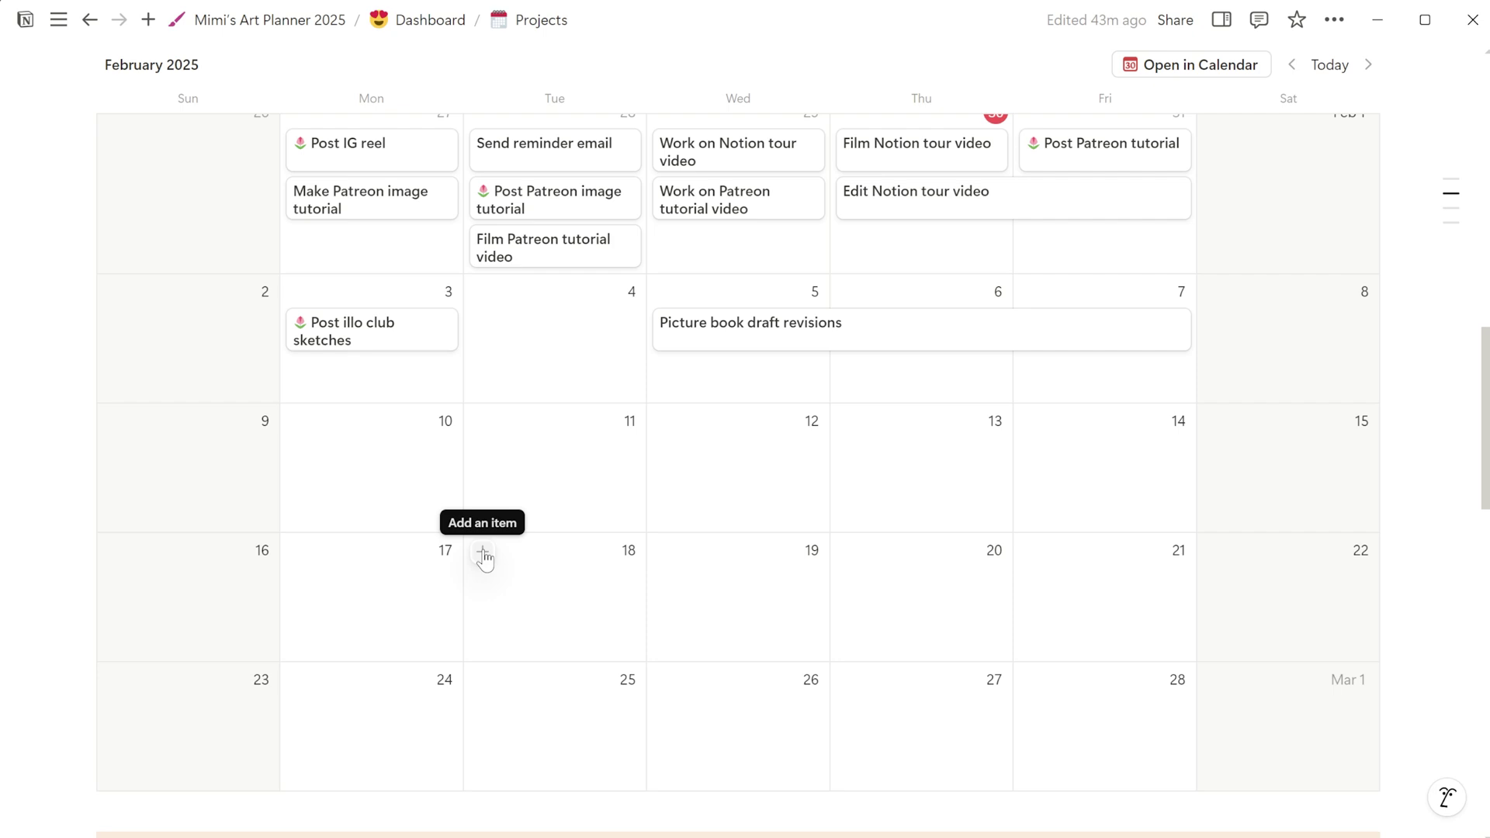
{"action": "left_click", "coordinate": [482, 553]}
{"action": "type", "text": "Draw illo club final"}
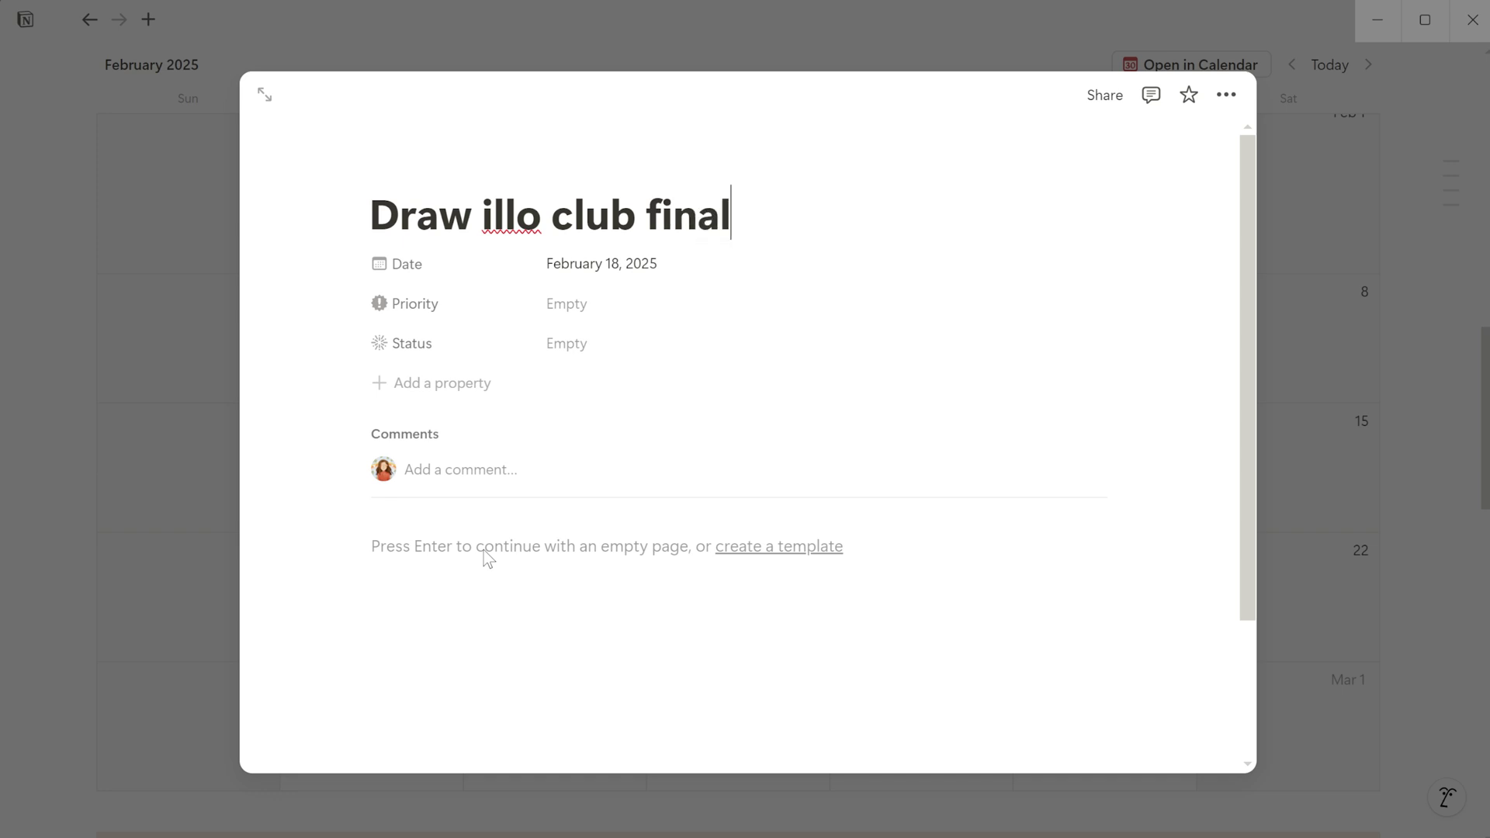
{"action": "left_click", "coordinate": [1357, 551]}
Step: Add a task titled "Post illo club final" on February 19 with the tulip emoji icon
{"action": "left_click", "coordinate": [662, 558]}
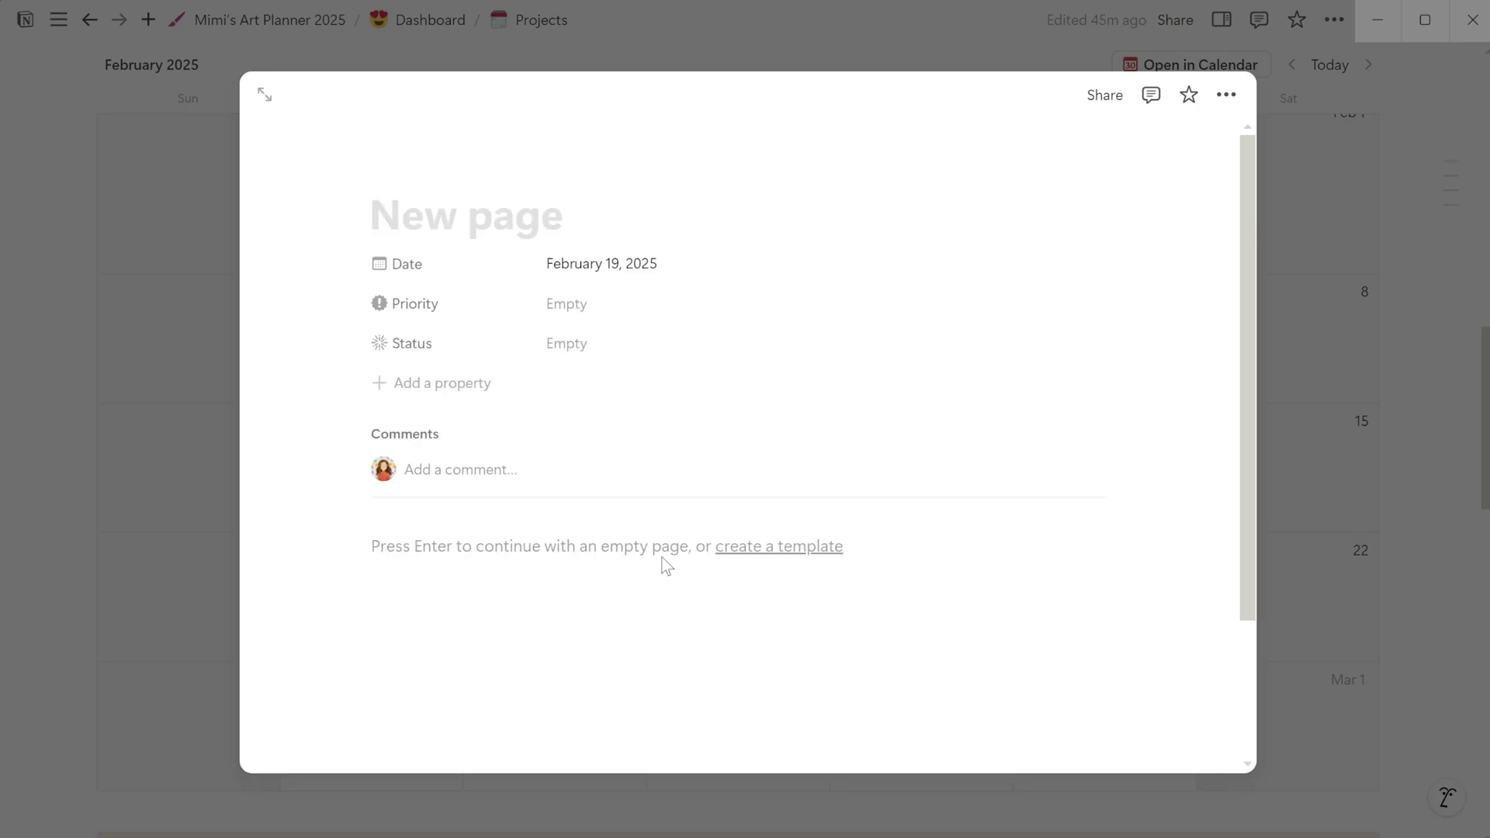
{"action": "type", "text": "Post illoc l"}
{"action": "key", "text": "BackSpace"}
{"action": "key", "text": "BackSpace"}
{"action": "key", "text": "BackSpace"}
{"action": "type", "text": "club final"}
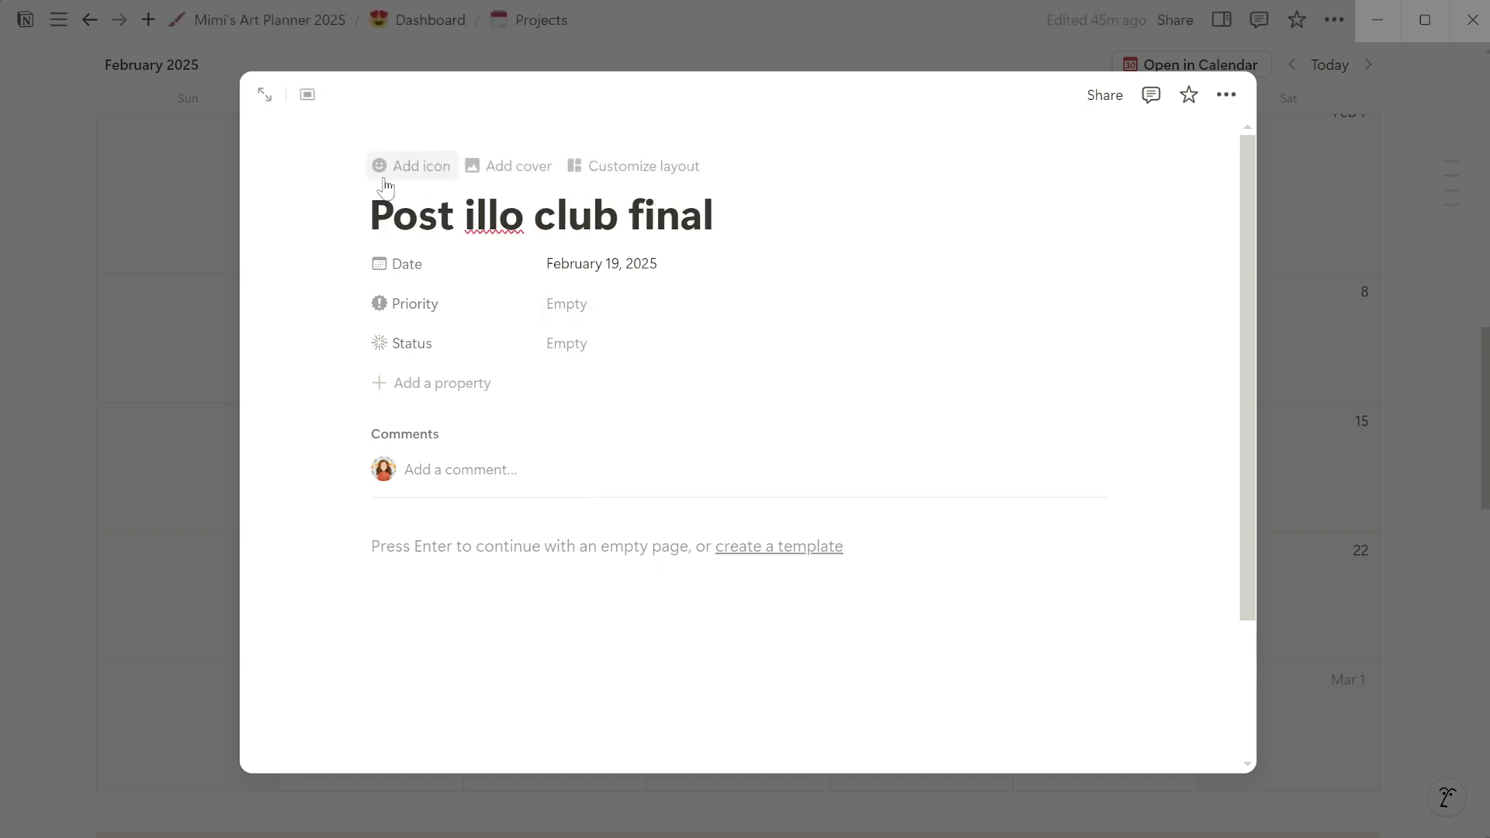
{"action": "left_click", "coordinate": [388, 164]}
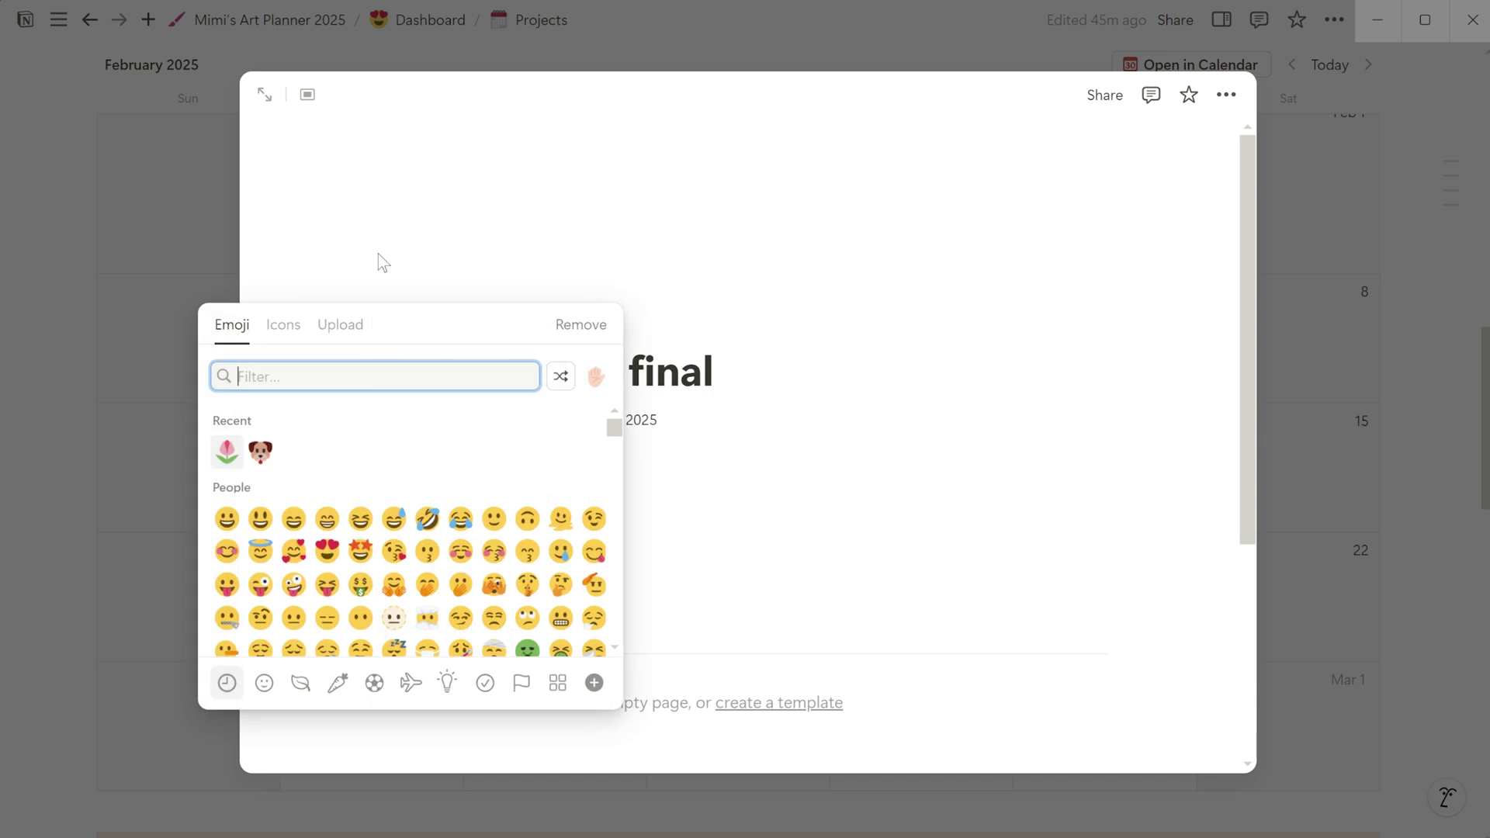
{"action": "left_click", "coordinate": [256, 446]}
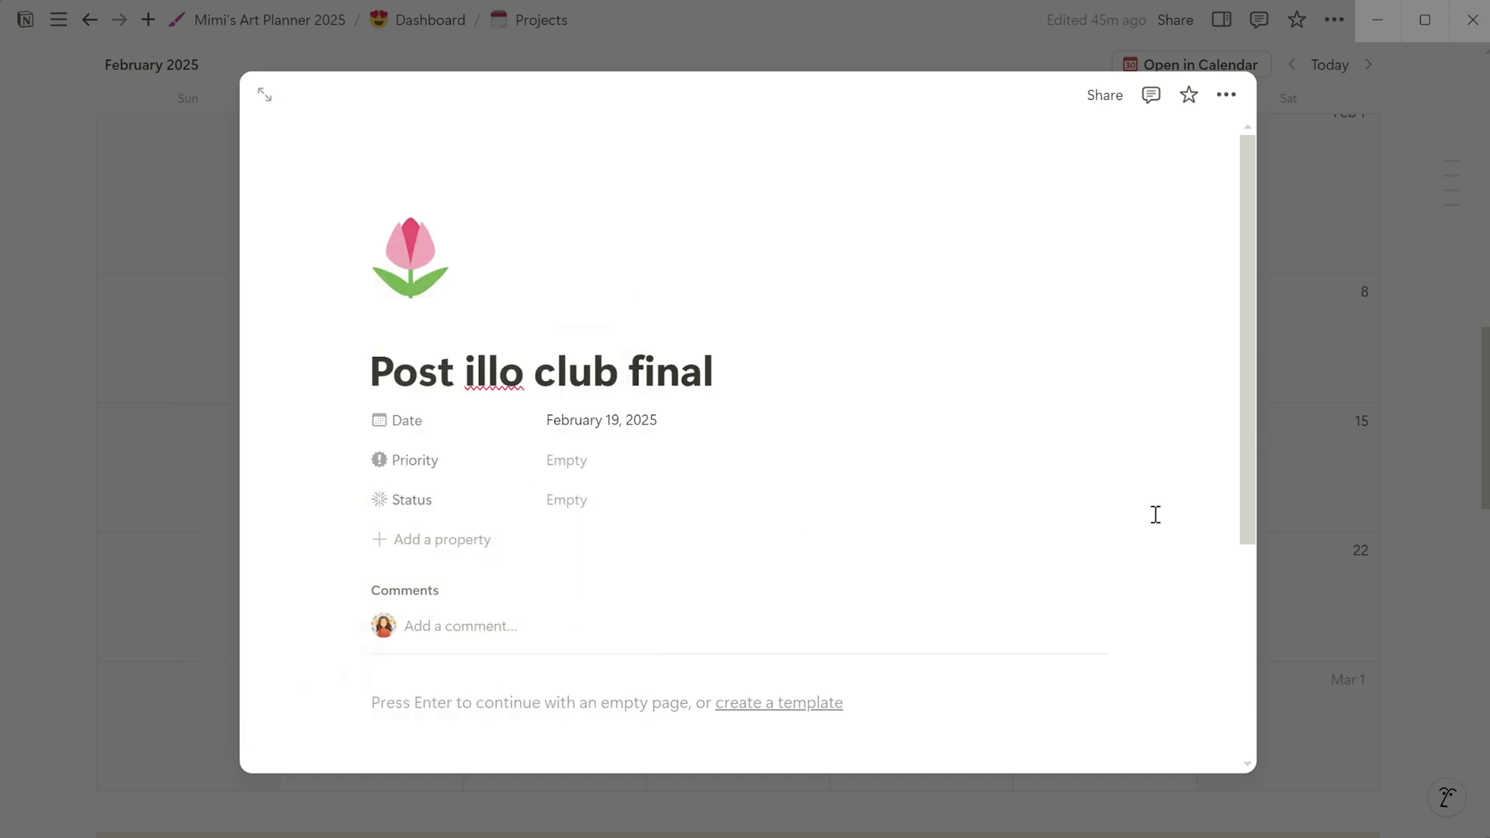
{"action": "left_click", "coordinate": [1336, 504]}
Step: Add a task titled "Post video tutorial" on February 24 with the tulip emoji icon
{"action": "scroll", "coordinate": [300, 570], "scroll_direction": "down", "scroll_amount": 1}
{"action": "left_click", "coordinate": [300, 571]}
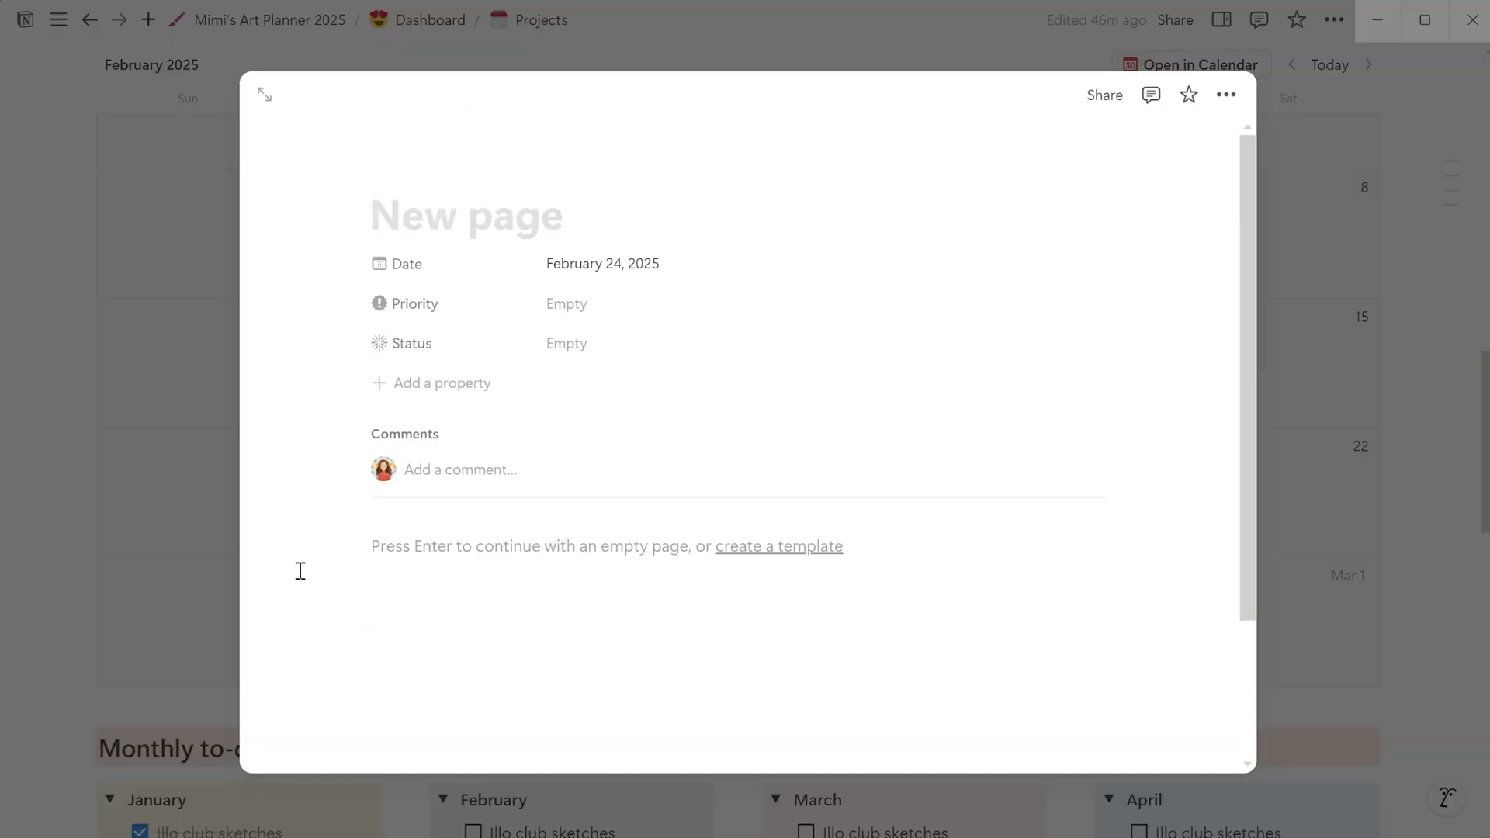
{"action": "type", "text": "Post video tu"}
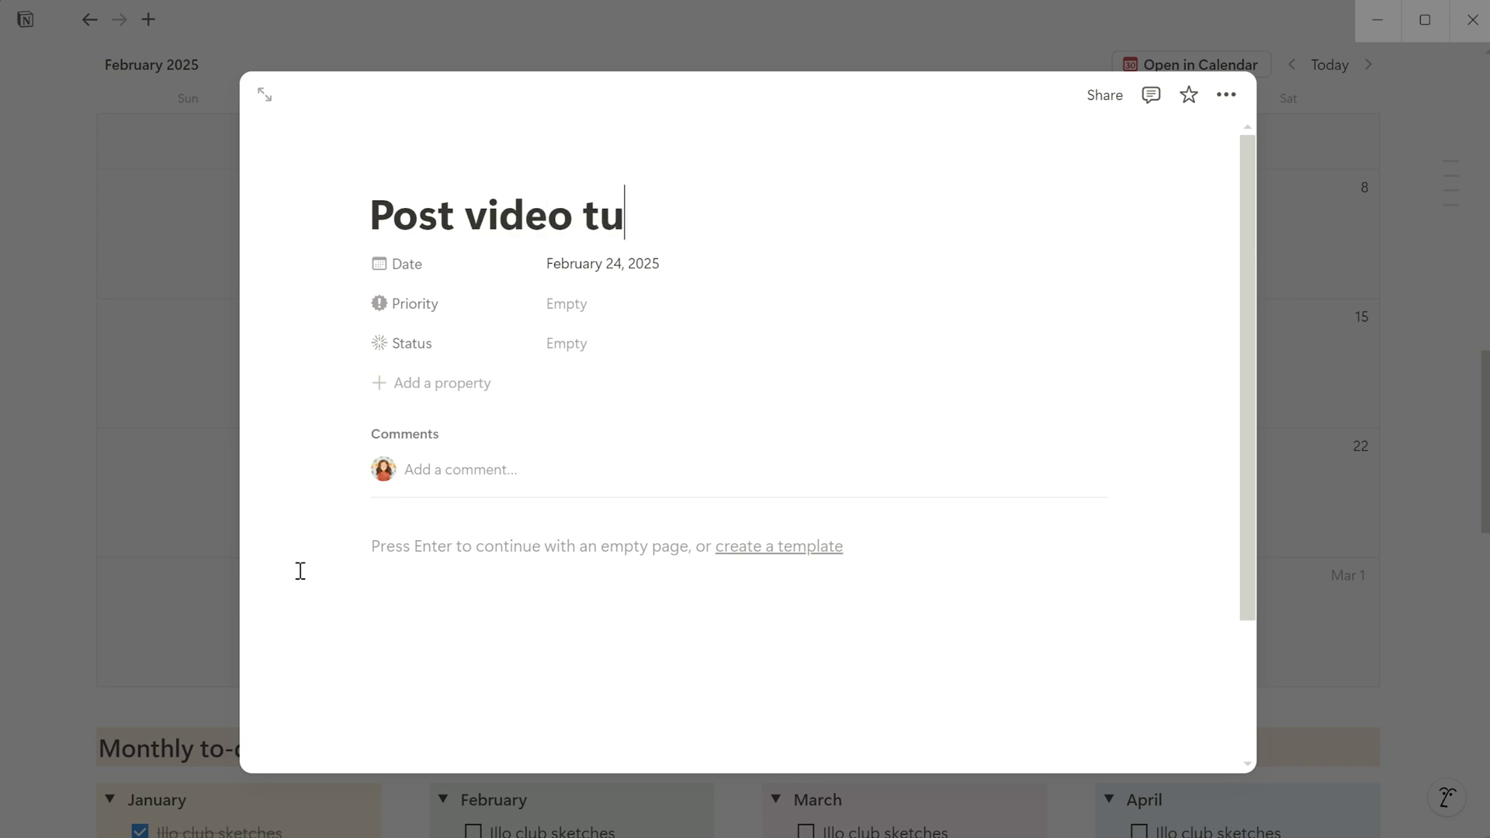
{"action": "type", "text": "torial"}
{"action": "left_click", "coordinate": [392, 164]}
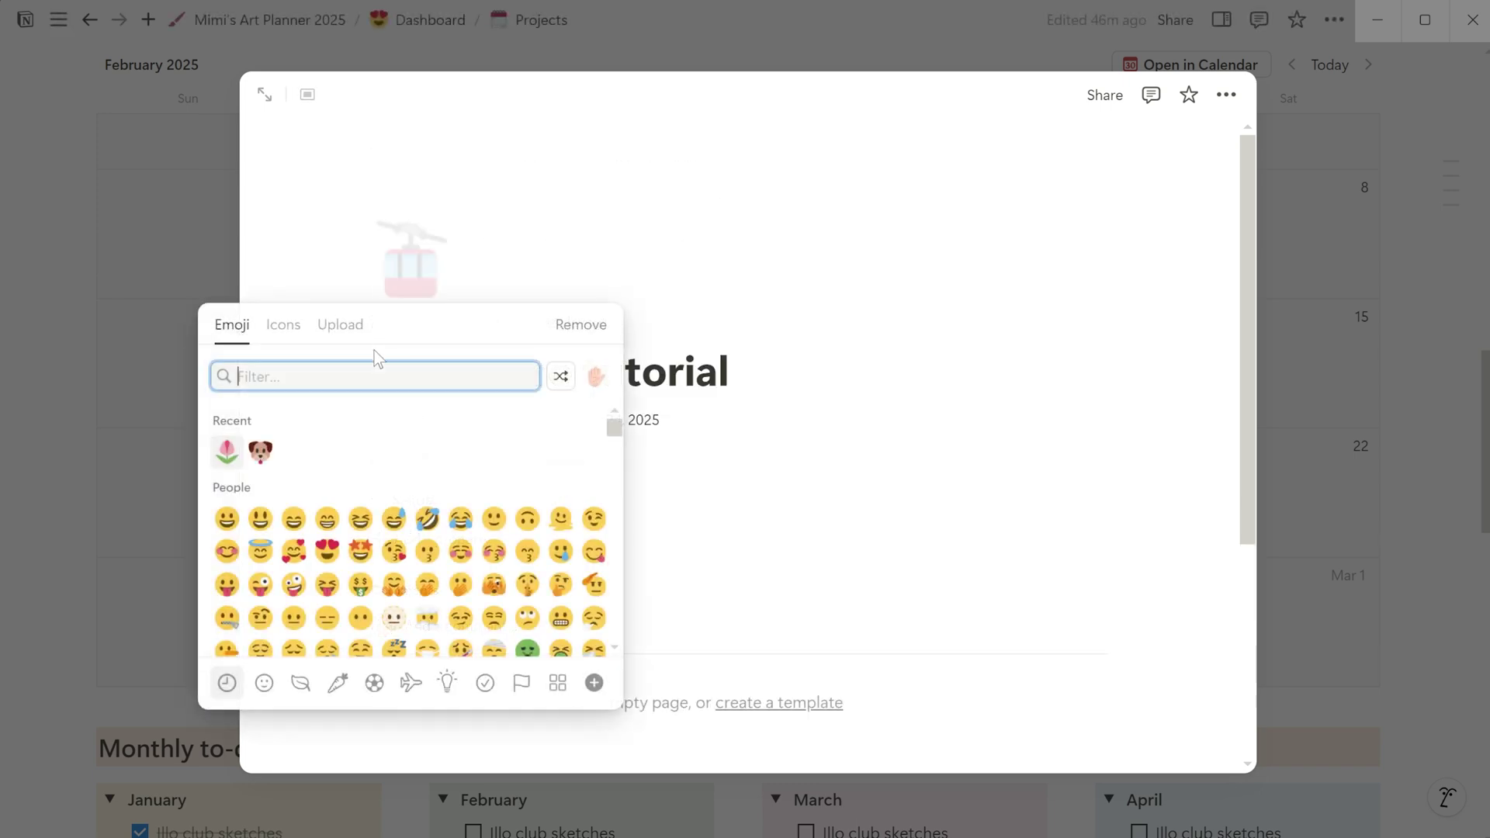
{"action": "left_click", "coordinate": [227, 451]}
{"action": "left_click", "coordinate": [639, 495]}
{"action": "left_click", "coordinate": [601, 564]}
{"action": "left_click", "coordinate": [1354, 624]}
Step: Look over the posting and drawing tasks scheduled across the February calendar
{"action": "scroll", "coordinate": [559, 481], "scroll_direction": "up", "scroll_amount": 1}
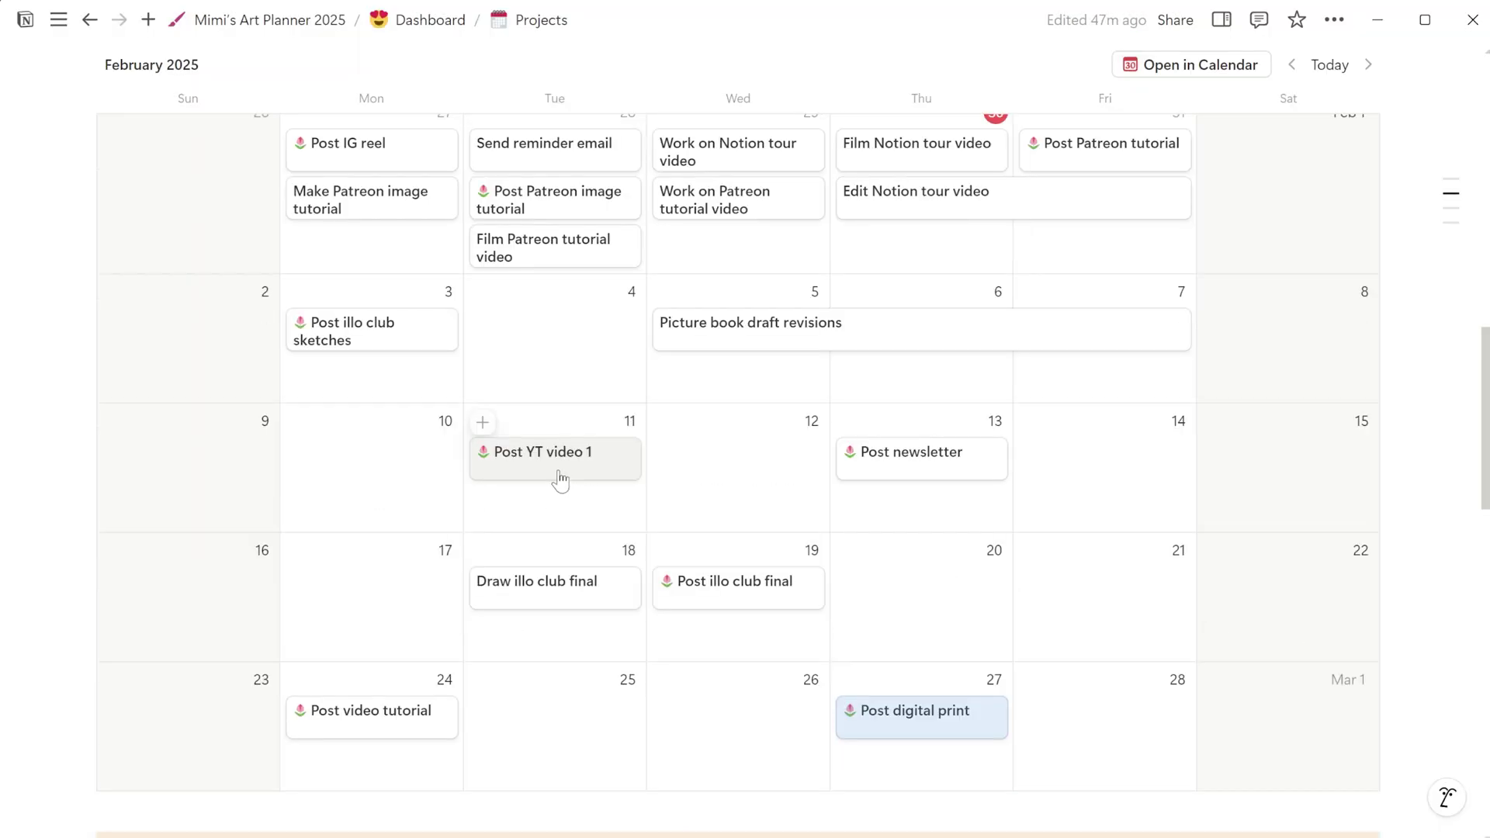
{"action": "scroll", "coordinate": [585, 756], "scroll_direction": "up", "scroll_amount": 1}
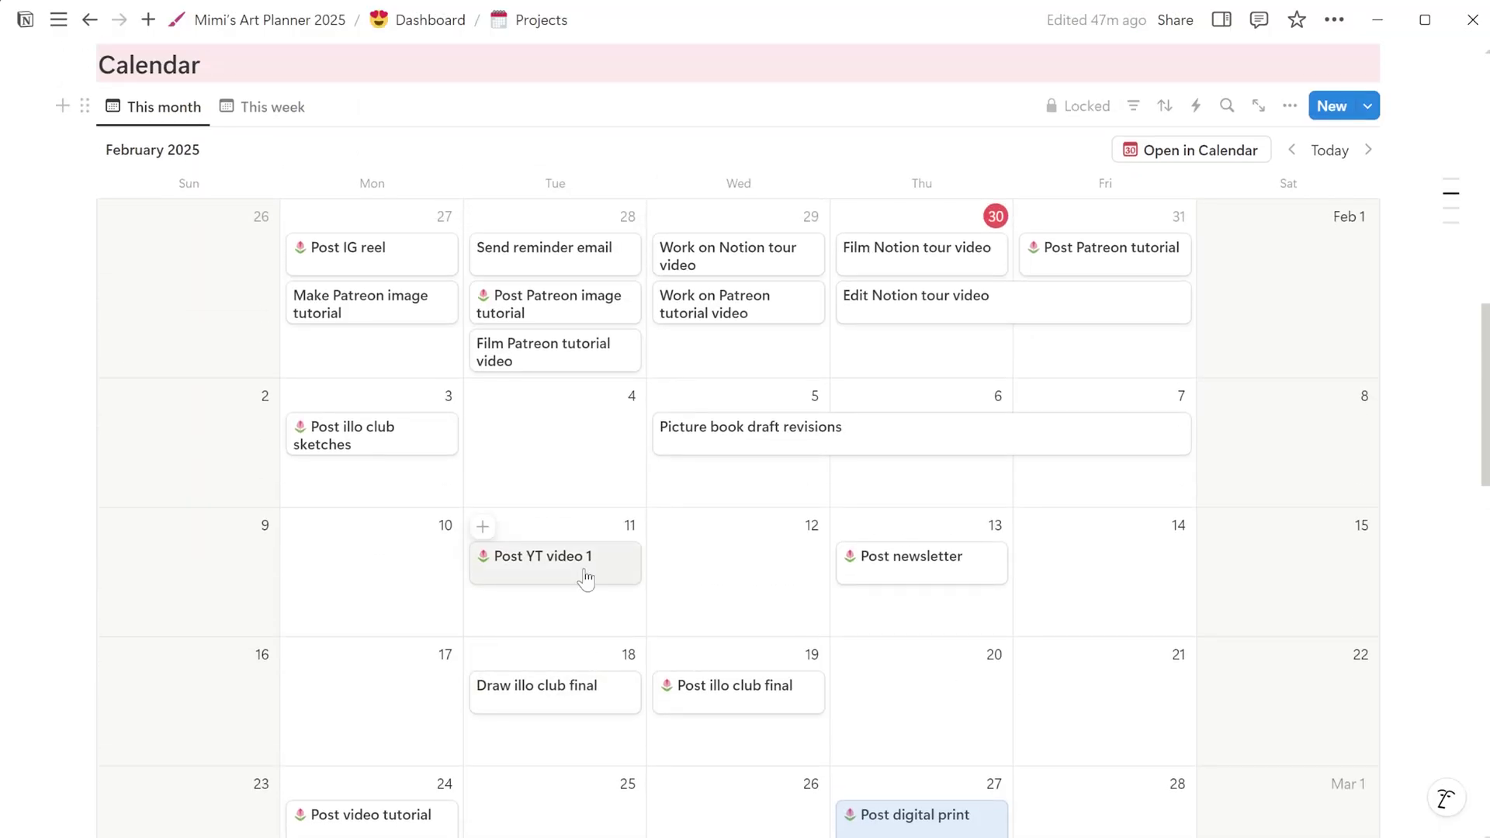
{"action": "scroll", "coordinate": [583, 574], "scroll_direction": "down", "scroll_amount": 1}
{"action": "scroll", "coordinate": [586, 579], "scroll_direction": "down", "scroll_amount": 2}
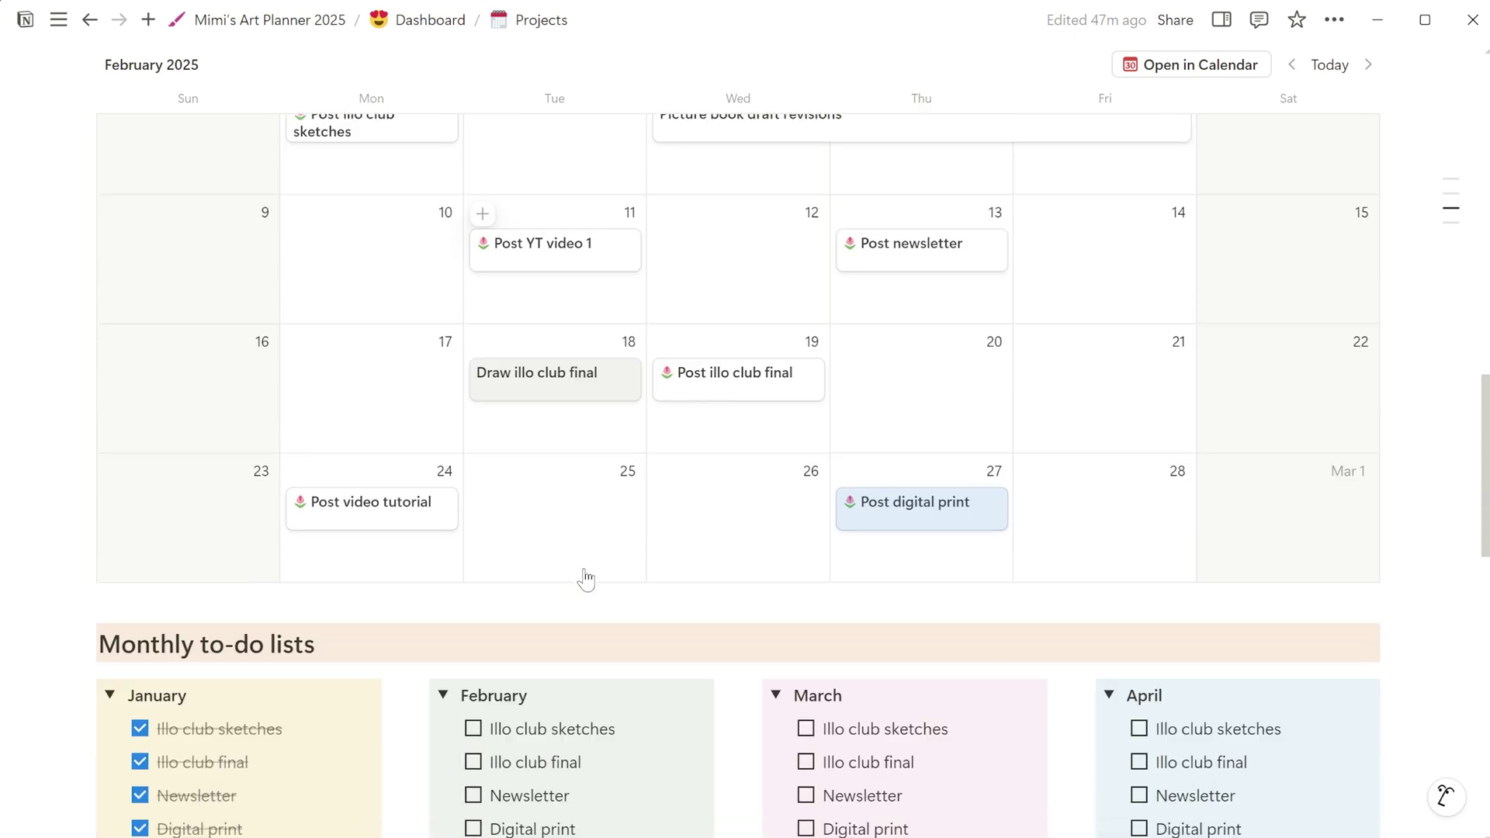
Step: Add a task titled "Post YT video 2" on February 25 with the tulip emoji icon
{"action": "scroll", "coordinate": [572, 559], "scroll_direction": "up", "scroll_amount": 1}
{"action": "left_click", "coordinate": [484, 580]}
{"action": "type", "text": "P"}
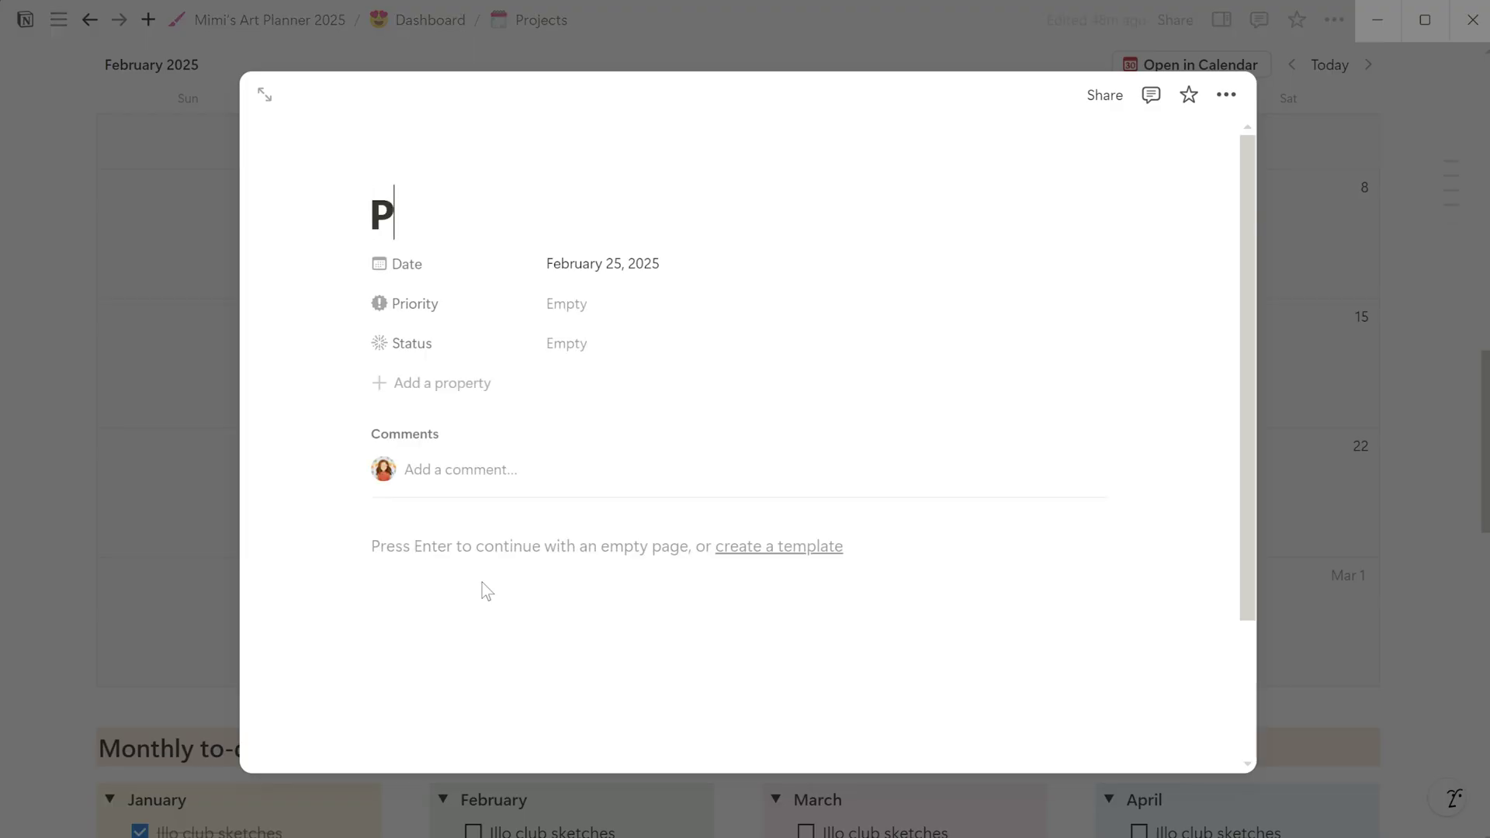
{"action": "type", "text": "ost YT video"}
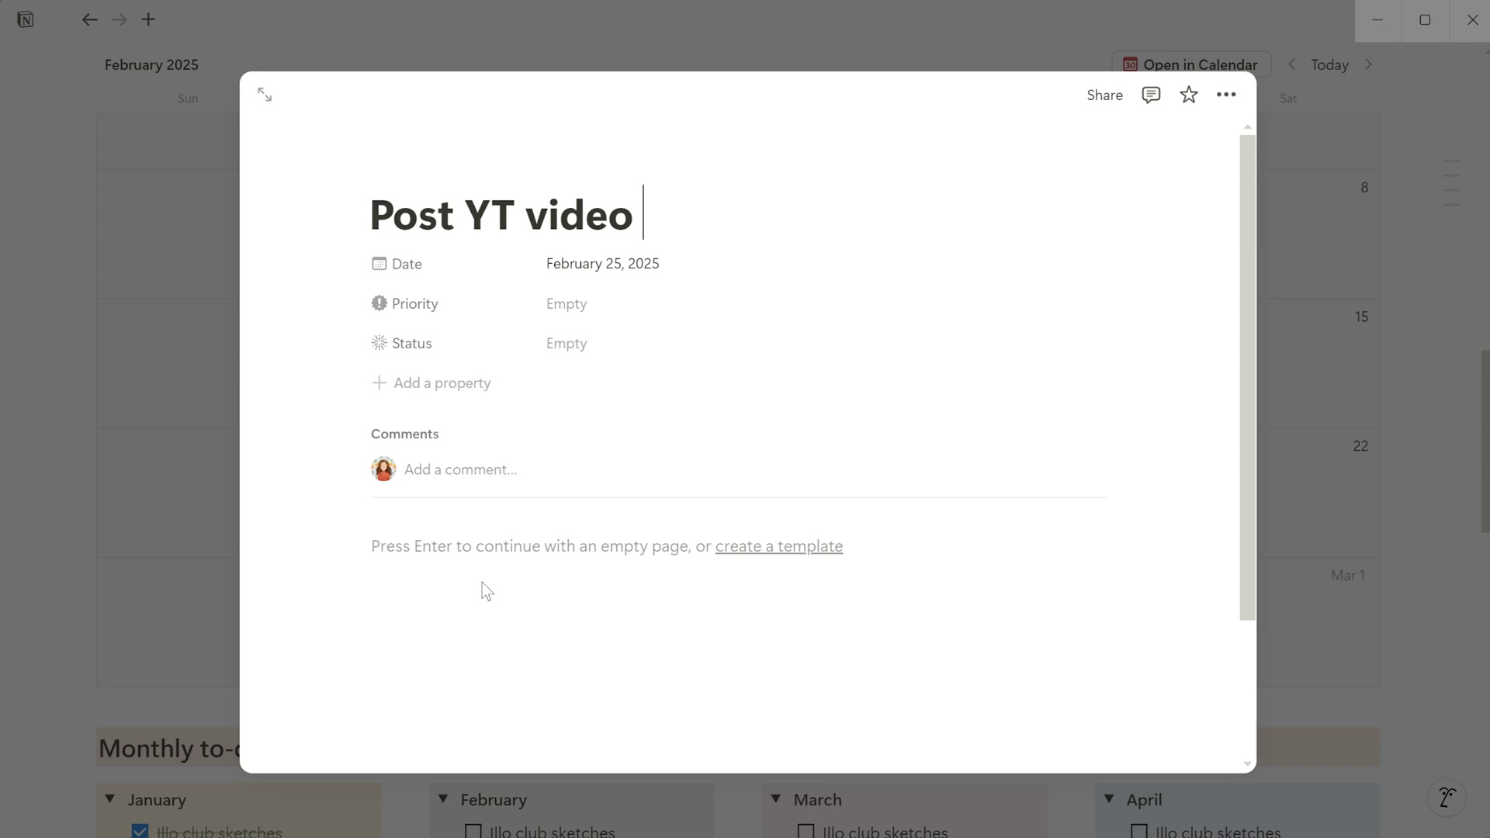
{"action": "type", "text": " 2"}
{"action": "left_click", "coordinate": [1292, 495]}
{"action": "left_click", "coordinate": [1292, 495]}
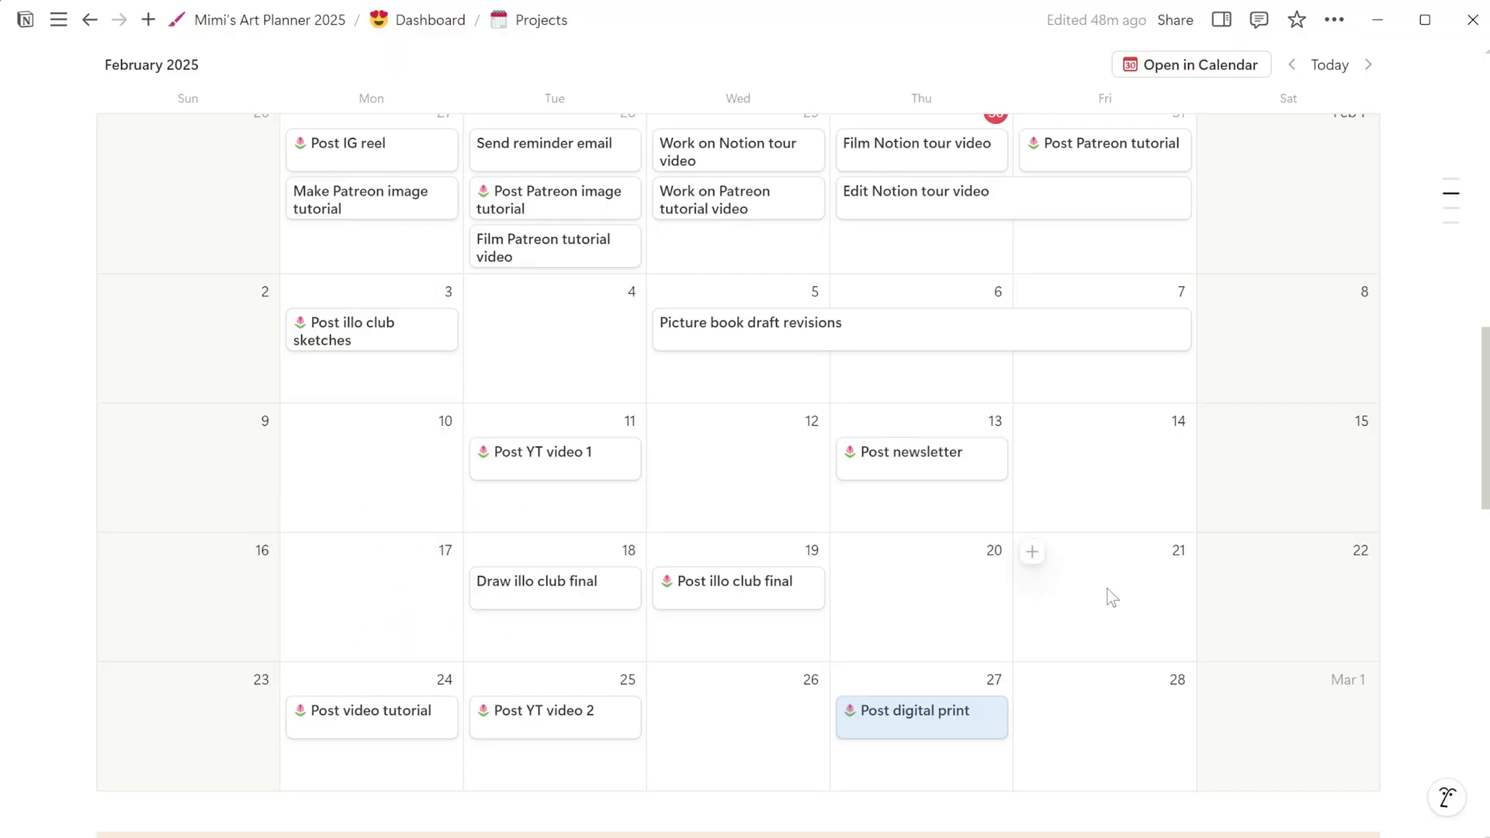
Step: Reschedule "Post YT video 2" to February 26 and "Post YT video 1" to February 10 in the monthly calendar
{"action": "left_click_drag", "start_coordinate": [548, 733], "coordinate": [745, 729]}
{"action": "left_click_drag", "start_coordinate": [547, 460], "coordinate": [383, 469]}
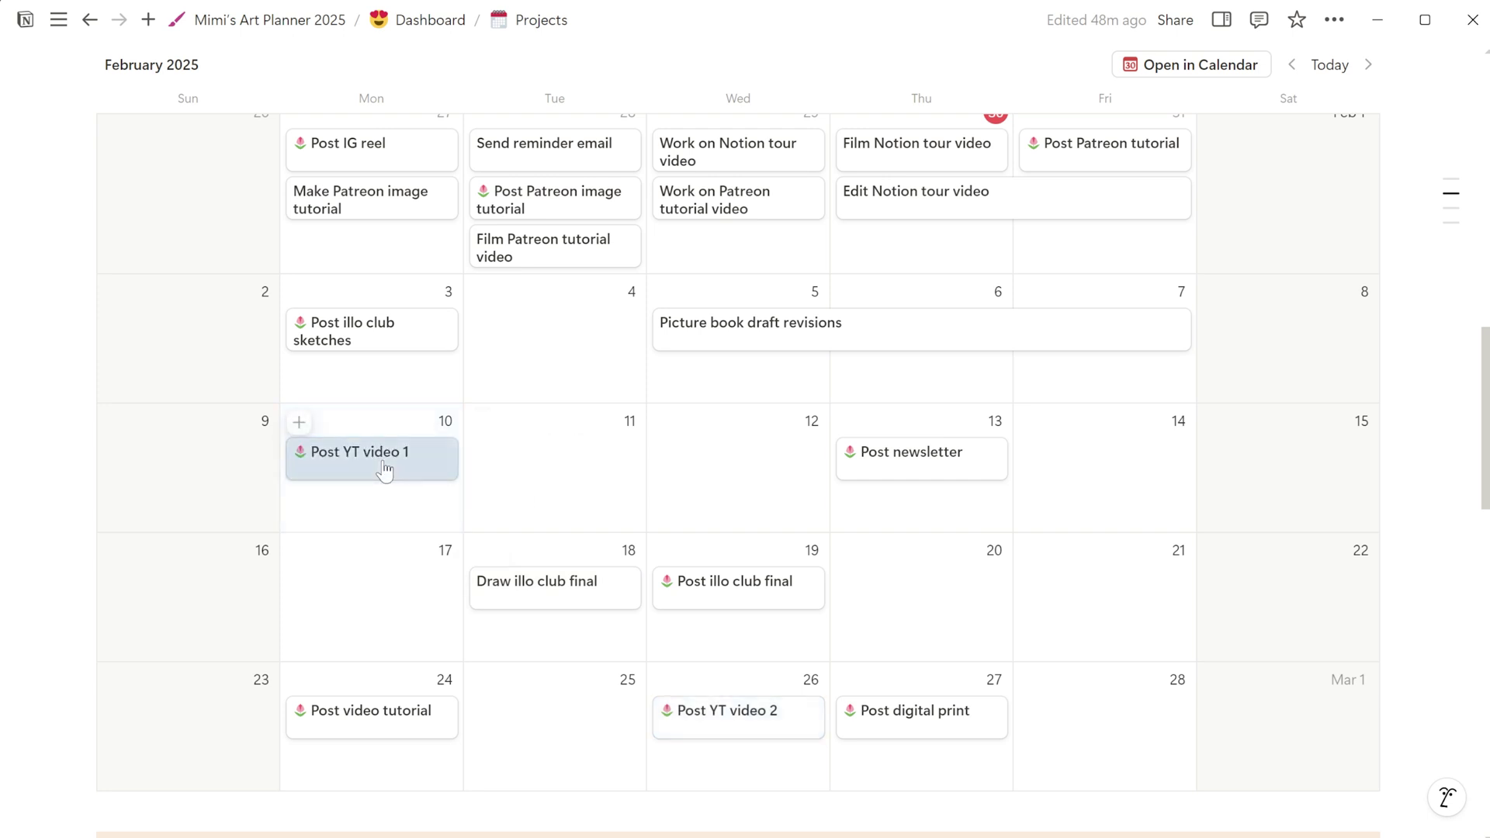
Step: Add a task titled "Work on 7 day art class" on February 3 and extend it through February 7
{"action": "scroll", "coordinate": [1375, 610], "scroll_direction": "down", "scroll_amount": 5}
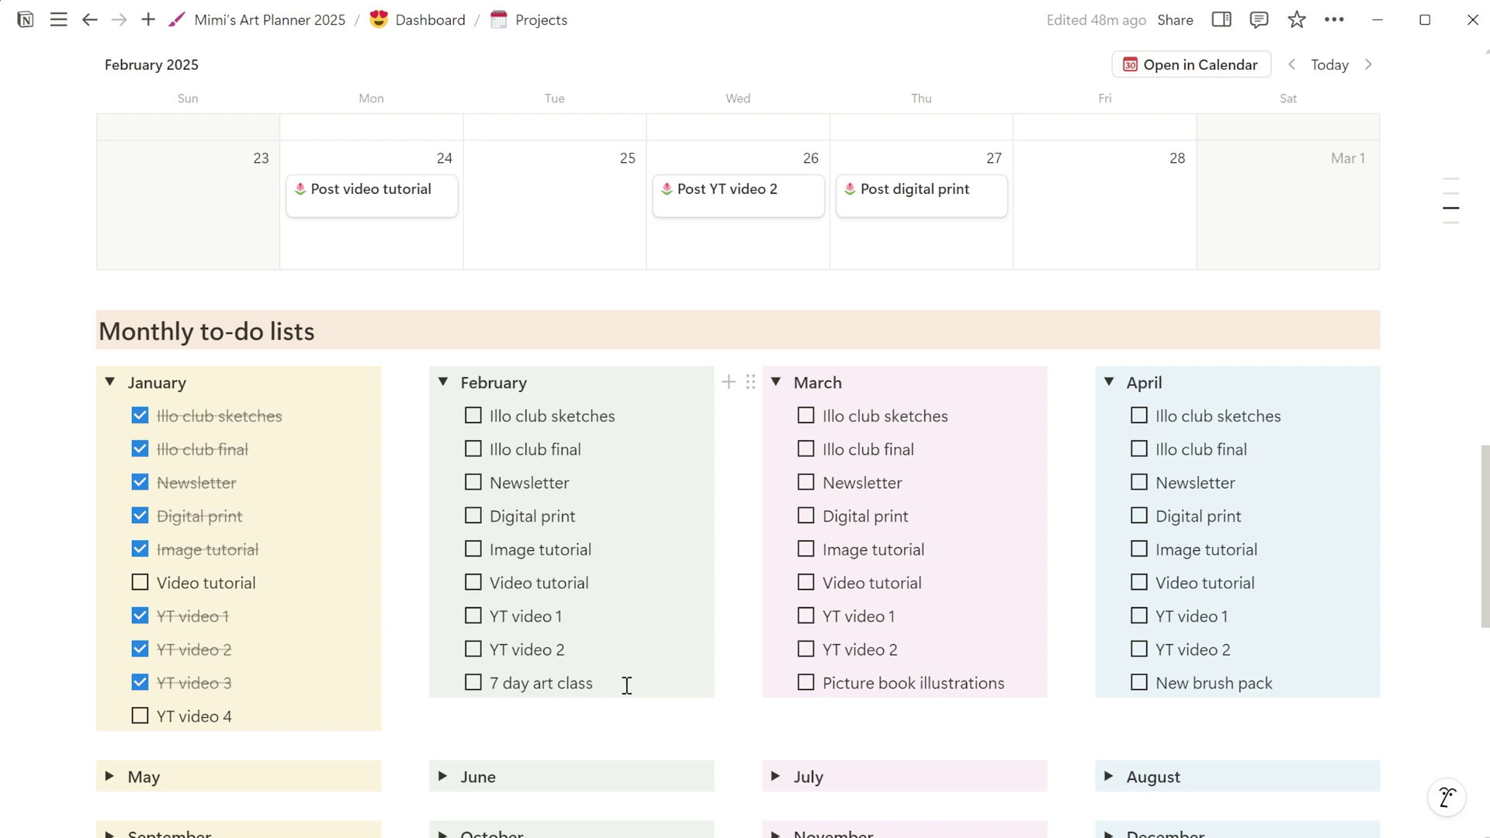
{"action": "scroll", "coordinate": [641, 688], "scroll_direction": "up", "scroll_amount": 4}
{"action": "scroll", "coordinate": [641, 691], "scroll_direction": "up", "scroll_amount": 4}
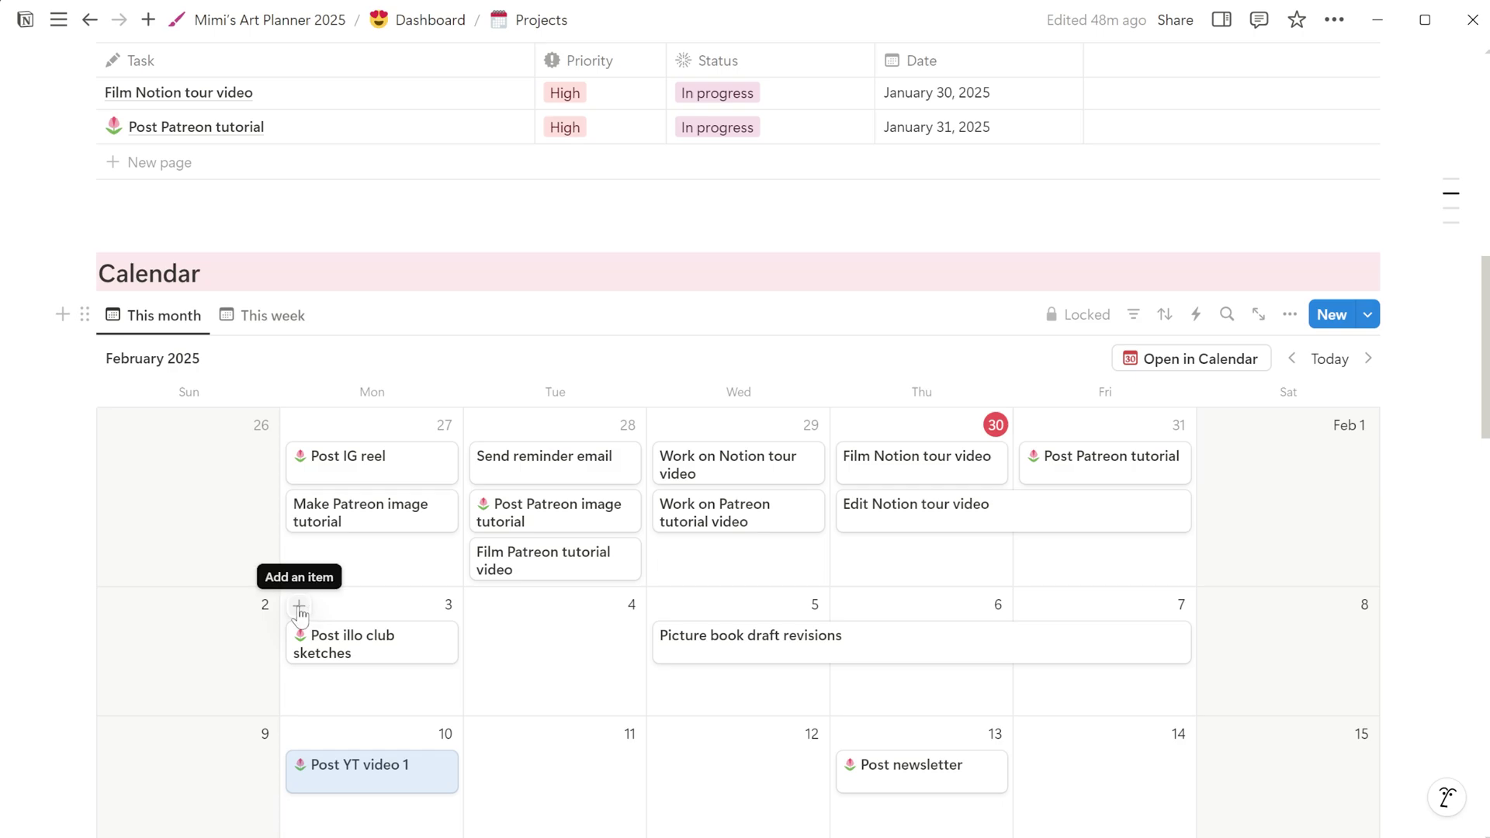
{"action": "left_click", "coordinate": [299, 606]}
{"action": "type", "text": "Work on "}
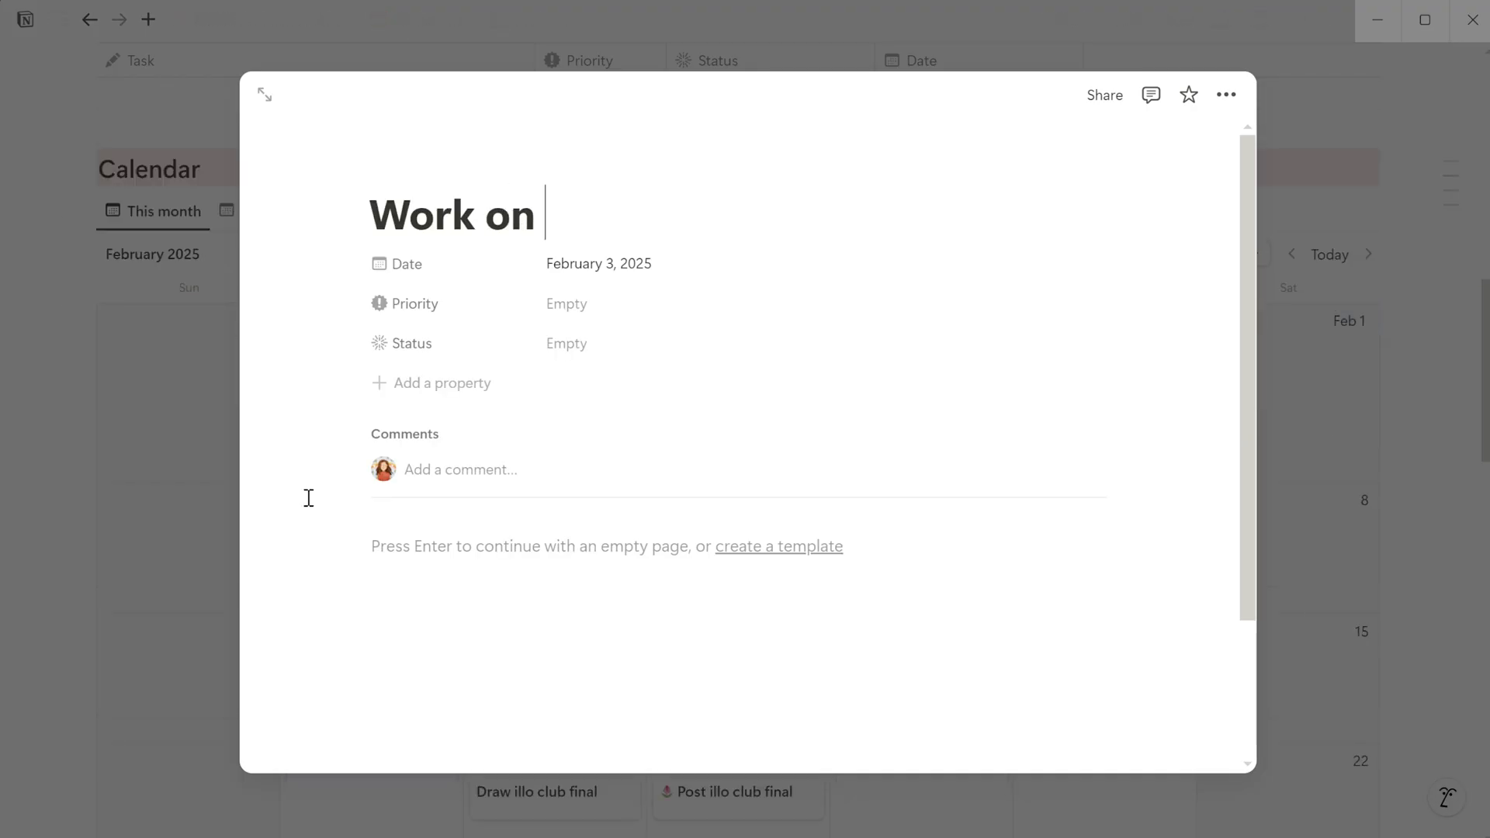
{"action": "type", "text": "7 day art class"}
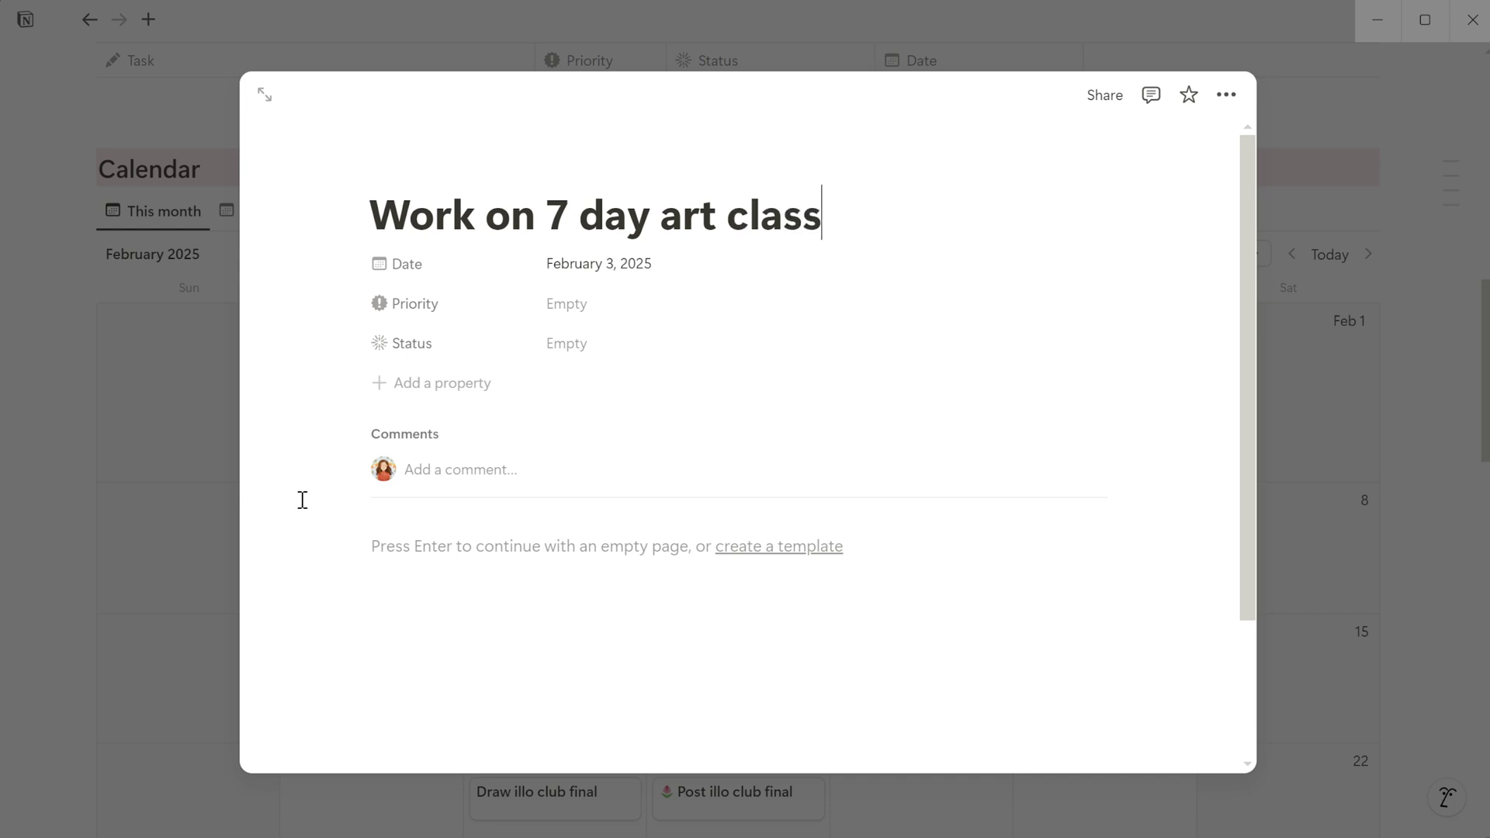
{"action": "left_click", "coordinate": [1296, 537]}
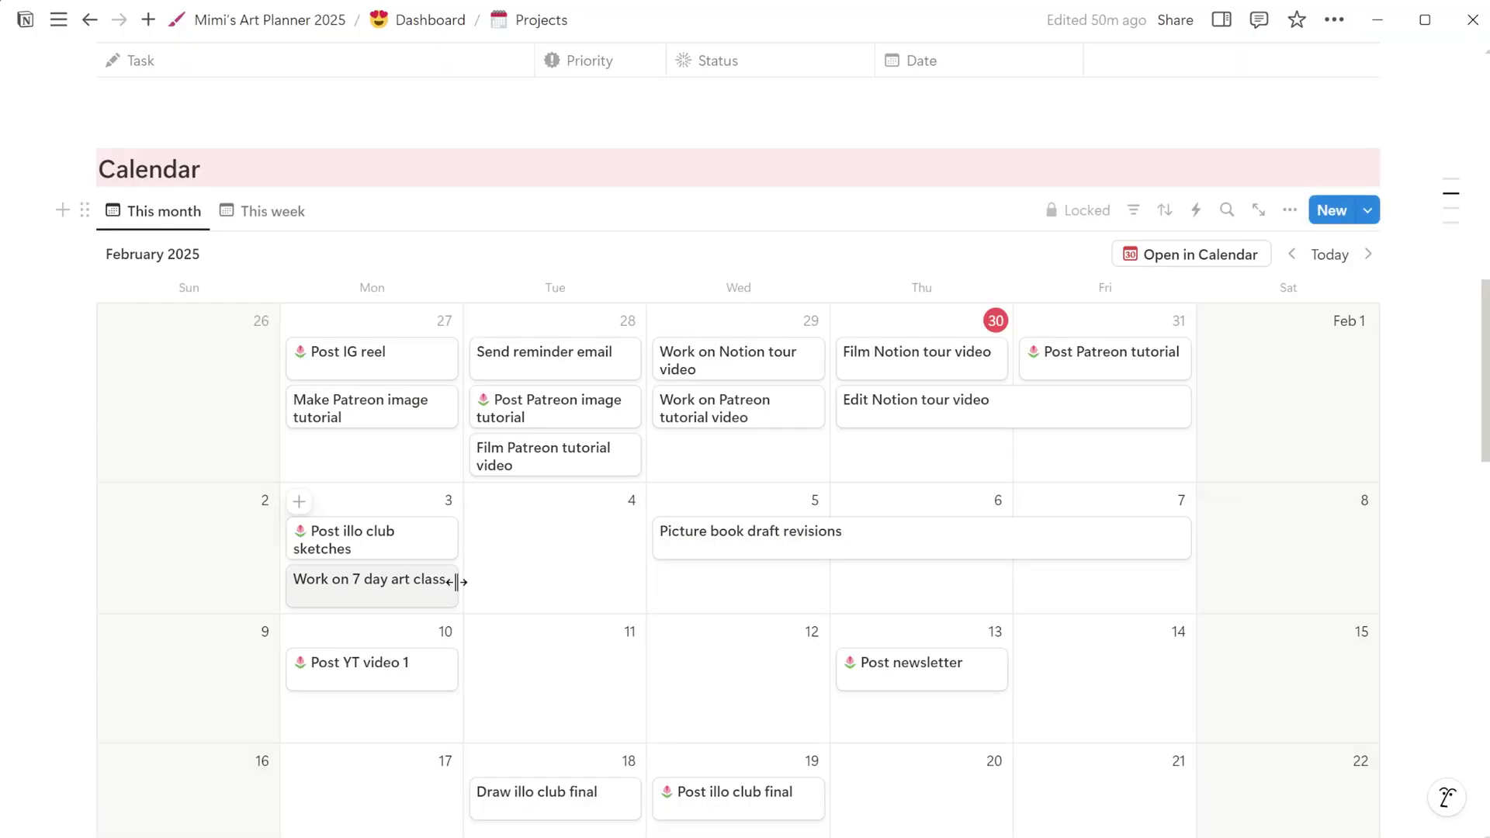
{"action": "left_click_drag", "start_coordinate": [456, 582], "coordinate": [1094, 621]}
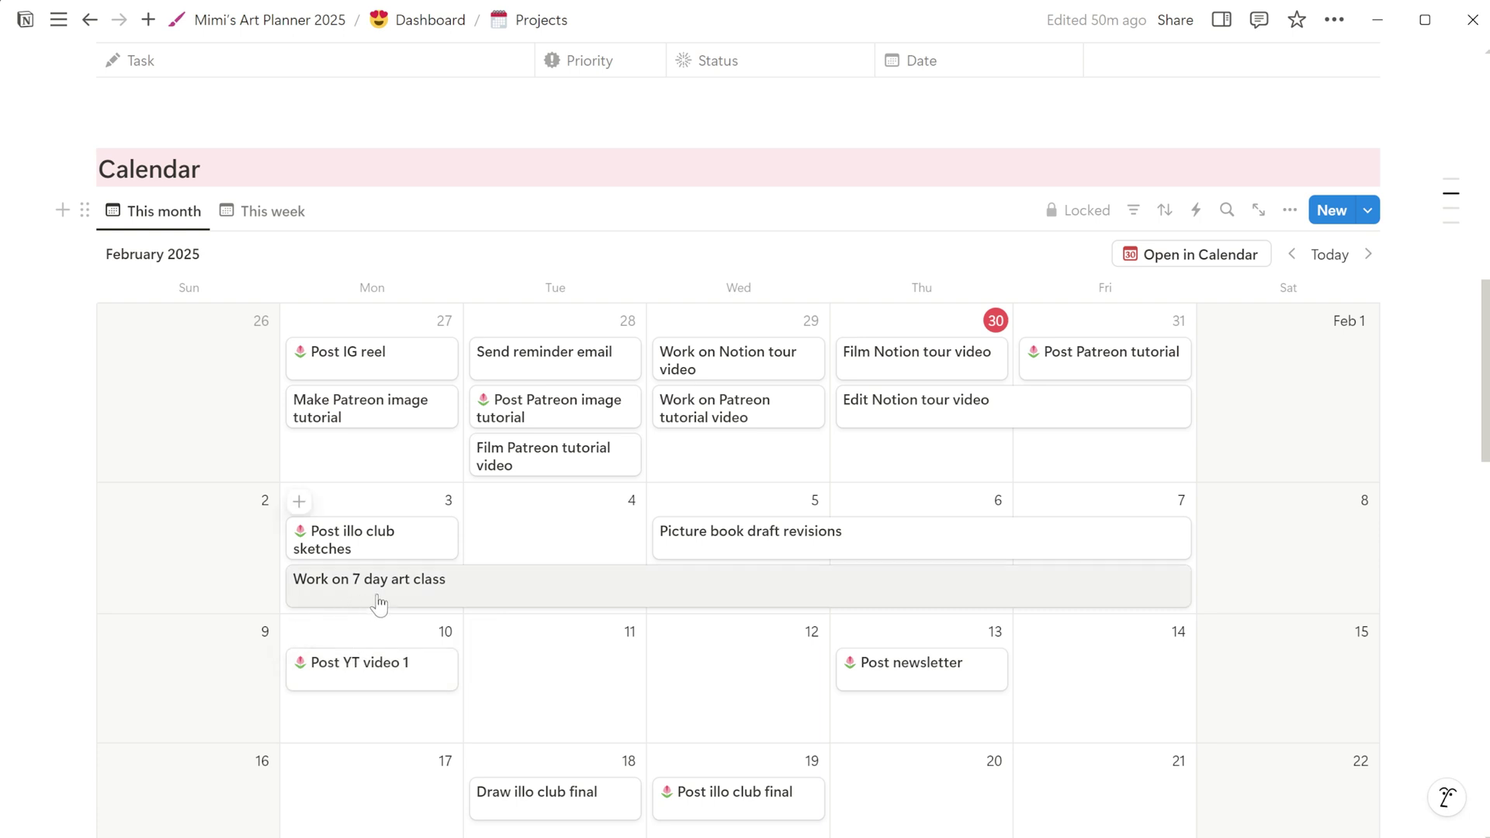
Step: Give the 7 day art class task Medium priority, Not started status and the to-do "Finish writing class outlines"
{"action": "left_click", "coordinate": [734, 596]}
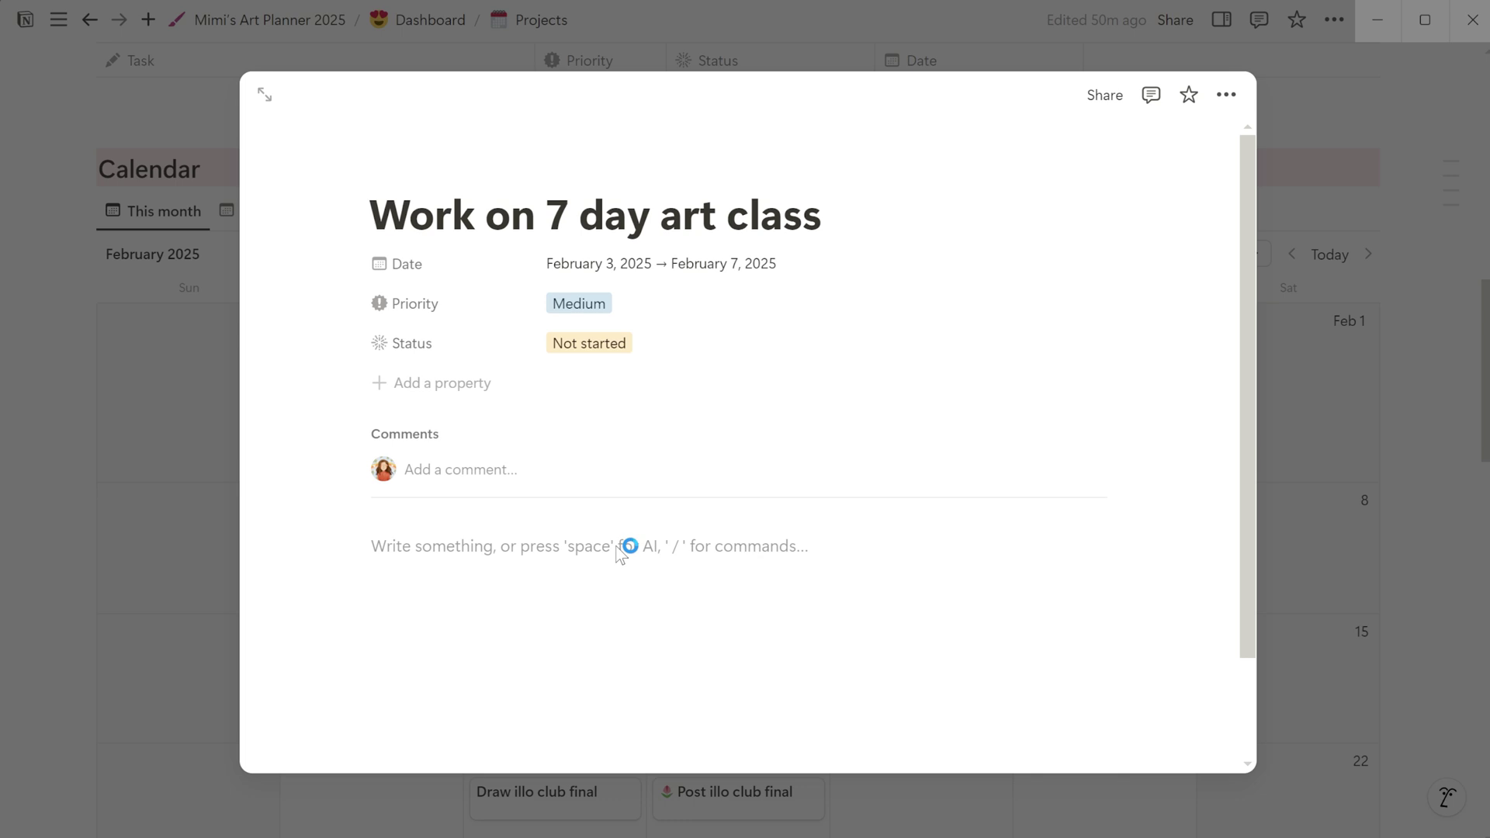
{"action": "type", "text": "/to-do"}
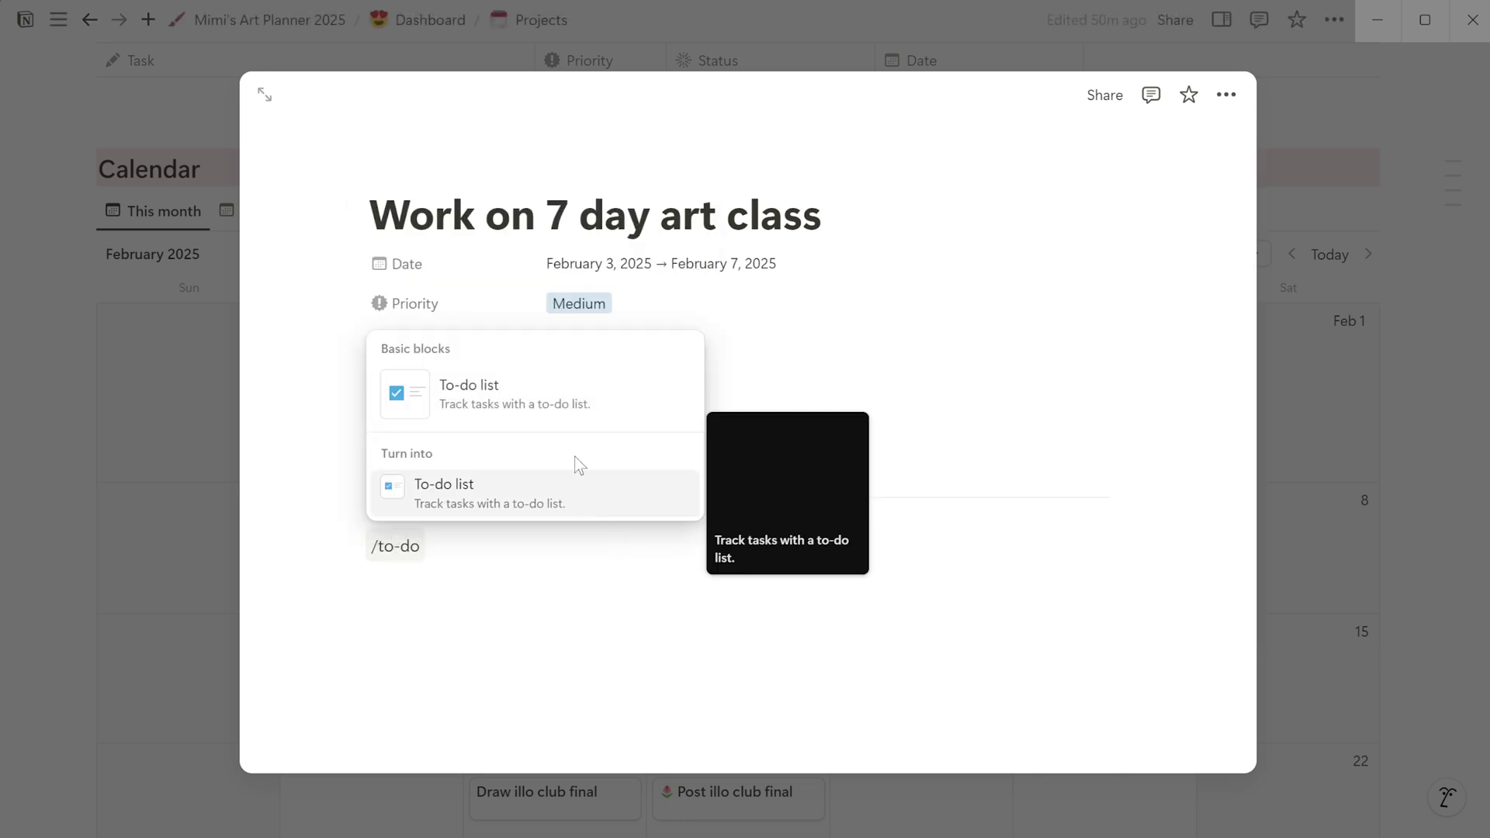
{"action": "left_click", "coordinate": [566, 397]}
{"action": "type", "text": "Finish writing class outlines"}
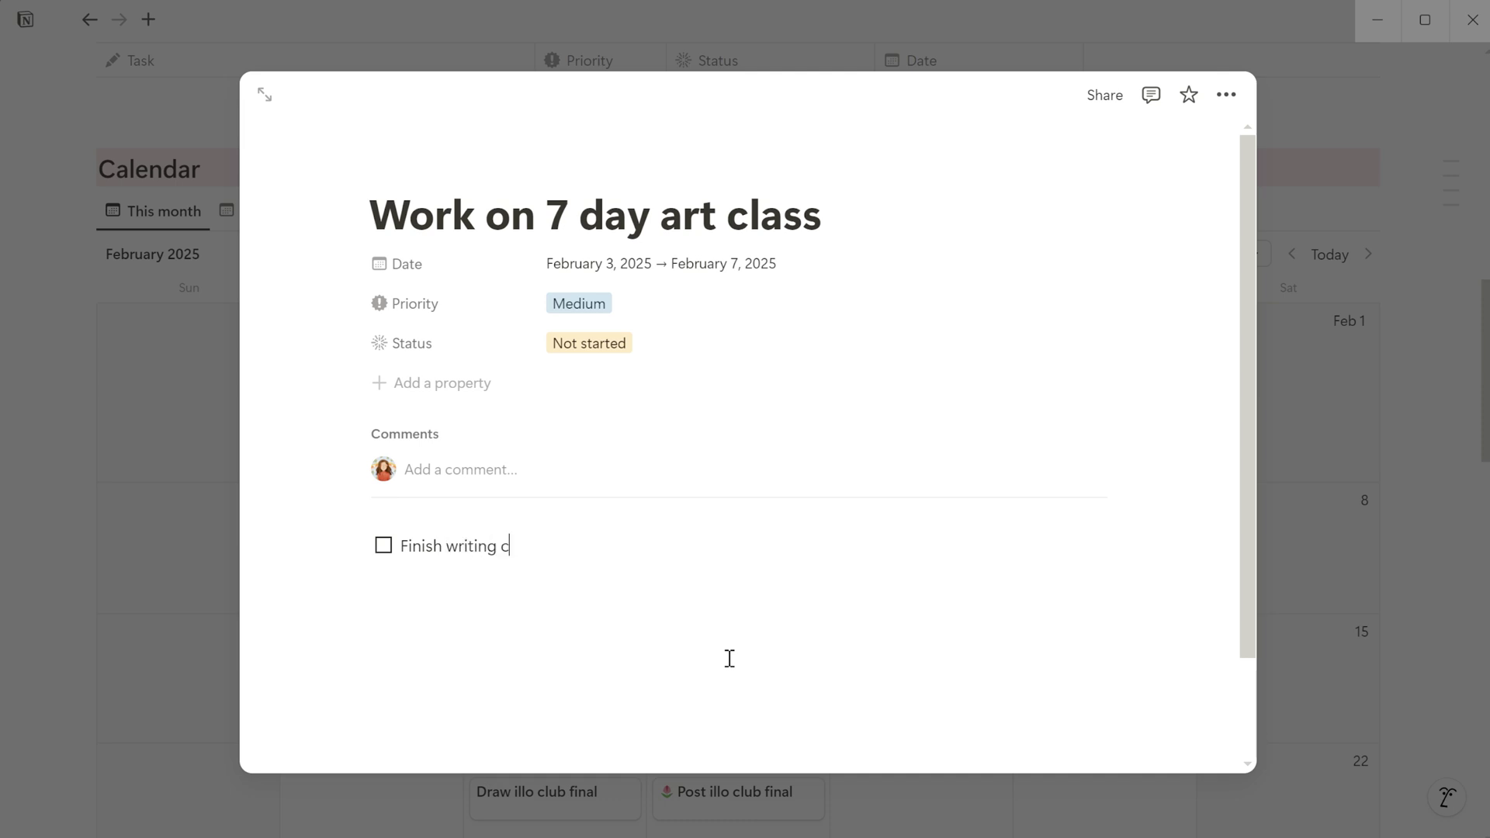
Step: Add the to-dos "Experiment with top-down filming setups", "Rehearse tutorial illustrations?" and "Film classes x 7" to the art class task
{"action": "key", "text": "Return"}
{"action": "type", "text": "Experiment with "}
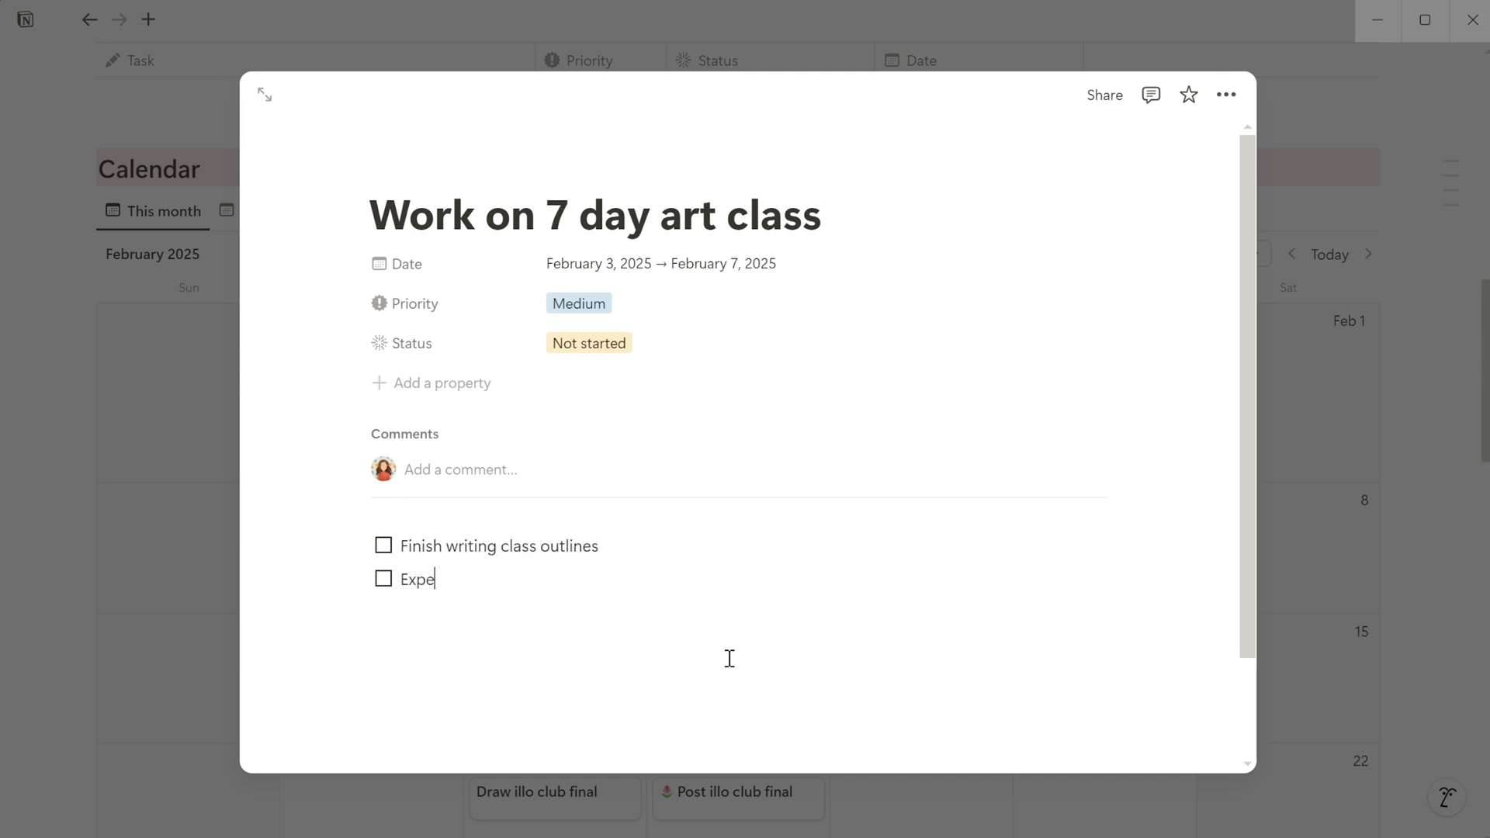
{"action": "type", "text": "top"}
{"action": "type", "text": "-d"}
{"action": "type", "text": "sses x 7"}
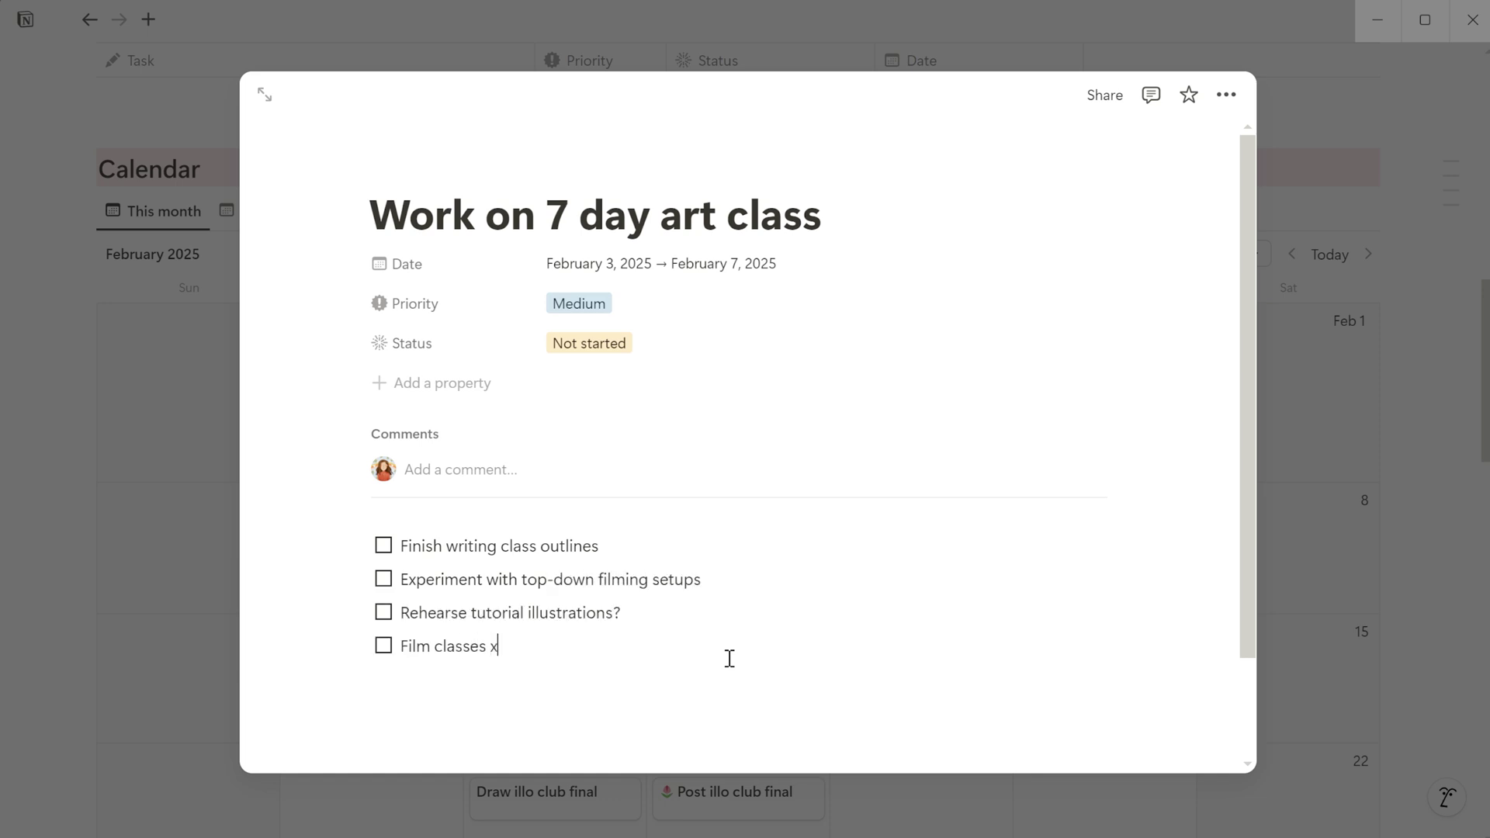
Step: Add the to-dos "Edit classes x 7", "Make class materials" and "Make promotional materials" to the art class task and close it
{"action": "key", "text": "Return"}
{"action": "type", "text": "Edit clas"}
{"action": "type", "text": "io"}
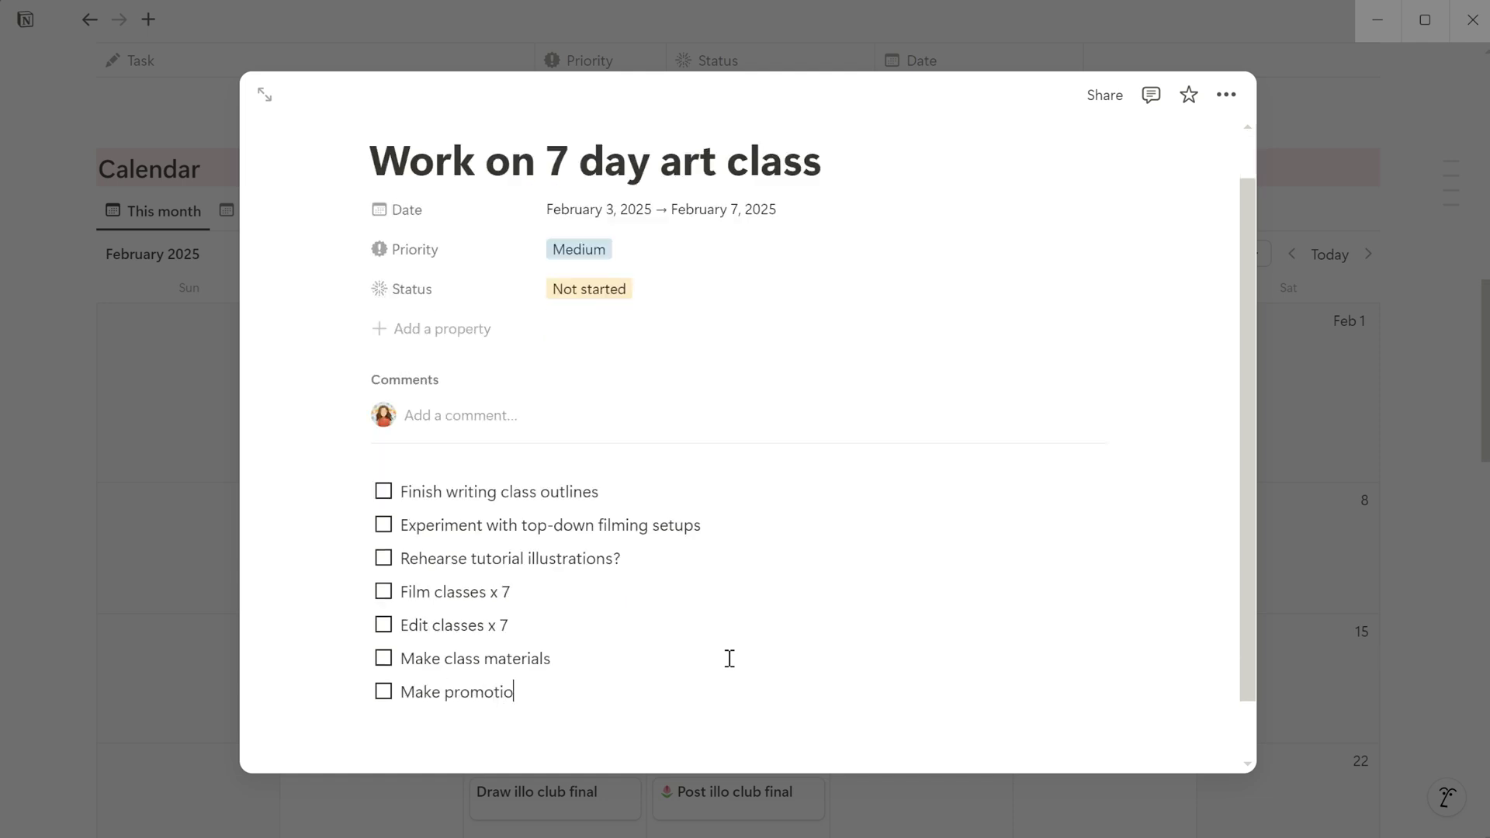
{"action": "type", "text": "nal materials"}
{"action": "scroll", "coordinate": [777, 546], "scroll_direction": "up", "scroll_amount": 1}
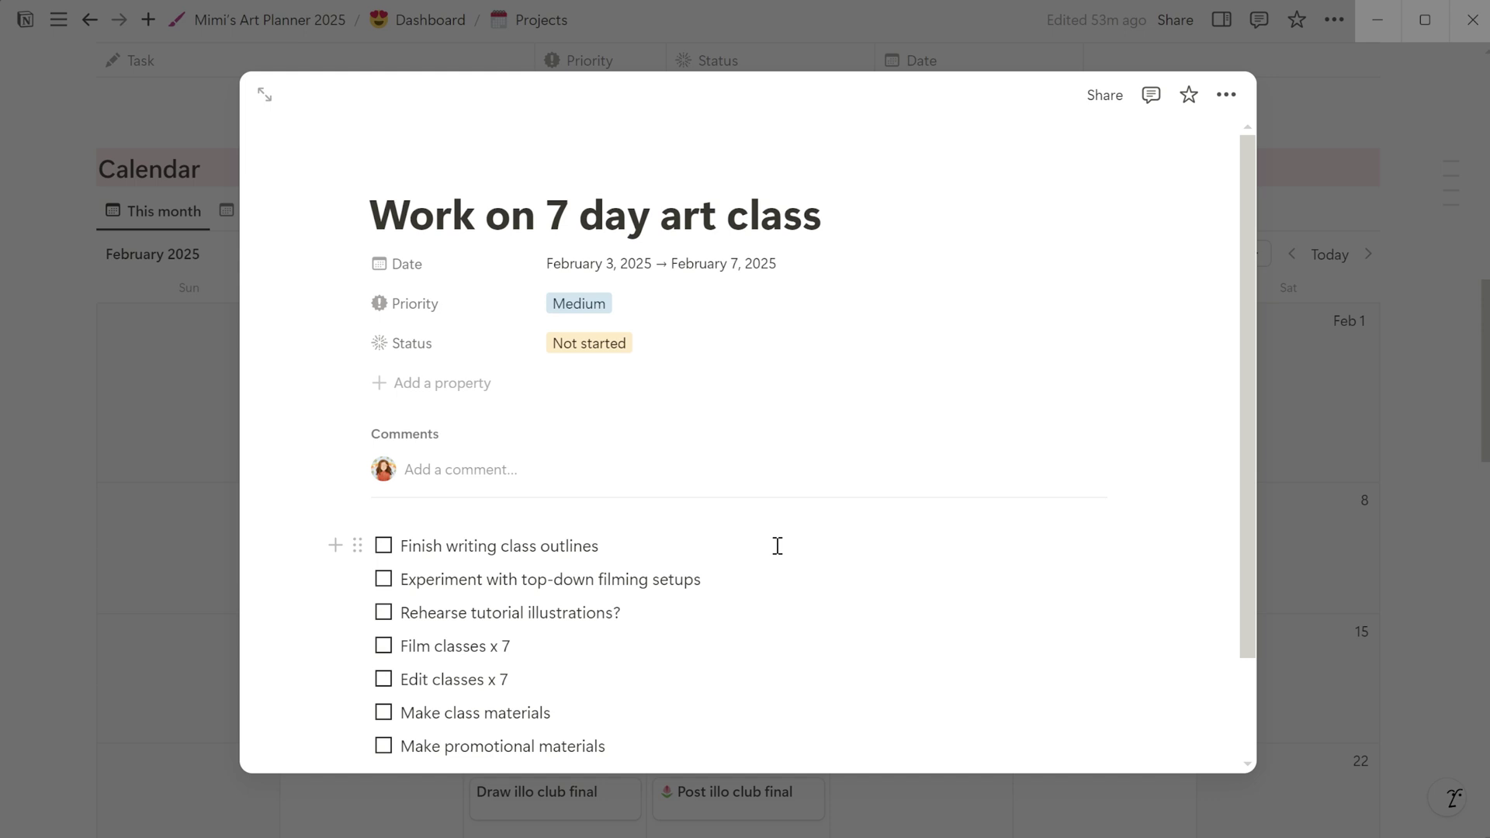
{"action": "left_click", "coordinate": [1436, 613]}
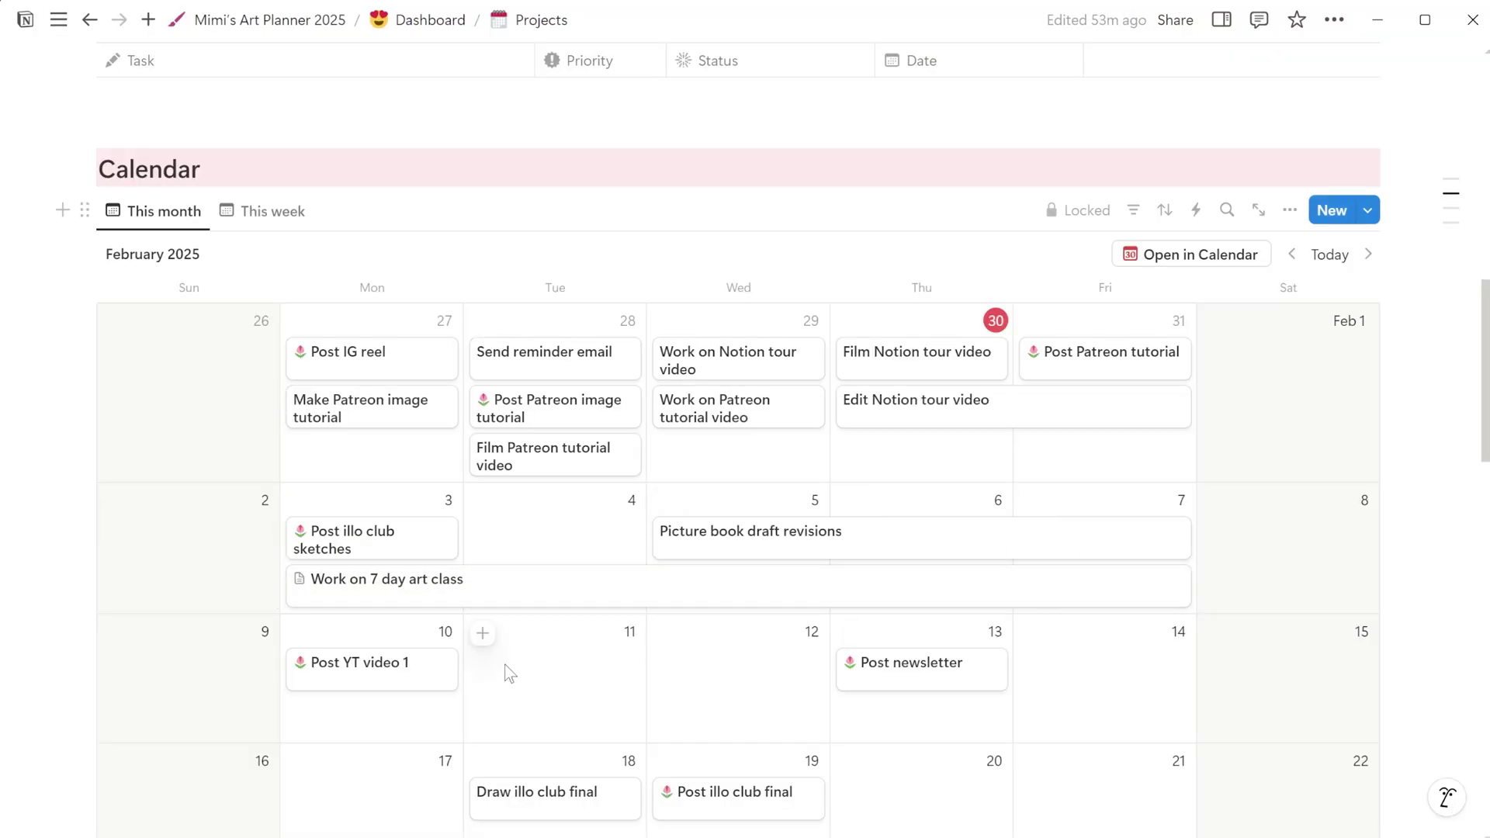
Step: Review the scheduled February calendar and compare it with the monthly to-do lists below it
{"action": "scroll", "coordinate": [776, 706], "scroll_direction": "down", "scroll_amount": 3}
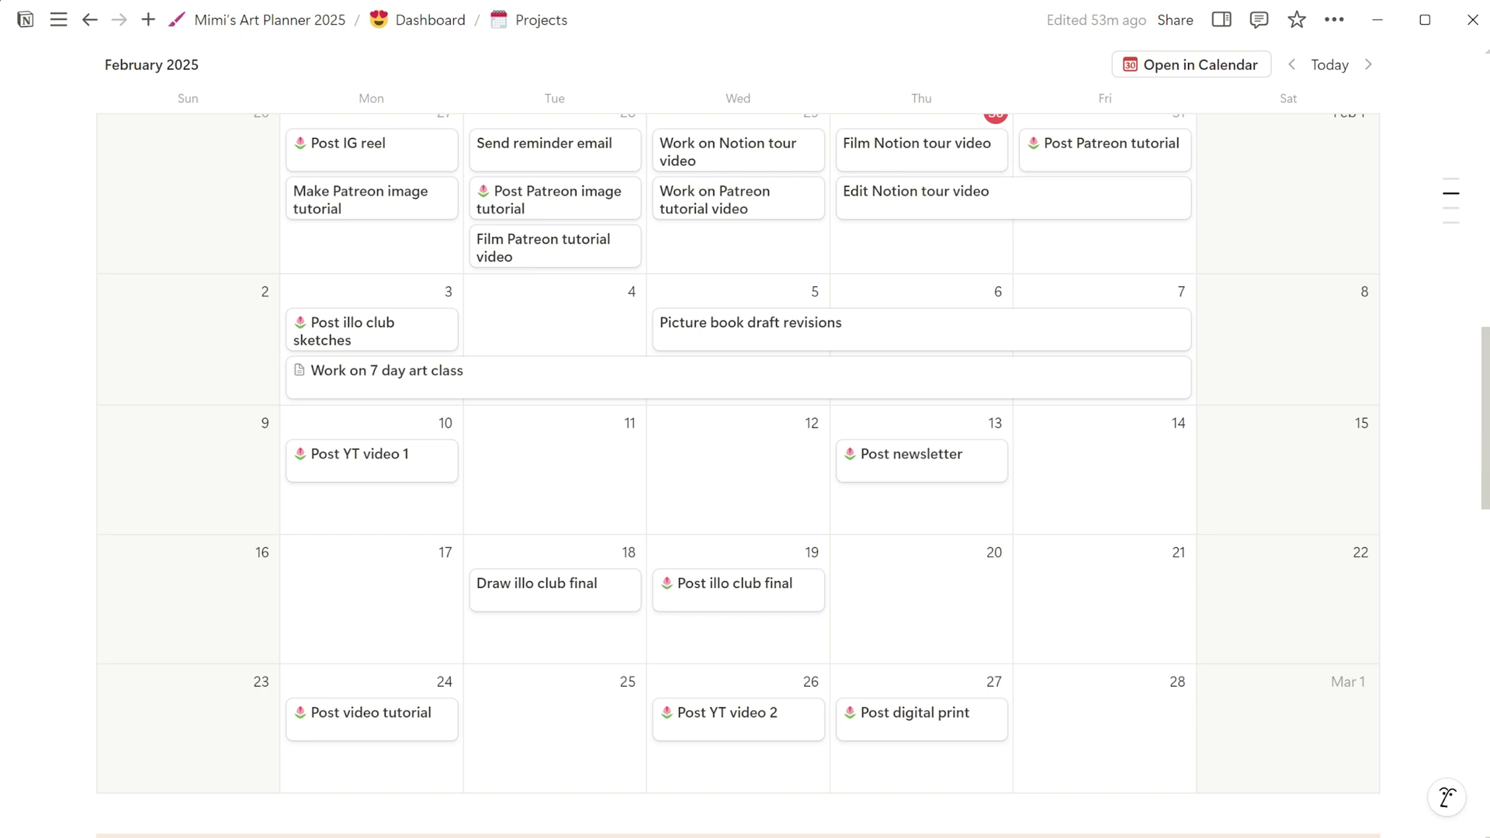
{"action": "scroll", "coordinate": [1486, 429], "scroll_direction": "up", "scroll_amount": 2}
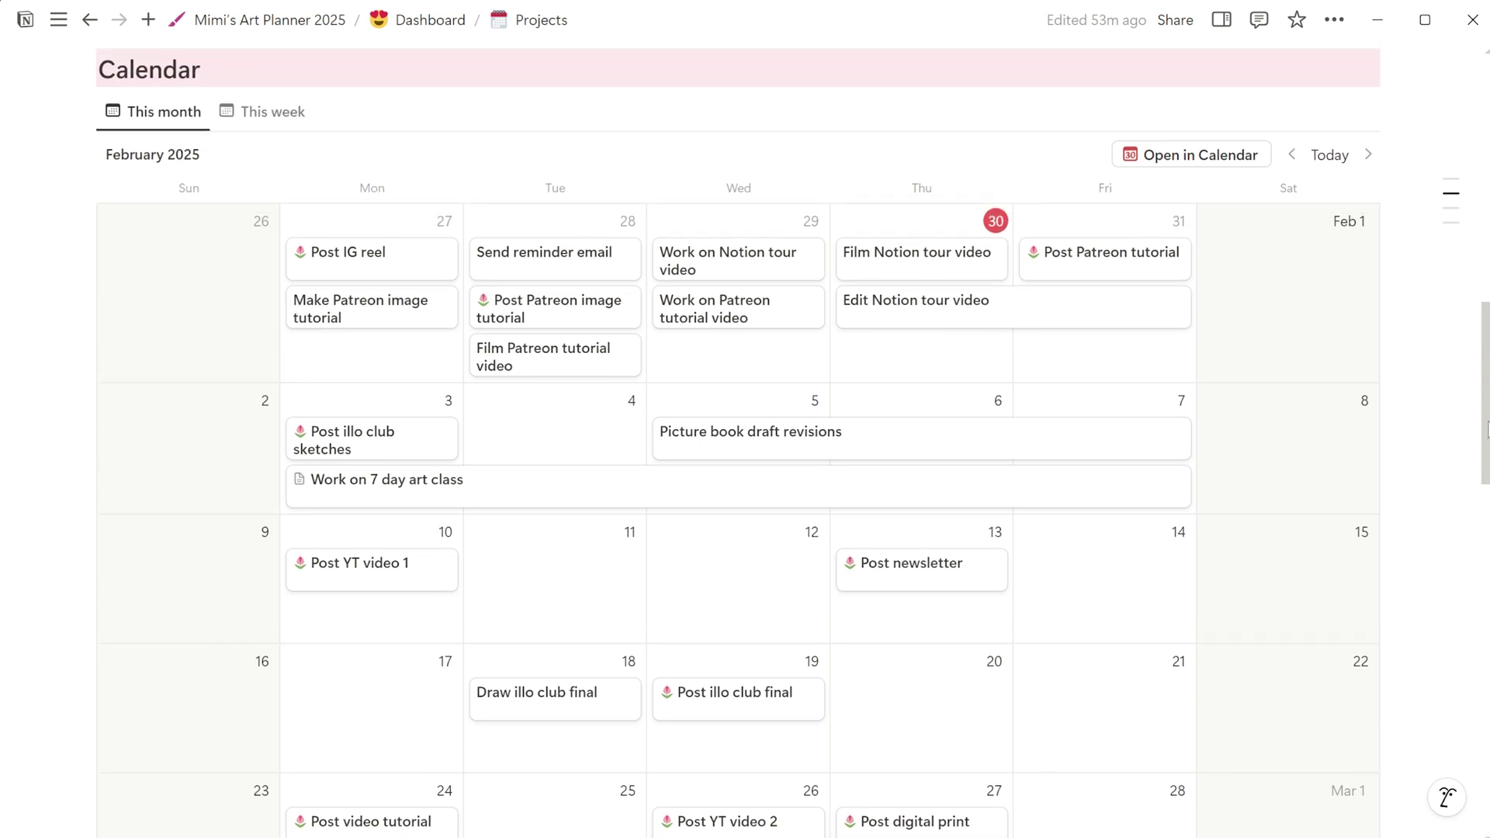
{"action": "left_click_drag", "start_coordinate": [1486, 429], "coordinate": [1486, 444]}
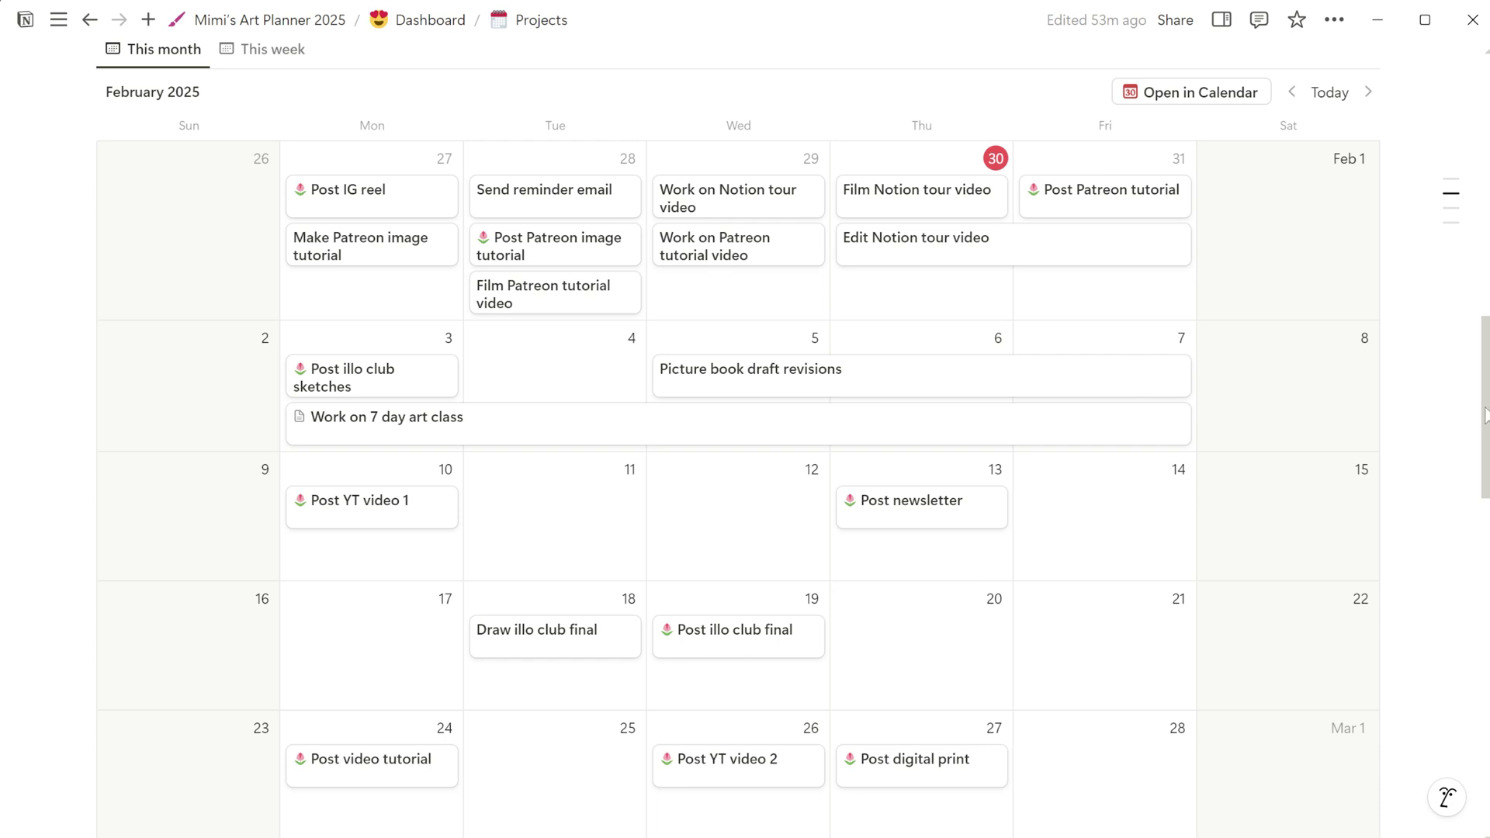
{"action": "scroll", "coordinate": [582, 502], "scroll_direction": "down", "scroll_amount": 5}
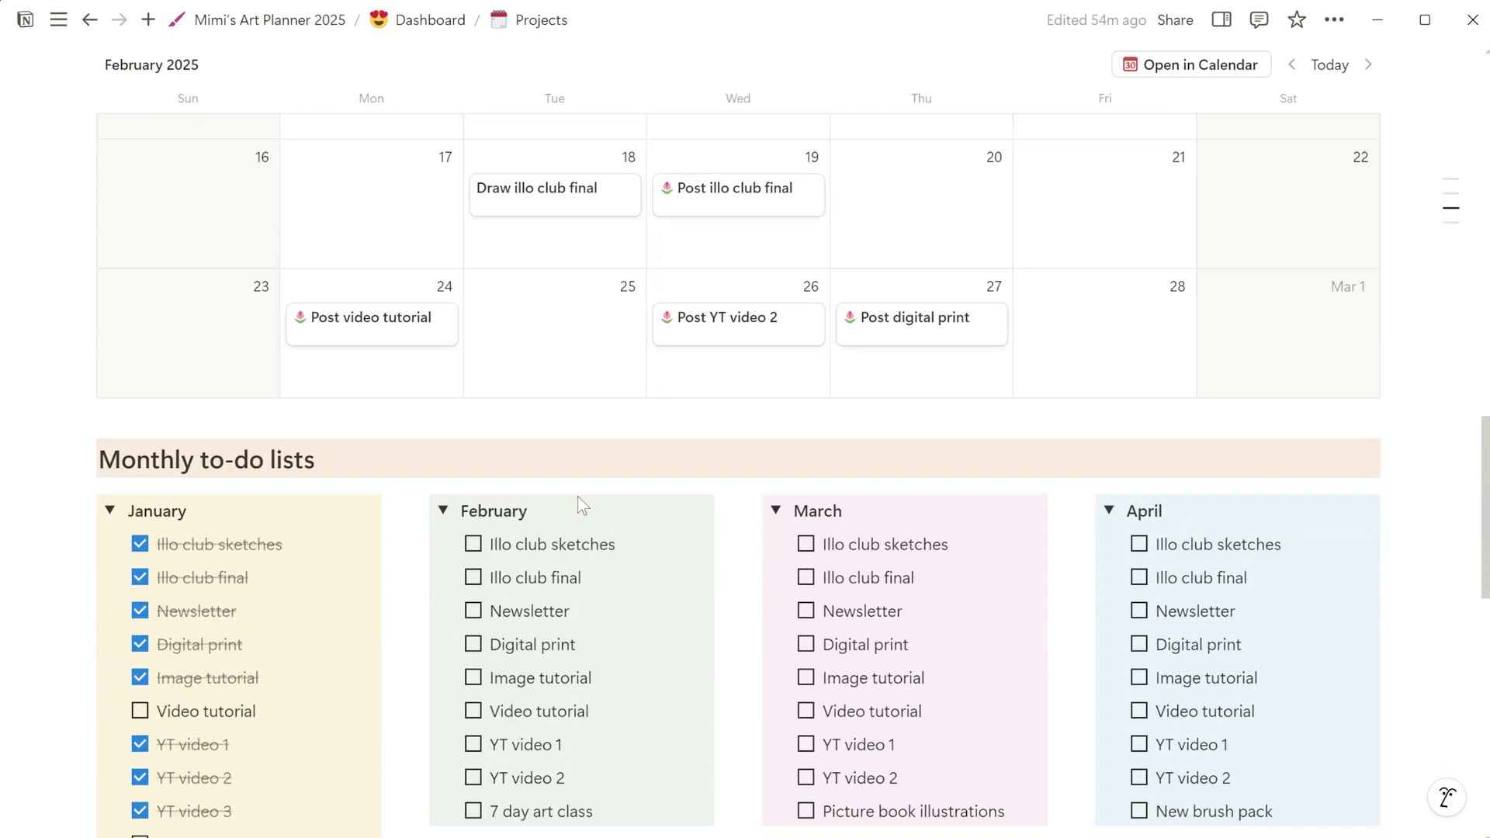
{"action": "scroll", "coordinate": [582, 502], "scroll_direction": "down", "scroll_amount": 4}
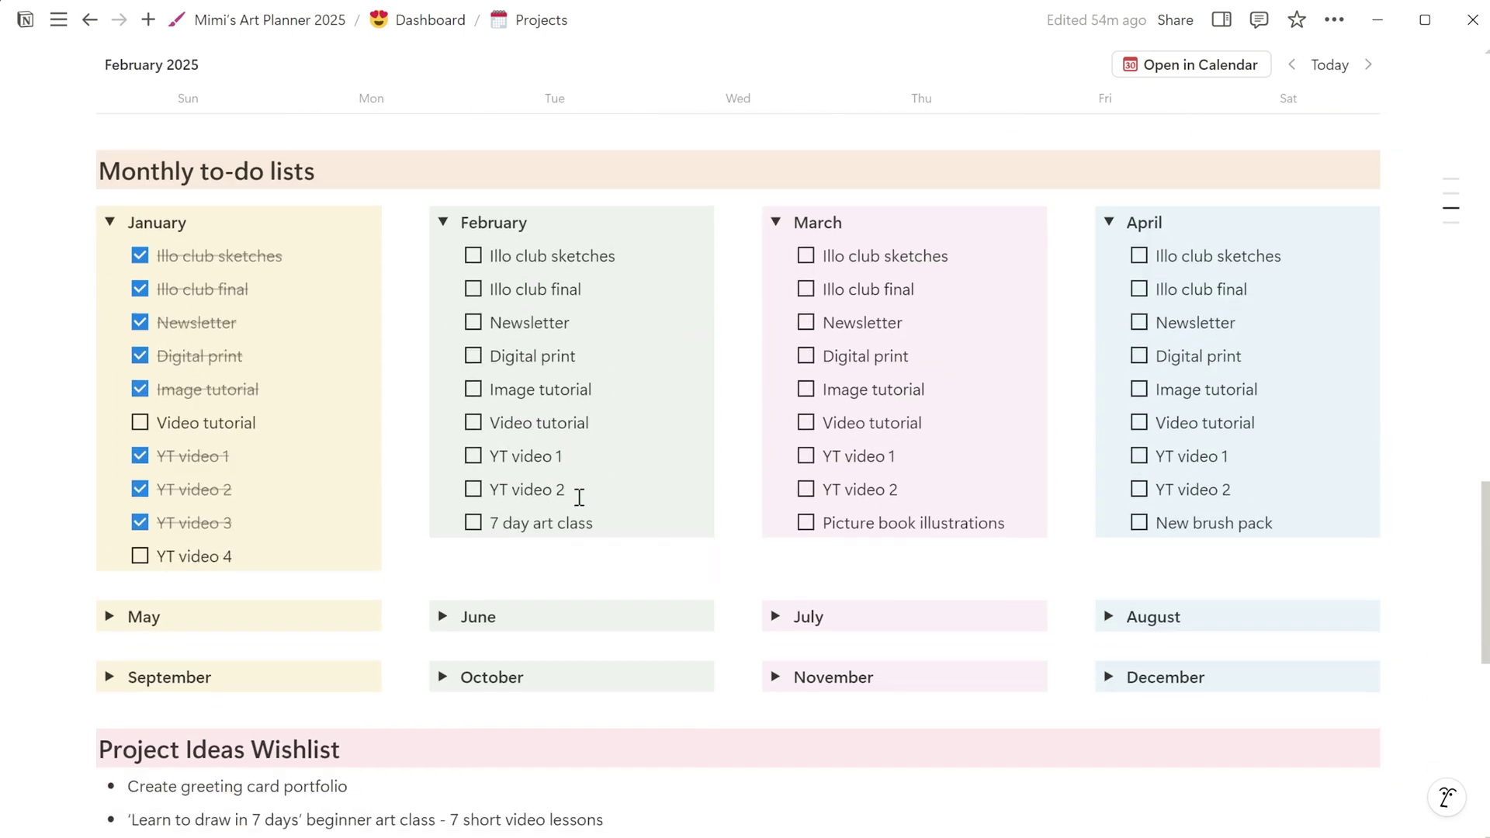
Step: Examine the ideas in the Project Ideas Wishlist at the end of the Projects page
{"action": "scroll", "coordinate": [579, 496], "scroll_direction": "down", "scroll_amount": 7}
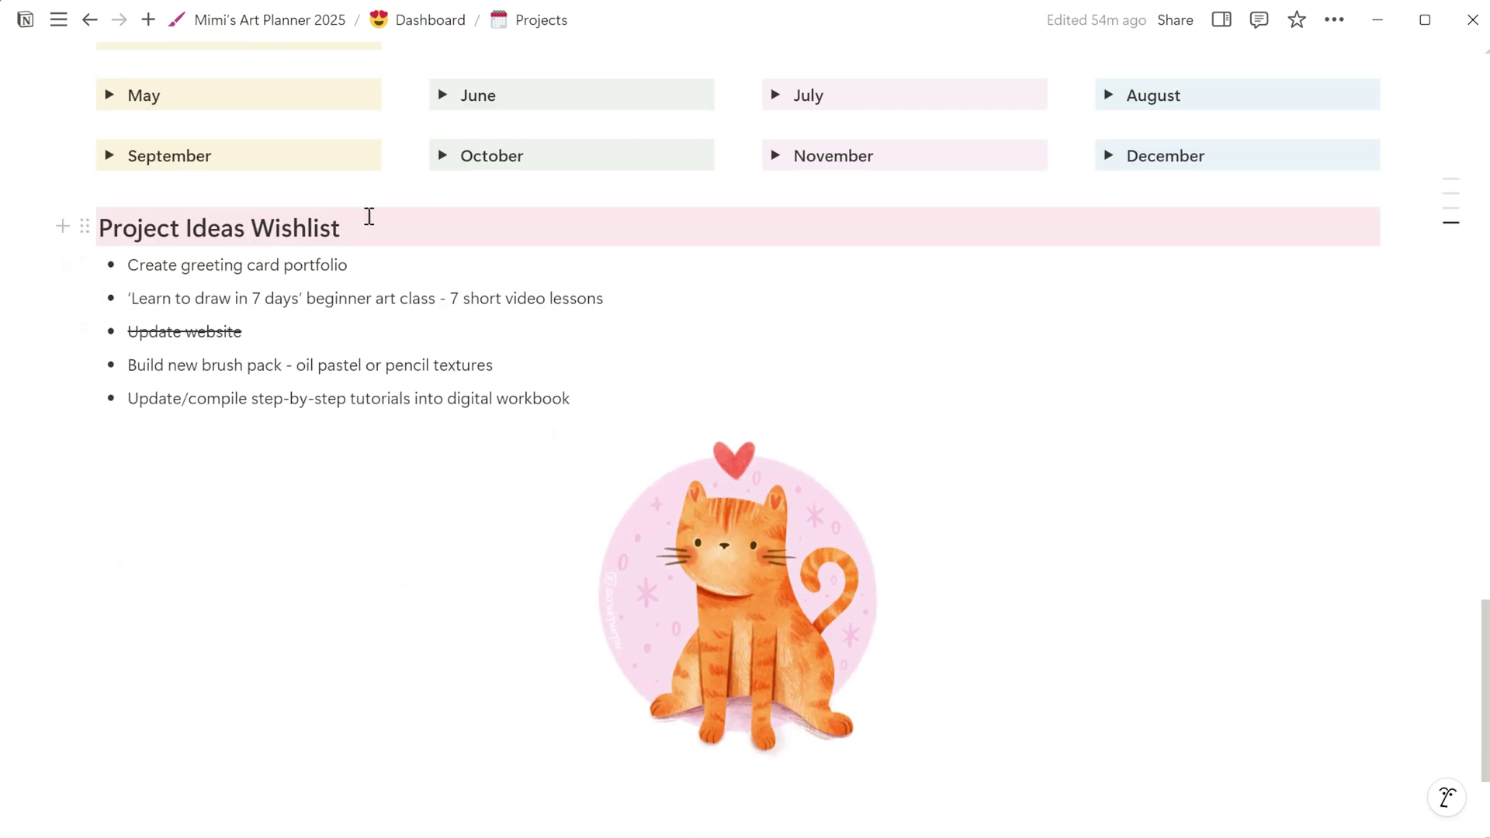
{"action": "scroll", "coordinate": [419, 236], "scroll_direction": "up", "scroll_amount": 1}
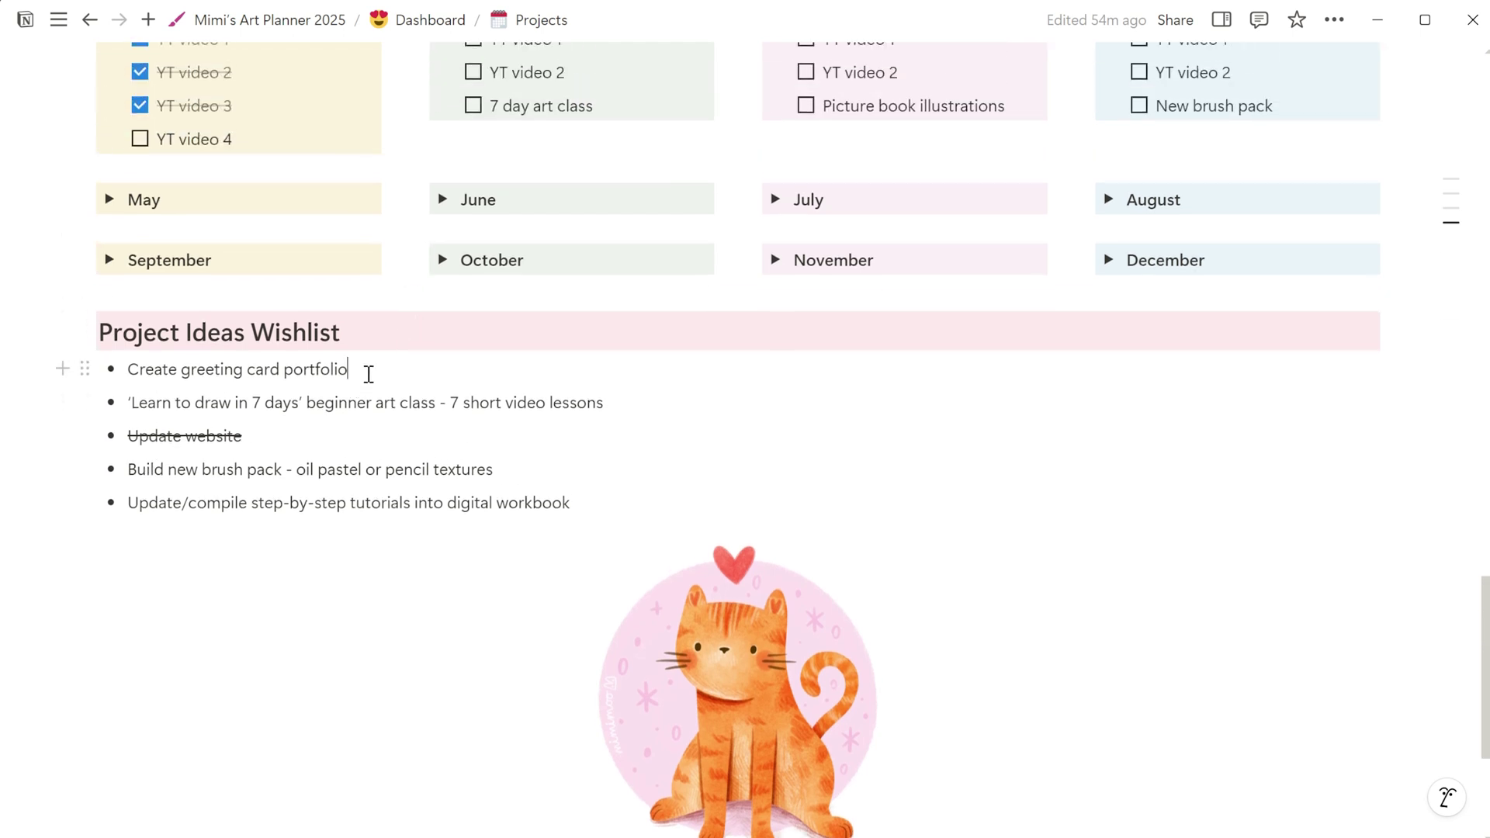
{"action": "left_click", "coordinate": [582, 444]}
{"action": "left_click", "coordinate": [603, 488]}
{"action": "left_click", "coordinate": [608, 506]}
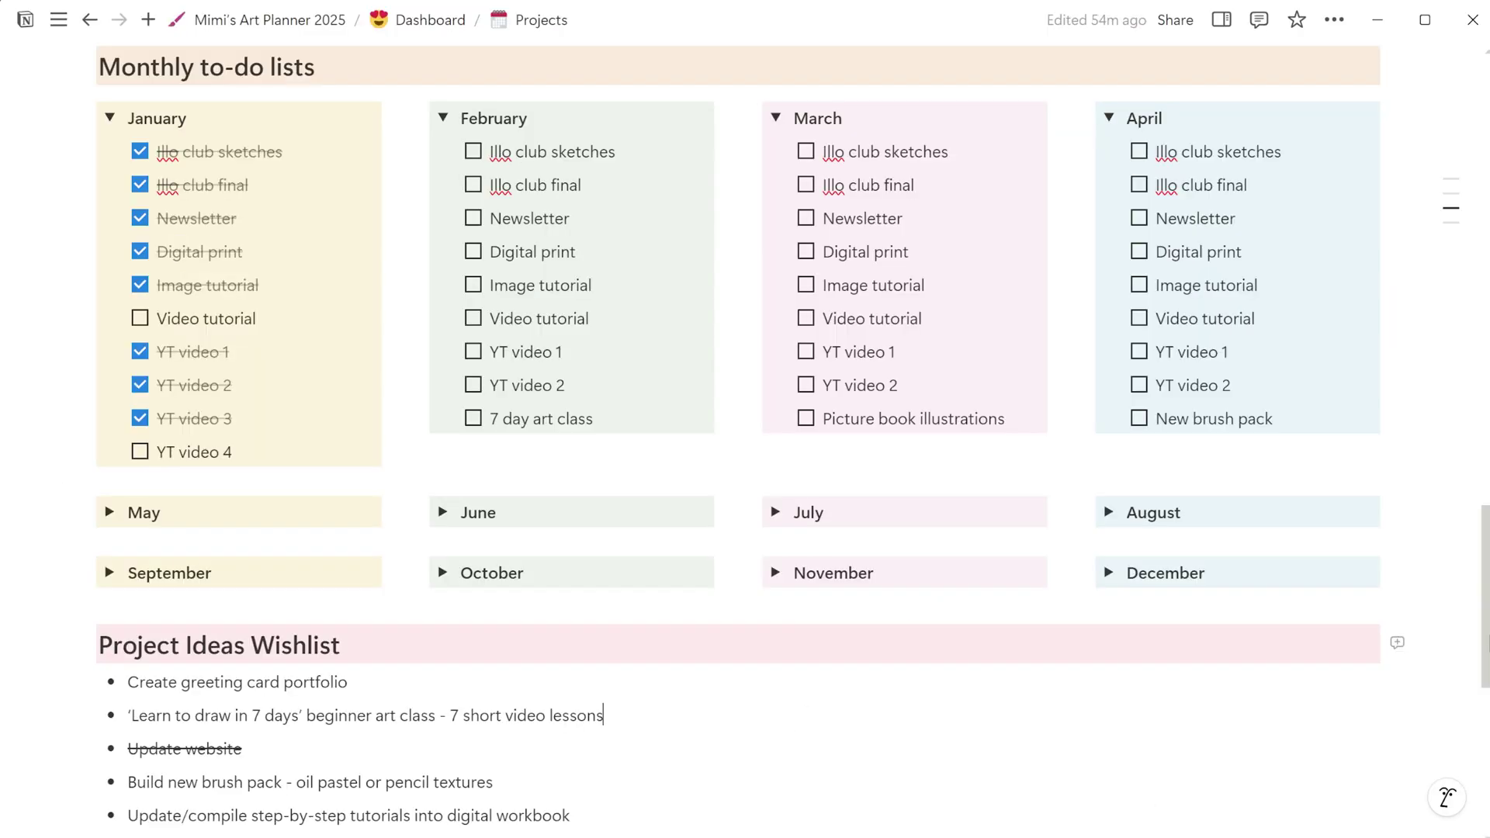
Step: Return to the planner's main page and open the Drawing Ideas page from its dashboard
{"action": "scroll", "coordinate": [1462, 295], "scroll_direction": "up", "scroll_amount": 20}
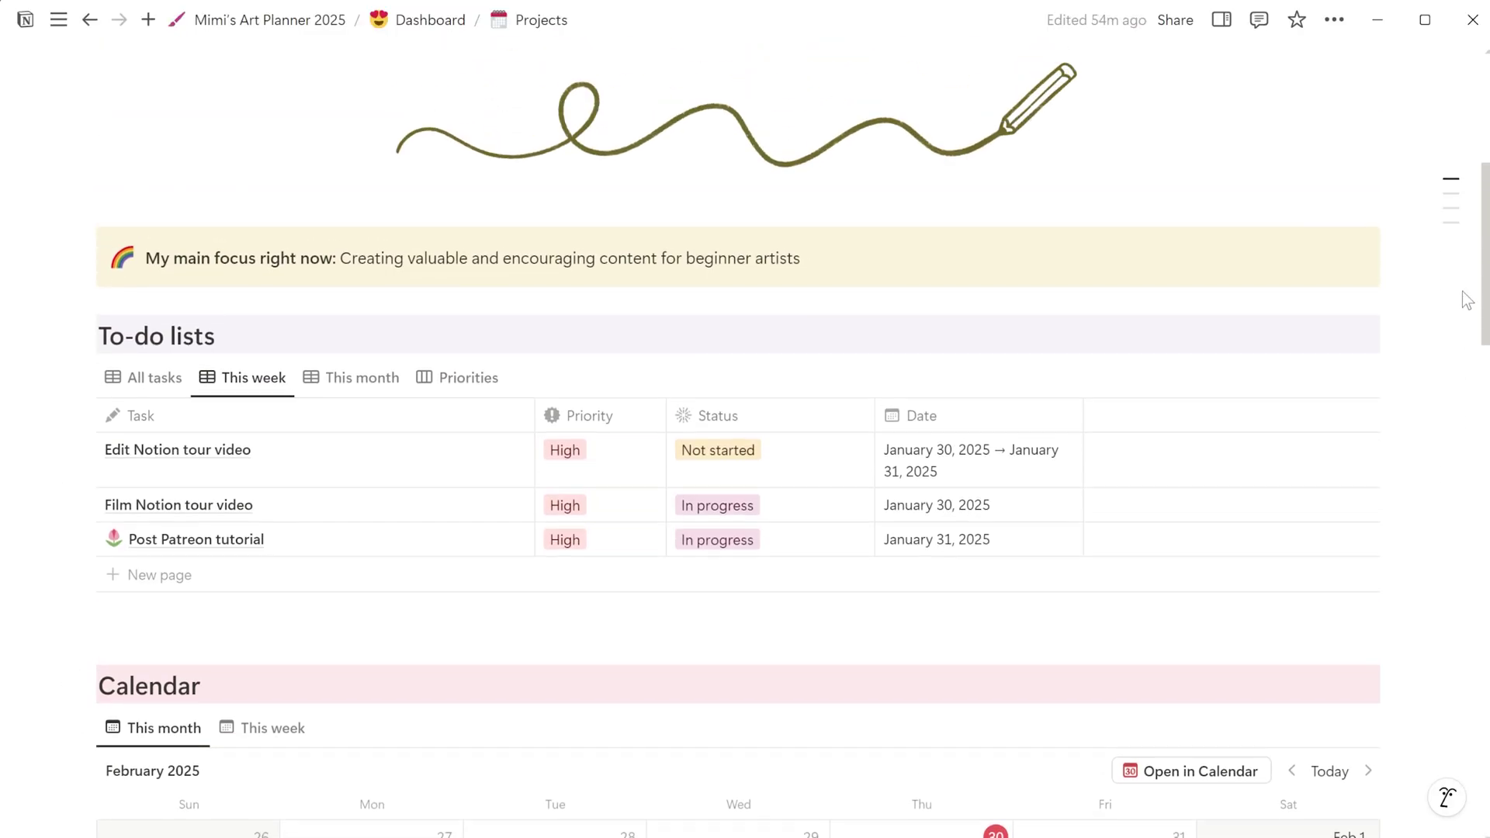
{"action": "scroll", "coordinate": [1462, 295], "scroll_direction": "up", "scroll_amount": 5}
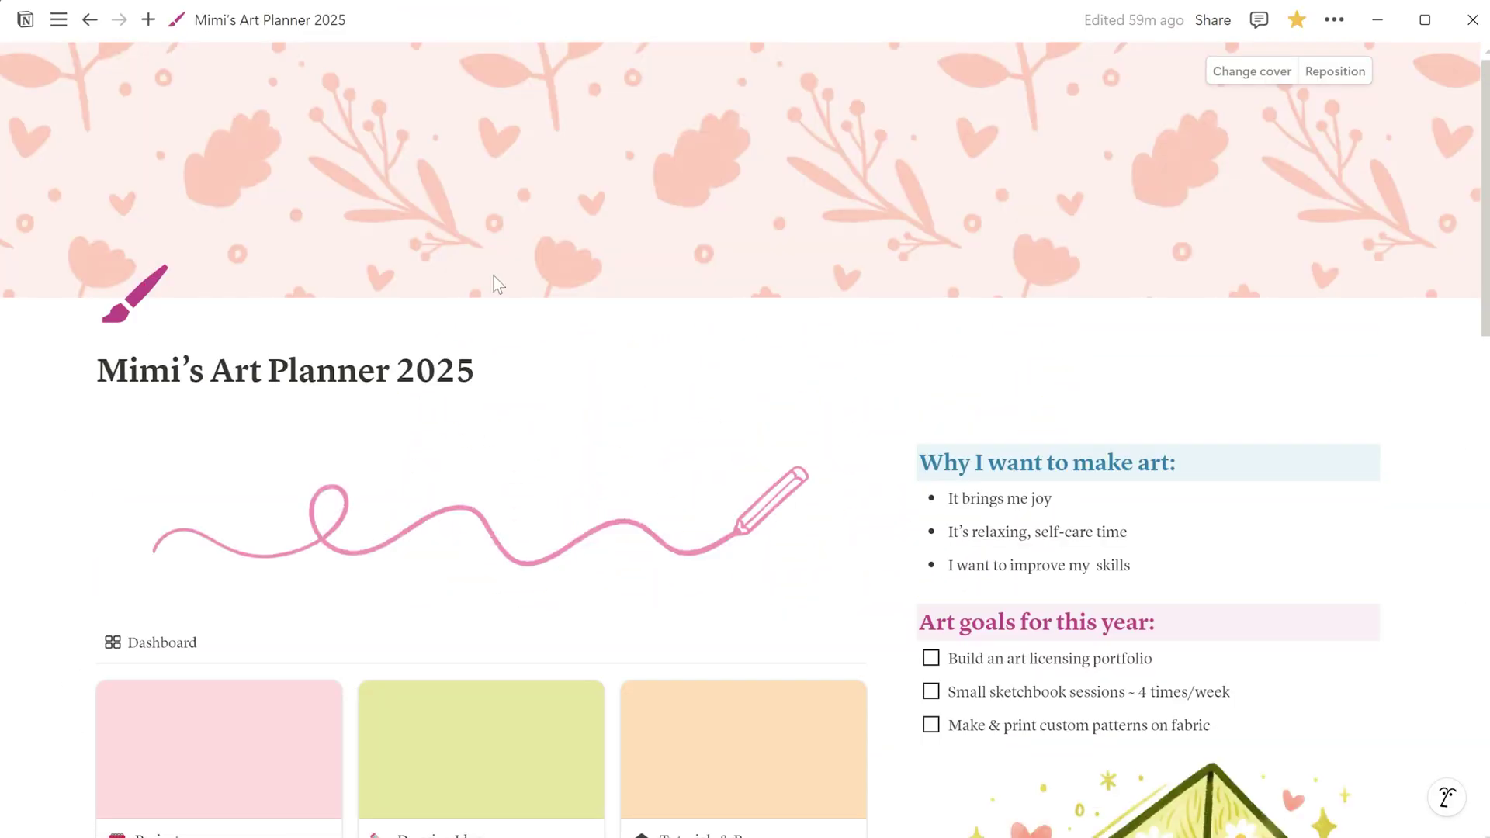
{"action": "scroll", "coordinate": [526, 319], "scroll_direction": "down", "scroll_amount": 5}
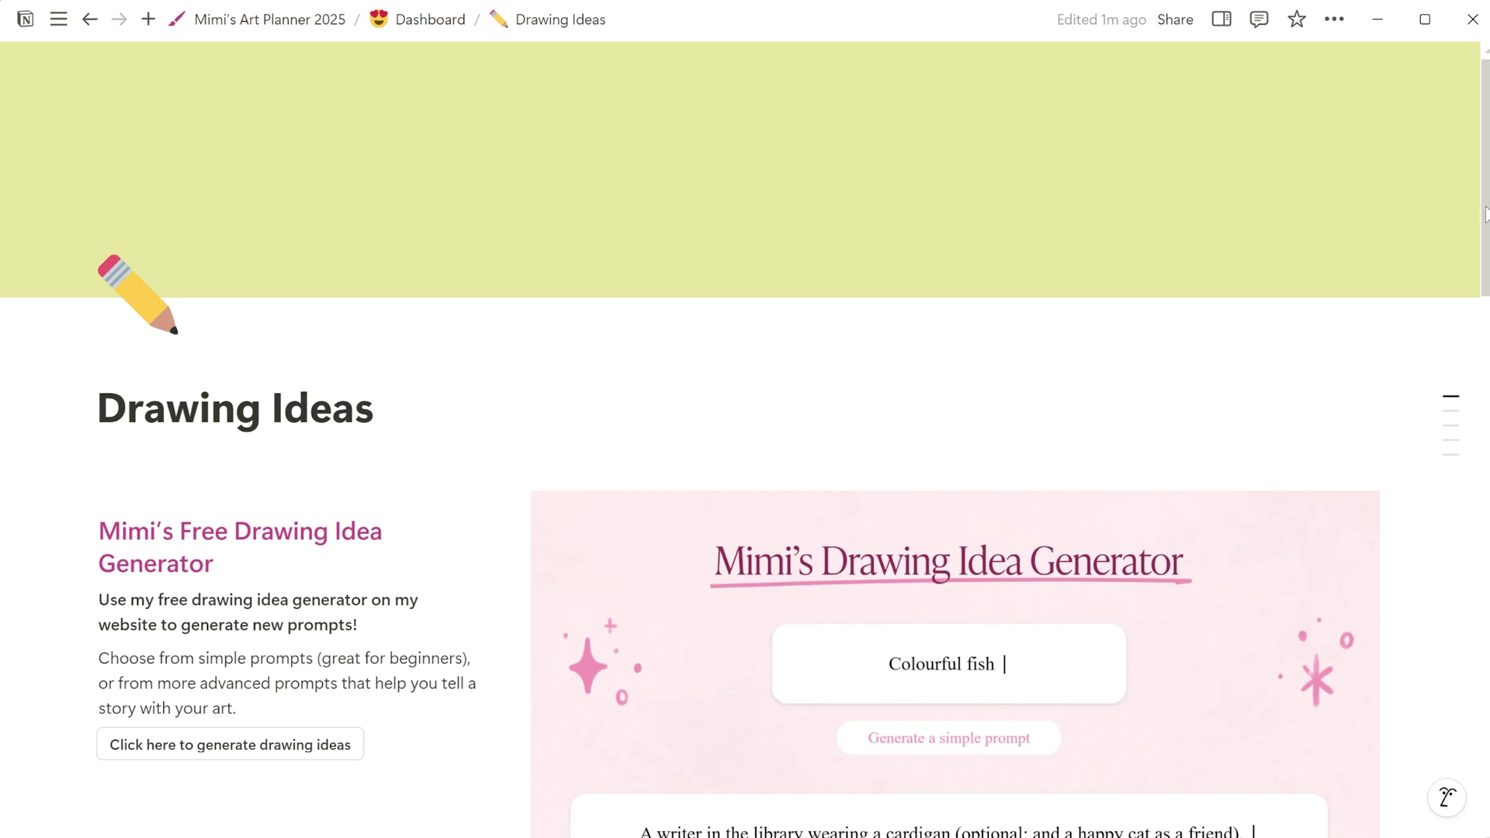
Step: Look through the Drawing Ideas page's idea generator, embedded video and simple, character, animal and environment prompt checklists
{"action": "left_click_drag", "start_coordinate": [1484, 213], "coordinate": [1484, 279]}
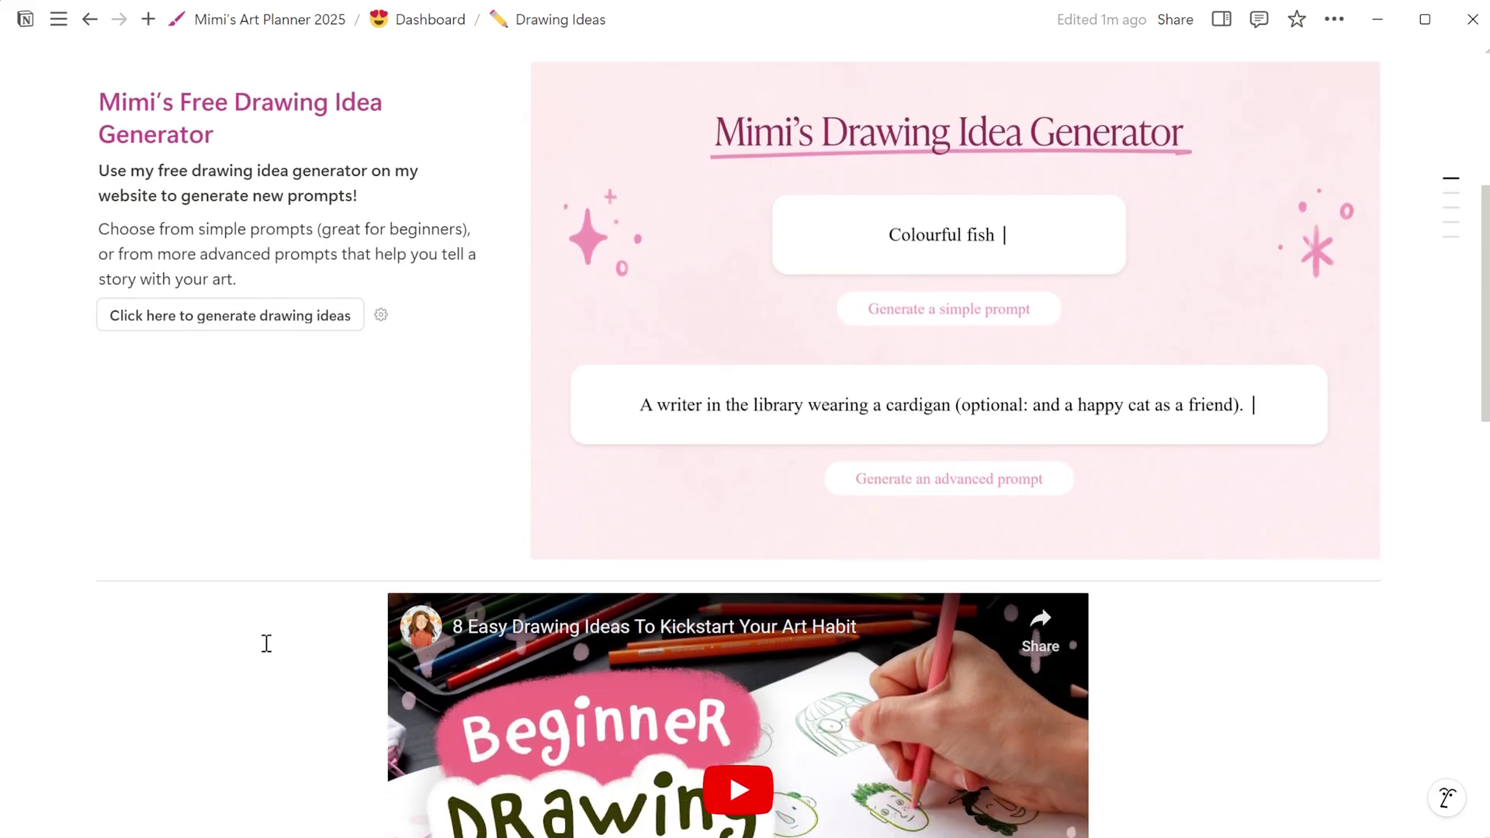
{"action": "scroll", "coordinate": [267, 644], "scroll_direction": "down", "scroll_amount": 4}
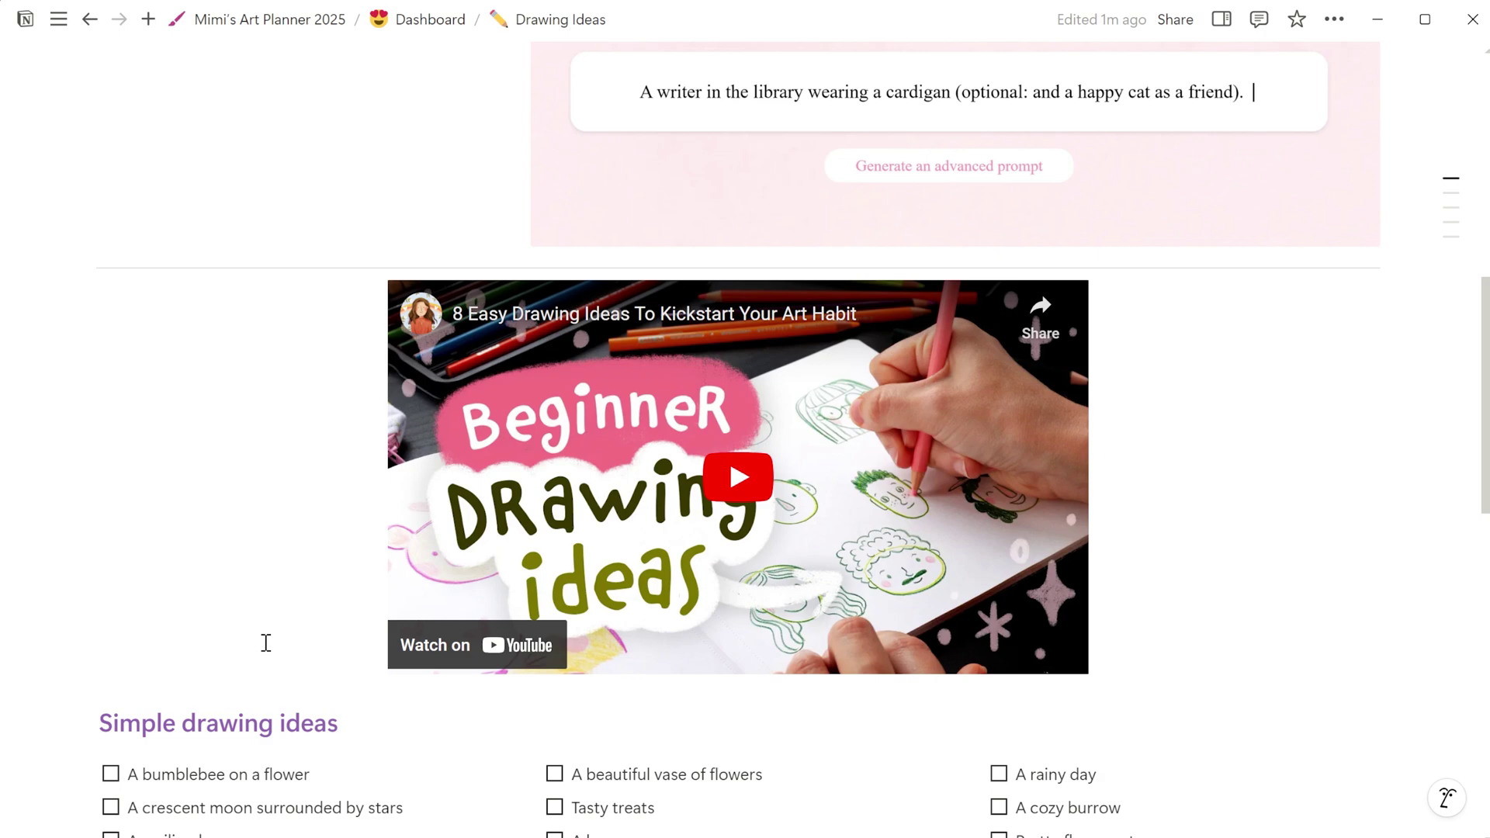
{"action": "scroll", "coordinate": [266, 642], "scroll_direction": "down", "scroll_amount": 8}
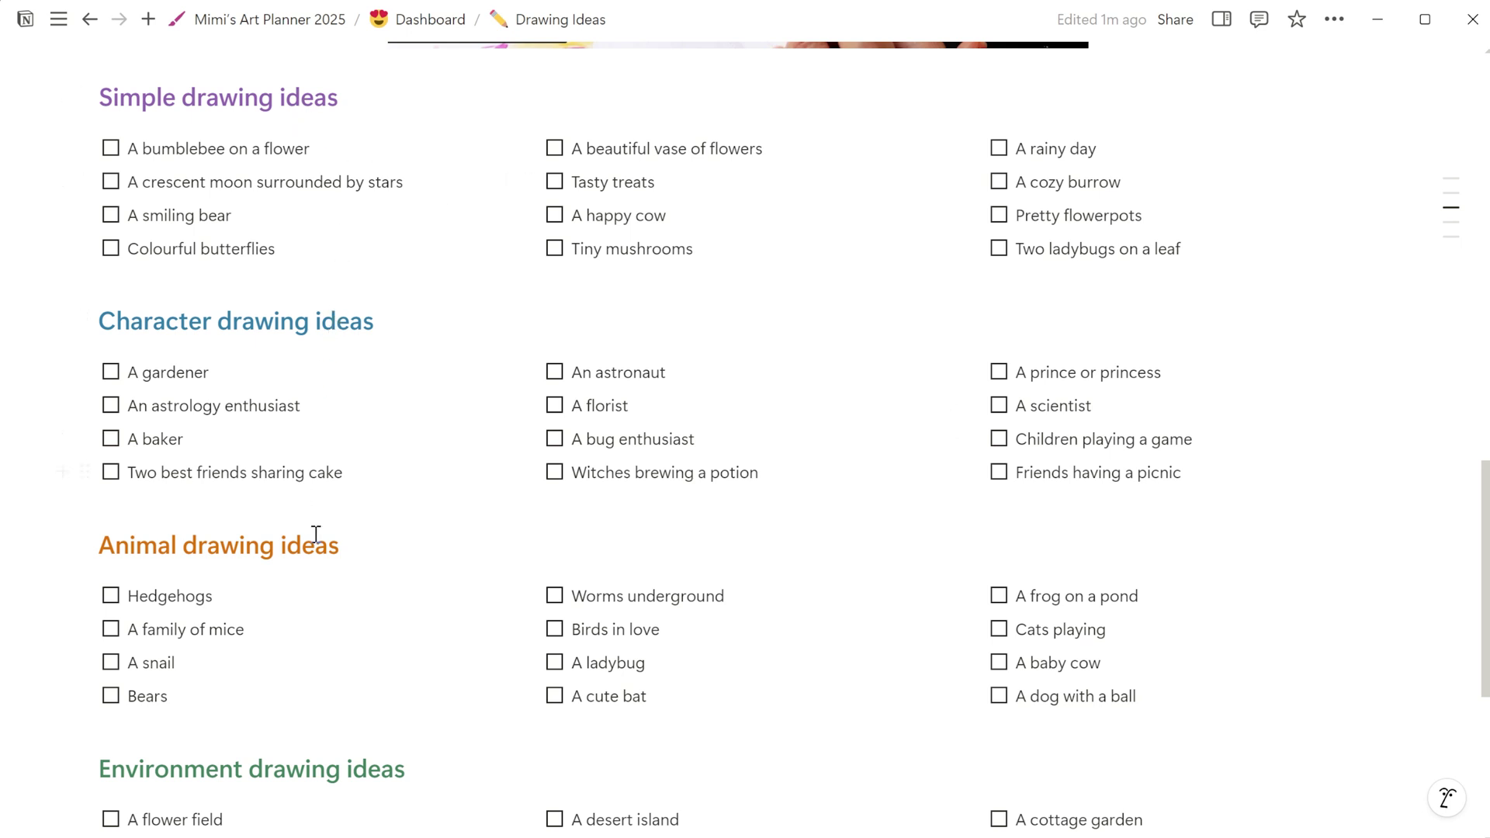
{"action": "scroll", "coordinate": [316, 532], "scroll_direction": "down", "scroll_amount": 3}
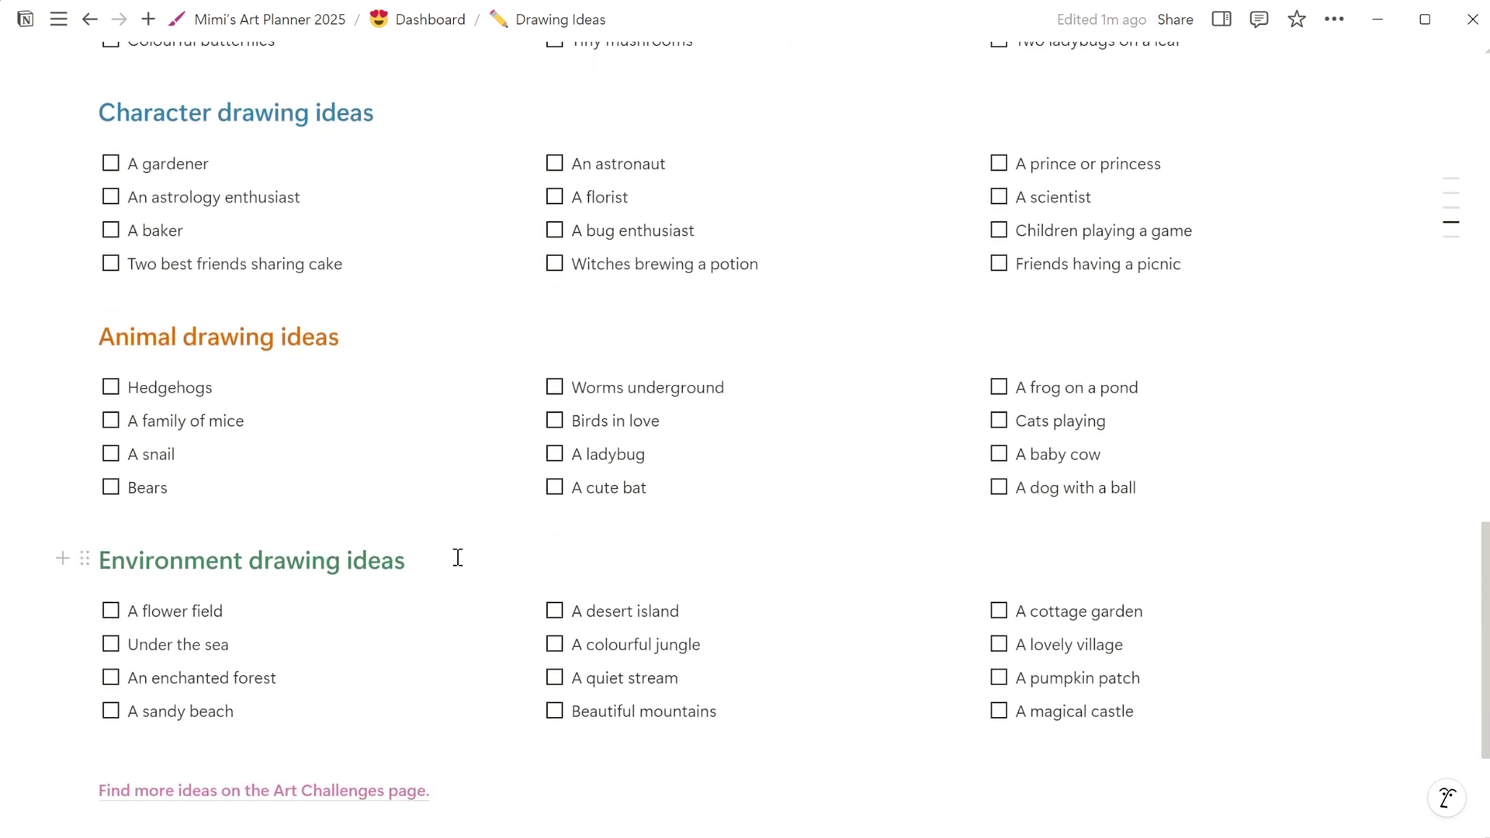
{"action": "scroll", "coordinate": [457, 558], "scroll_direction": "up", "scroll_amount": 3}
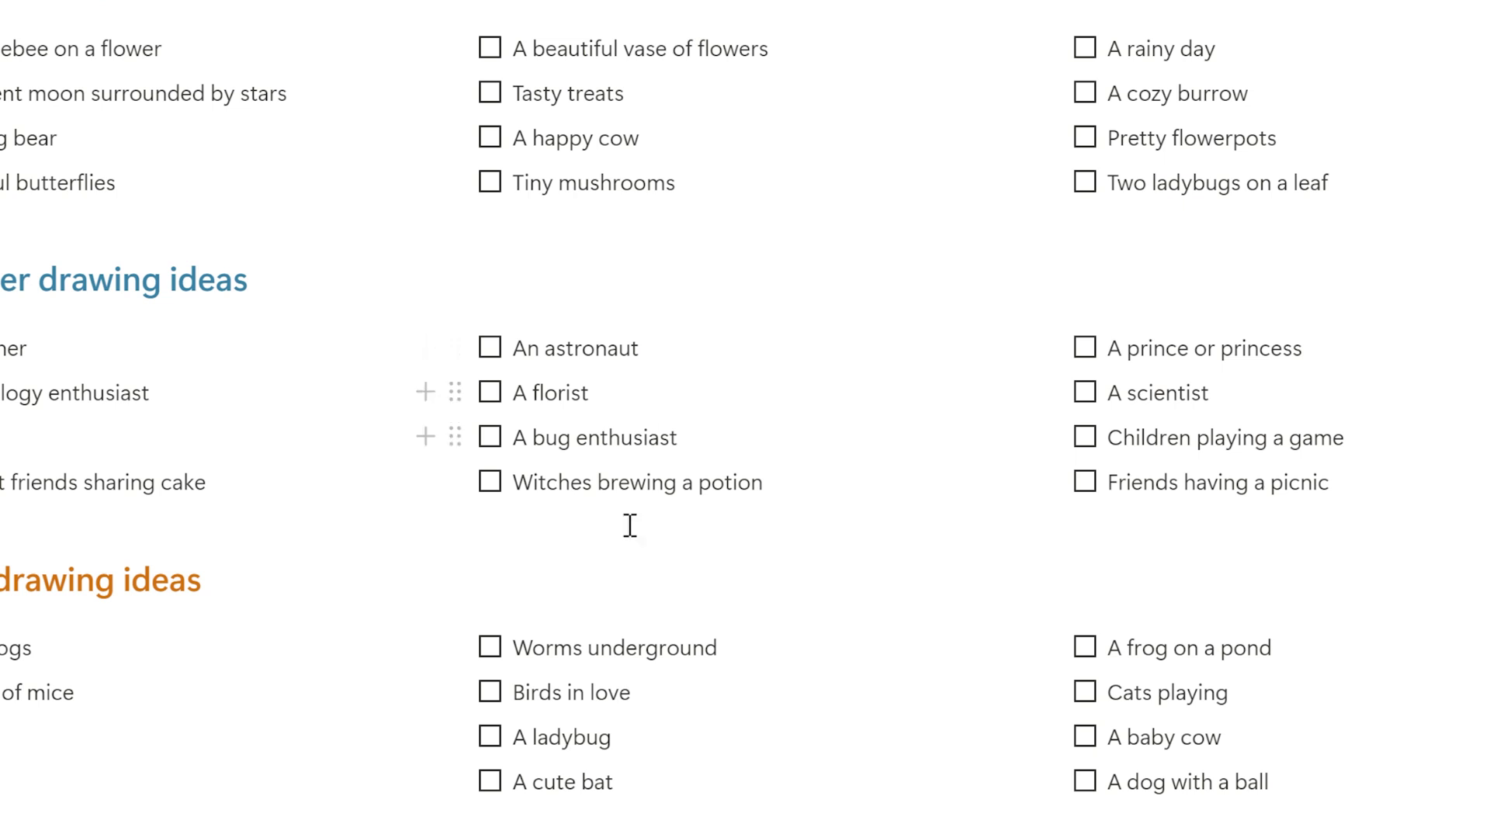
{"action": "scroll", "coordinate": [781, 631], "scroll_direction": "down", "scroll_amount": 2}
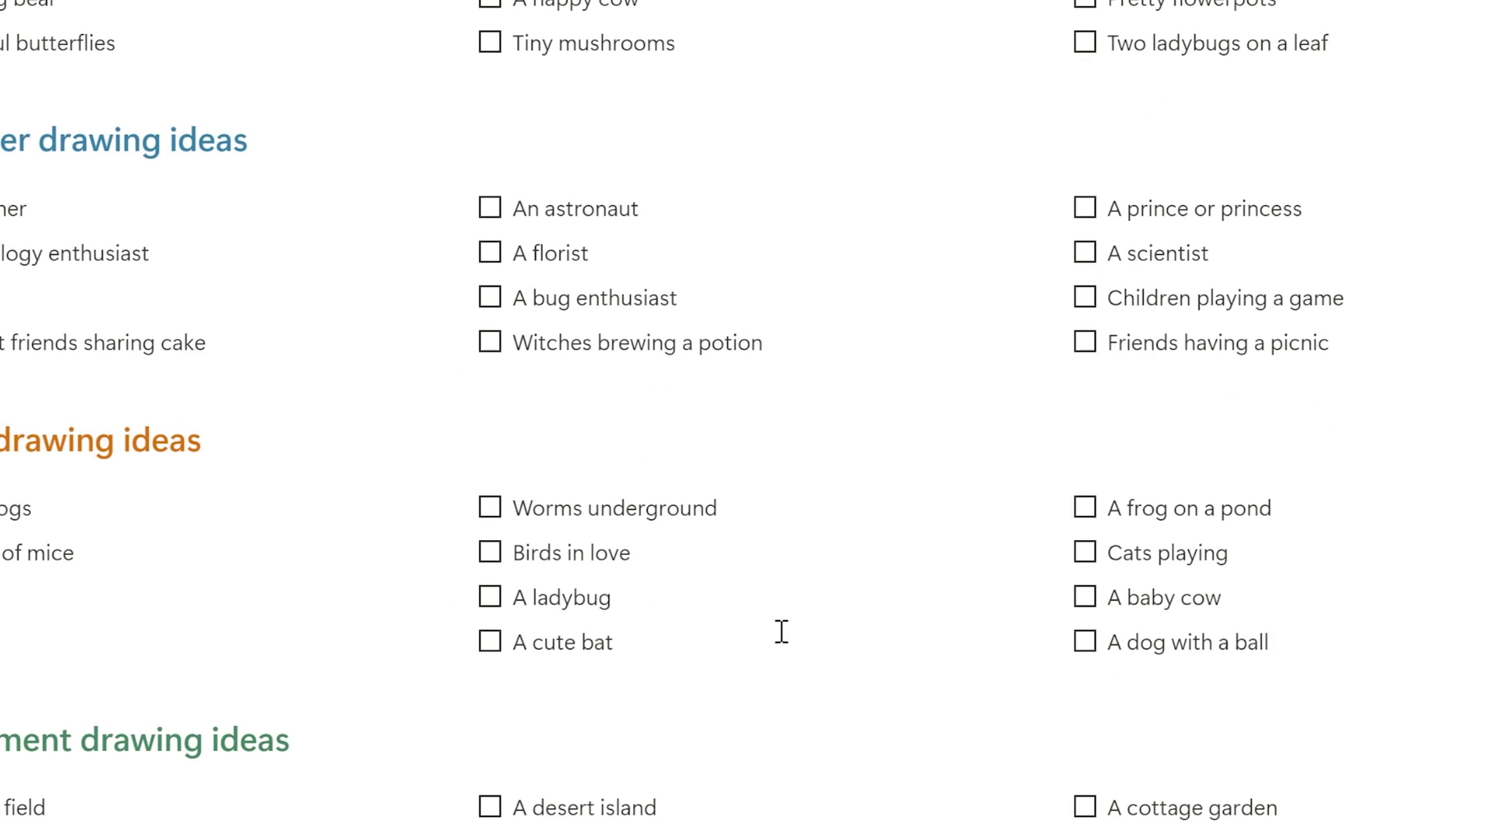
Step: Skim the remaining drawing prompt checklists and the free video resources on the Tutorials & Resources page
{"action": "scroll", "coordinate": [781, 631], "scroll_direction": "down", "scroll_amount": 2}
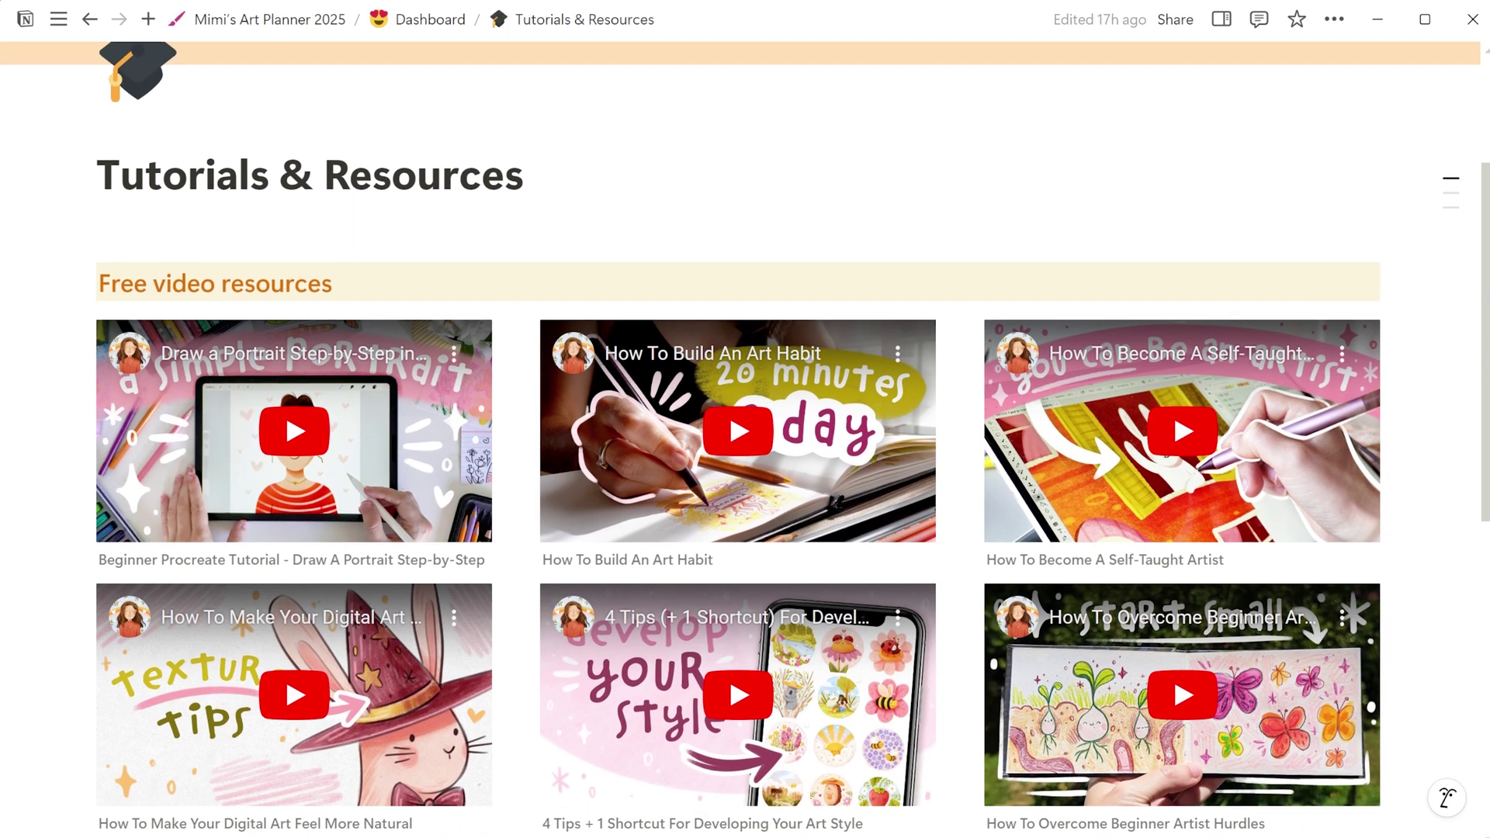
{"action": "scroll", "coordinate": [1164, 388], "scroll_direction": "down", "scroll_amount": 1}
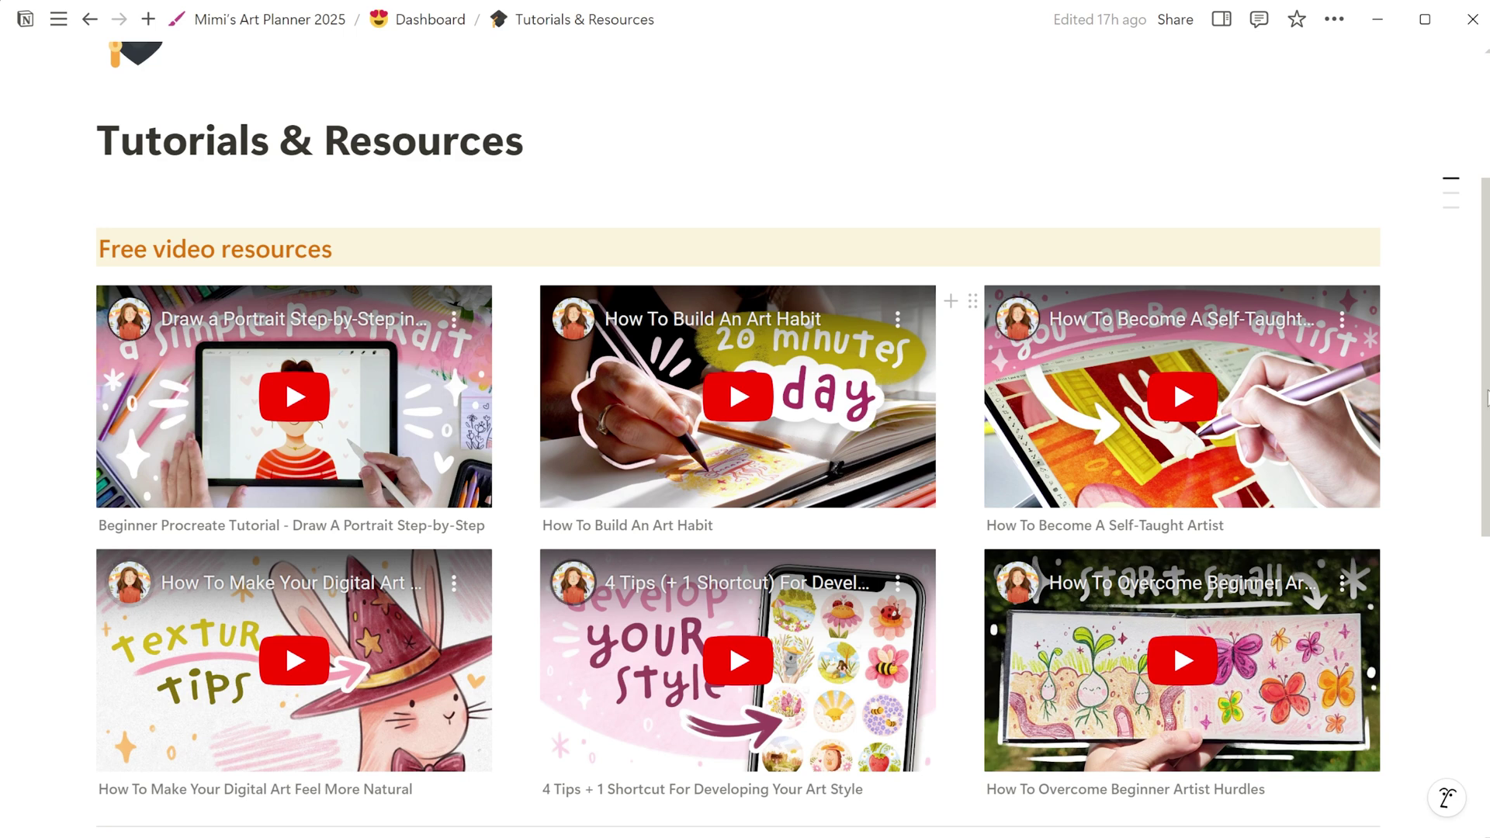
{"action": "left_click_drag", "start_coordinate": [1486, 397], "coordinate": [1485, 442]}
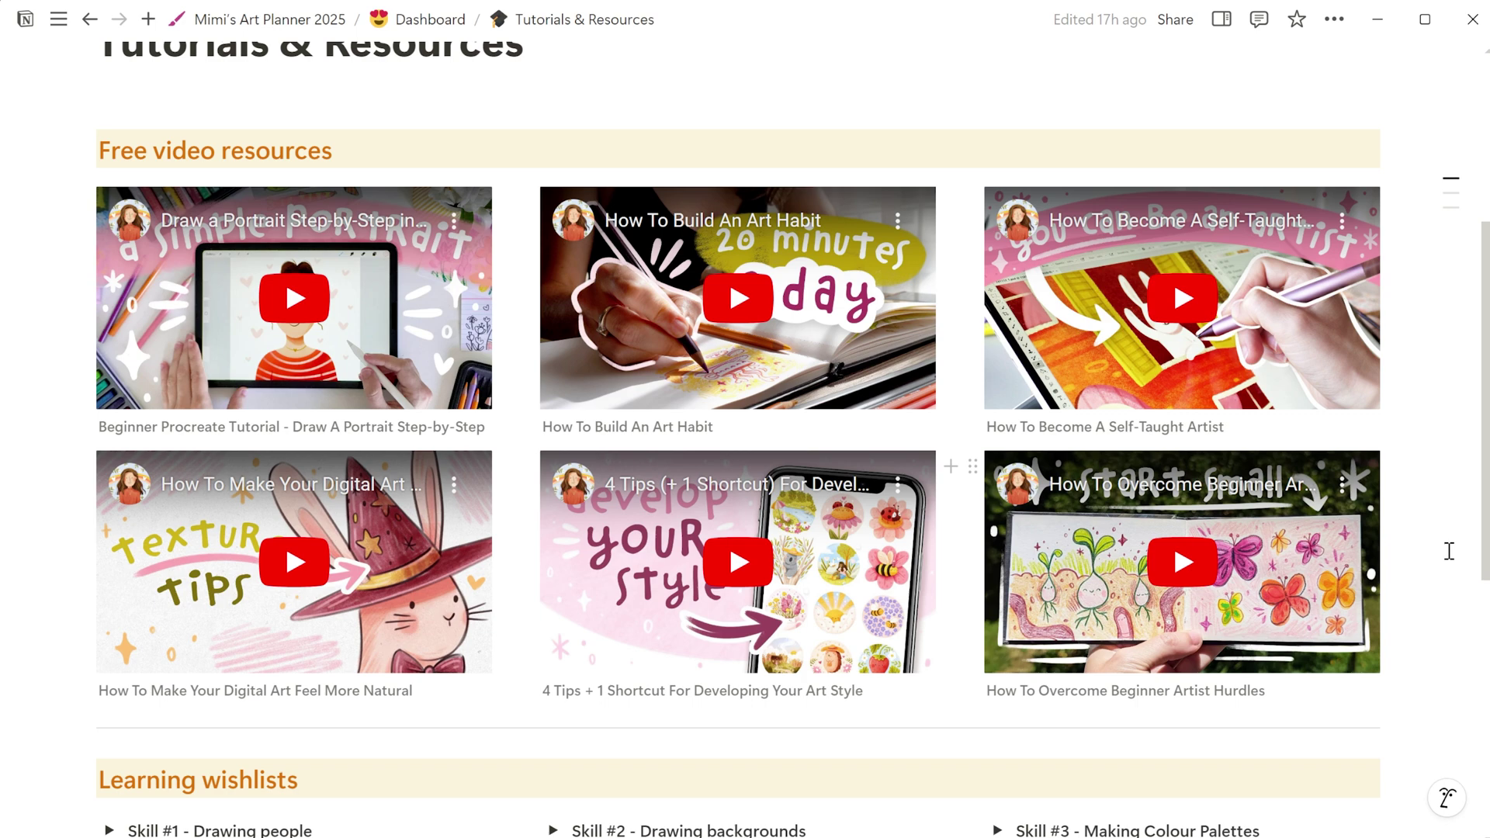
{"action": "scroll", "coordinate": [1448, 551], "scroll_direction": "down", "scroll_amount": 3}
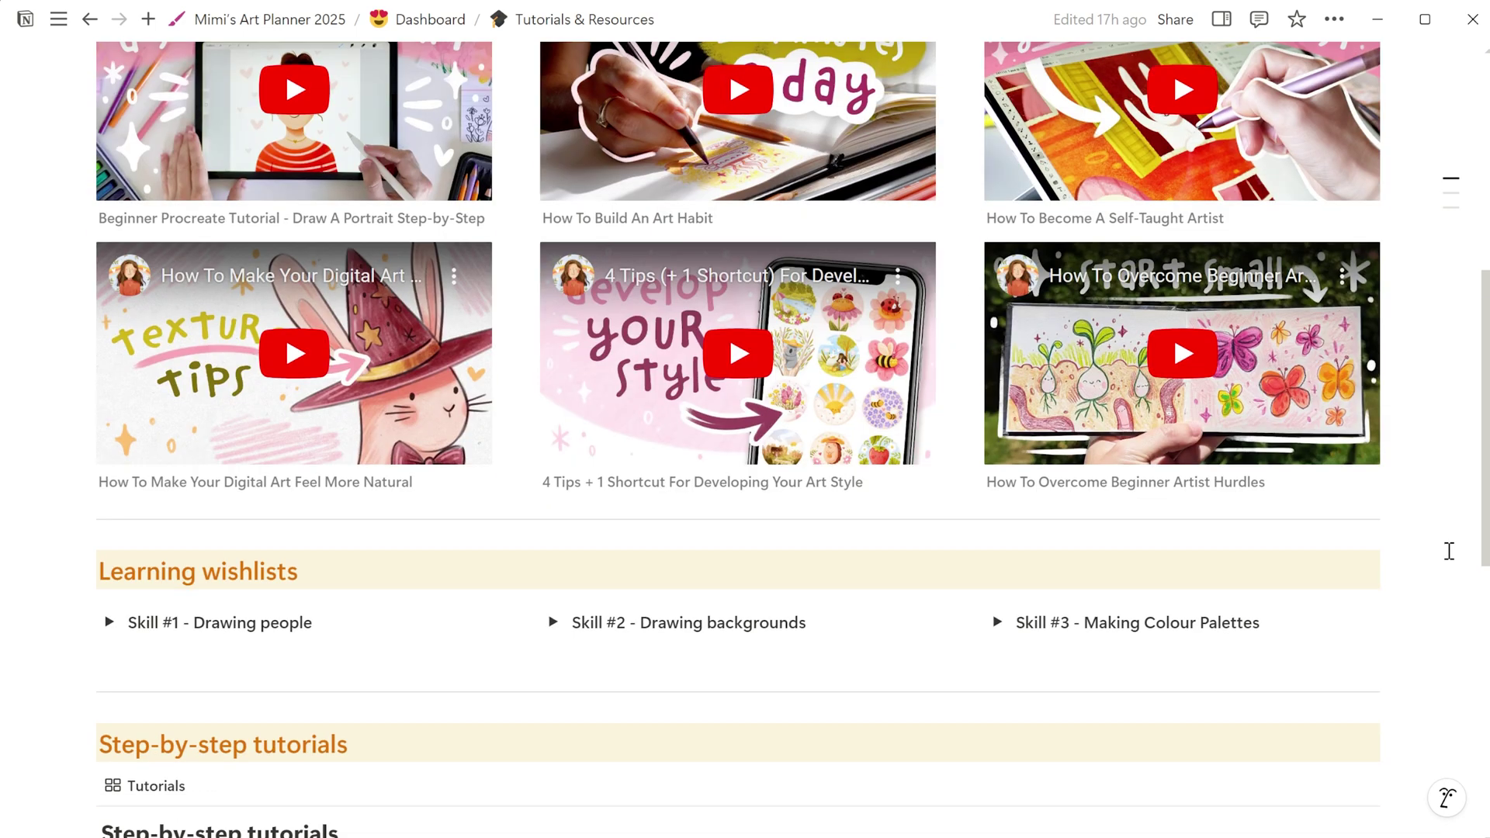
Step: Expand the drawing people, drawing backgrounds and making colour palettes lists under Learning wishlists
{"action": "scroll", "coordinate": [1448, 551], "scroll_direction": "down", "scroll_amount": 3}
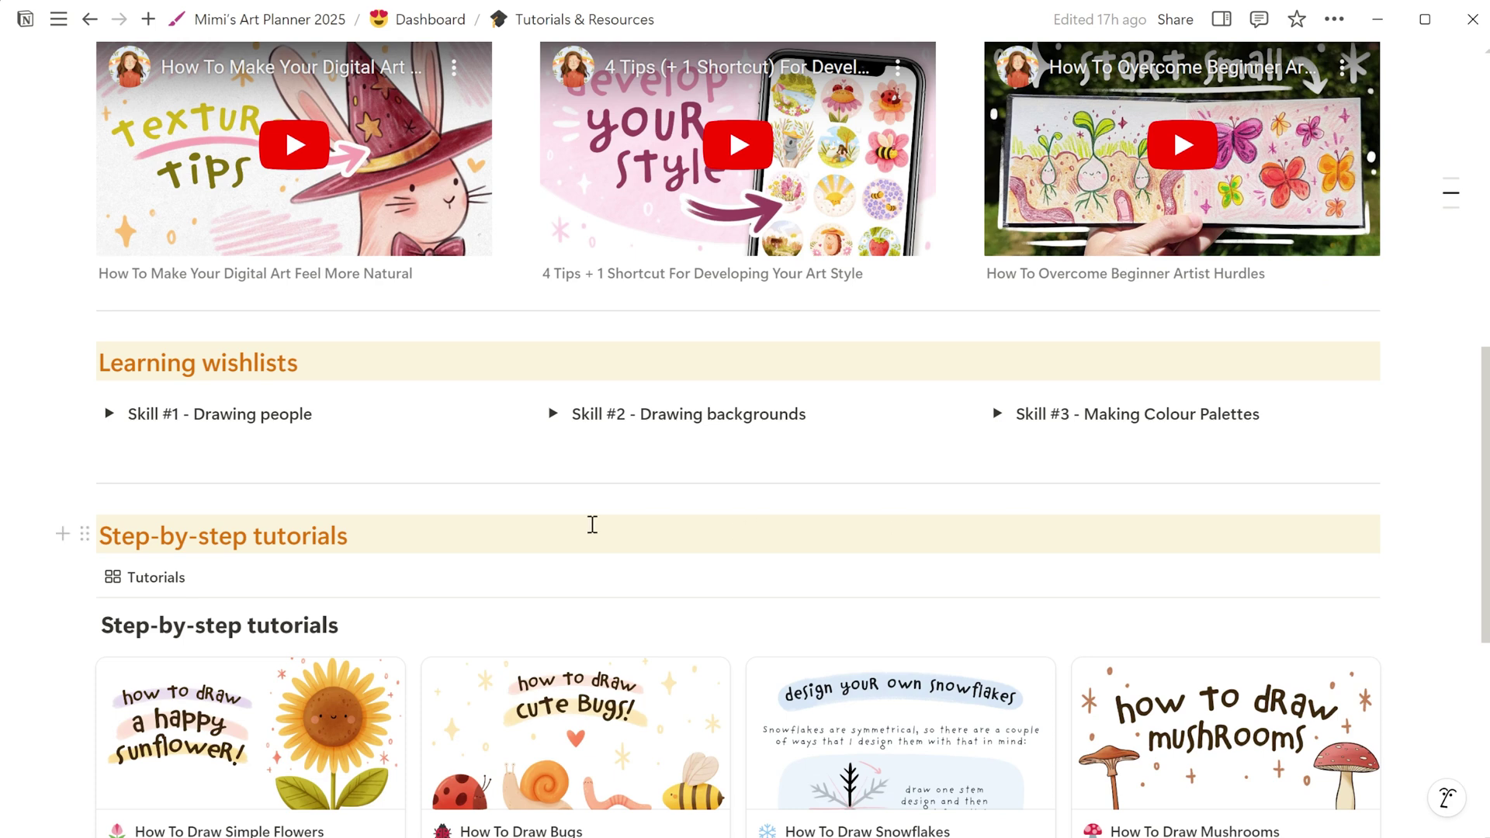
{"action": "left_click", "coordinate": [109, 413]}
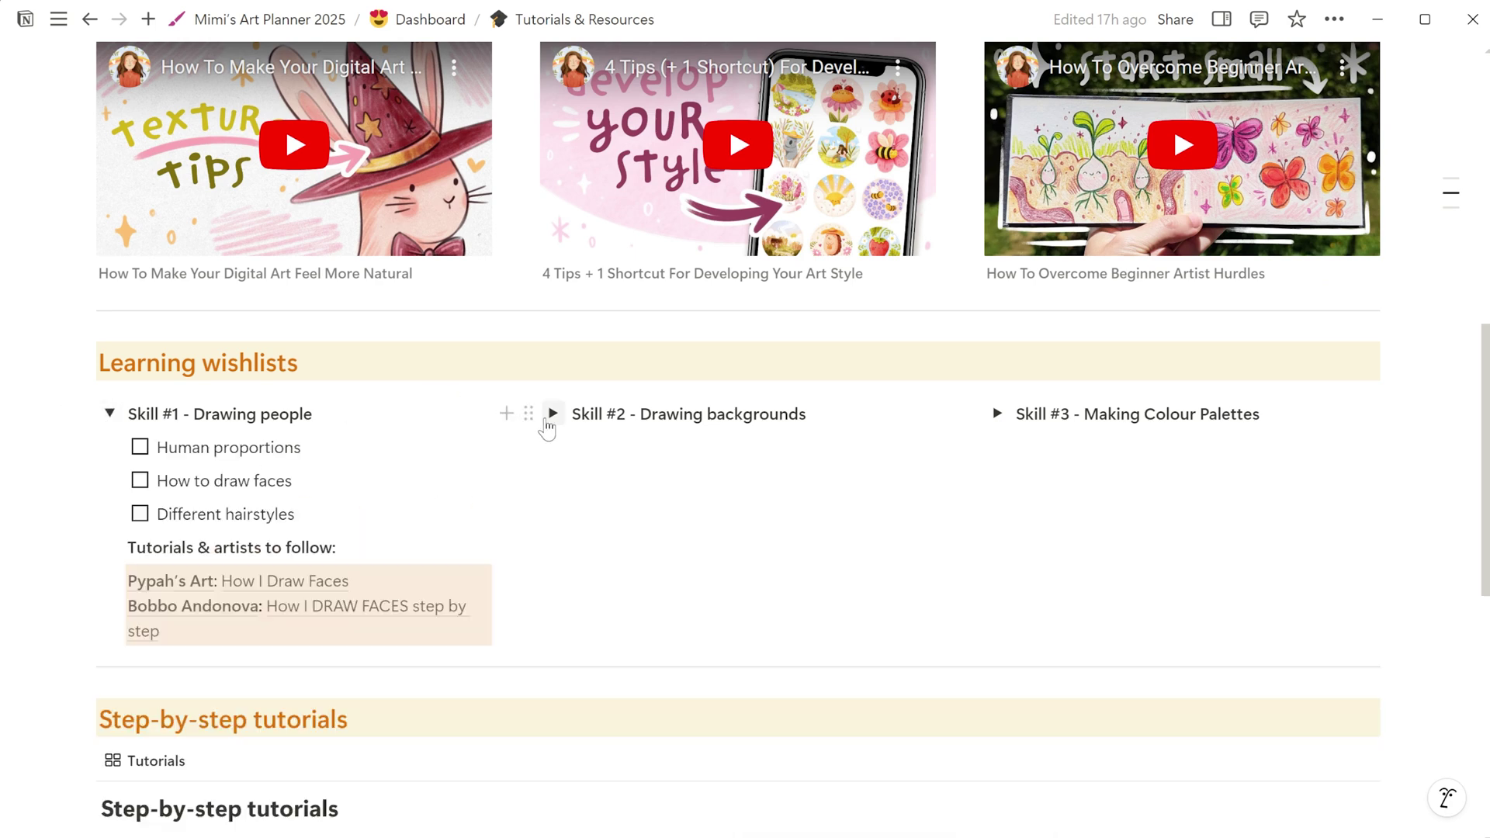
{"action": "left_click", "coordinate": [553, 414]}
{"action": "left_click", "coordinate": [997, 413]}
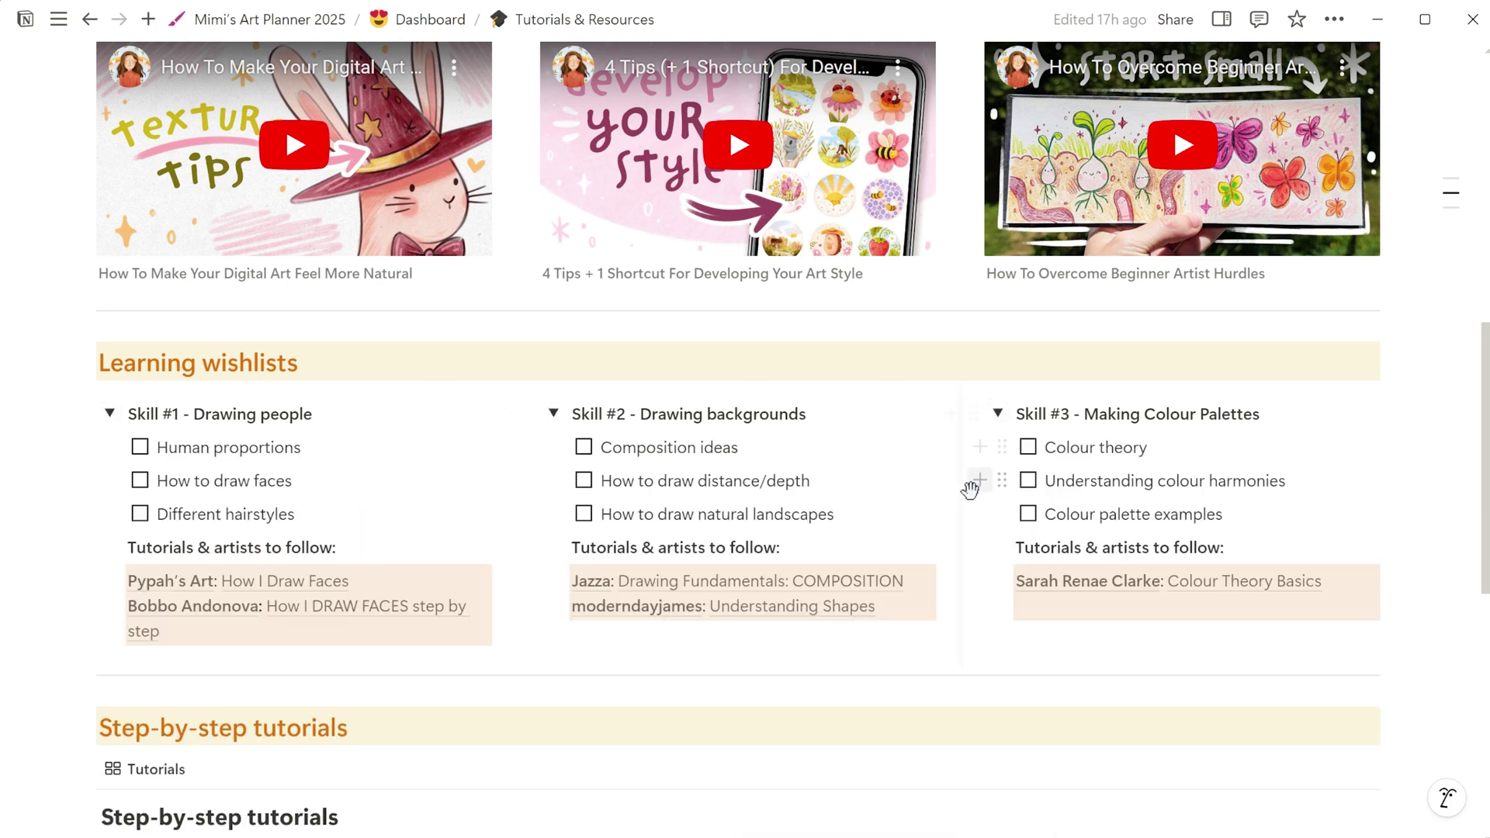
{"action": "left_click", "coordinate": [279, 414]}
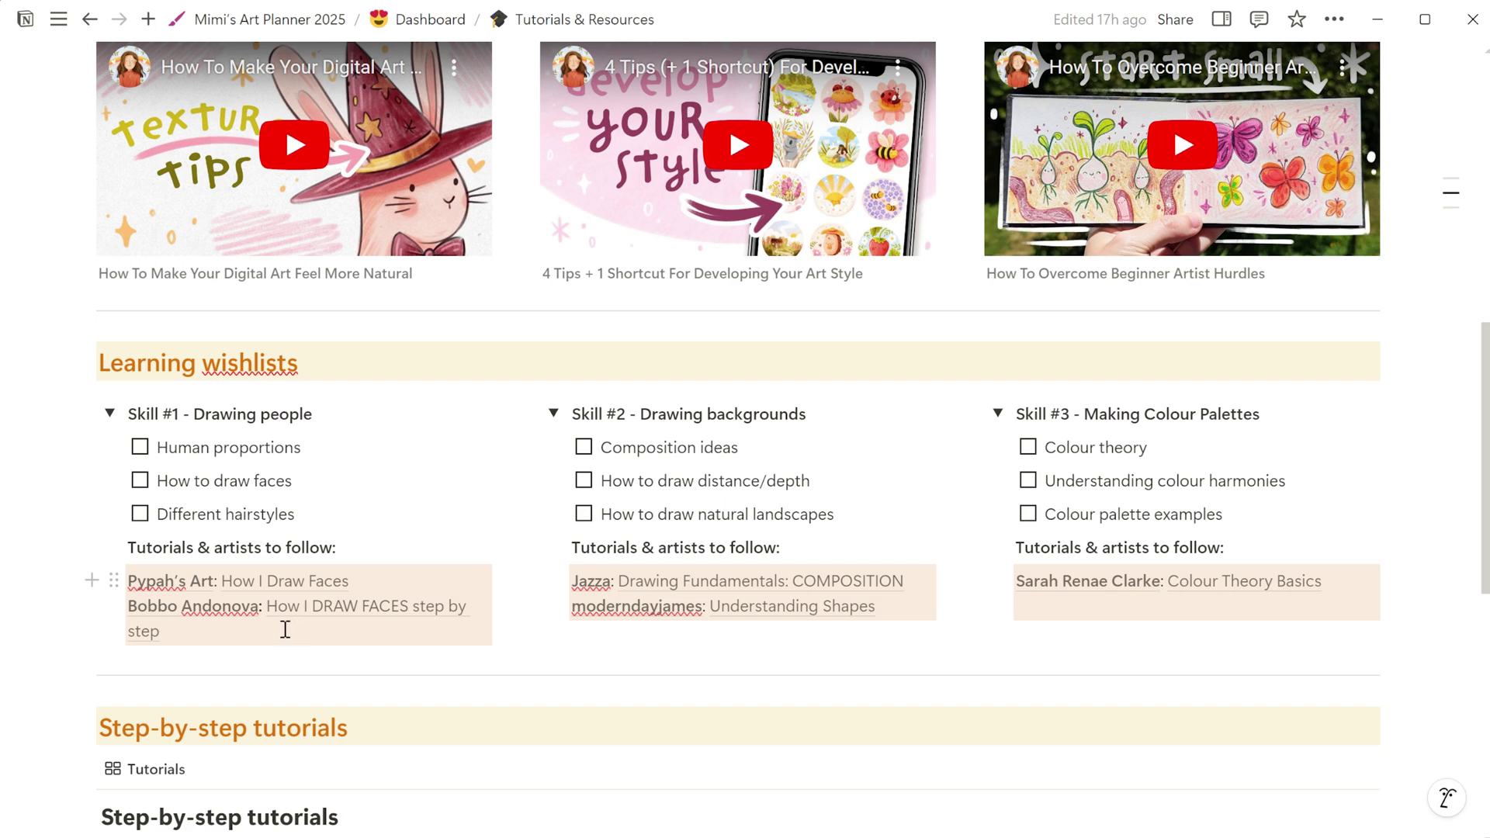
{"action": "scroll", "coordinate": [285, 630], "scroll_direction": "down", "scroll_amount": 2}
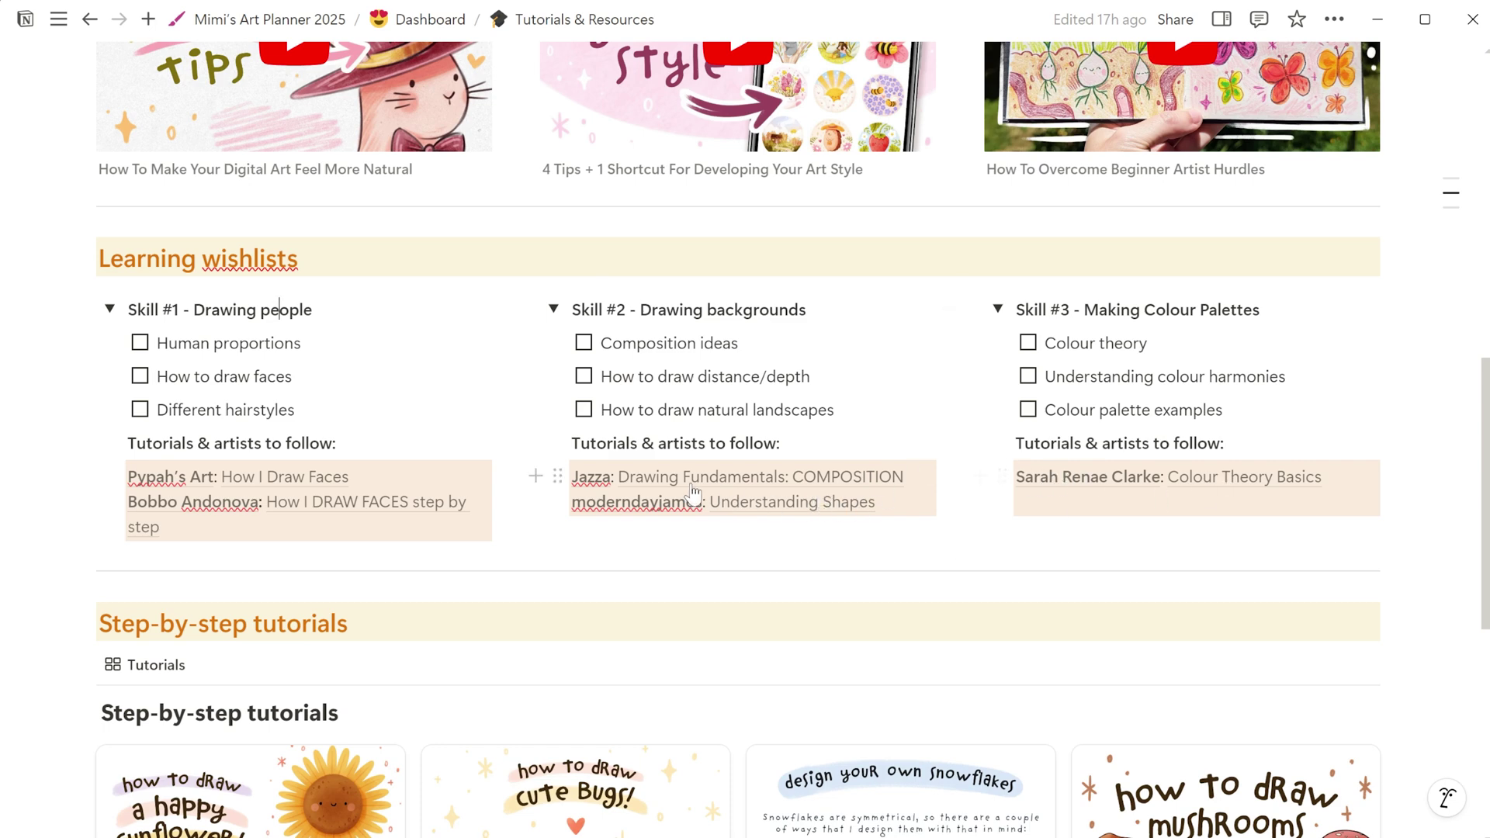
Step: Open the How To Draw Simple Flowers step-by-step tutorial and look through it and the How To Draw Simple Animal Faces tutorial
{"action": "scroll", "coordinate": [360, 540], "scroll_direction": "down", "scroll_amount": 6}
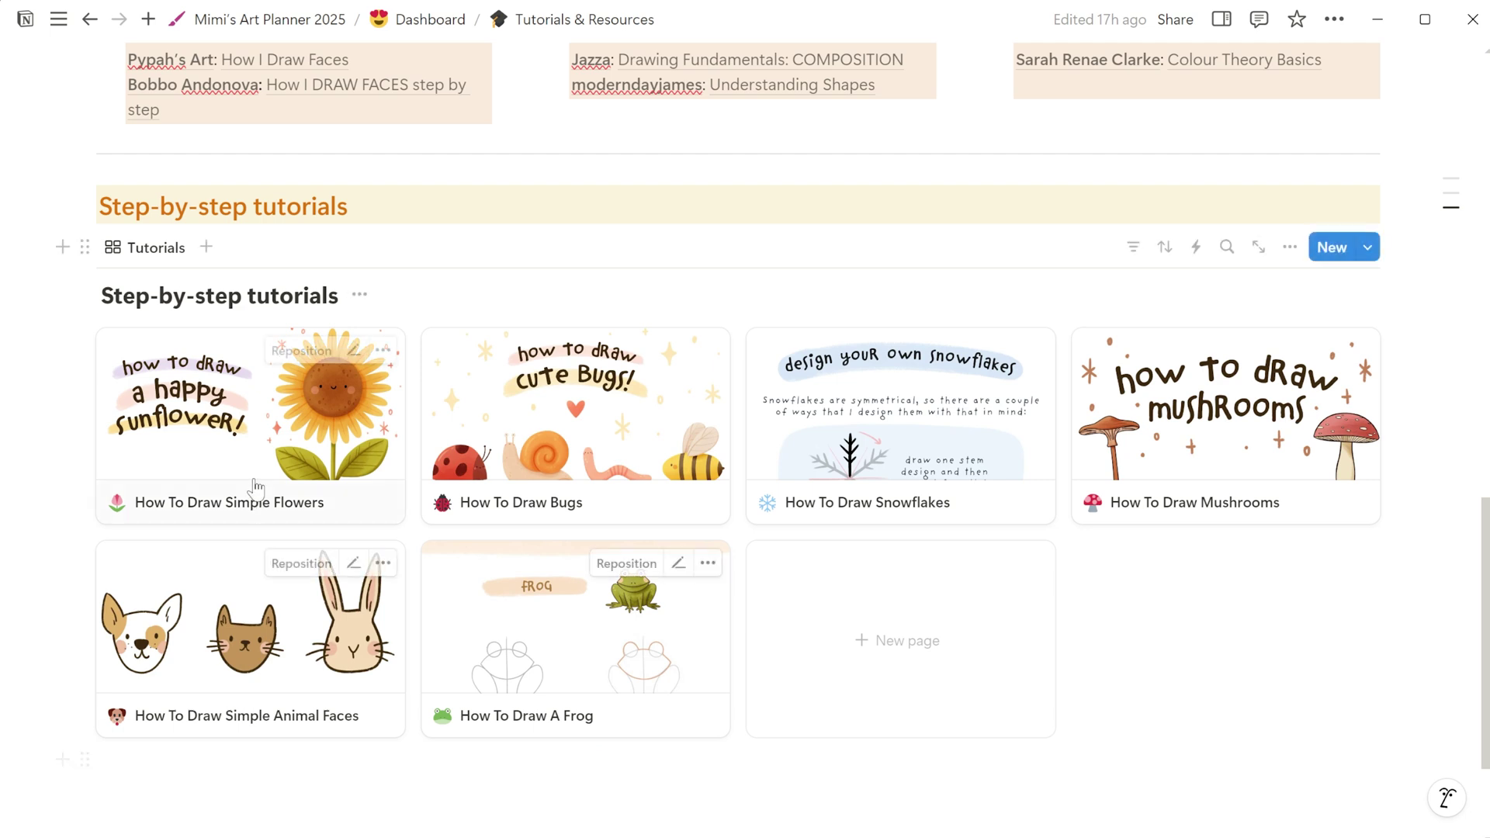
{"action": "left_click", "coordinate": [260, 443]}
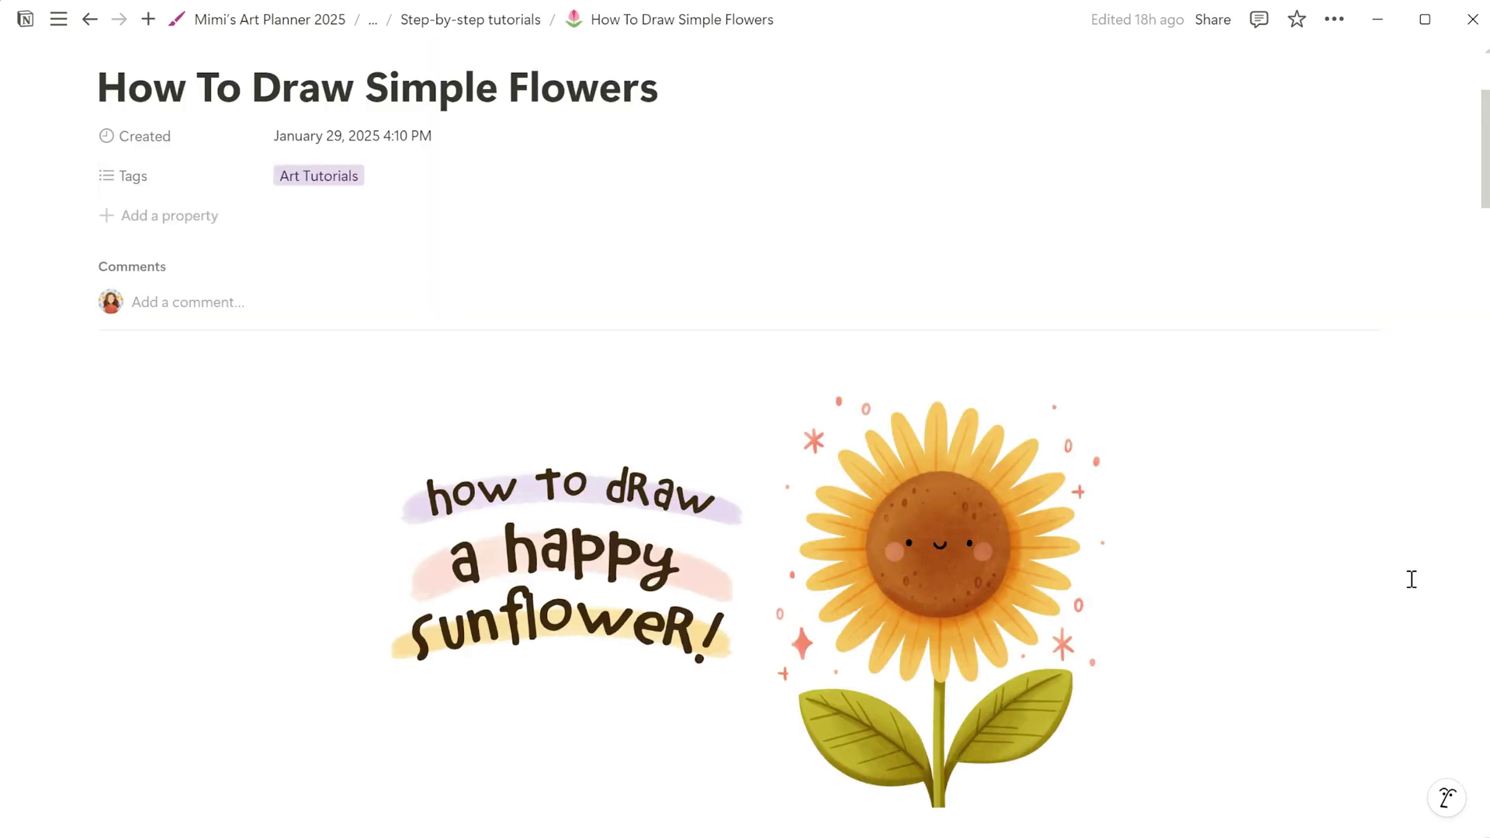
{"action": "left_click_drag", "start_coordinate": [1483, 180], "coordinate": [1484, 298]}
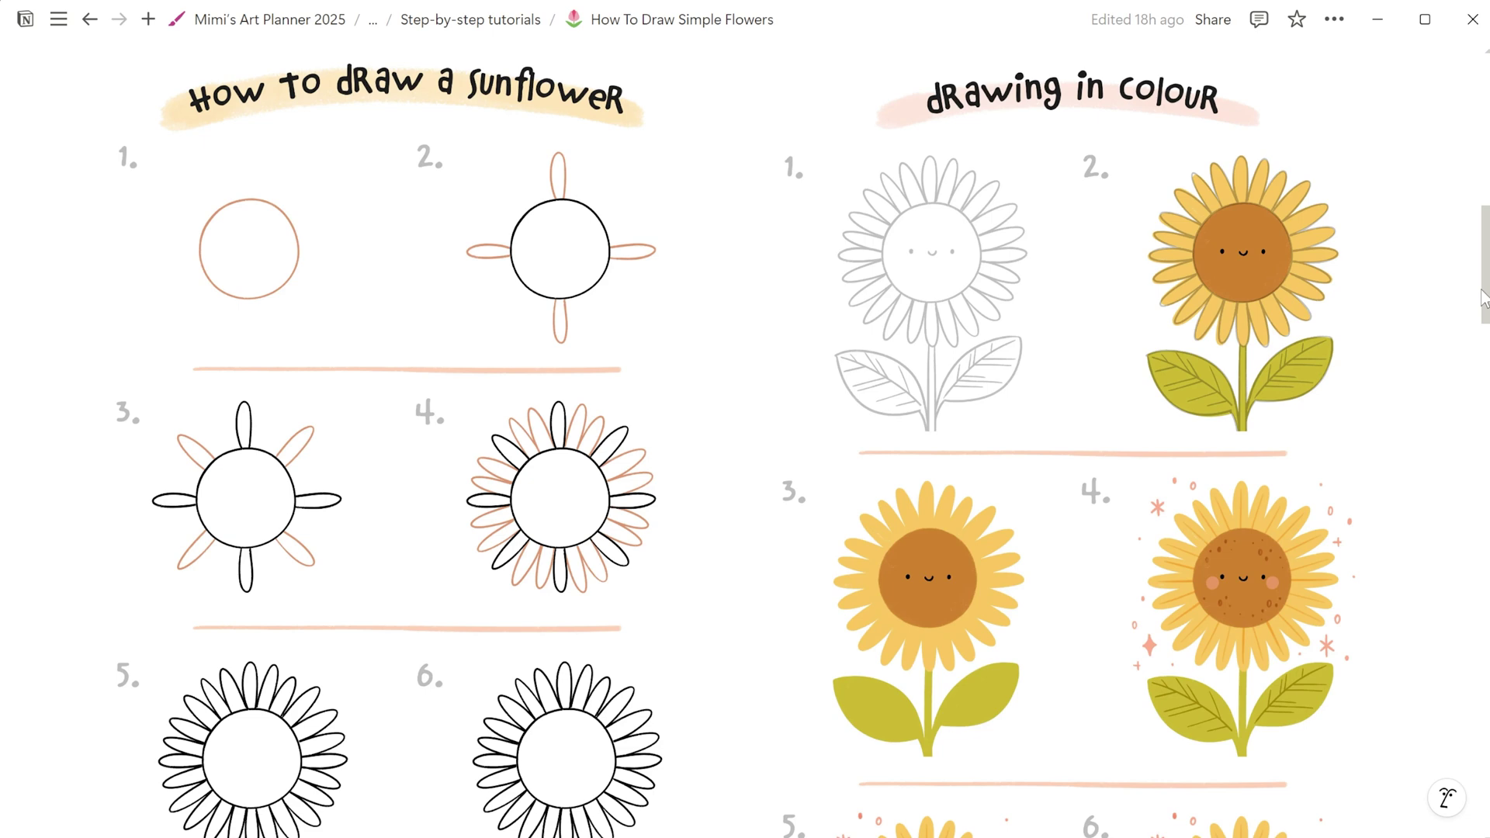
{"action": "left_click_drag", "start_coordinate": [1484, 298], "coordinate": [1482, 516]}
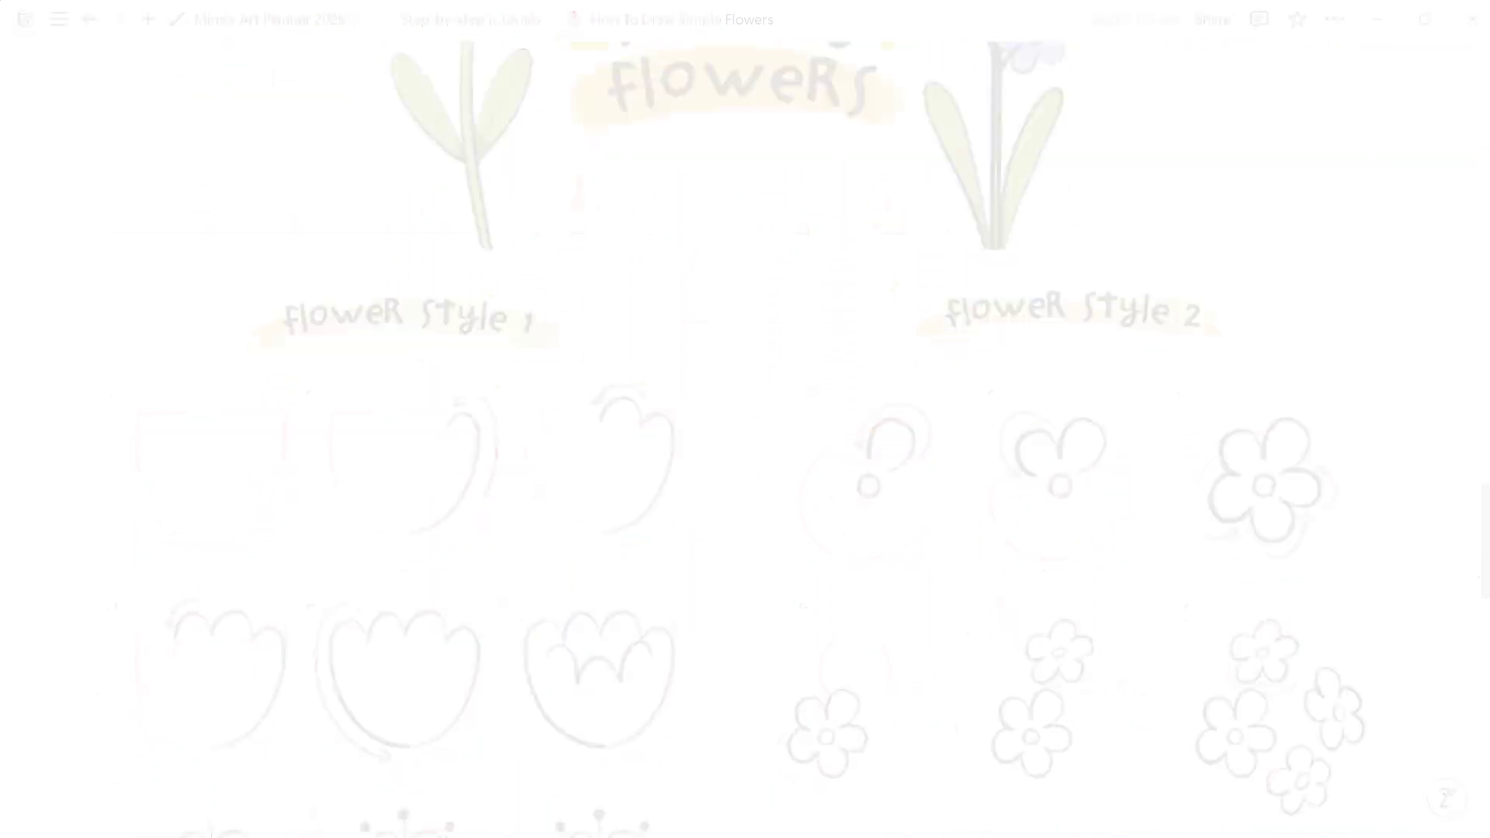
{"action": "left_click_drag", "start_coordinate": [1484, 194], "coordinate": [1484, 272]}
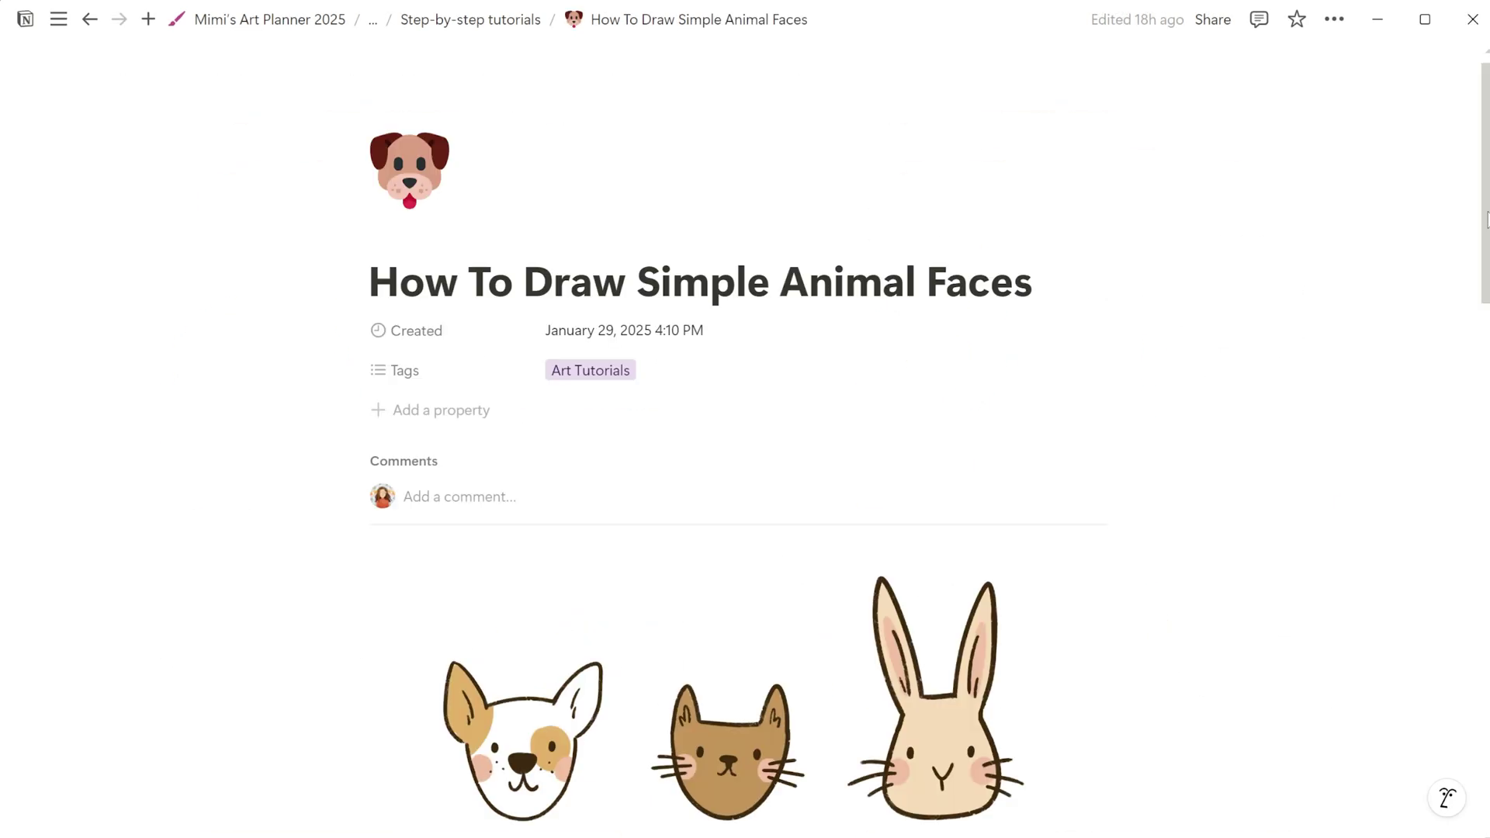
{"action": "left_click_drag", "start_coordinate": [1486, 218], "coordinate": [1480, 515]}
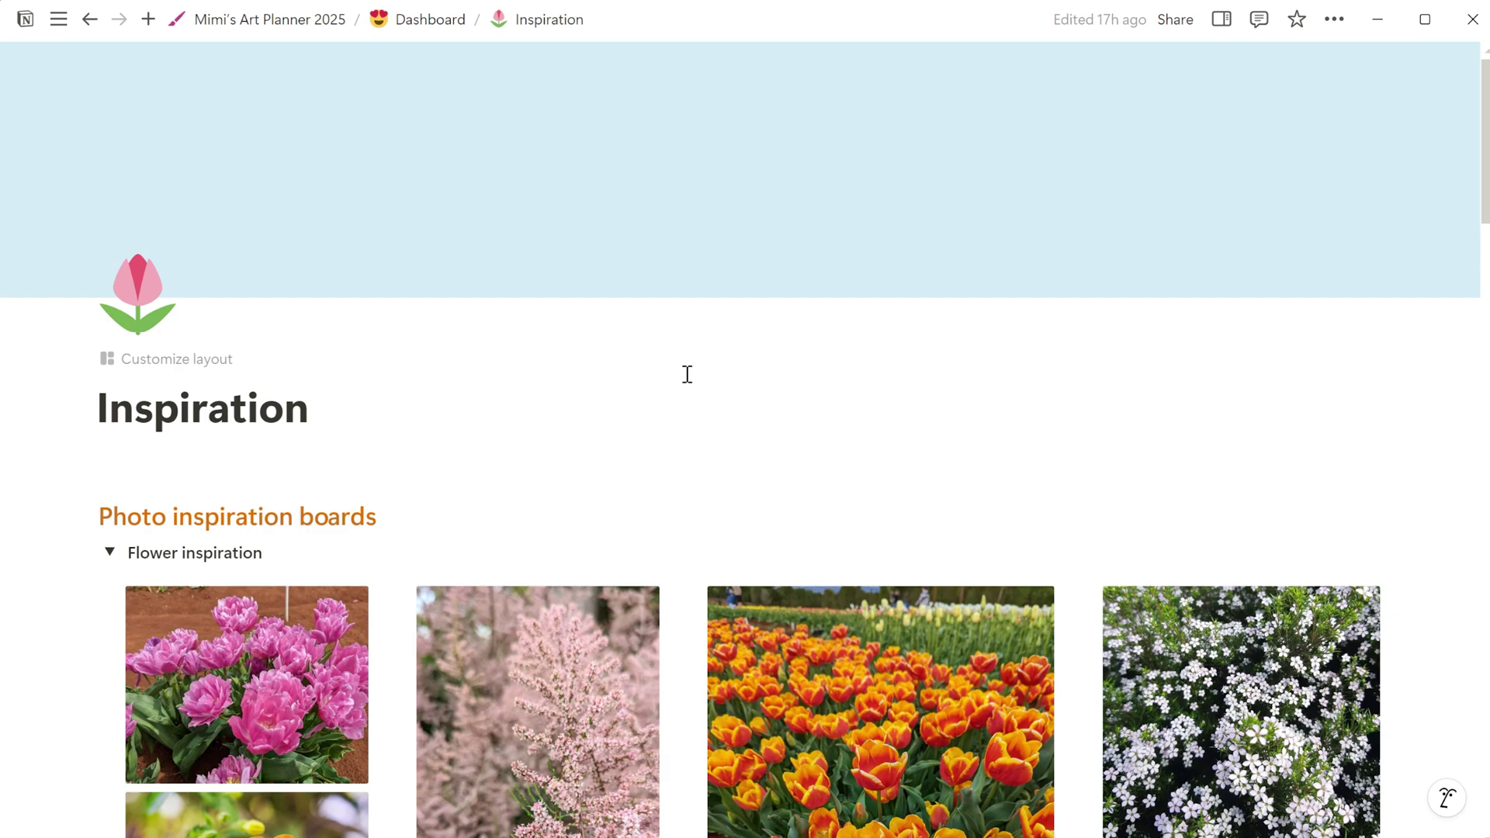
Step: Look through the flower, animal and nature photo inspiration boards on the Inspiration page
{"action": "scroll", "coordinate": [699, 380], "scroll_direction": "down", "scroll_amount": 3}
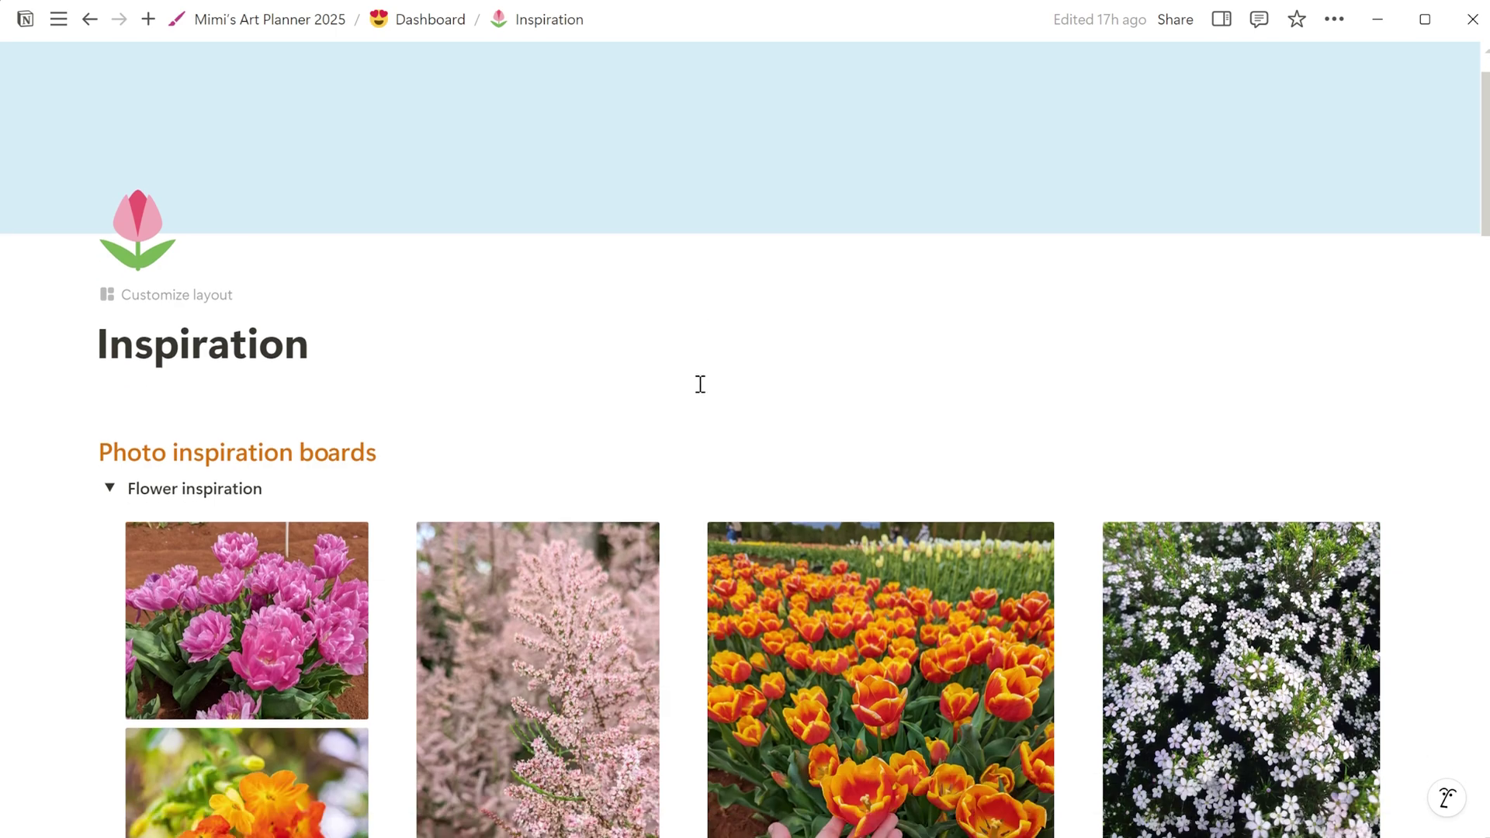
{"action": "scroll", "coordinate": [881, 283], "scroll_direction": "down", "scroll_amount": 5}
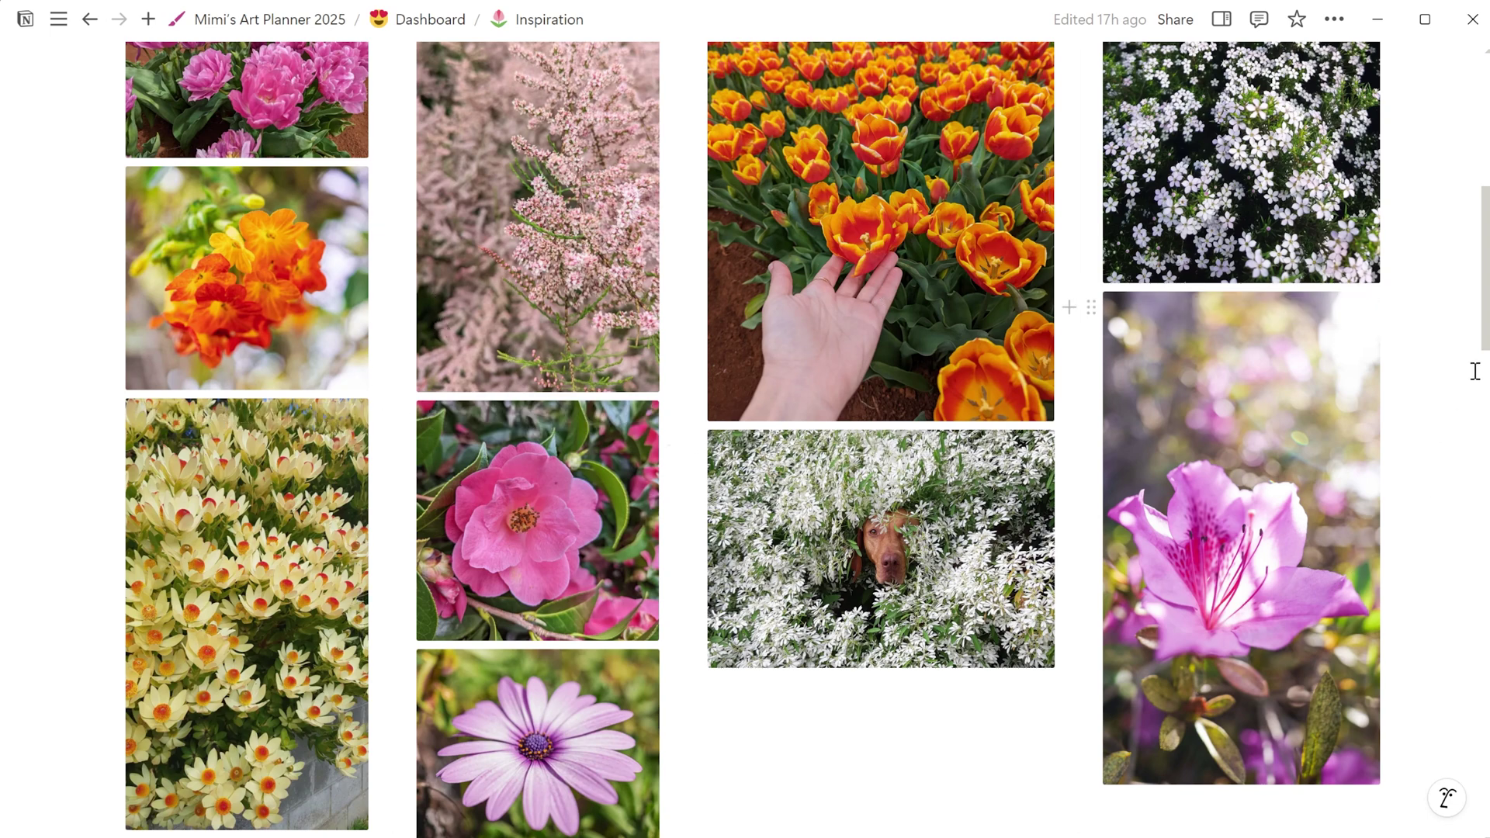
{"action": "scroll", "coordinate": [1473, 370], "scroll_direction": "up", "scroll_amount": 1}
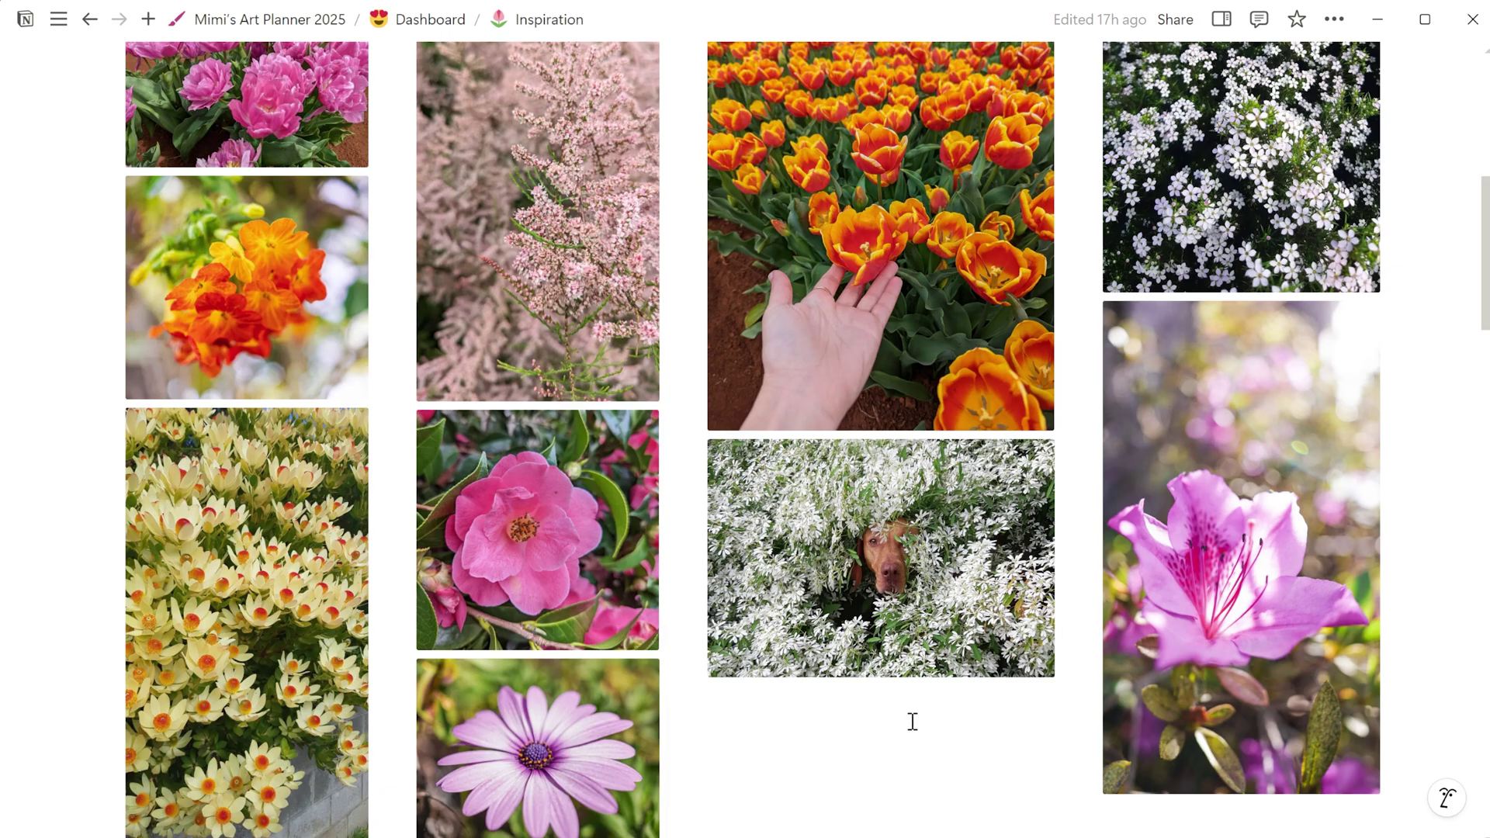
{"action": "scroll", "coordinate": [909, 735], "scroll_direction": "up", "scroll_amount": 5}
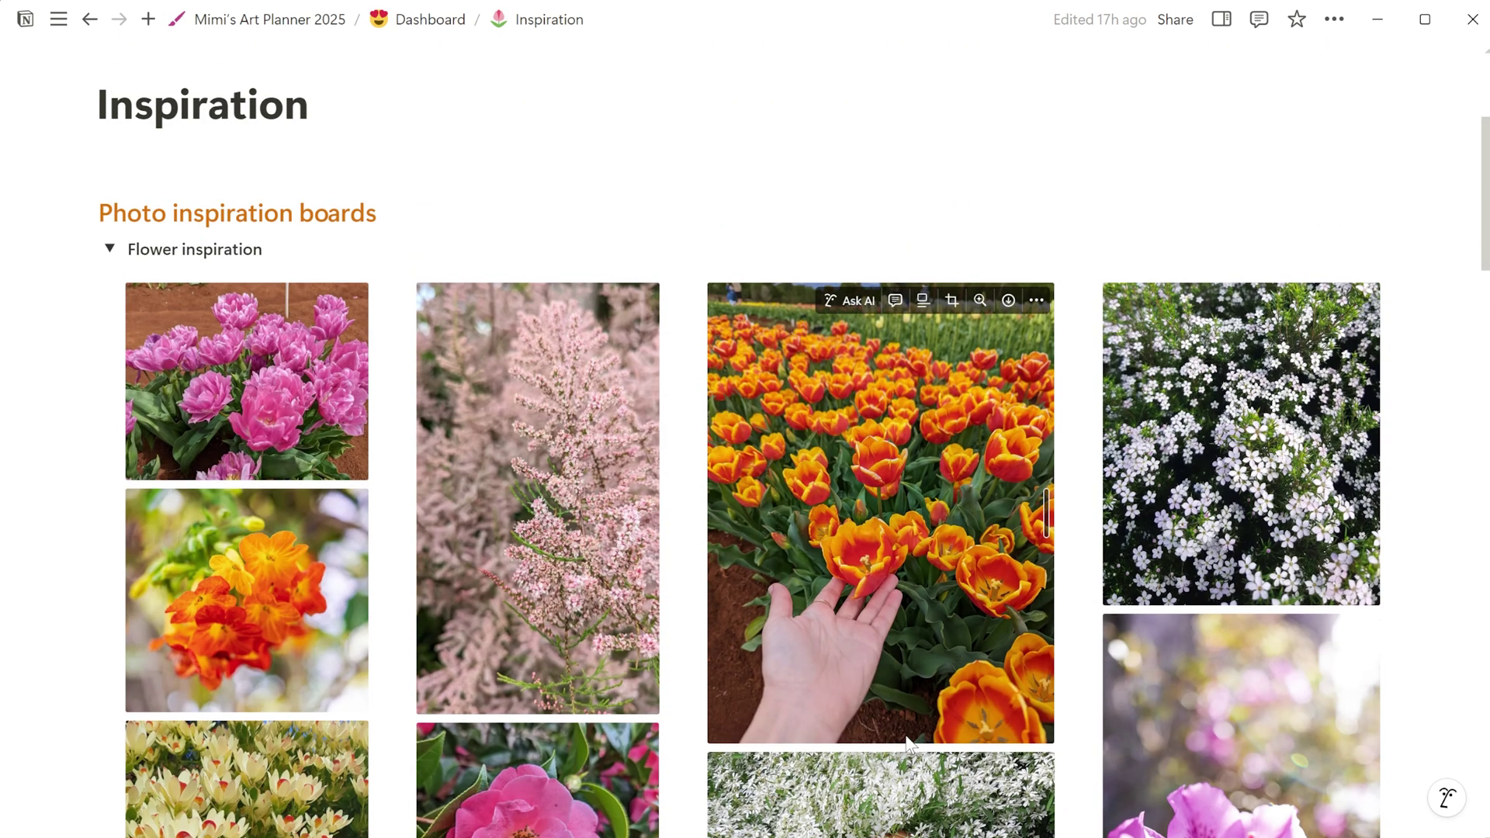
{"action": "scroll", "coordinate": [906, 737], "scroll_direction": "down", "scroll_amount": 2}
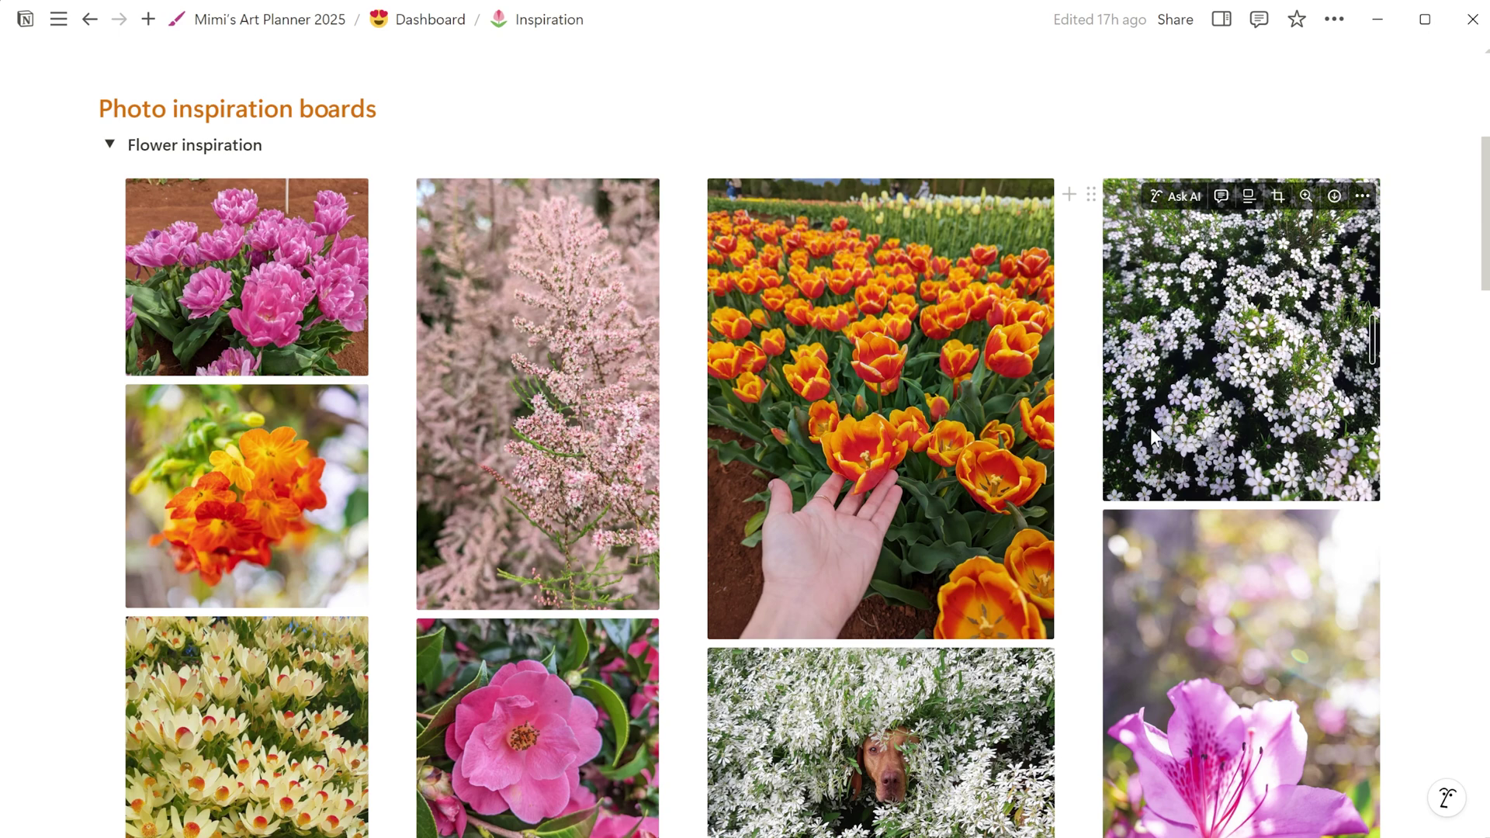
{"action": "scroll", "coordinate": [1149, 427], "scroll_direction": "down", "scroll_amount": 12}
{"action": "scroll", "coordinate": [1430, 343], "scroll_direction": "down", "scroll_amount": 2}
{"action": "scroll", "coordinate": [1429, 343], "scroll_direction": "down", "scroll_amount": 10}
{"action": "scroll", "coordinate": [1429, 343], "scroll_direction": "down", "scroll_amount": 3}
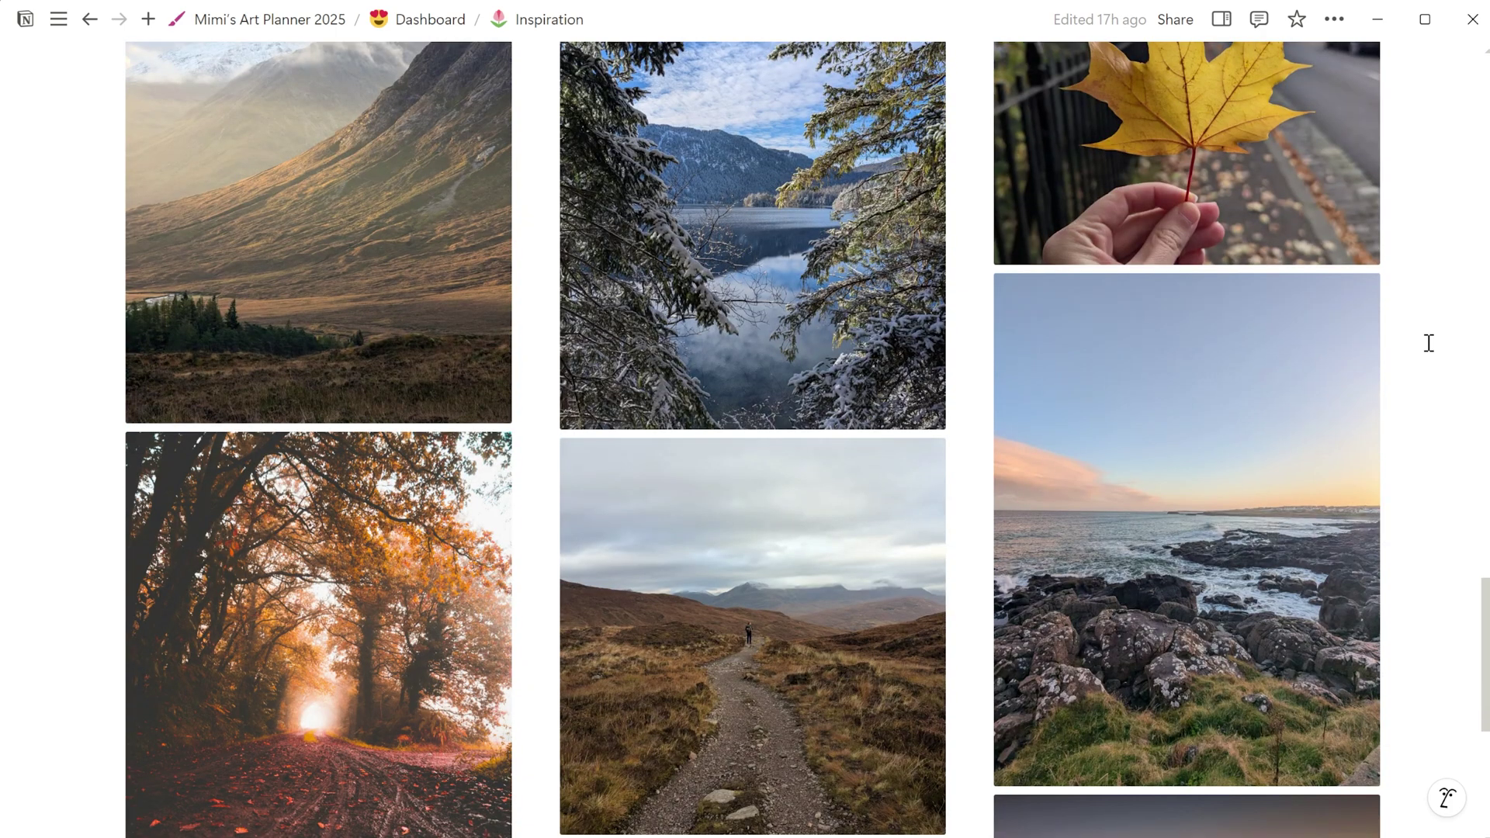
Step: Collapse the Nature, Animal and Flower inspiration boards on the Inspiration page
{"action": "scroll", "coordinate": [1429, 343], "scroll_direction": "down", "scroll_amount": 6}
{"action": "left_click_drag", "start_coordinate": [1484, 702], "coordinate": [1484, 513]}
{"action": "left_click", "coordinate": [109, 460]}
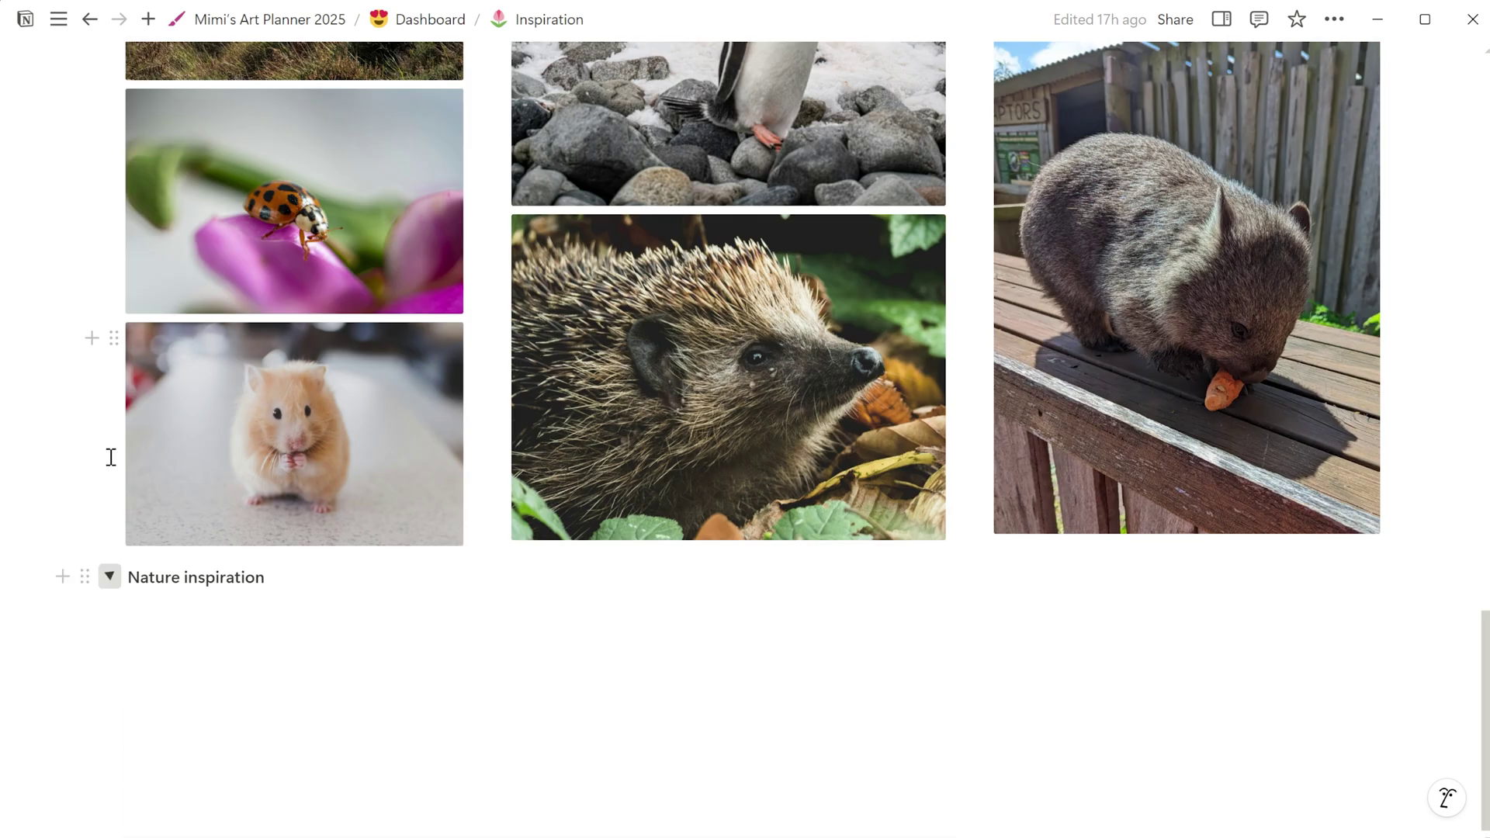
{"action": "scroll", "coordinate": [109, 457], "scroll_direction": "up", "scroll_amount": 13}
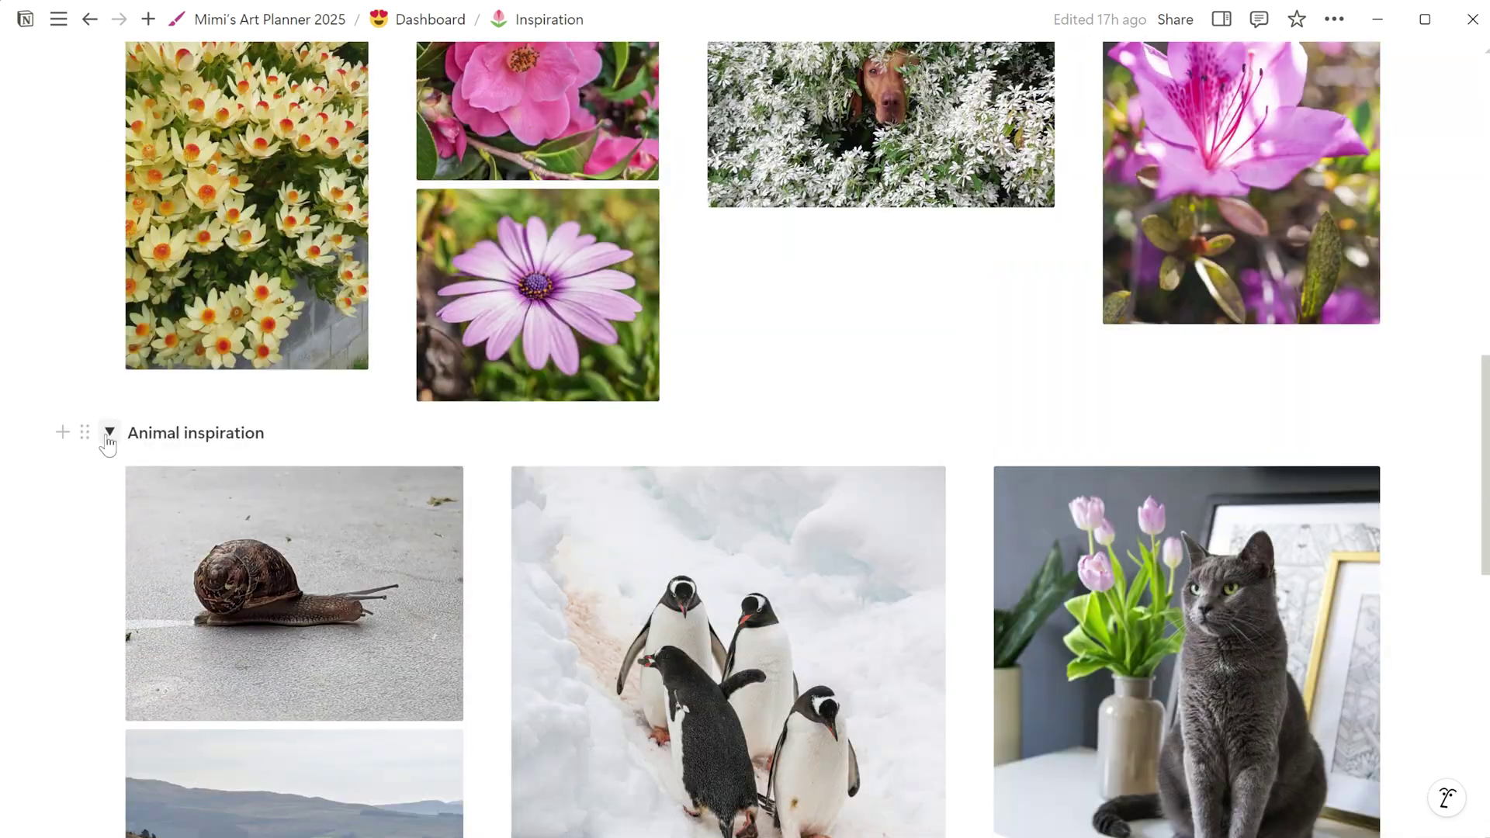
{"action": "left_click", "coordinate": [110, 435]}
{"action": "scroll", "coordinate": [107, 433], "scroll_direction": "up", "scroll_amount": 10}
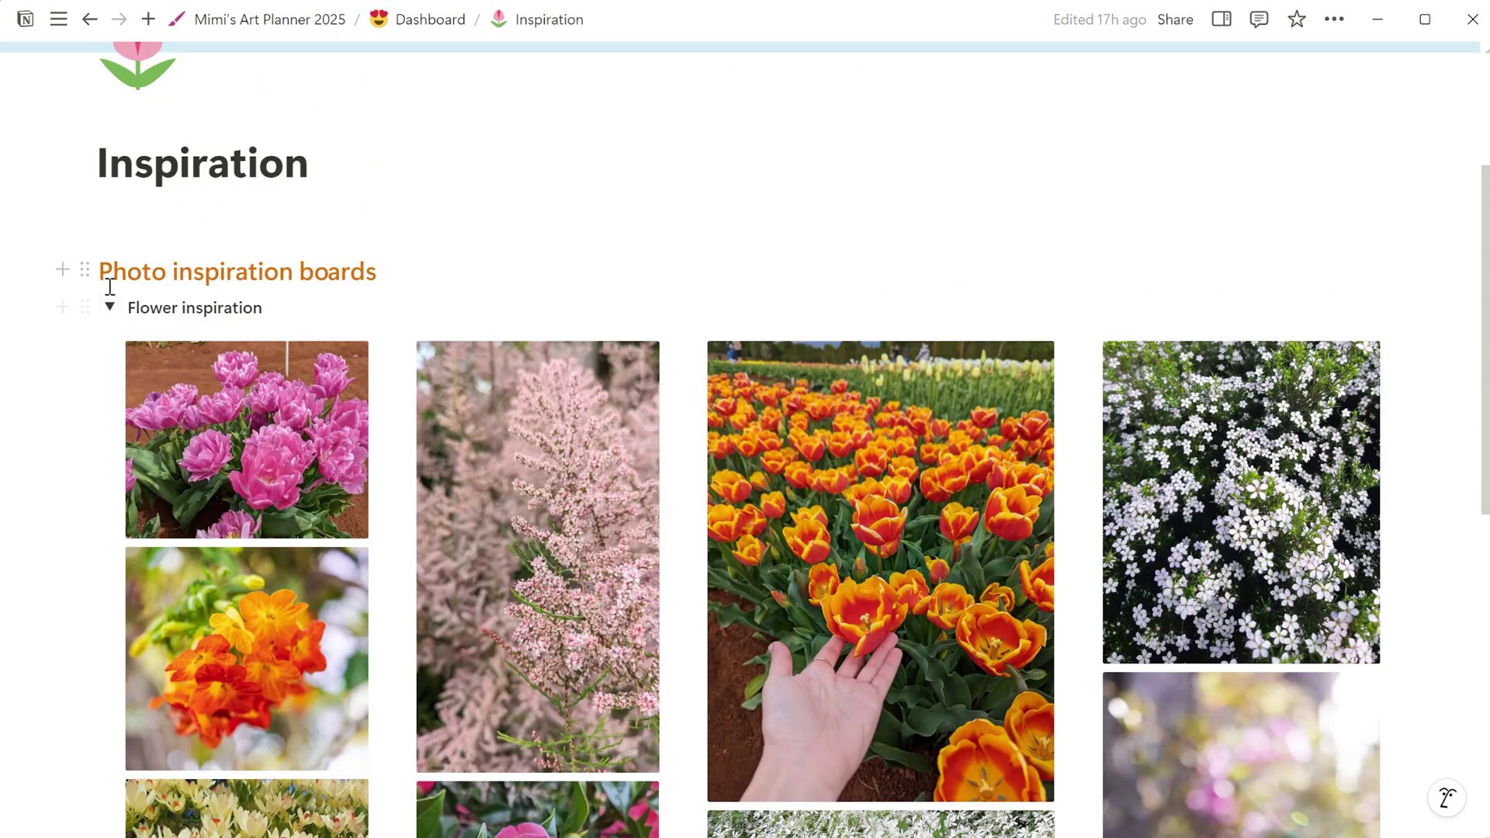
{"action": "left_click", "coordinate": [109, 302]}
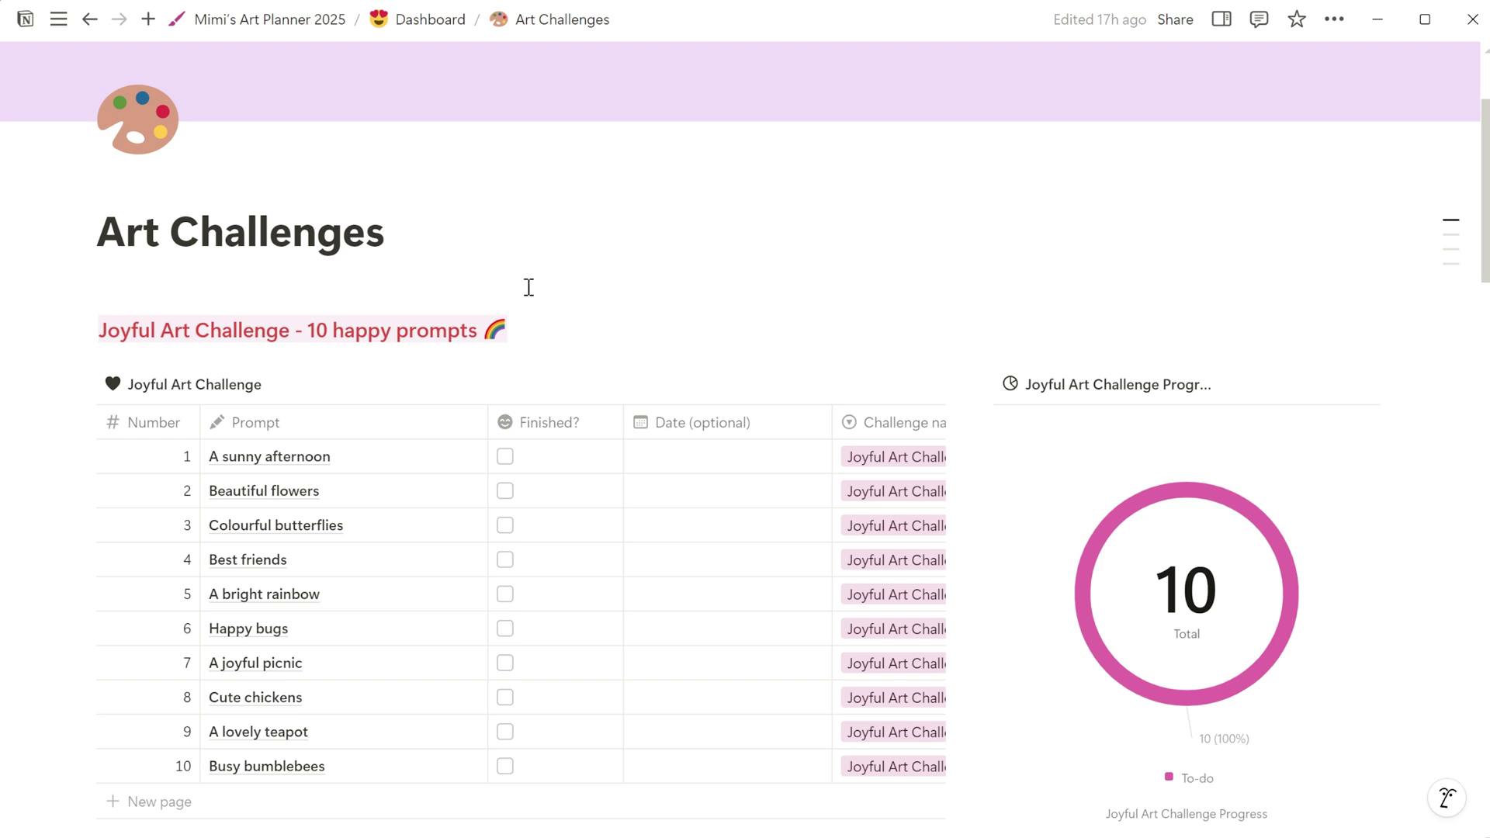
Step: Mark the Joyful Art Challenge prompts A sunny afternoon, Beautiful flowers, Colourful butterflies and Best friends as finished
{"action": "scroll", "coordinate": [541, 275], "scroll_direction": "down", "scroll_amount": 2}
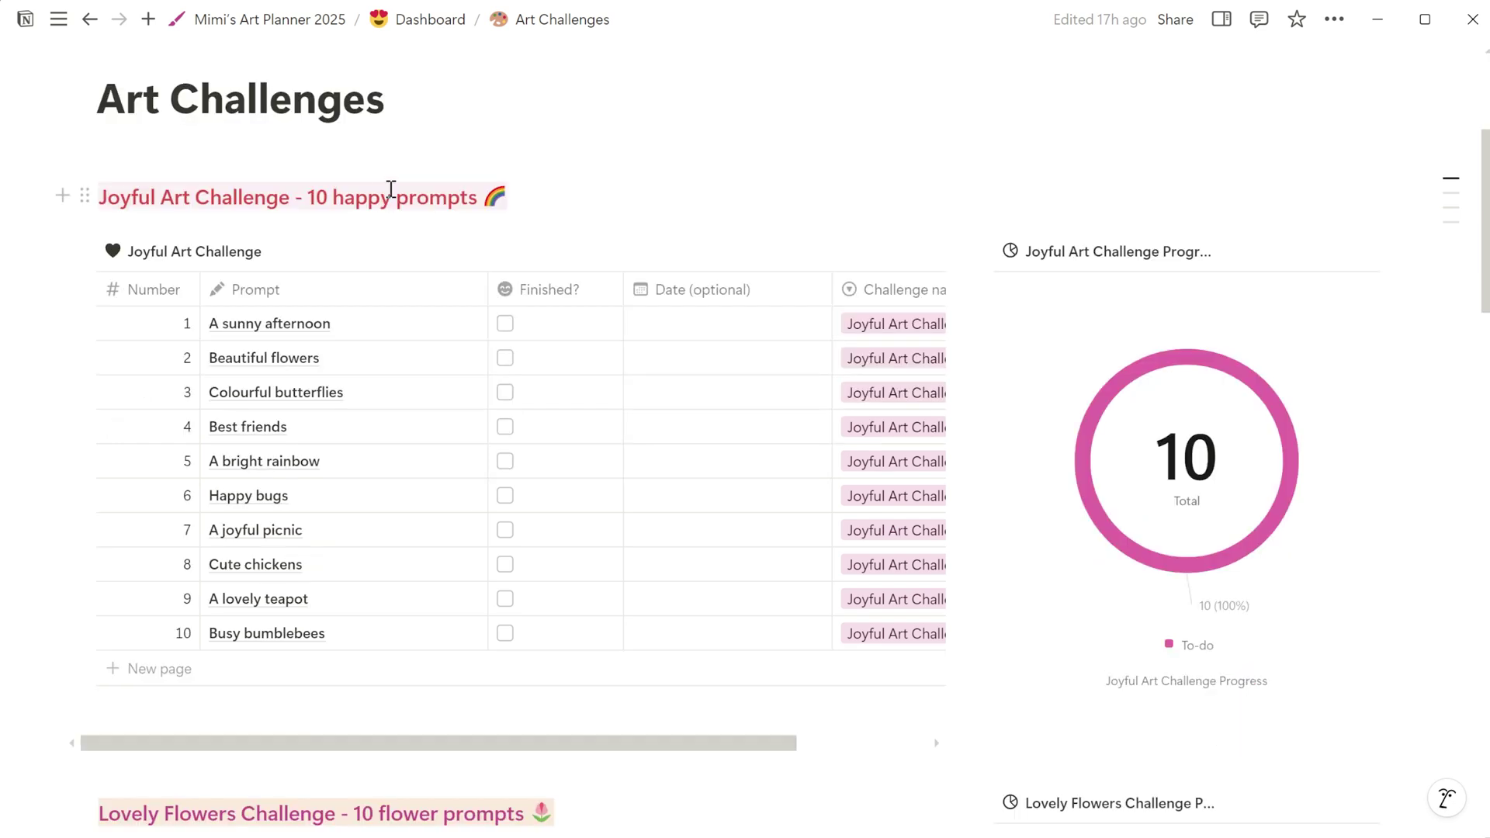
{"action": "left_click_drag", "start_coordinate": [1487, 168], "coordinate": [1472, 454]}
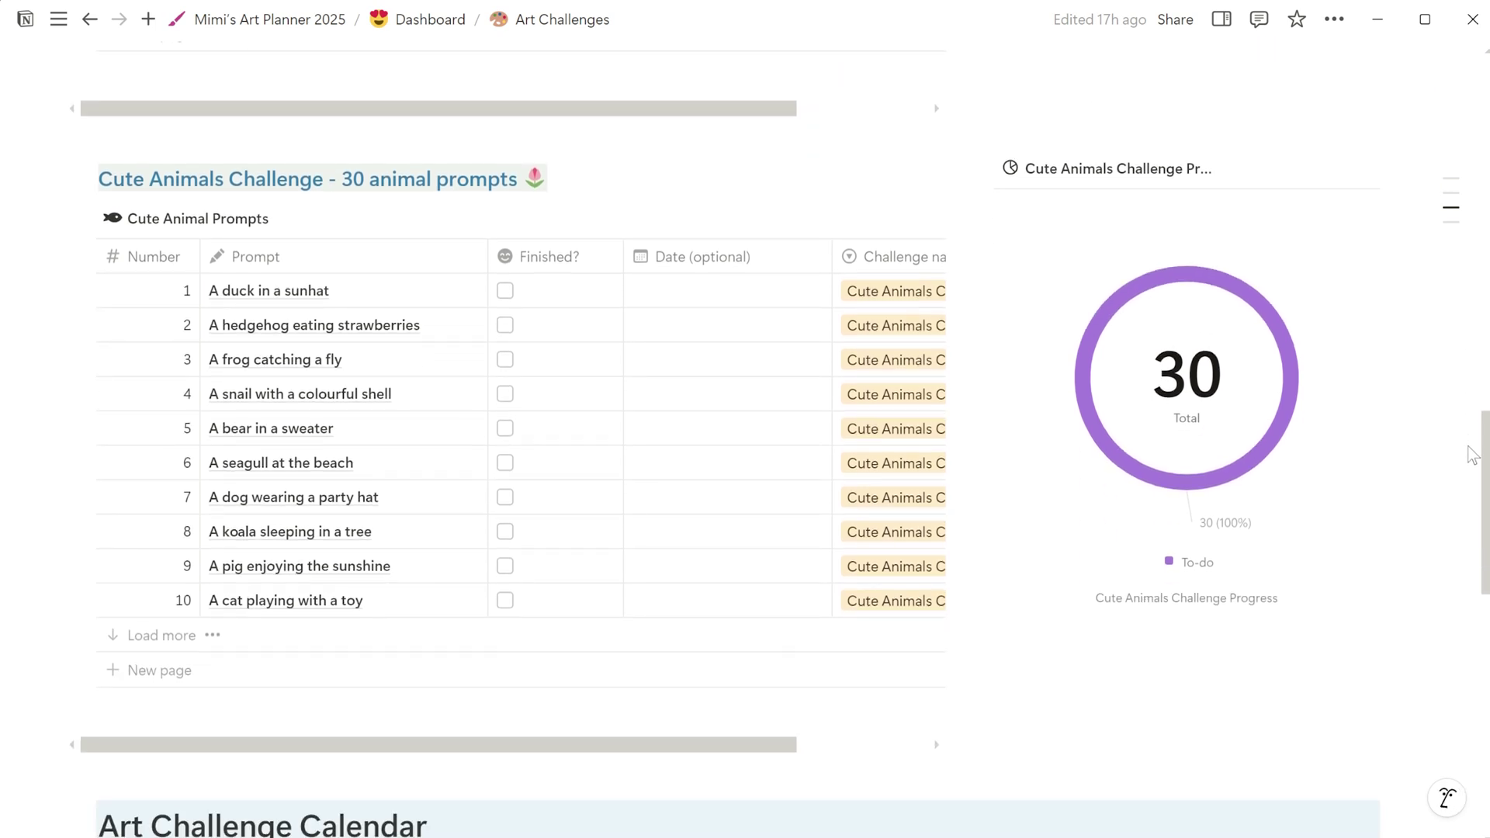
{"action": "left_click_drag", "start_coordinate": [1485, 469], "coordinate": [1453, 222]}
{"action": "left_click", "coordinate": [506, 172]}
{"action": "left_click", "coordinate": [505, 207]}
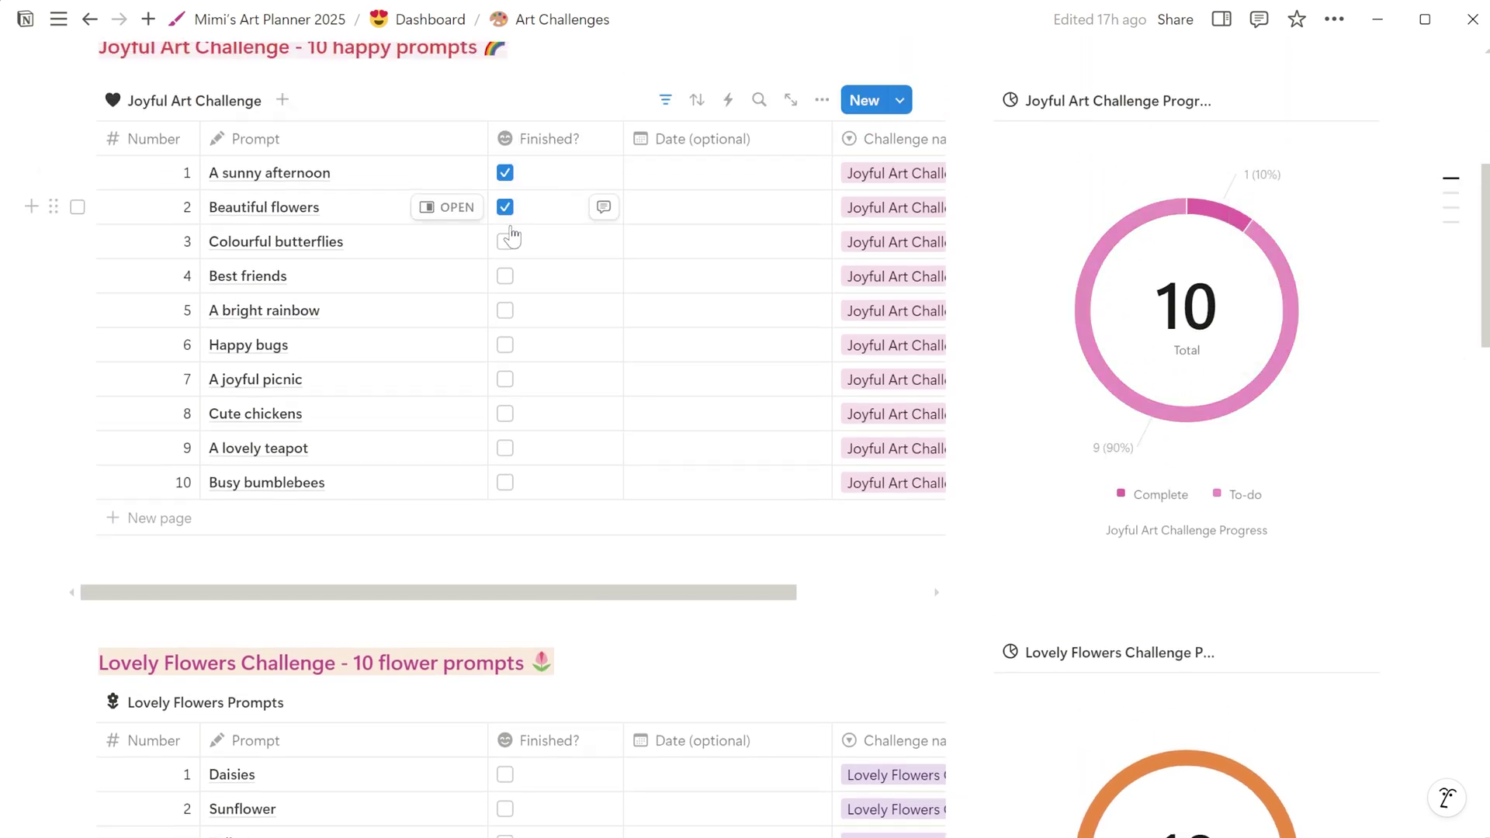
{"action": "left_click", "coordinate": [506, 242]}
{"action": "left_click", "coordinate": [505, 276]}
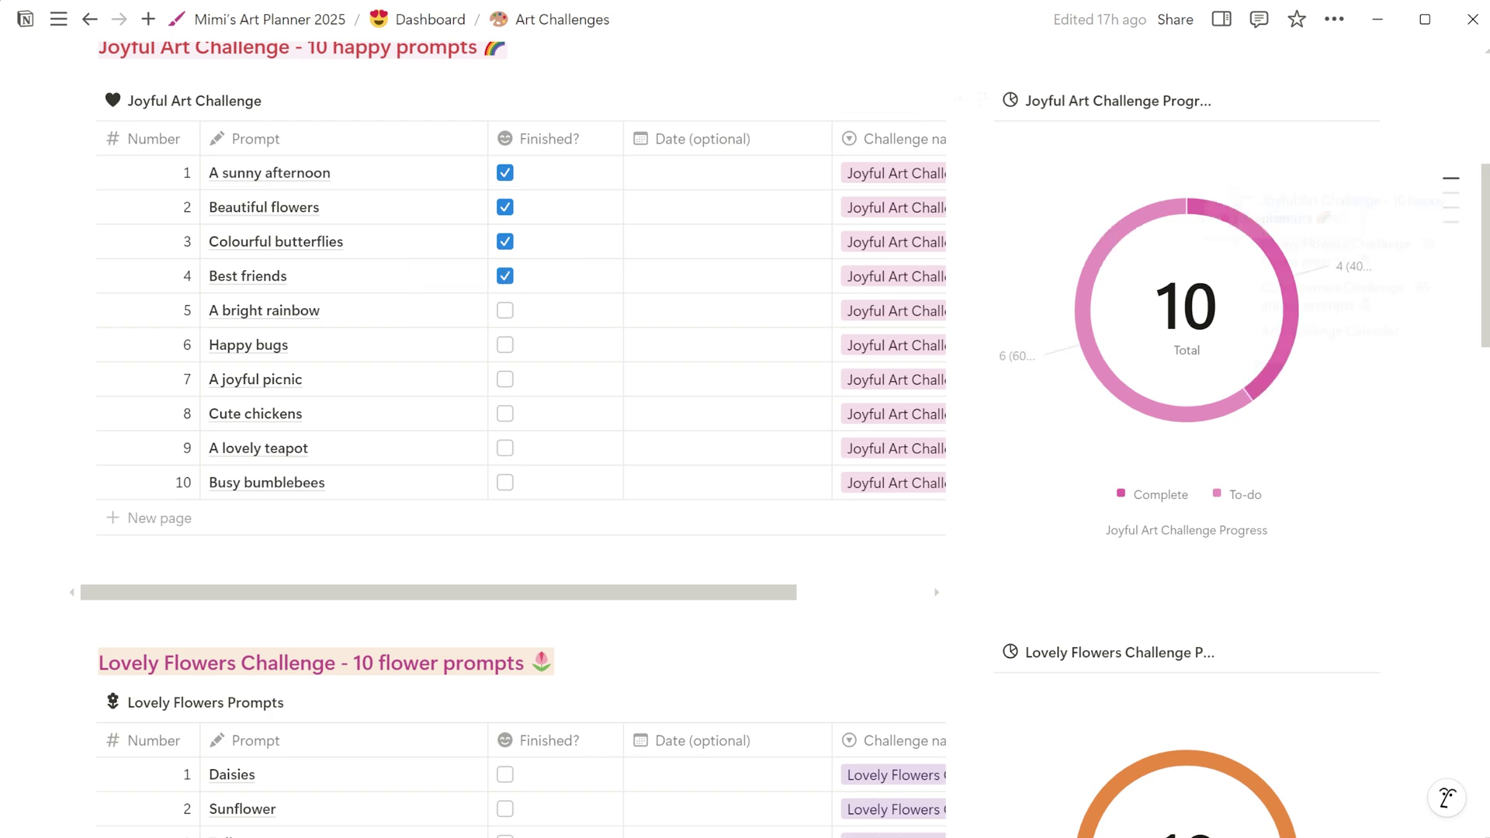
{"action": "left_click", "coordinate": [1311, 260]}
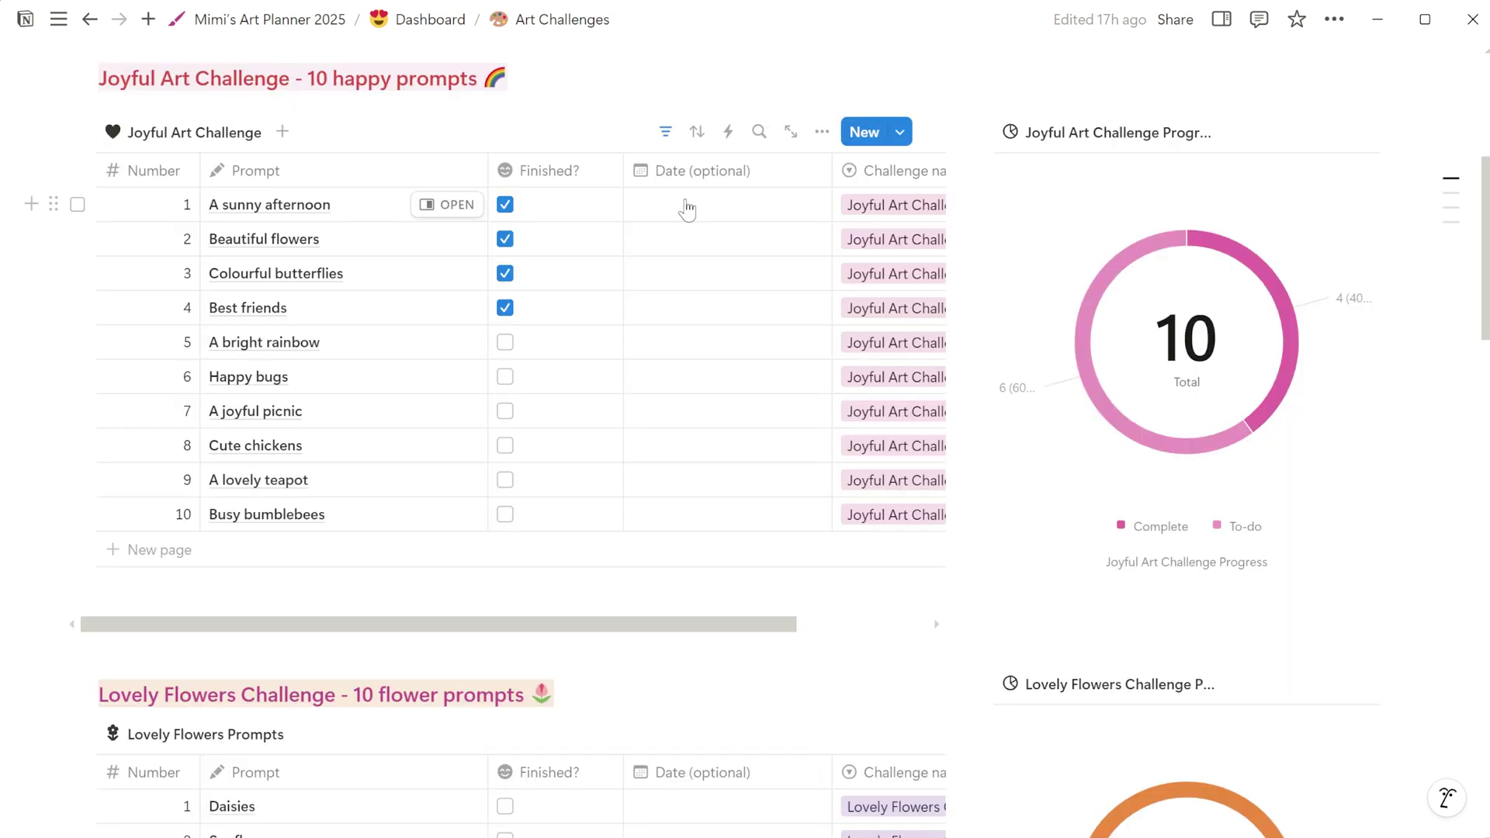
Step: Date the A sunny afternoon prompt February 5, 2025 and the Beautiful flowers prompt February 7, 2025
{"action": "left_click", "coordinate": [686, 203]}
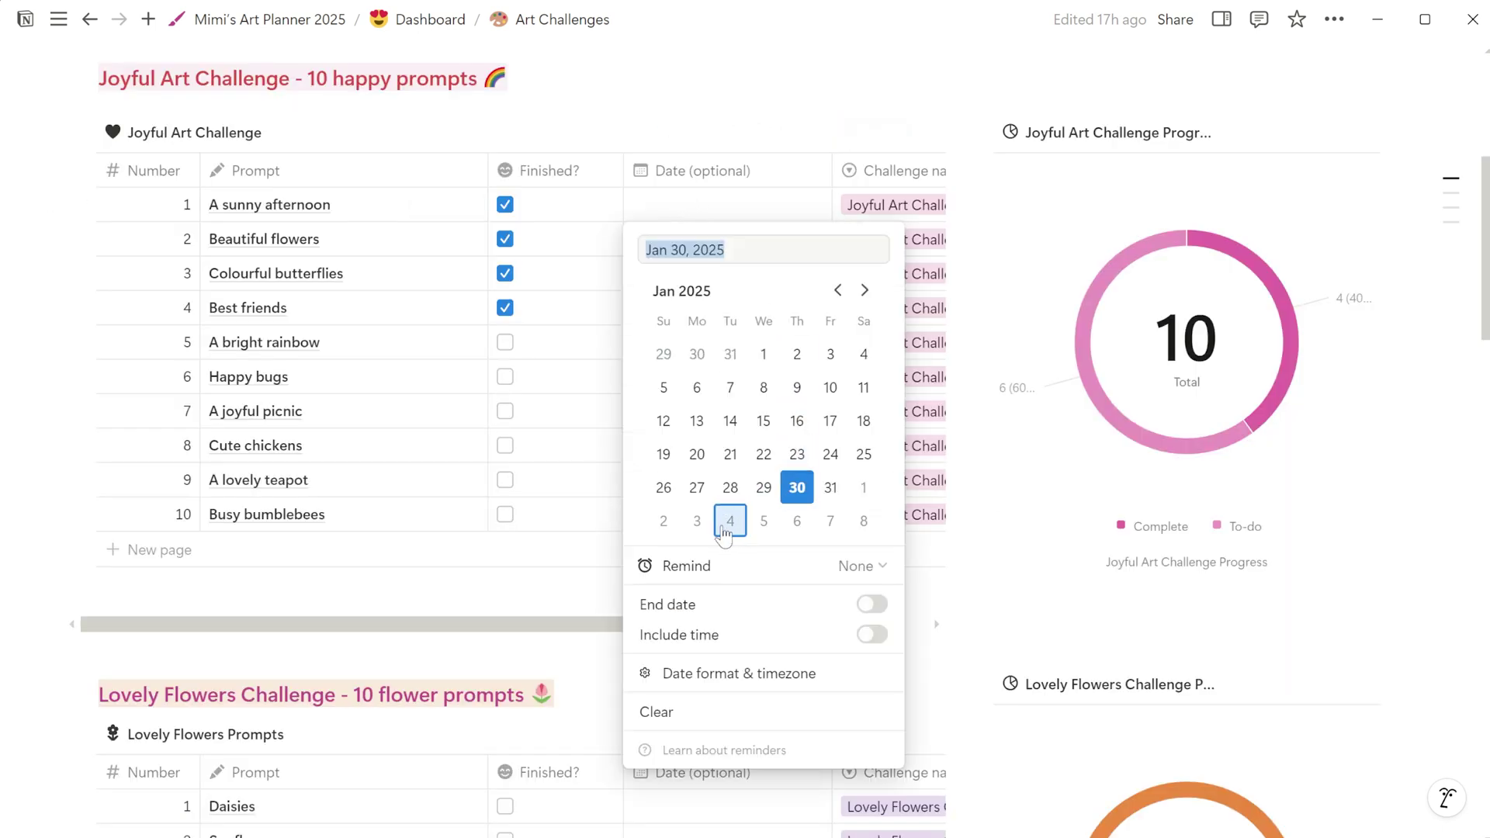
{"action": "left_click", "coordinate": [763, 521]}
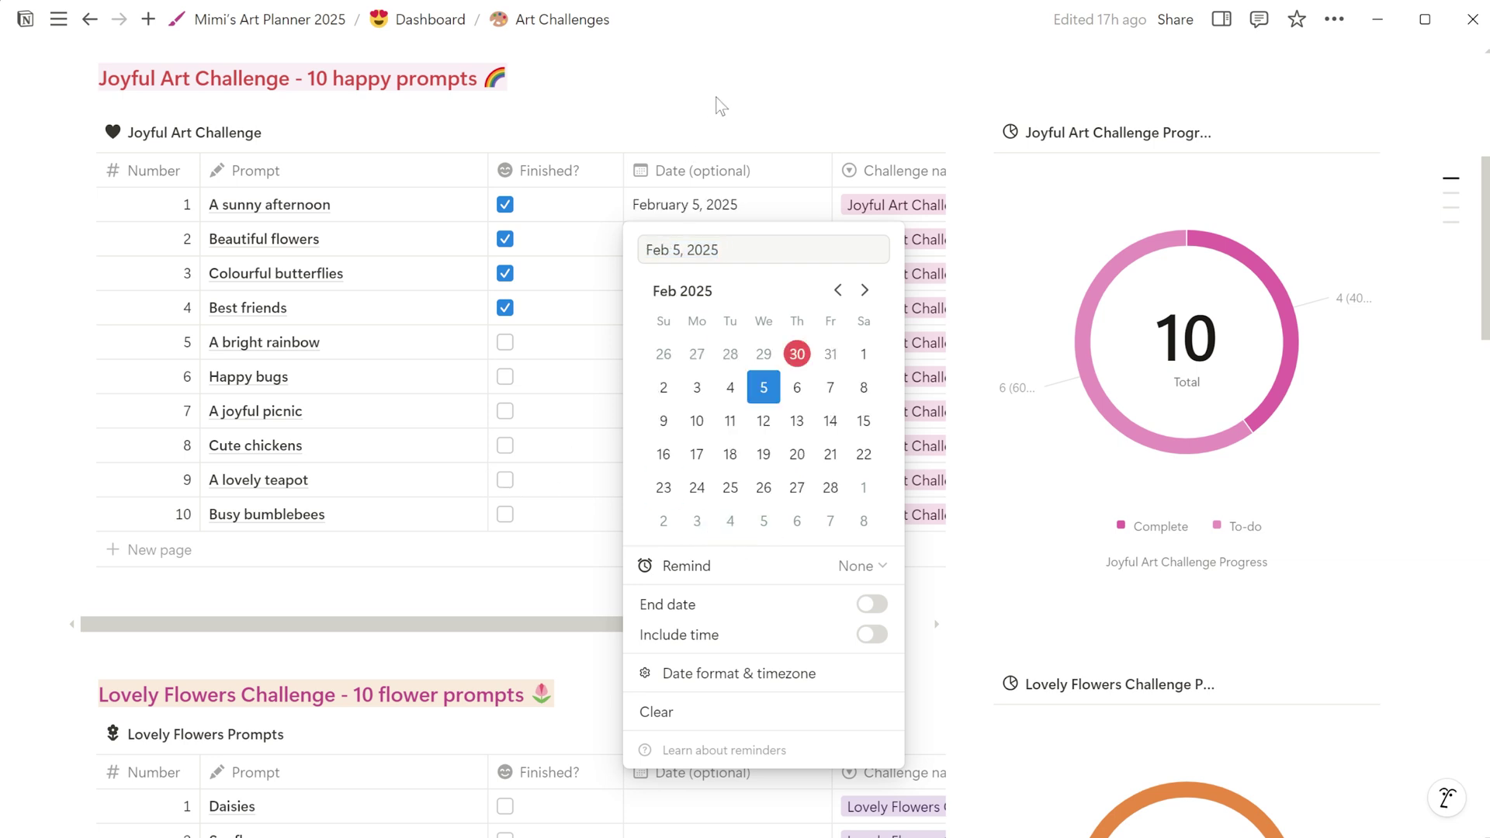
{"action": "key", "text": "Escape"}
{"action": "left_click", "coordinate": [698, 239]}
{"action": "left_click", "coordinate": [830, 555]}
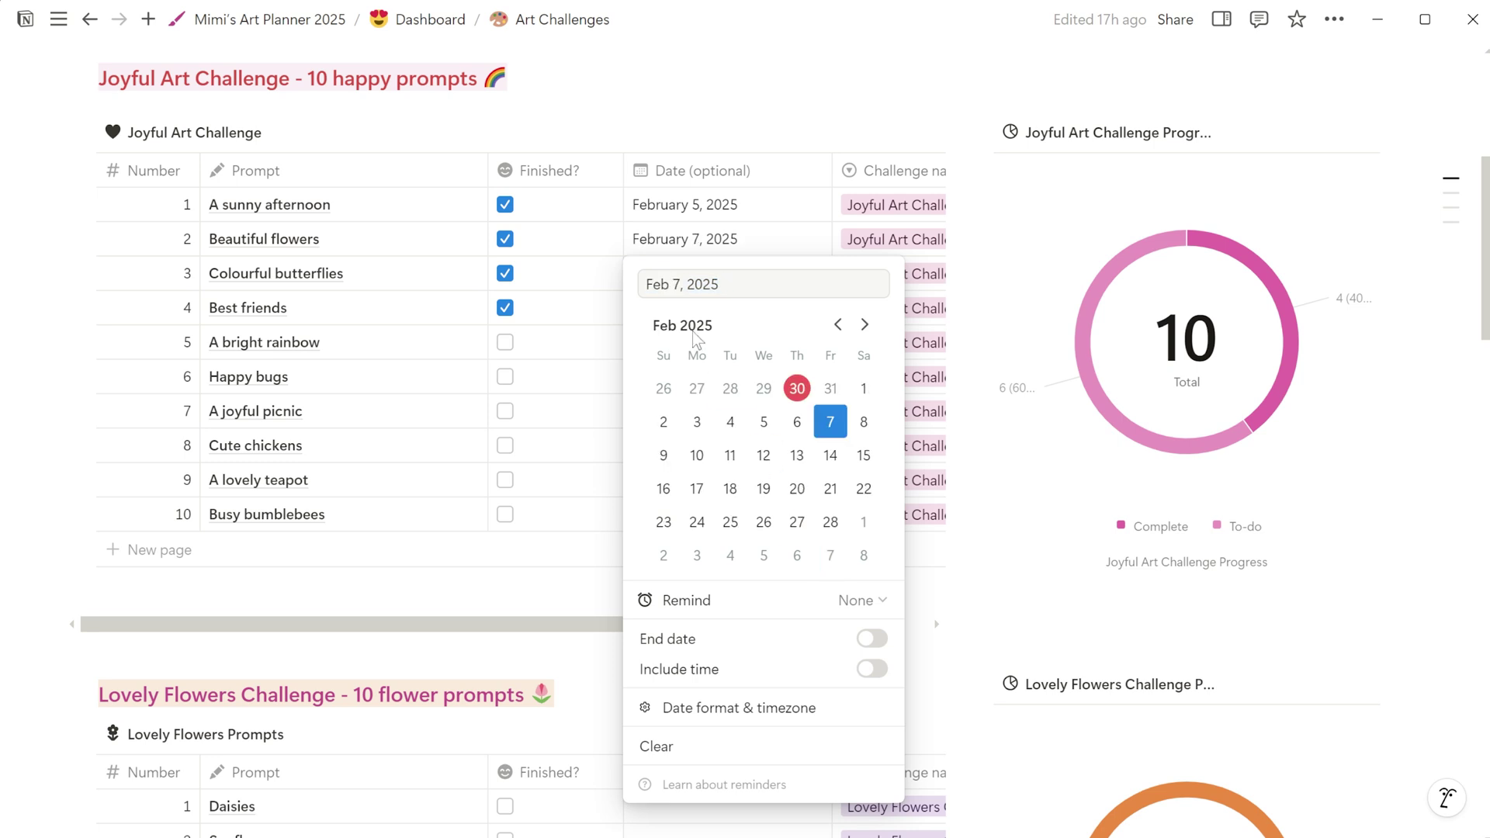
{"action": "key", "text": "Escape"}
Step: Date the Colourful butterflies prompt February 10, 2025 and the Best friends prompt February 12, 2025
{"action": "left_click", "coordinate": [698, 273]}
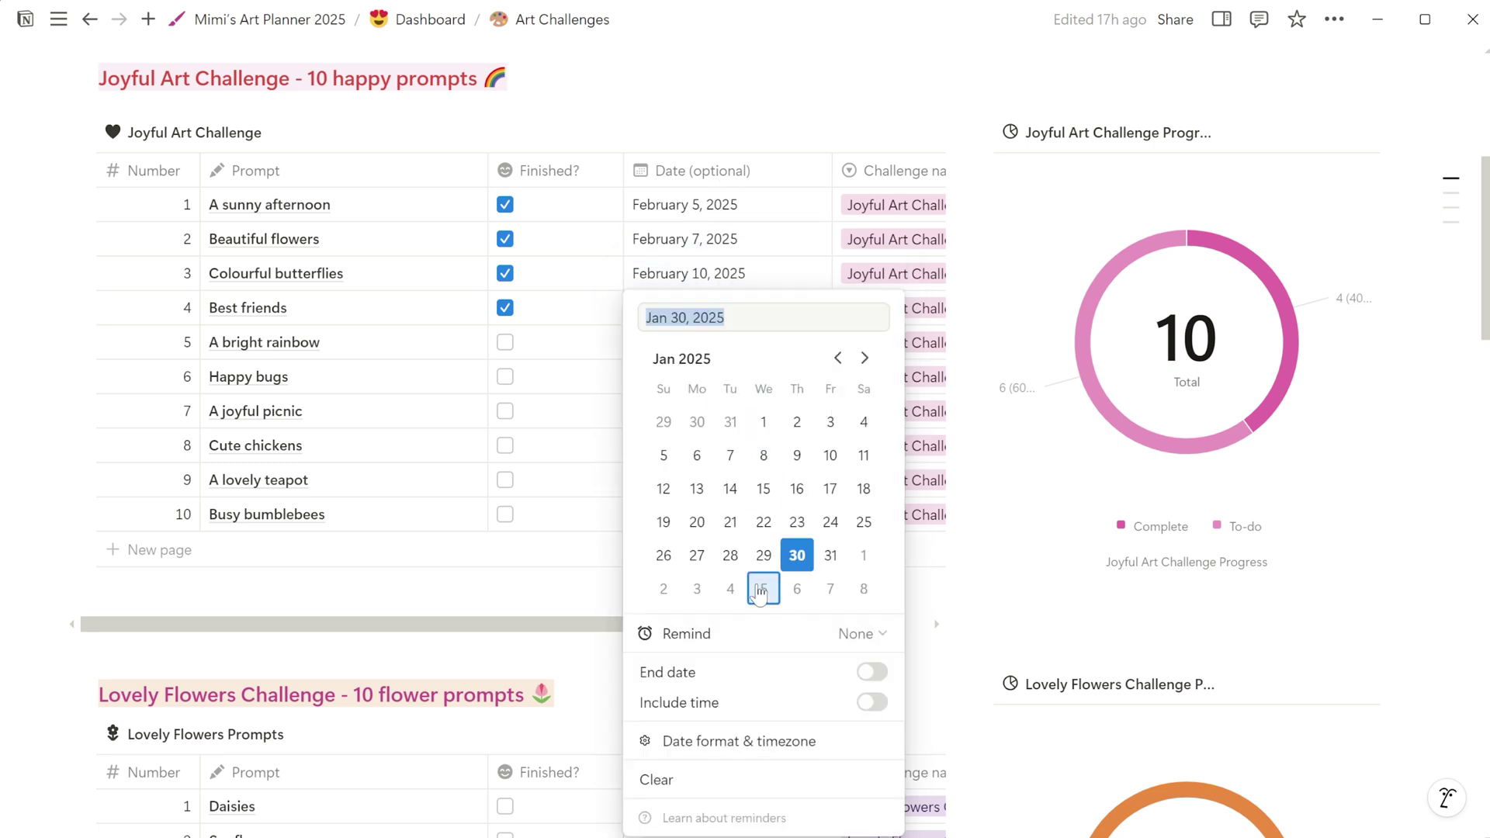
{"action": "left_click", "coordinate": [864, 357]}
{"action": "left_click", "coordinate": [764, 488]}
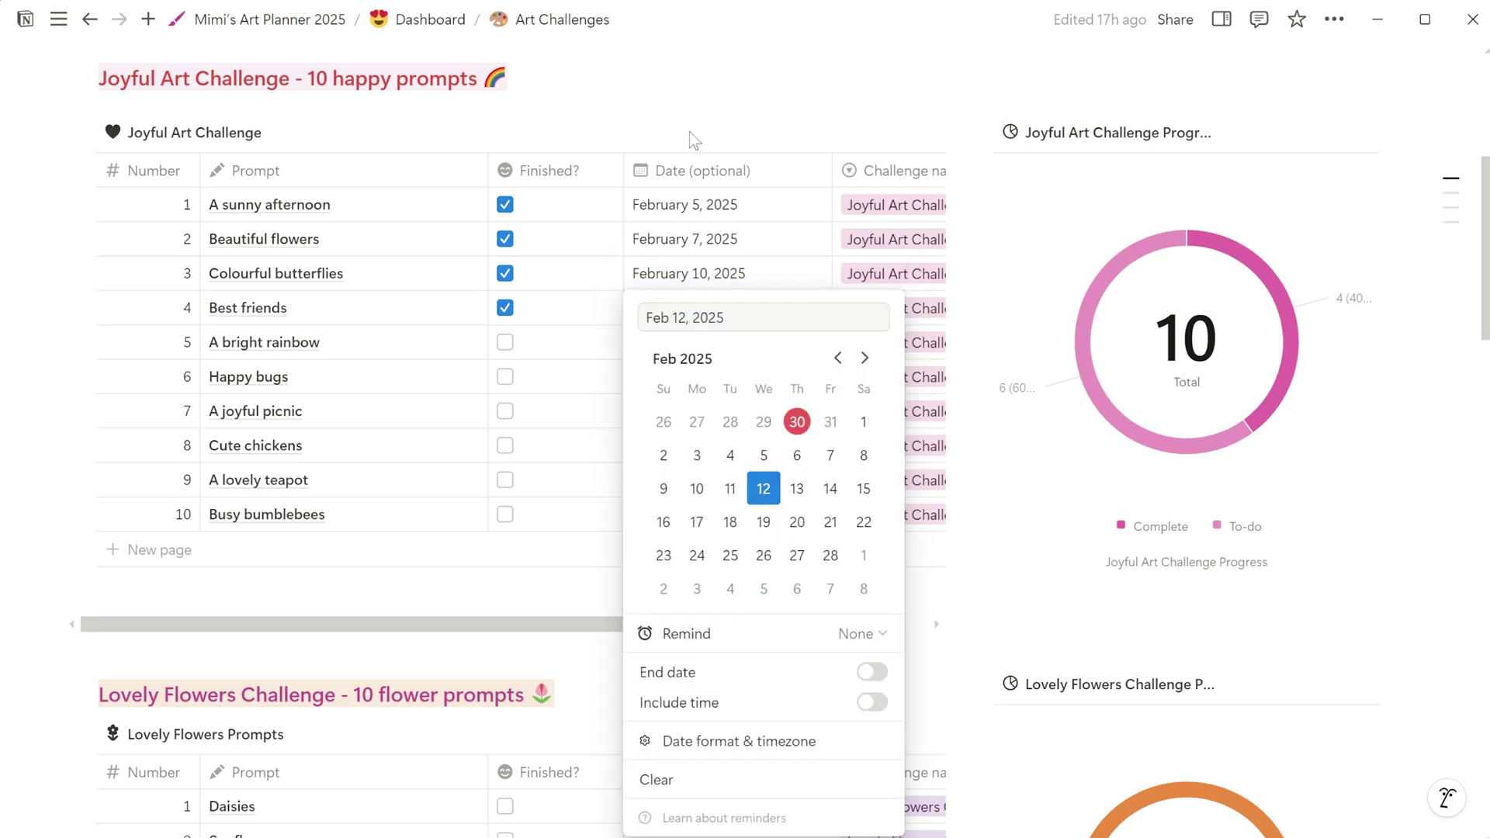
Step: Date the A bright rainbow prompt in the Joyful Art Challenge February 14, 2025
{"action": "key", "text": "Escape"}
{"action": "left_click", "coordinate": [714, 353]}
{"action": "left_click", "coordinate": [865, 357]}
{"action": "left_click", "coordinate": [830, 488]}
{"action": "key", "text": "Escape"}
Step: Review the dated prompts in the February 2025 calendar on the Art Challenges page
{"action": "scroll", "coordinate": [1463, 445], "scroll_direction": "down", "scroll_amount": 10}
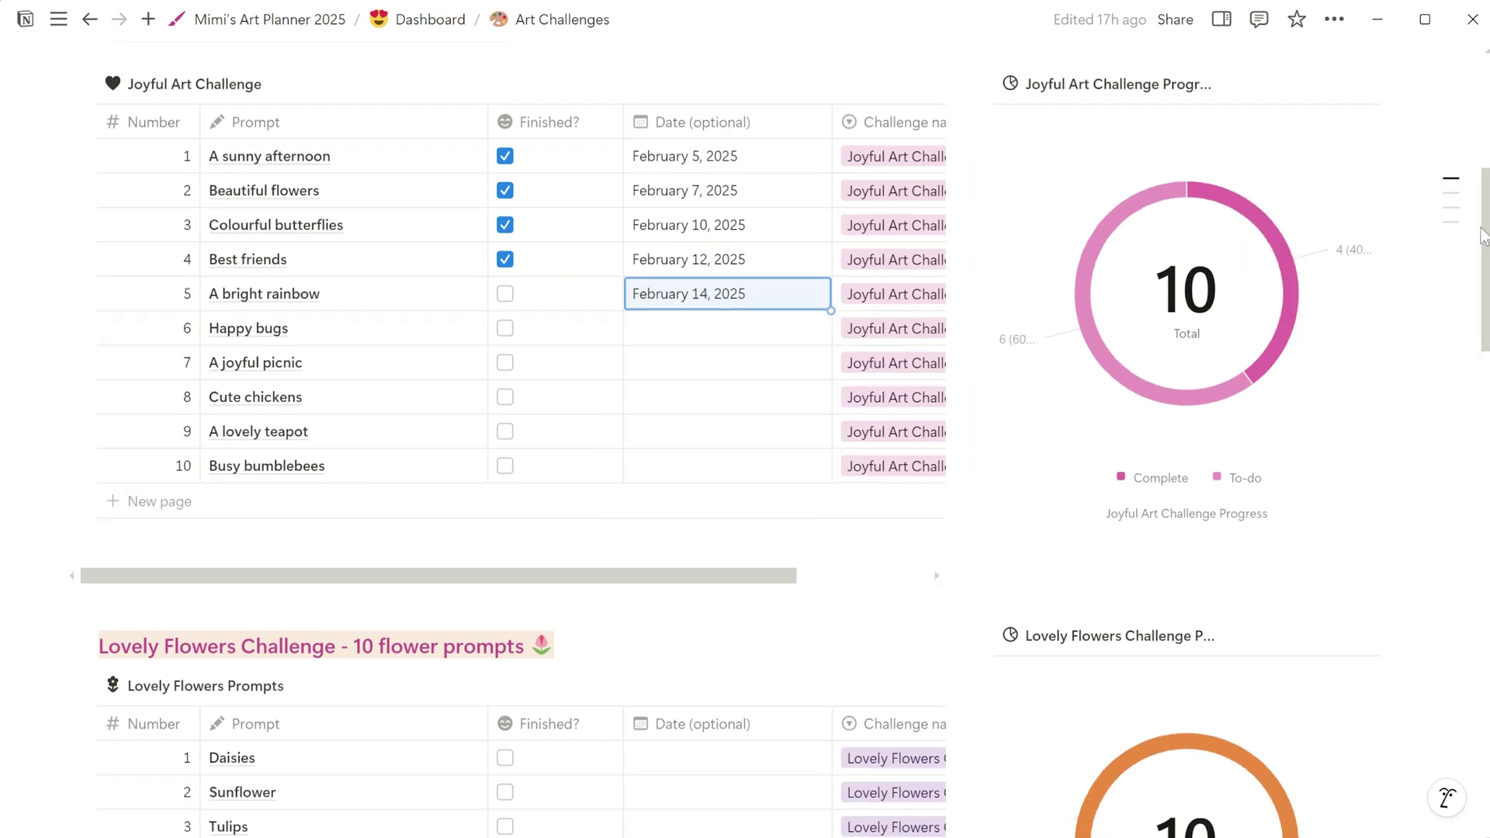
{"action": "scroll", "coordinate": [1464, 446], "scroll_direction": "down", "scroll_amount": 15}
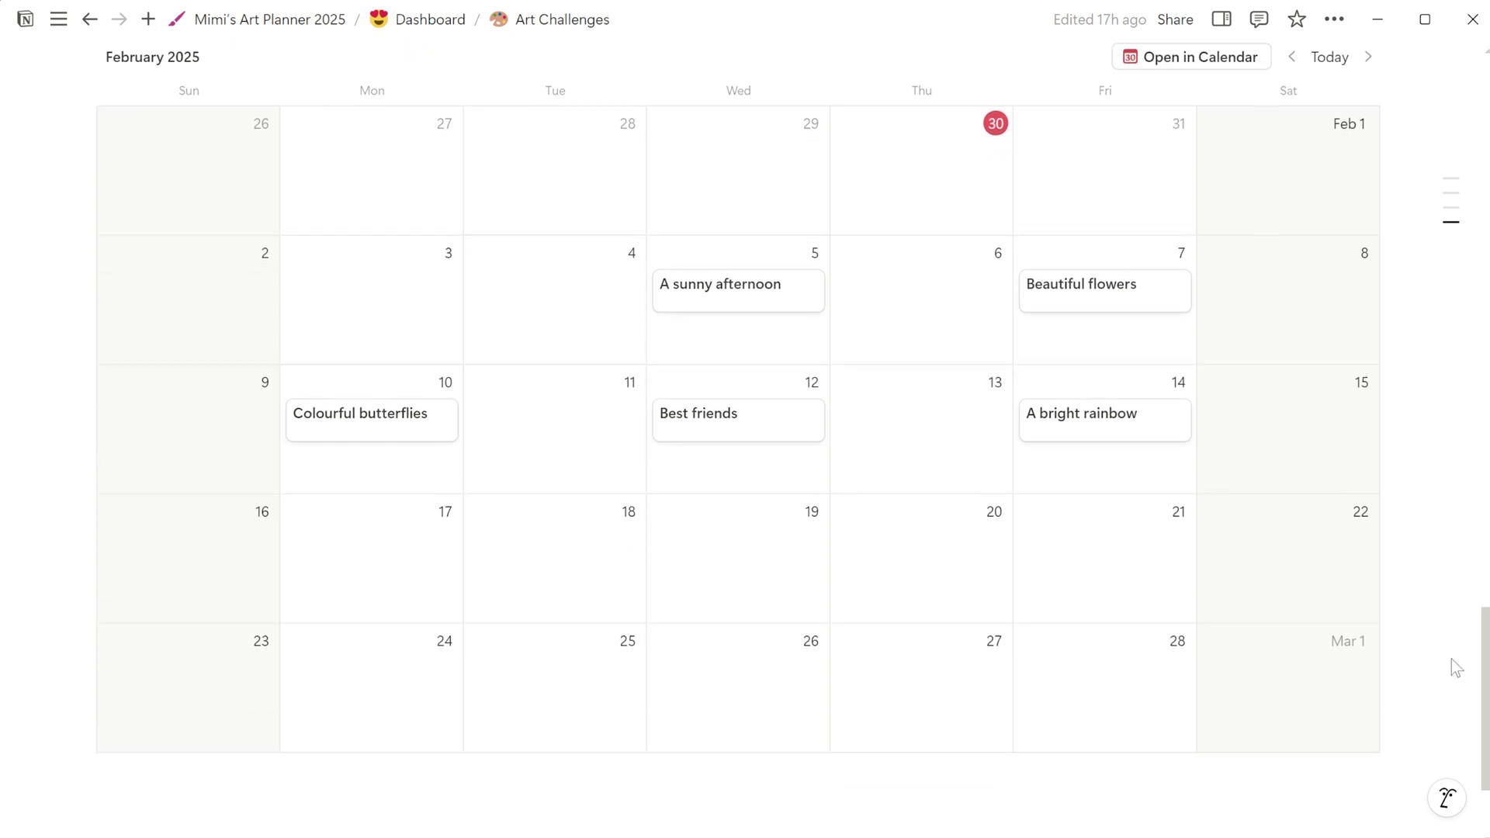
{"action": "left_click_drag", "start_coordinate": [1450, 659], "coordinate": [1474, 249]}
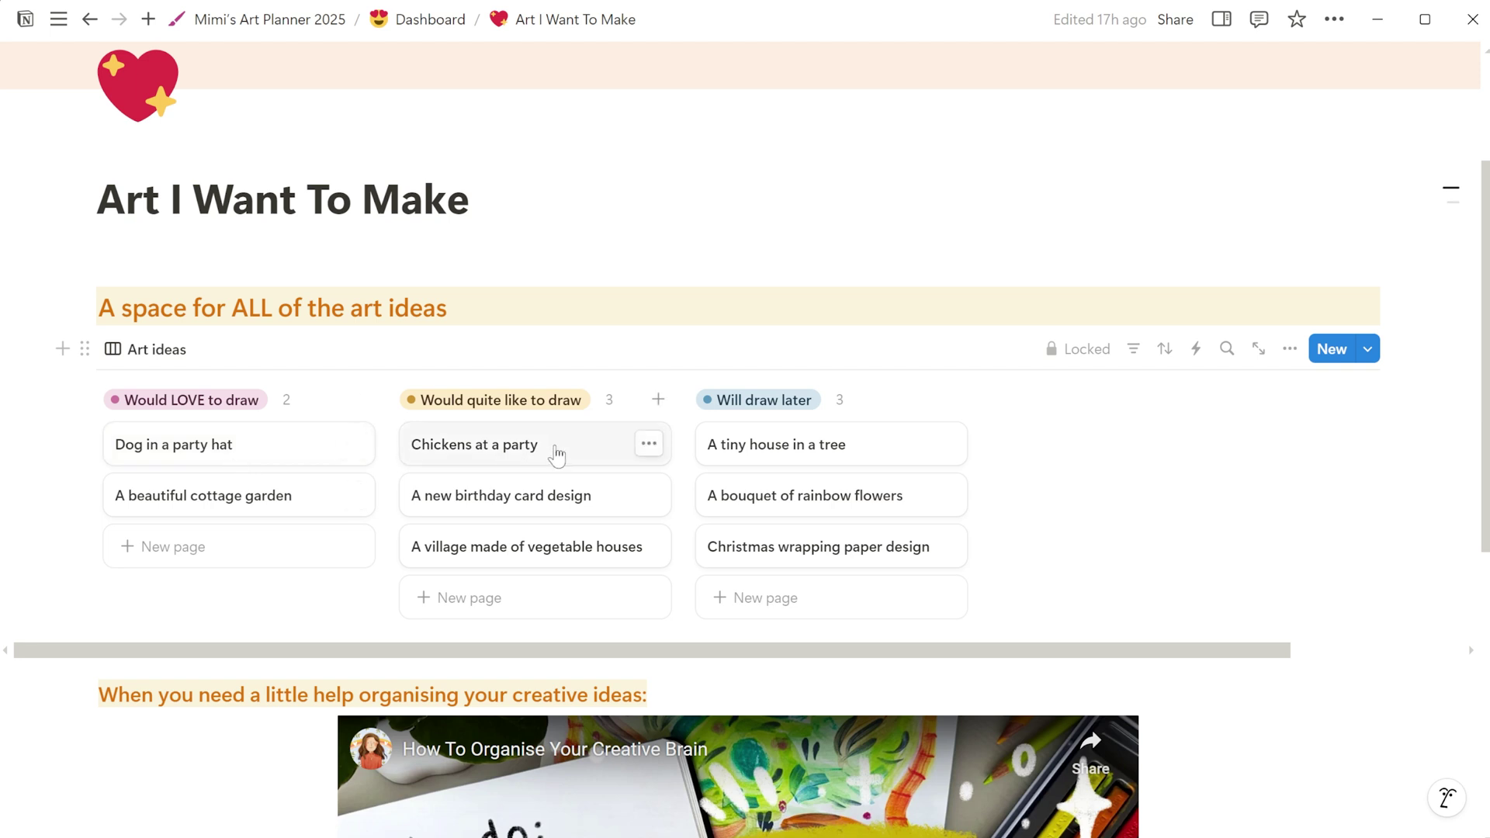
Step: Try moving the Chickens at a party idea into the Would LOVE to draw group, and undo the move
{"action": "mouse_move", "coordinate": [572, 455]}
{"action": "left_mouse_down"}
{"action": "mouse_move", "coordinate": [245, 526]}
{"action": "mouse_move", "coordinate": [262, 519]}
{"action": "left_mouse_up"}
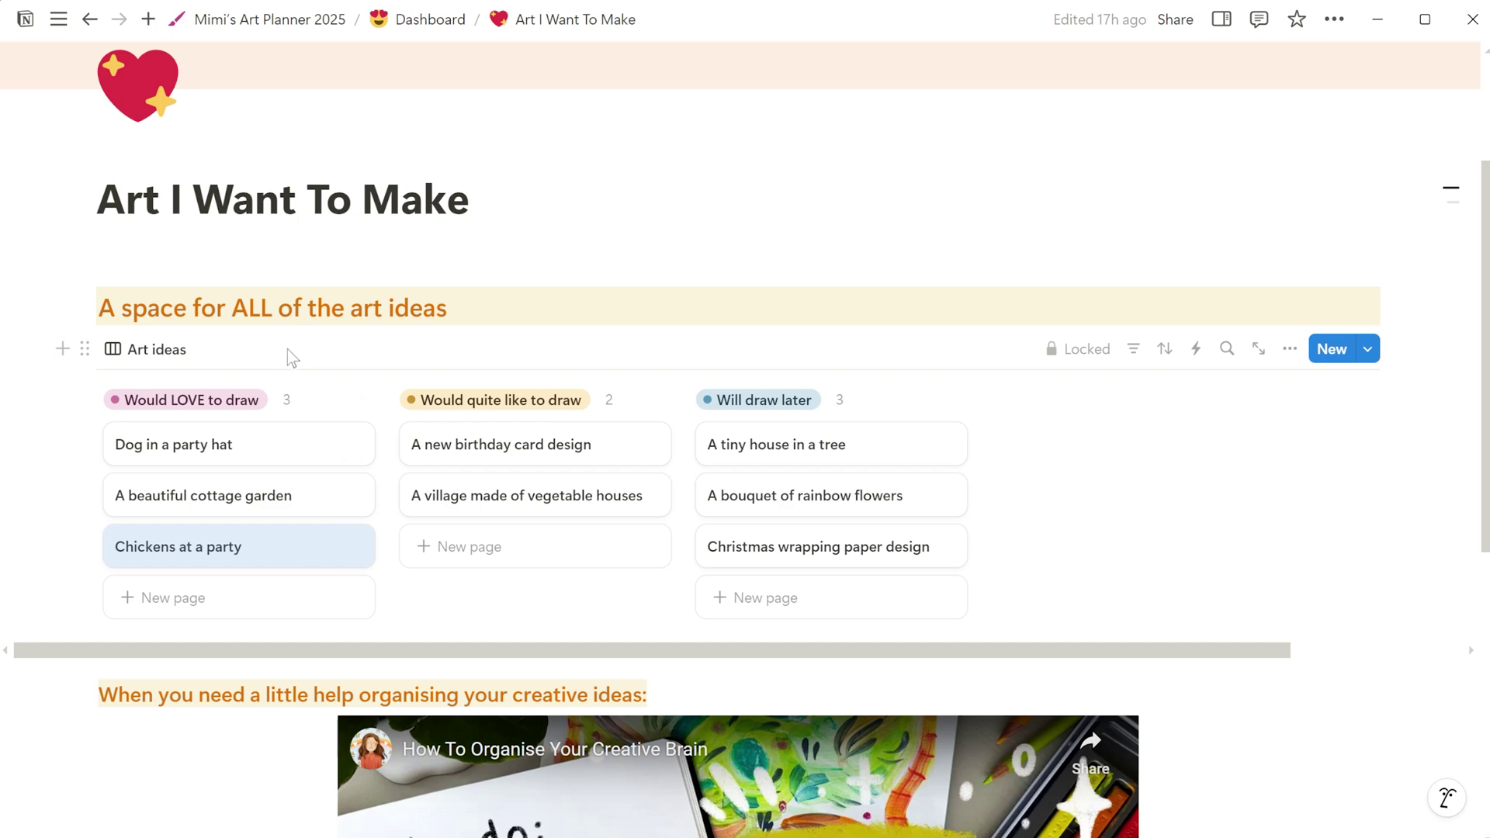
{"action": "key", "text": "ctrl+z"}
Step: Look over the art ideas board and the video about organising creative ideas on the Art I Want To Make page
{"action": "scroll", "coordinate": [672, 487], "scroll_direction": "down", "scroll_amount": 5}
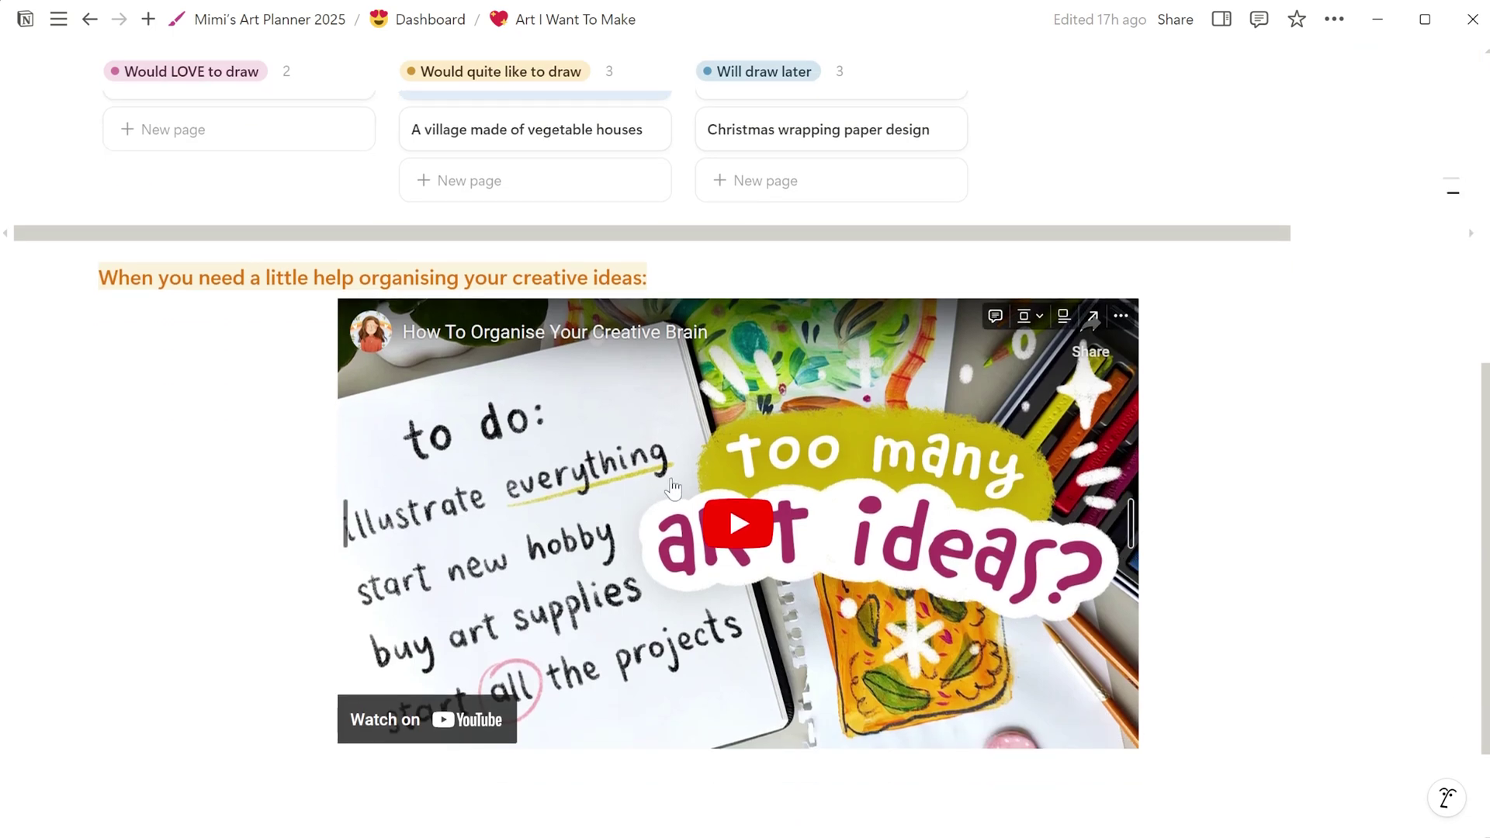
{"action": "scroll", "coordinate": [626, 466], "scroll_direction": "up", "scroll_amount": 4}
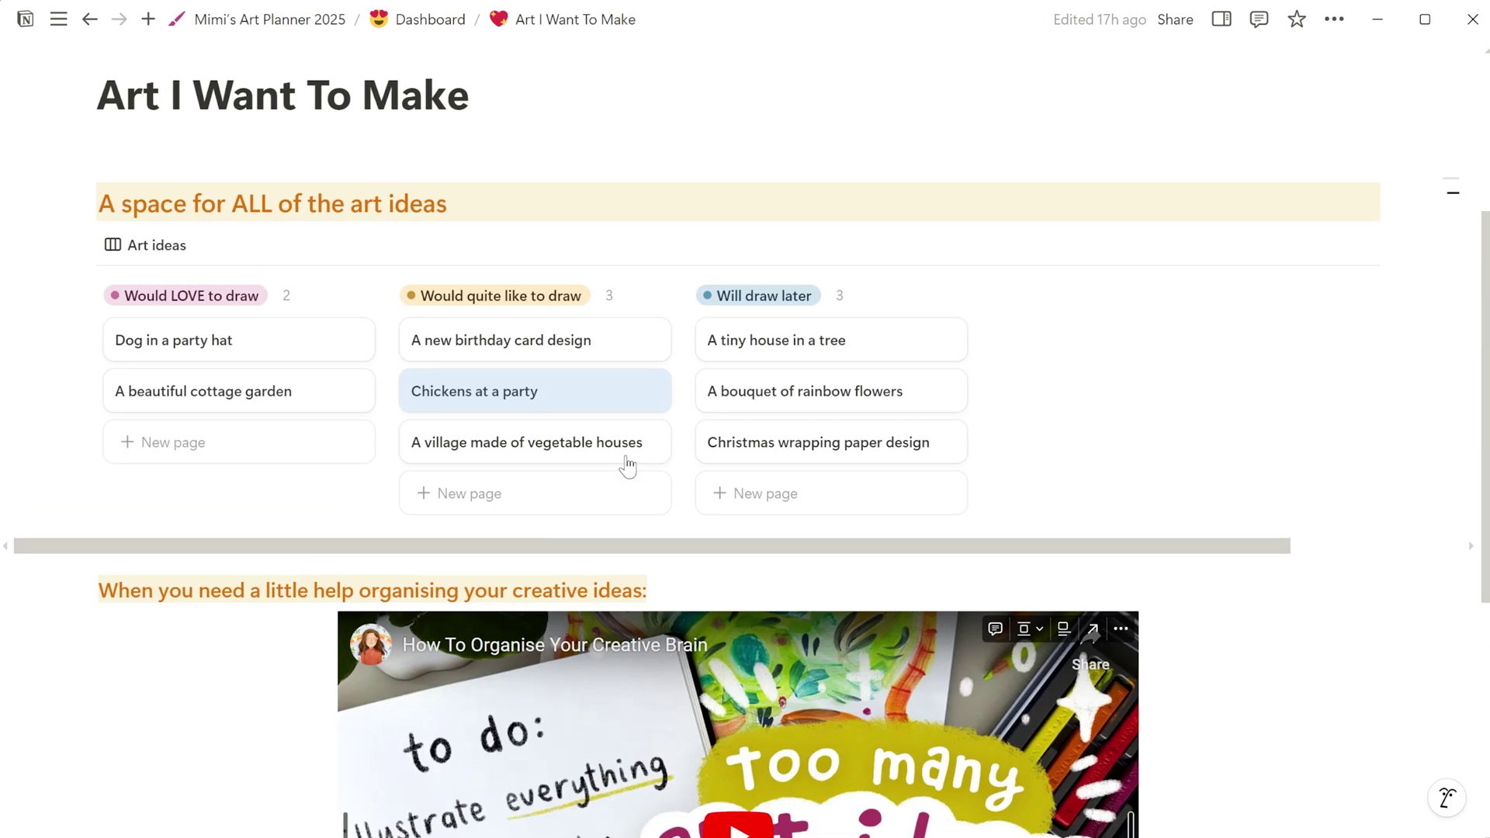
{"action": "scroll", "coordinate": [804, 522], "scroll_direction": "down", "scroll_amount": 3}
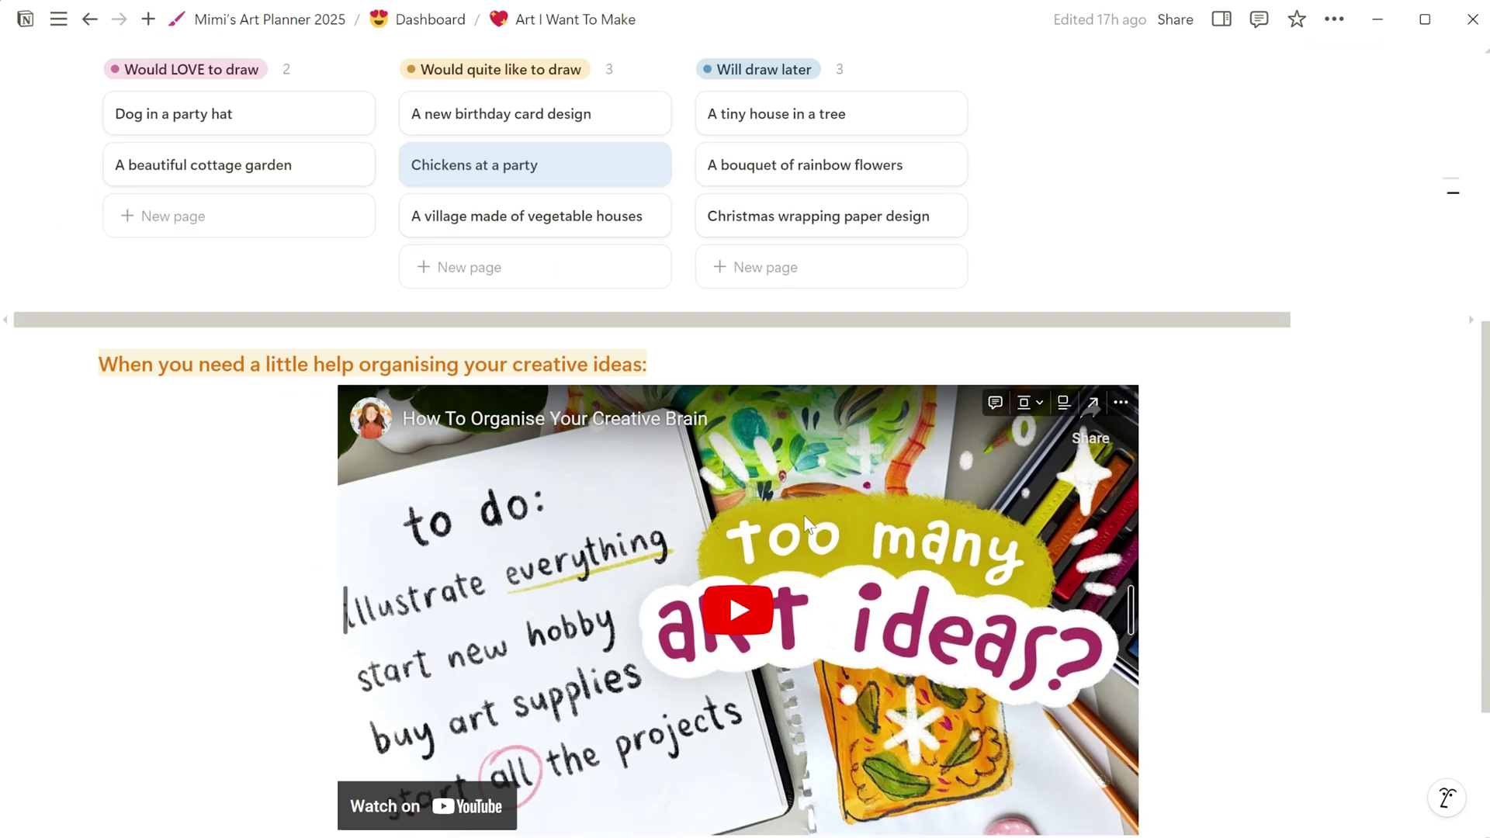
{"action": "scroll", "coordinate": [803, 515], "scroll_direction": "down", "scroll_amount": 3}
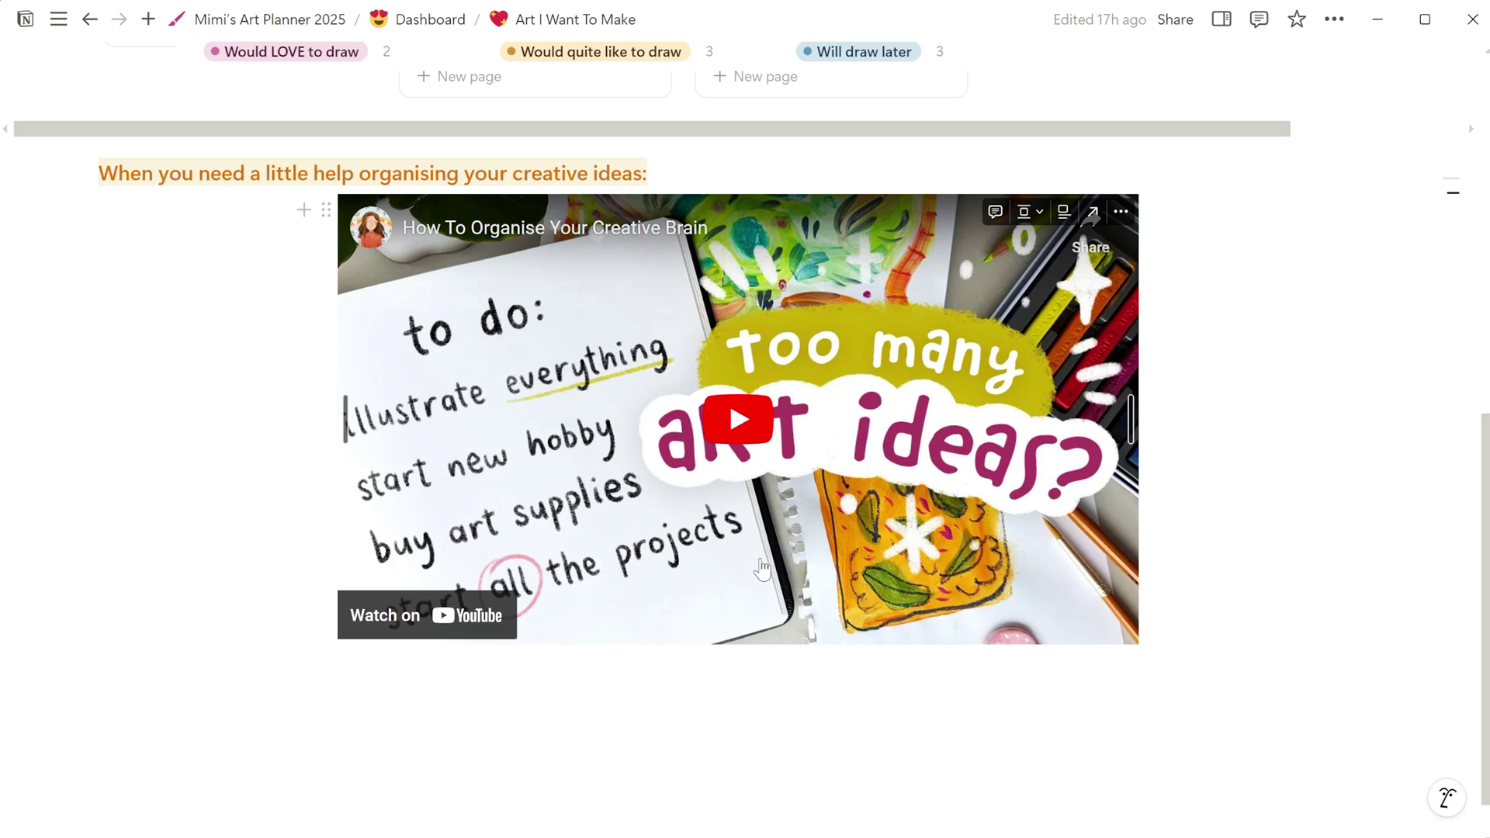
{"action": "scroll", "coordinate": [761, 567], "scroll_direction": "up", "scroll_amount": 8}
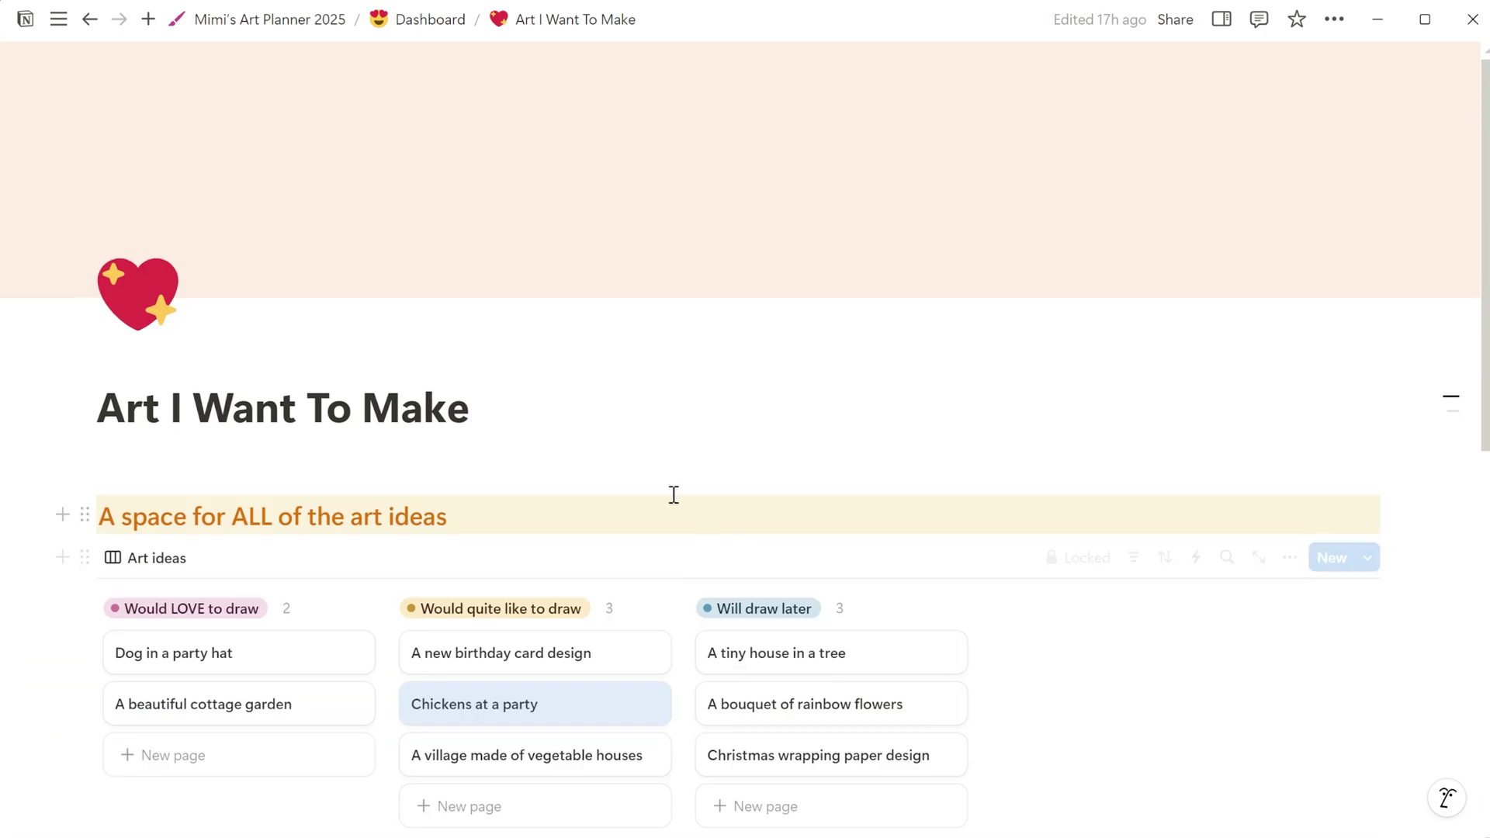
Step: Return to the art planner's homepage and show the Art Tracker in its Gallery view
{"action": "left_click", "coordinate": [308, 25]}
{"action": "scroll", "coordinate": [745, 434], "scroll_direction": "down", "scroll_amount": 3}
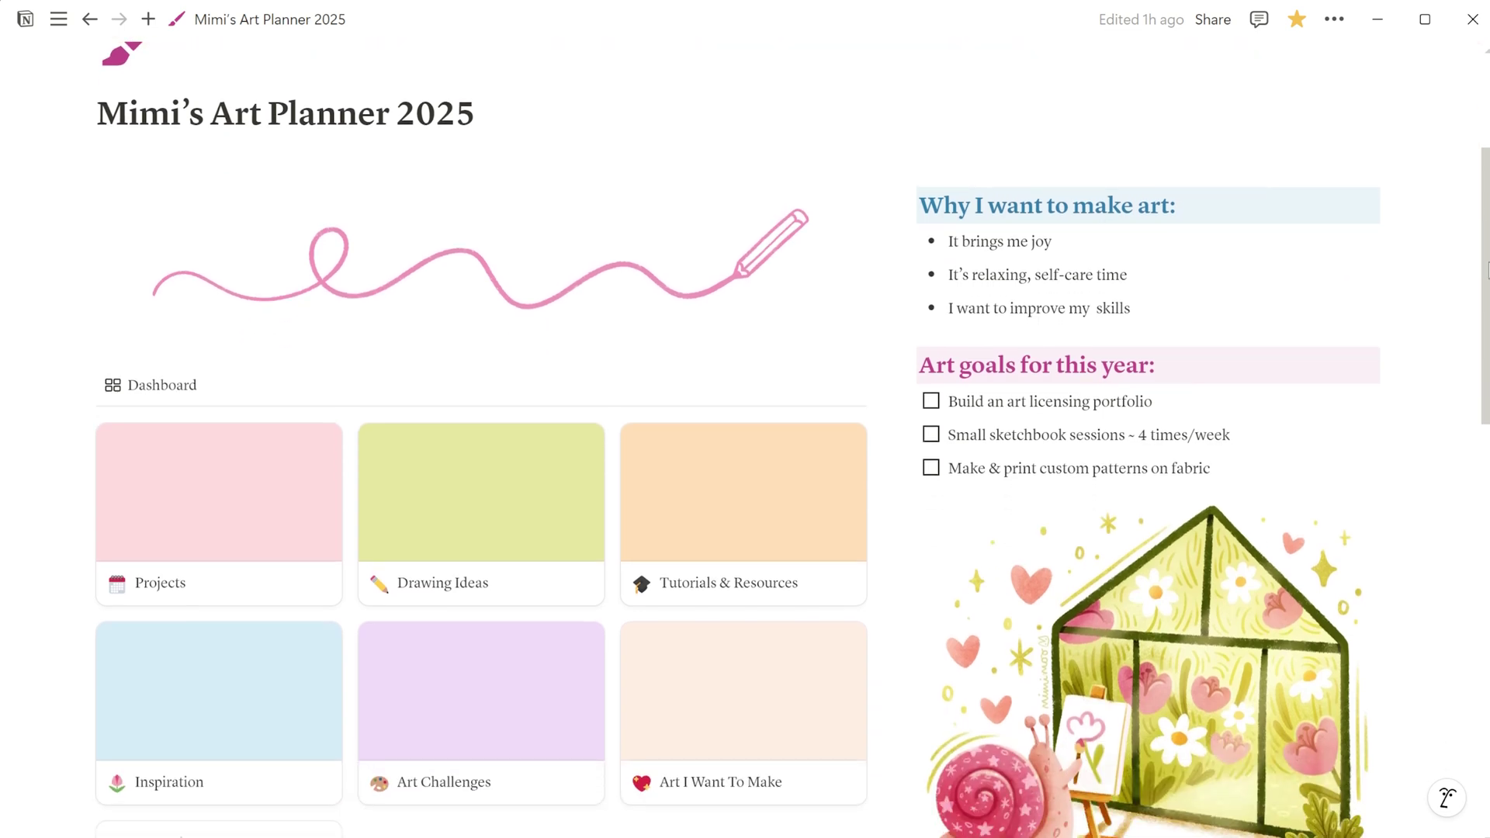
{"action": "scroll", "coordinate": [745, 434], "scroll_direction": "down", "scroll_amount": 5}
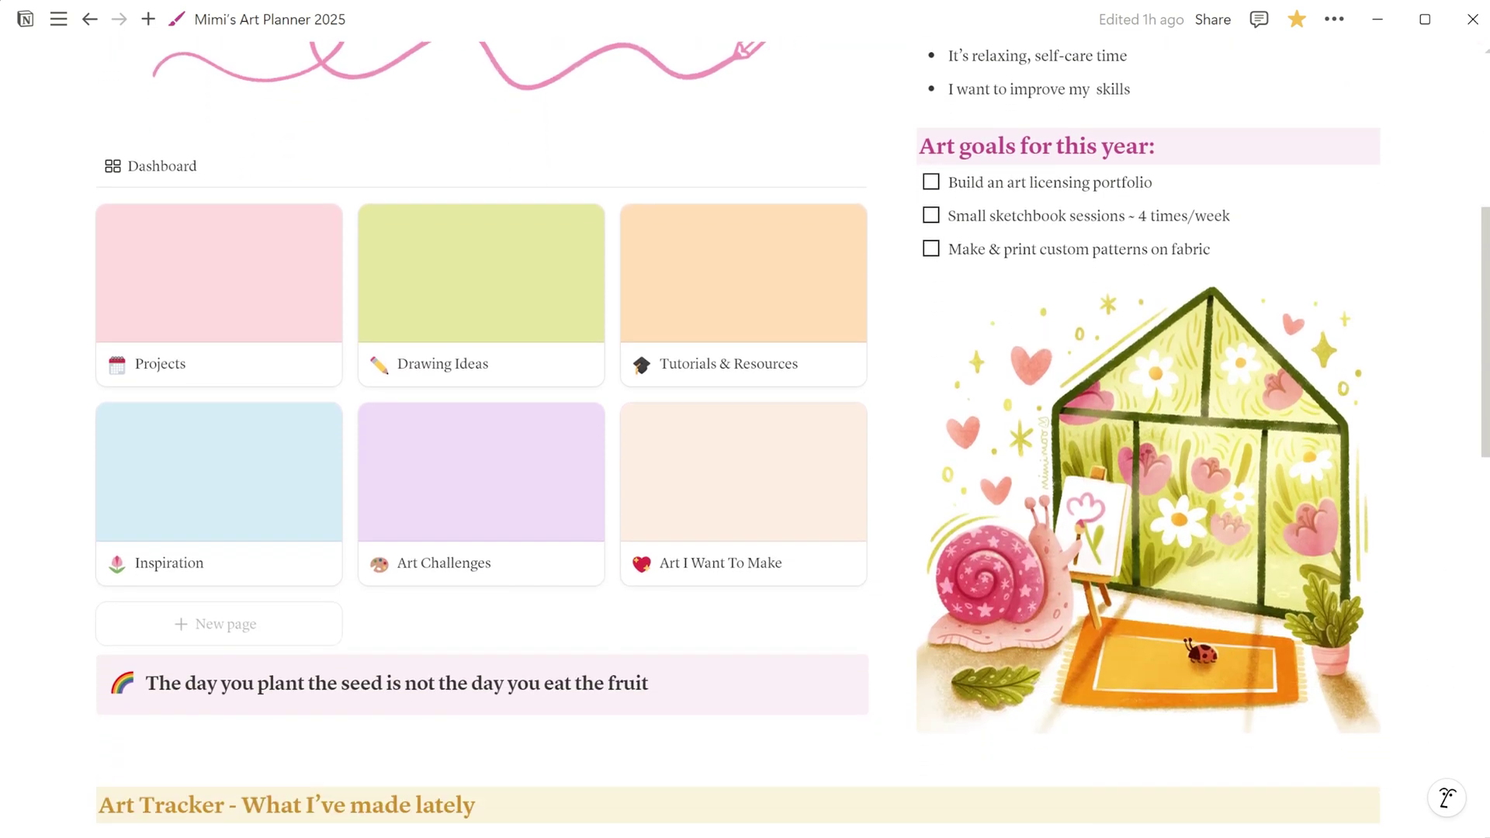
{"action": "scroll", "coordinate": [745, 435], "scroll_direction": "down", "scroll_amount": 3}
{"action": "scroll", "coordinate": [745, 434], "scroll_direction": "down", "scroll_amount": 3}
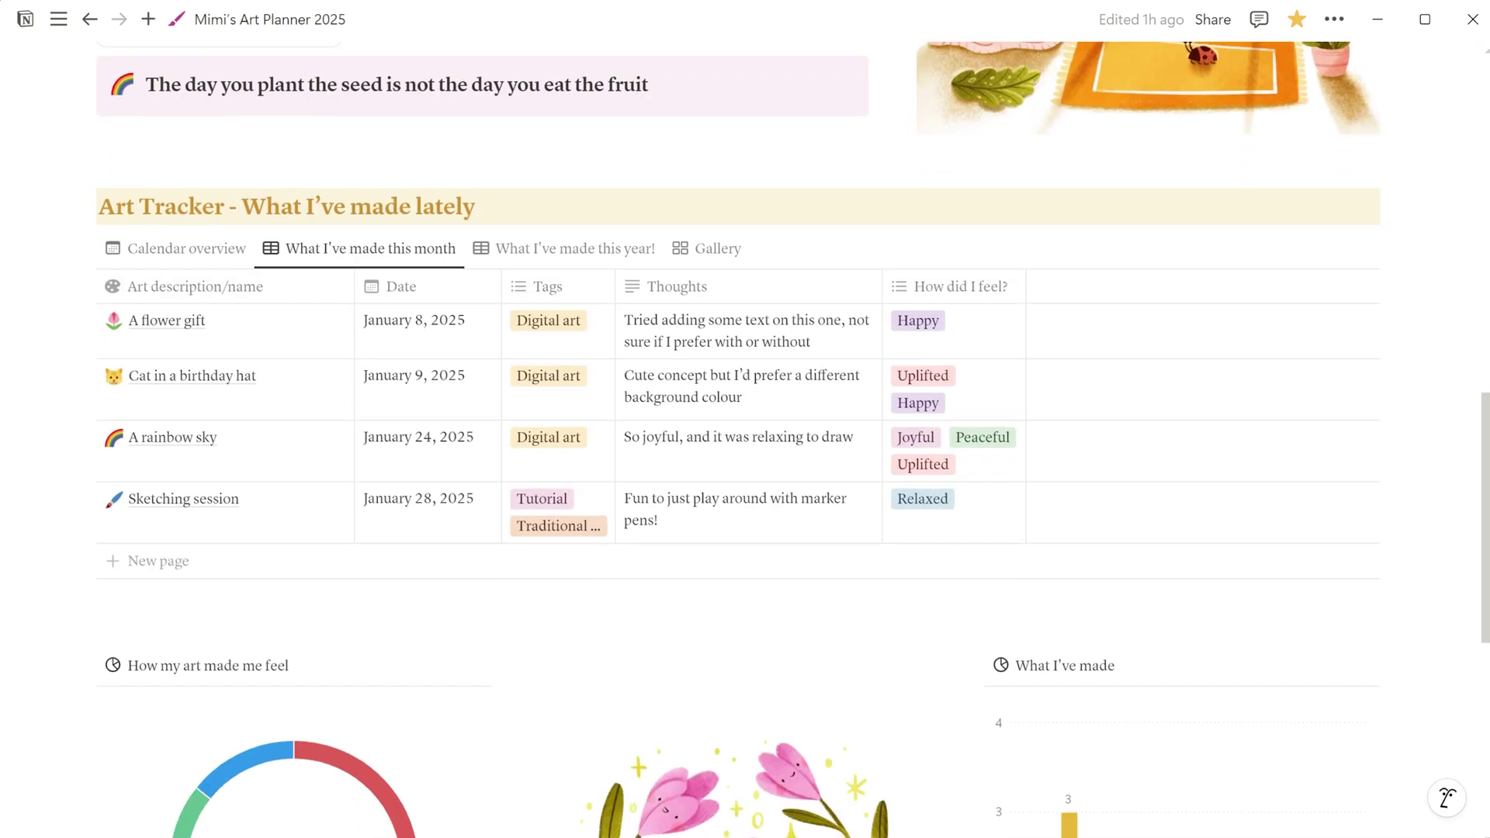
{"action": "scroll", "coordinate": [726, 233], "scroll_direction": "up", "scroll_amount": 2}
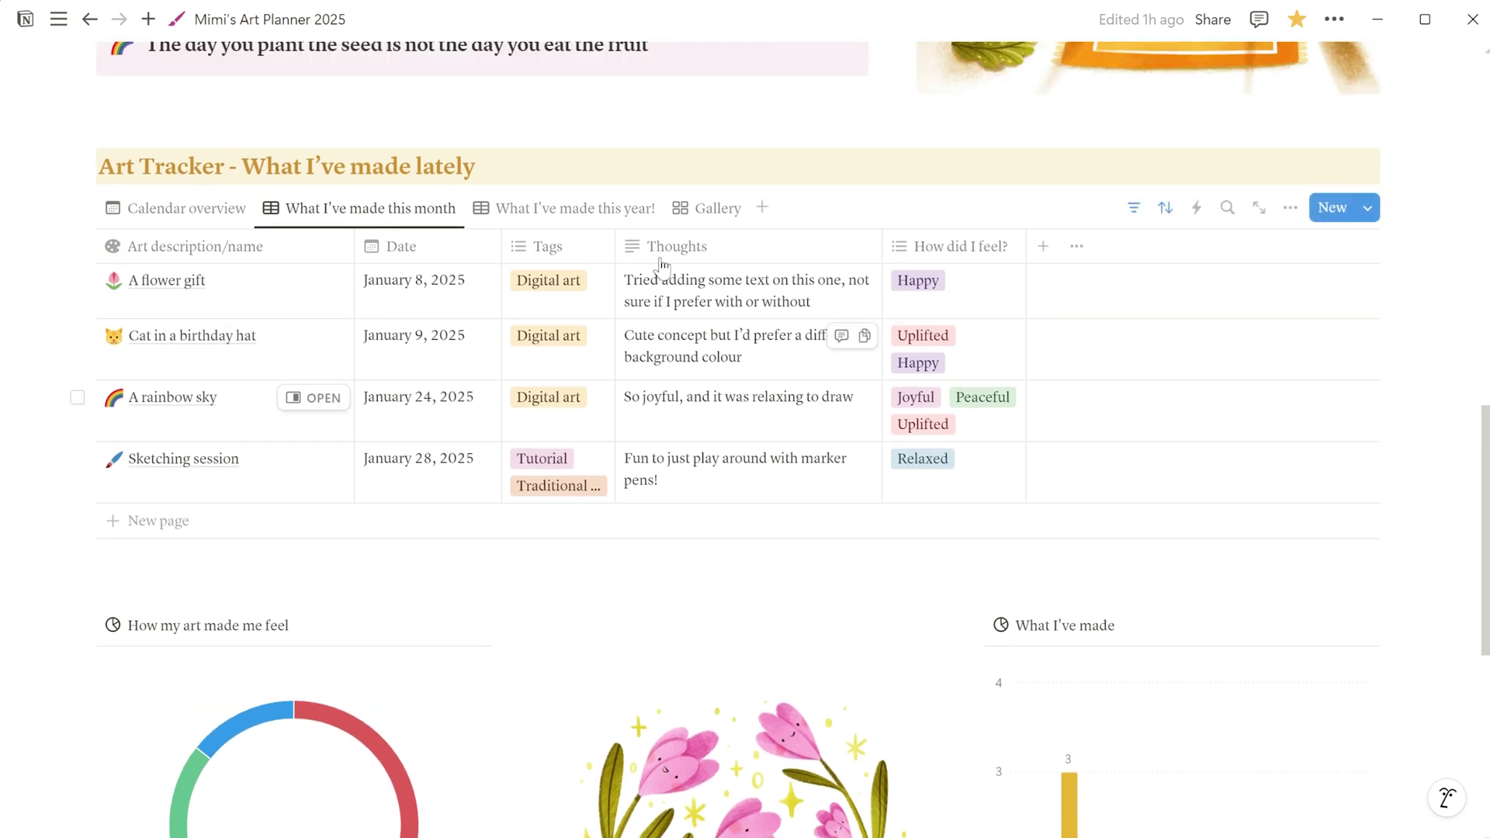
{"action": "left_click", "coordinate": [723, 220]}
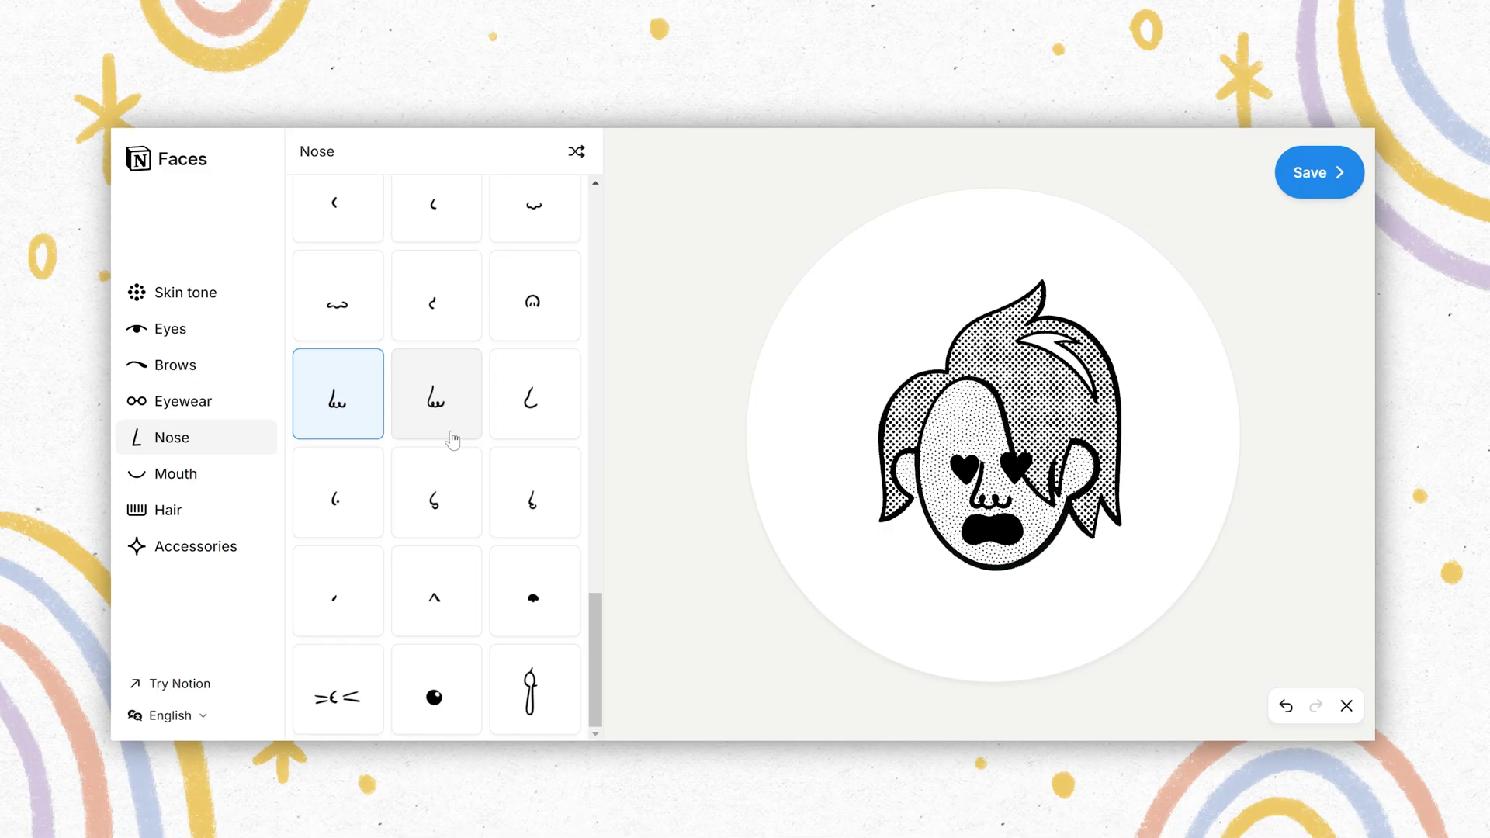
Step: In Notion Faces, try the whiskered nose and the wide curved nose on the portrait
{"action": "left_click", "coordinate": [351, 695]}
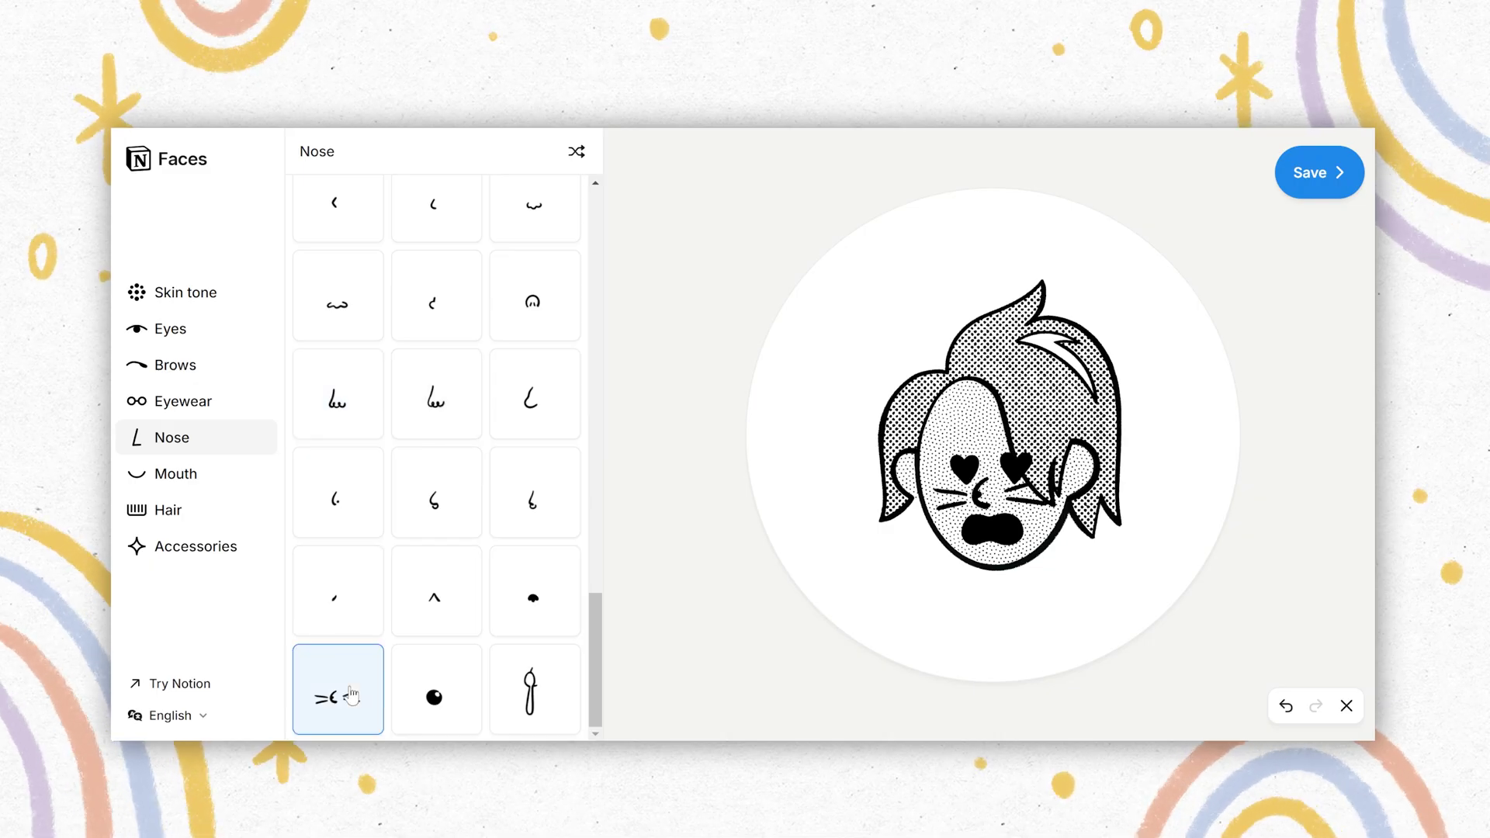
{"action": "scroll", "coordinate": [399, 492], "scroll_direction": "up", "scroll_amount": 2}
{"action": "left_click", "coordinate": [361, 496]}
{"action": "scroll", "coordinate": [381, 488], "scroll_direction": "up", "scroll_amount": 1}
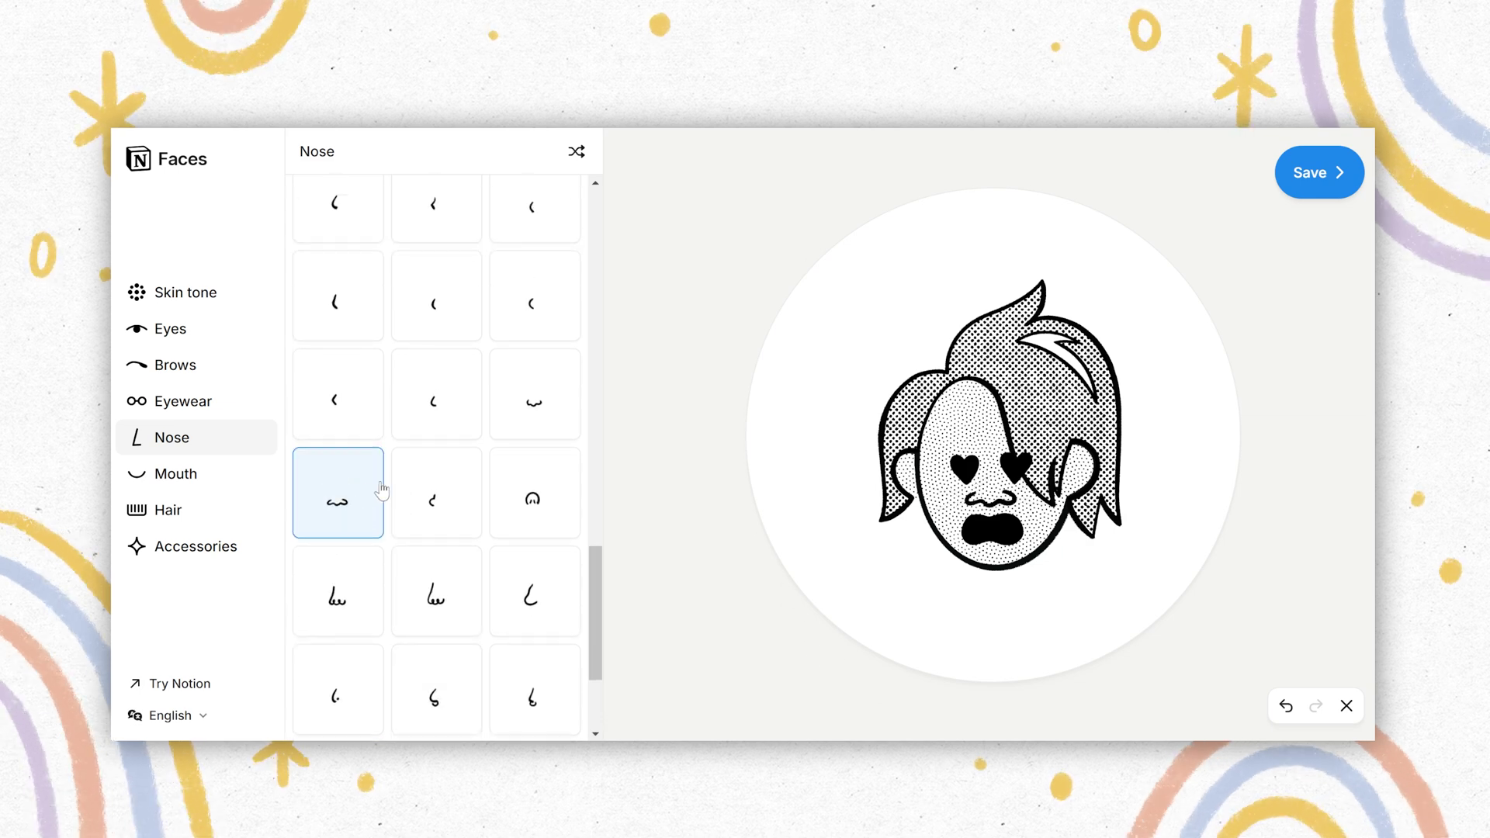
{"action": "scroll", "coordinate": [382, 487], "scroll_direction": "up", "scroll_amount": 1}
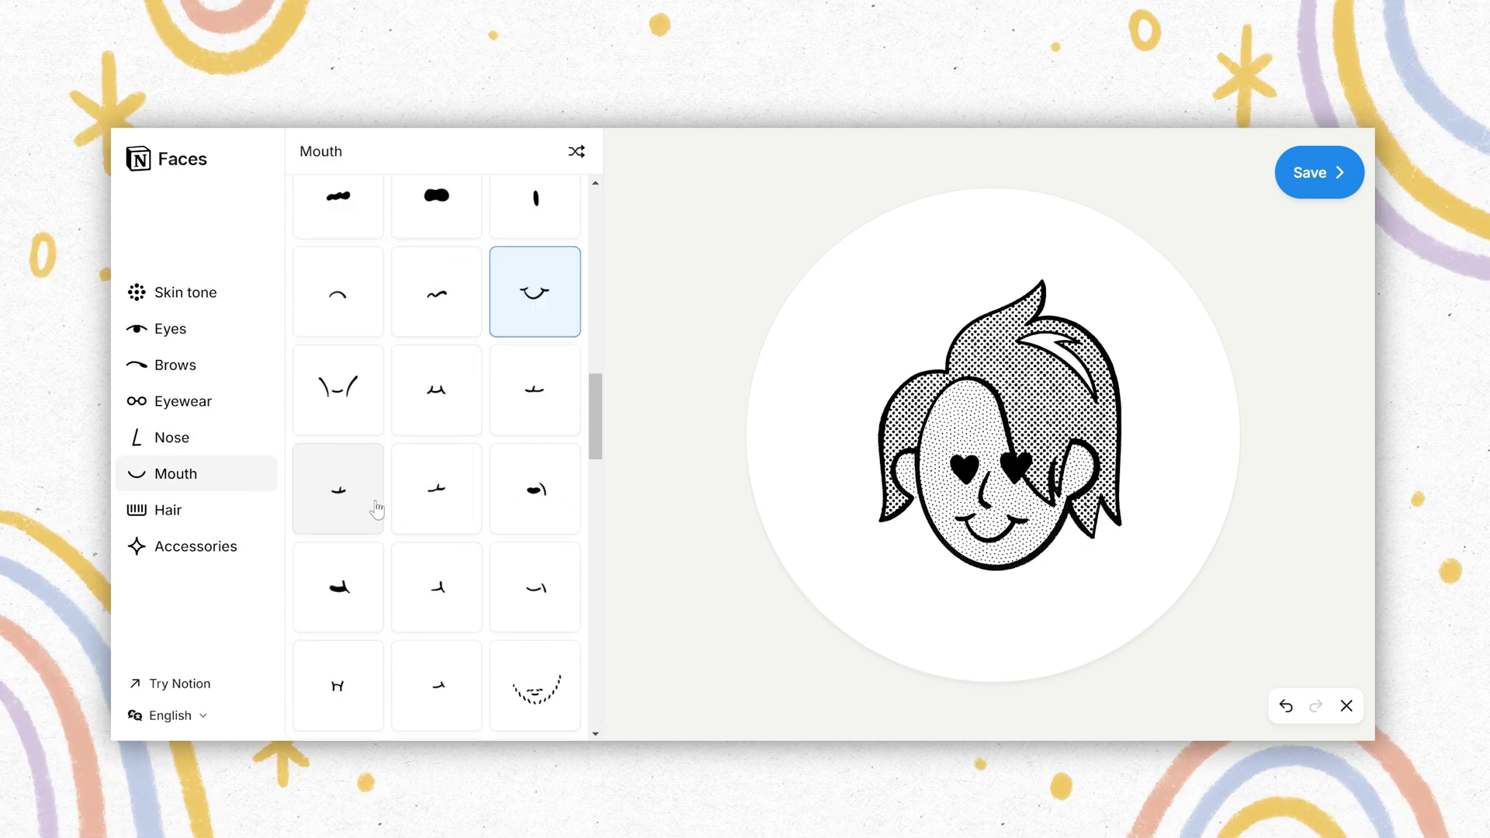
Step: Try the small flat smile and the doughnut-eating mouth on the portrait
{"action": "left_click", "coordinate": [373, 505]}
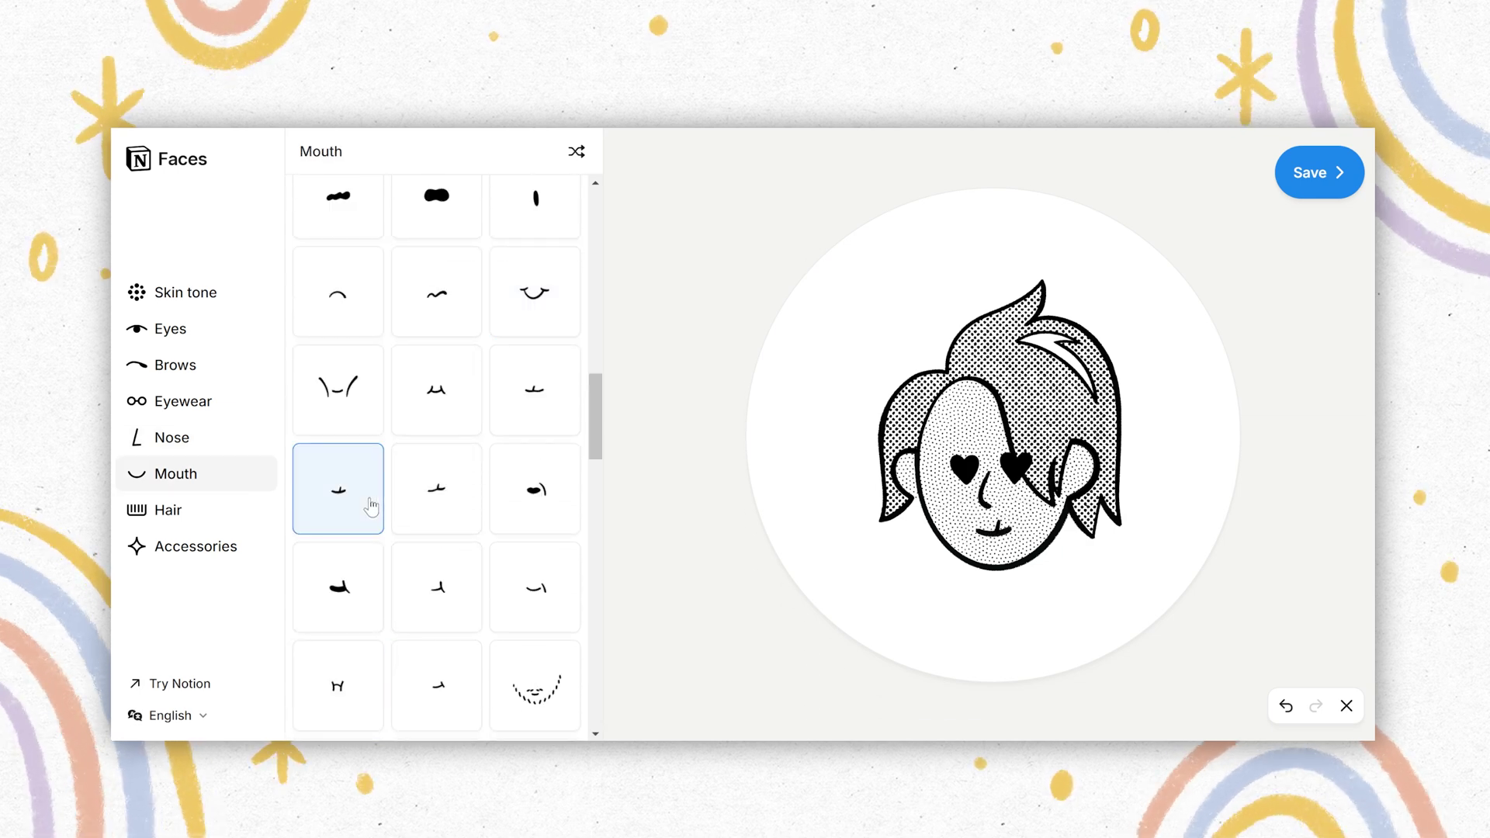
{"action": "scroll", "coordinate": [371, 506], "scroll_direction": "down", "scroll_amount": 10}
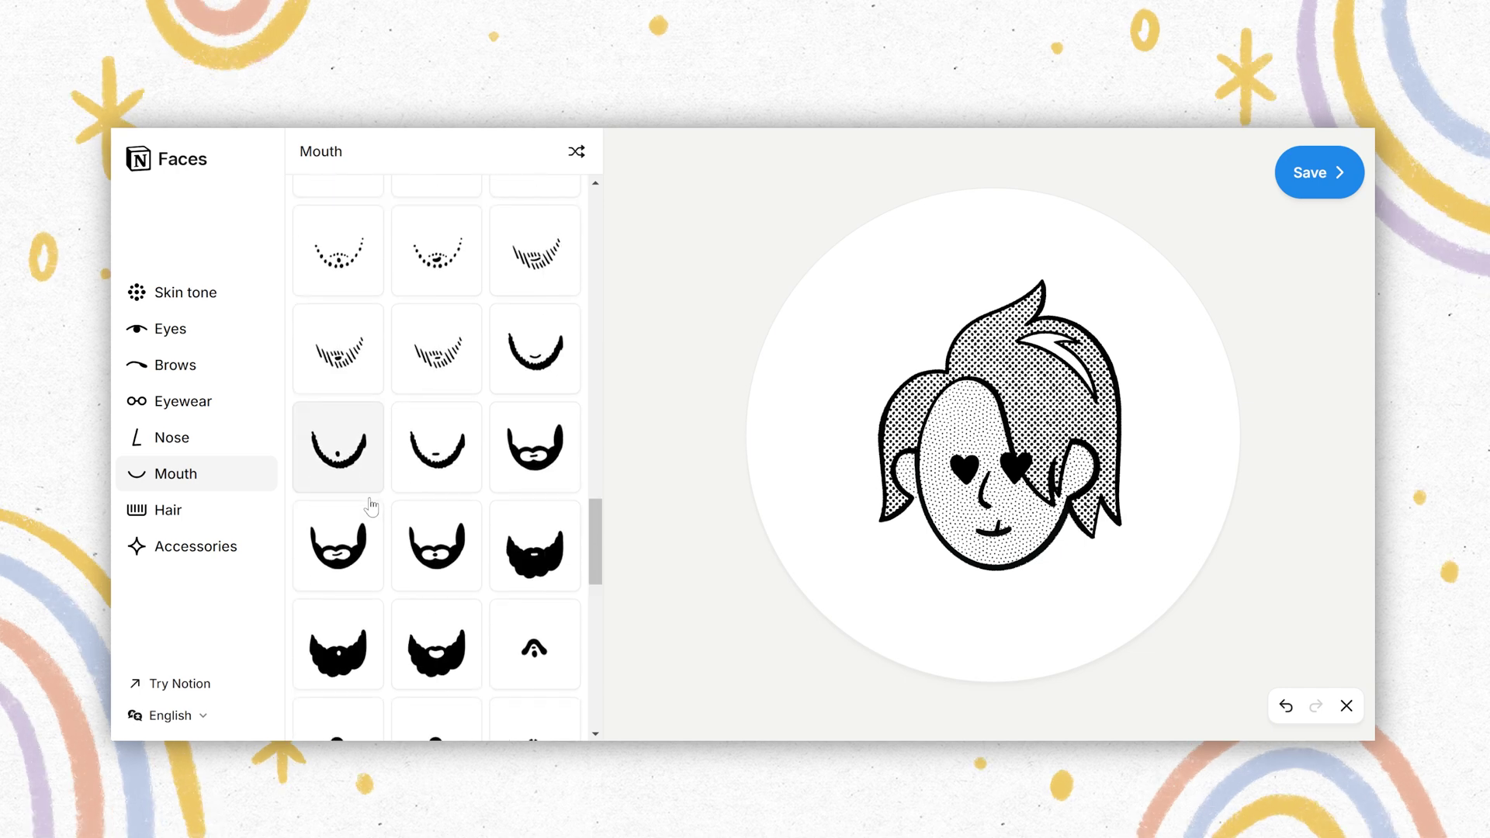
{"action": "scroll", "coordinate": [364, 481], "scroll_direction": "down", "scroll_amount": 3}
{"action": "left_click", "coordinate": [354, 449]}
{"action": "scroll", "coordinate": [348, 439], "scroll_direction": "down", "scroll_amount": 1}
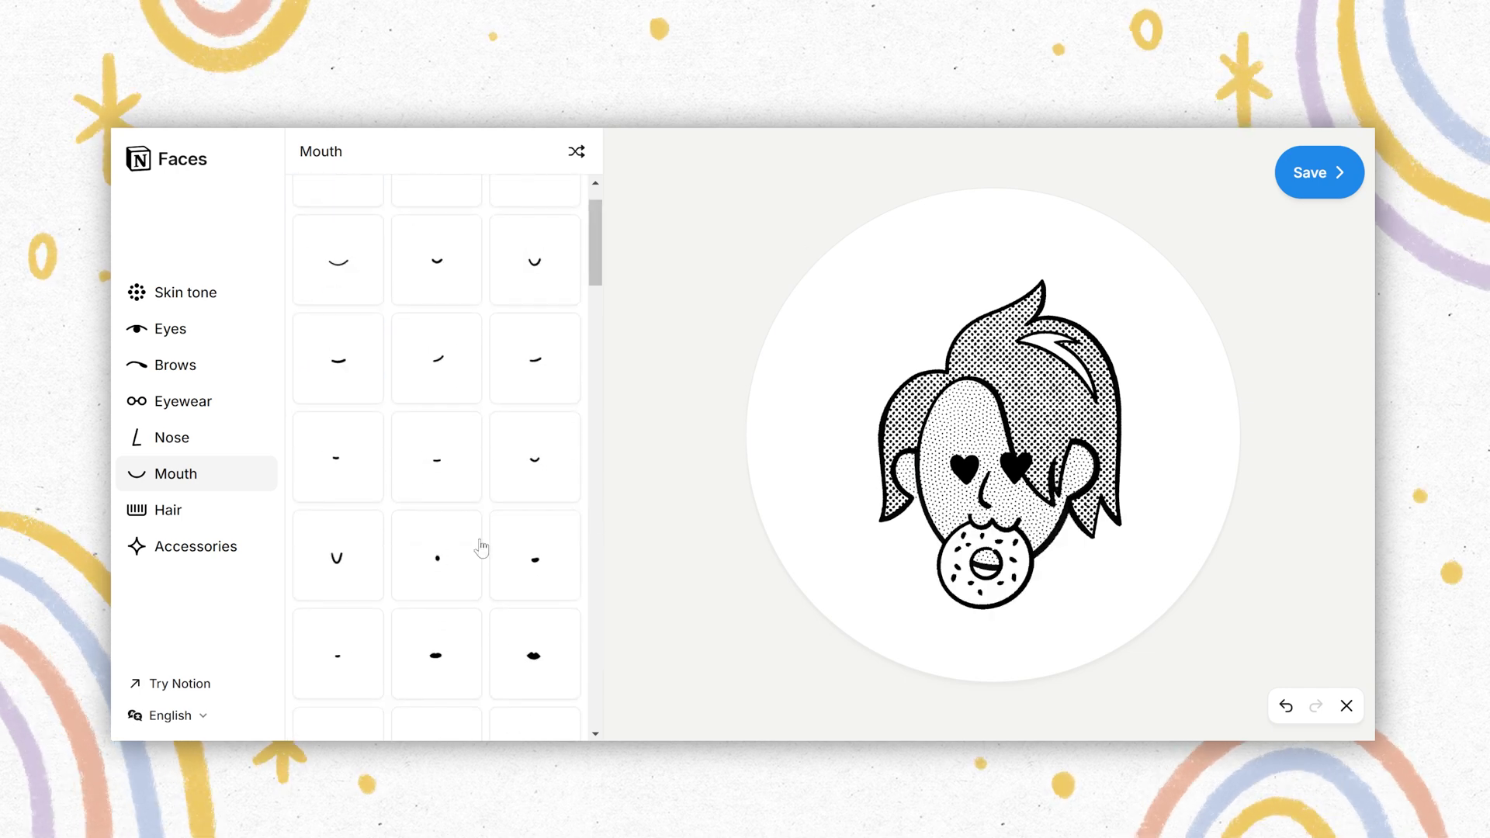
Step: Give the portrait a small U-shaped smile and long, wavy, grey, centre-parted hair
{"action": "scroll", "coordinate": [481, 548], "scroll_direction": "up", "scroll_amount": 1}
{"action": "left_click", "coordinate": [528, 335]}
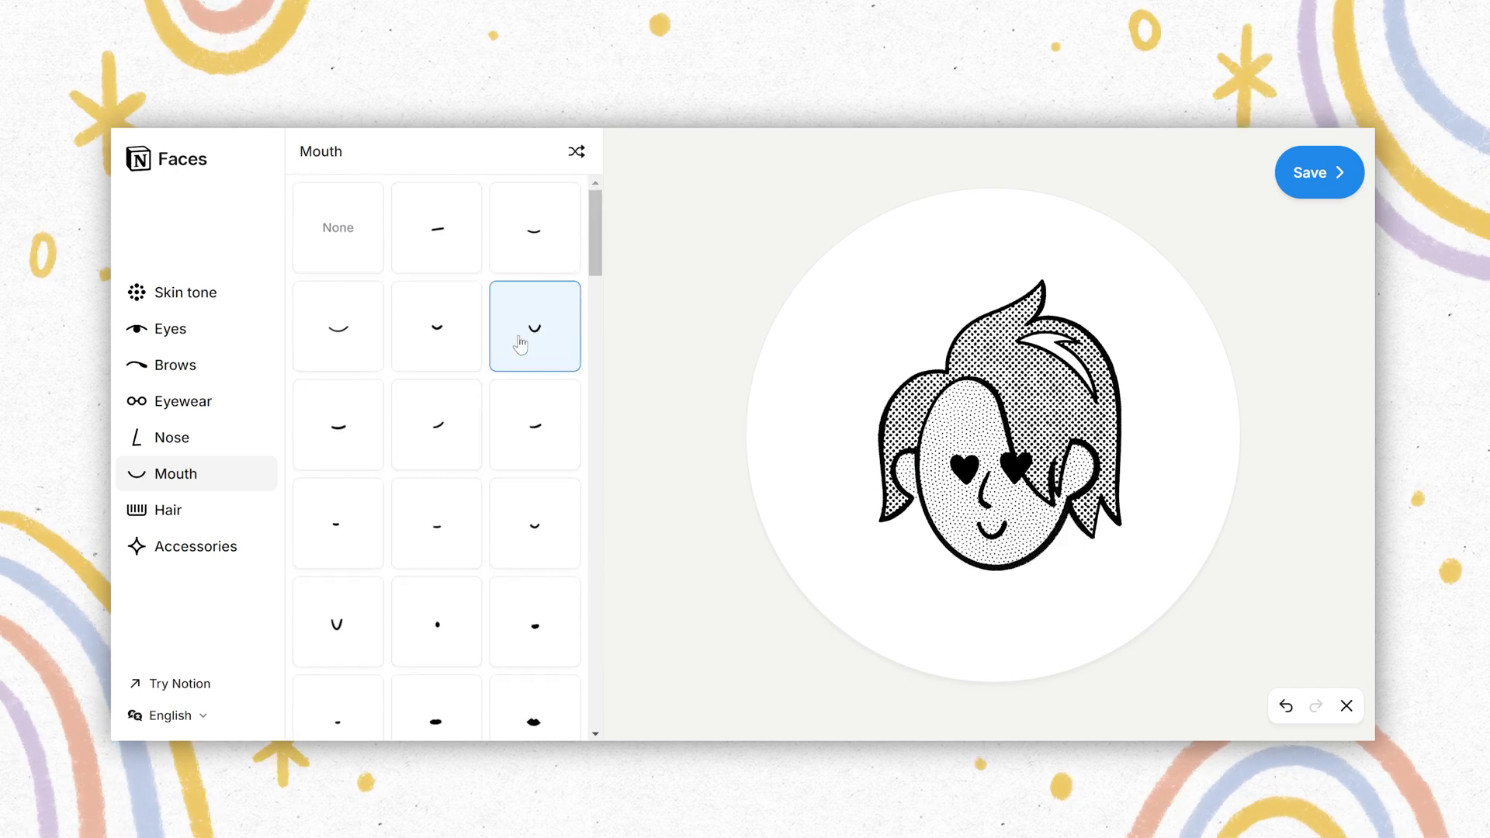
{"action": "left_click", "coordinate": [208, 510]}
{"action": "scroll", "coordinate": [492, 570], "scroll_direction": "down", "scroll_amount": 3}
{"action": "scroll", "coordinate": [492, 575], "scroll_direction": "up", "scroll_amount": 3}
{"action": "left_click", "coordinate": [436, 458]}
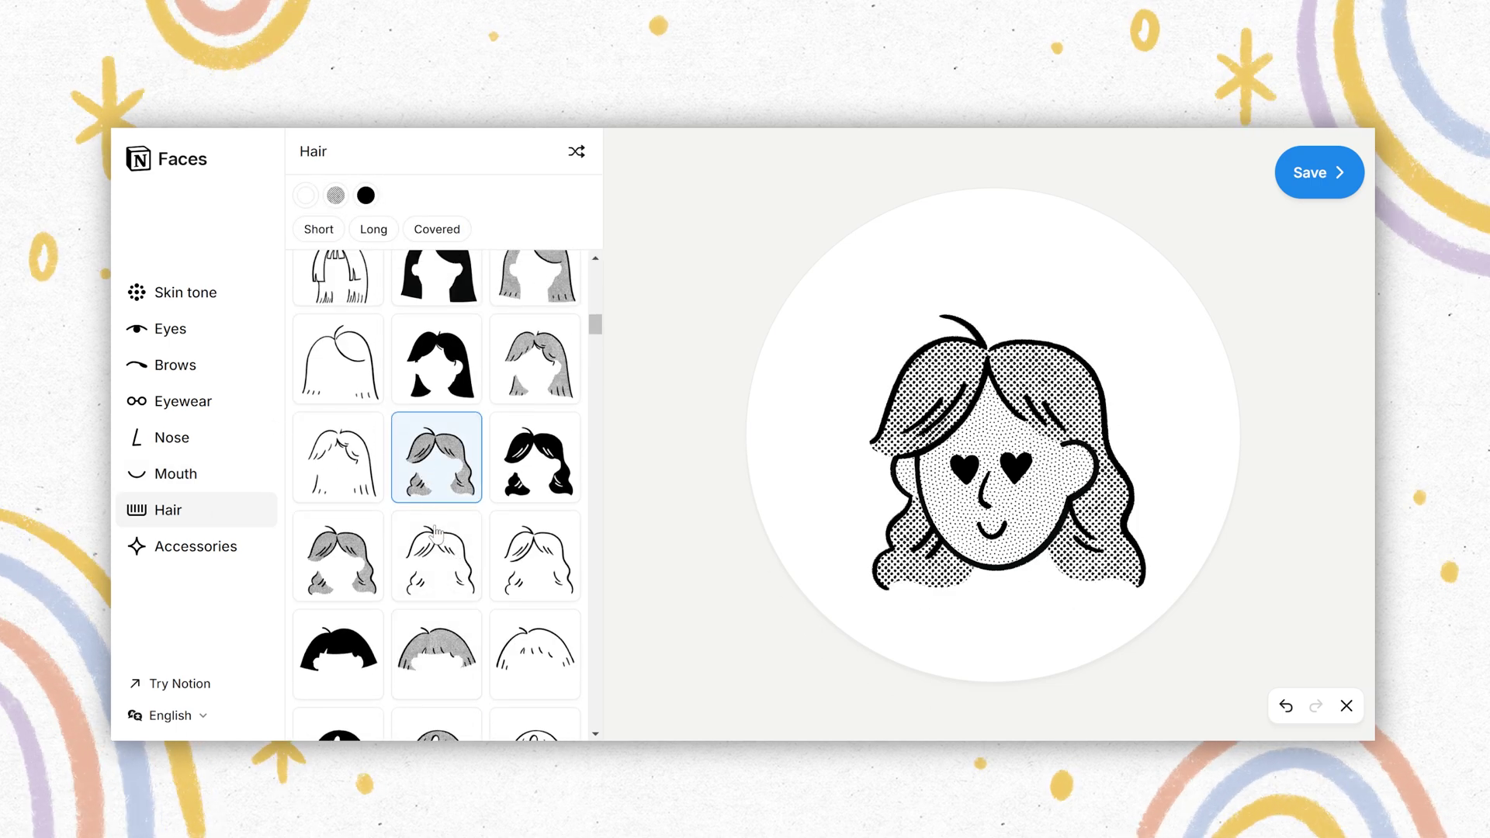
Step: Start the download of the Portrait only version of the finished face
{"action": "scroll", "coordinate": [436, 534], "scroll_direction": "up", "scroll_amount": 2}
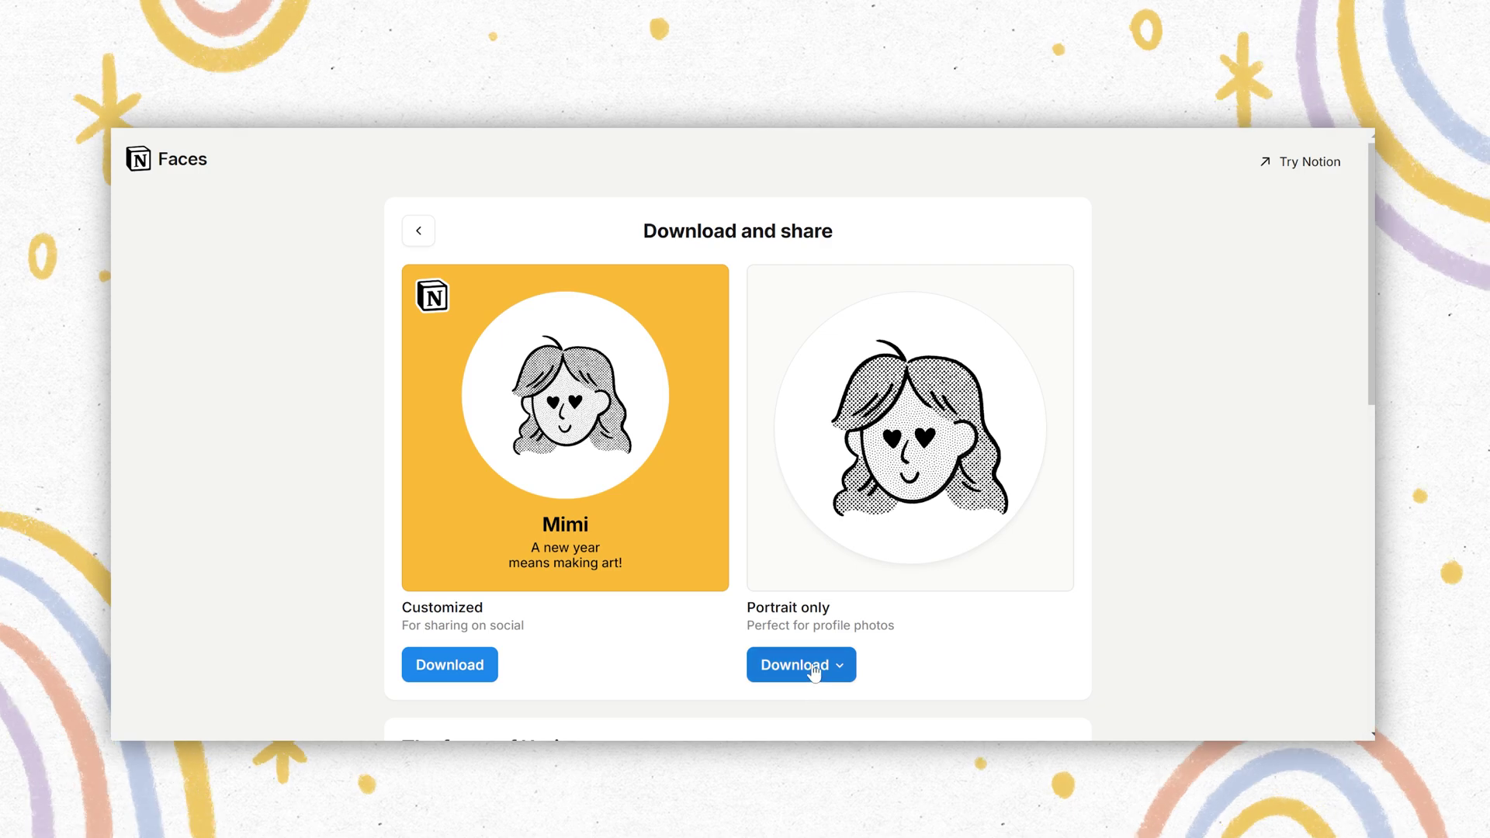
{"action": "left_click", "coordinate": [813, 671]}
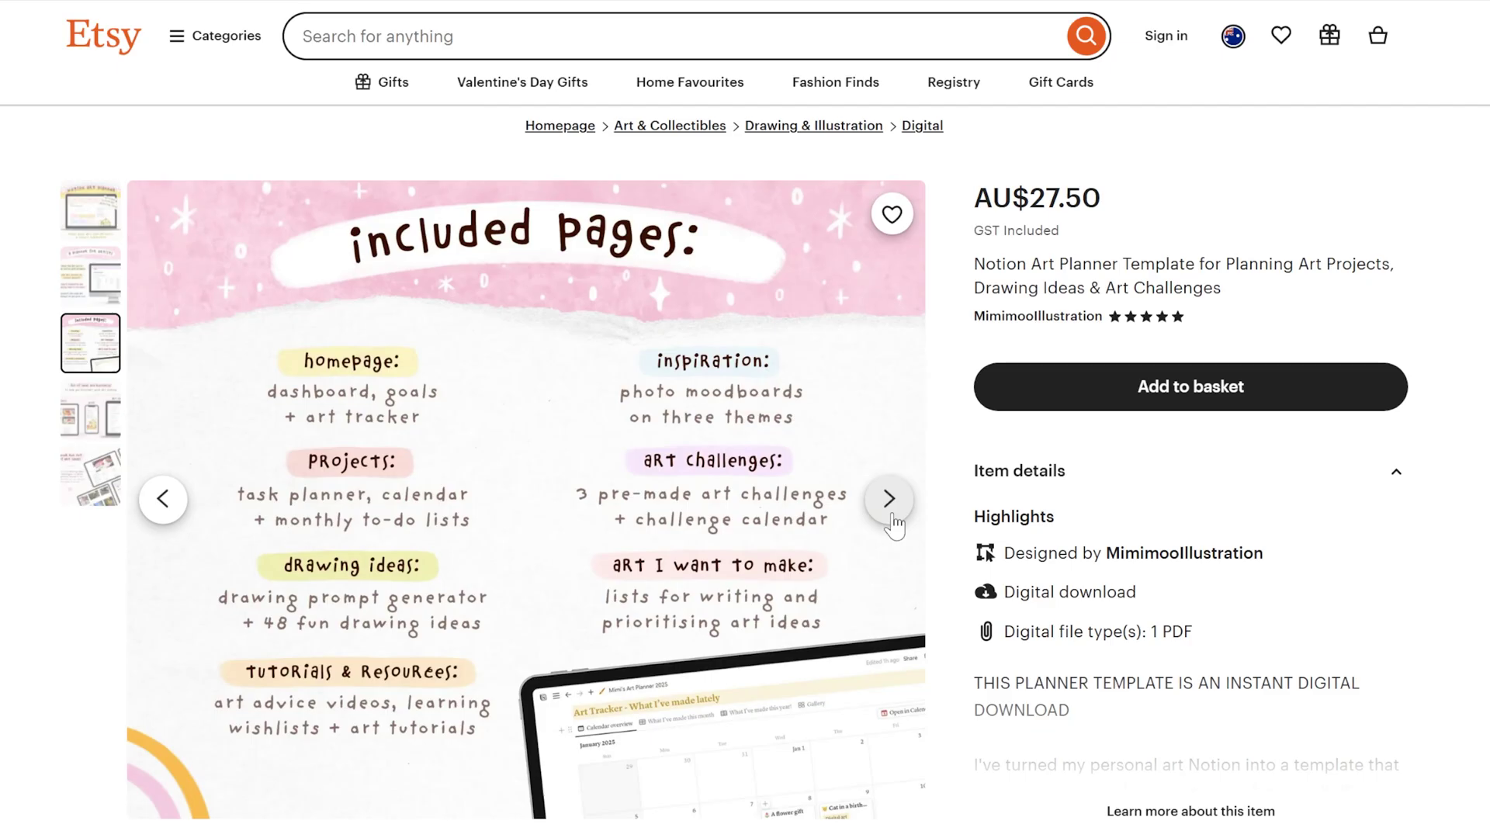
Step: On the Etsy listing for the Notion Art Planner Template, view the image following the included pages overview
{"action": "left_click", "coordinate": [890, 512]}
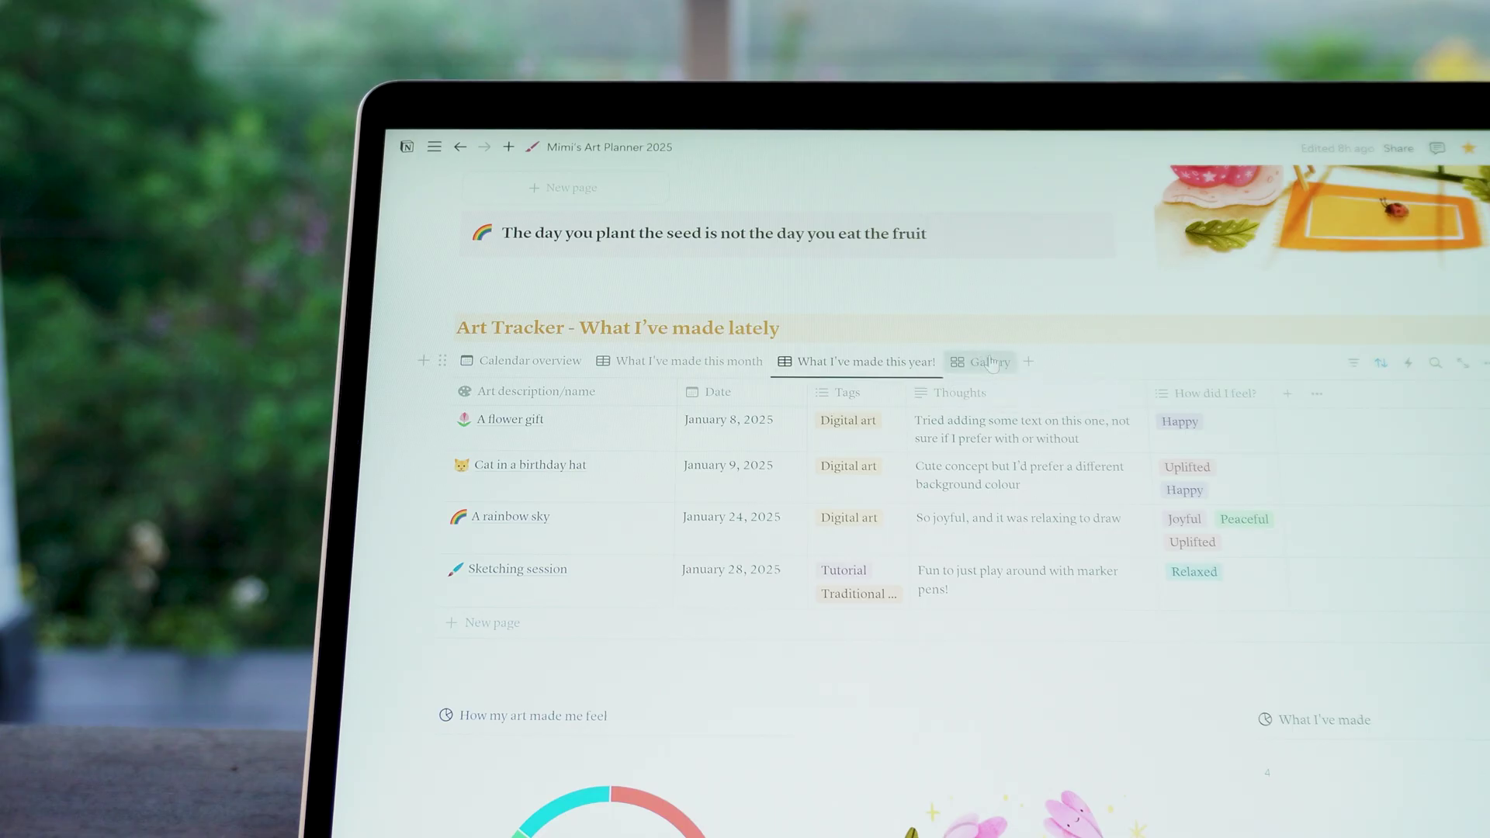
Step: Back in Notion, show the Art Tracker's Gallery view and browse the Flower inspiration board on the Inspiration page
{"action": "left_click", "coordinate": [990, 362]}
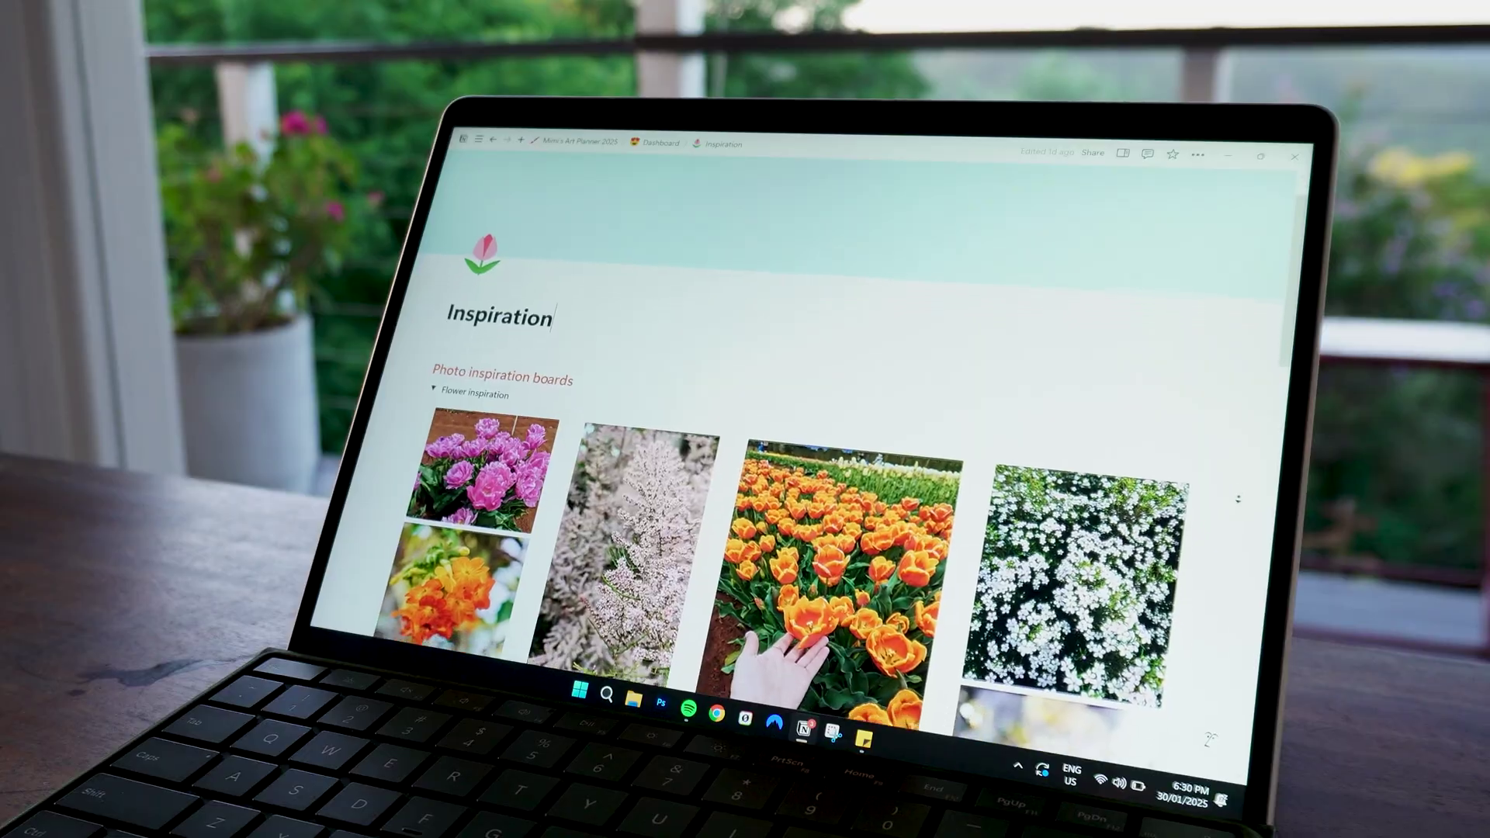
{"action": "scroll", "coordinate": [853, 426], "scroll_direction": "down", "scroll_amount": 5}
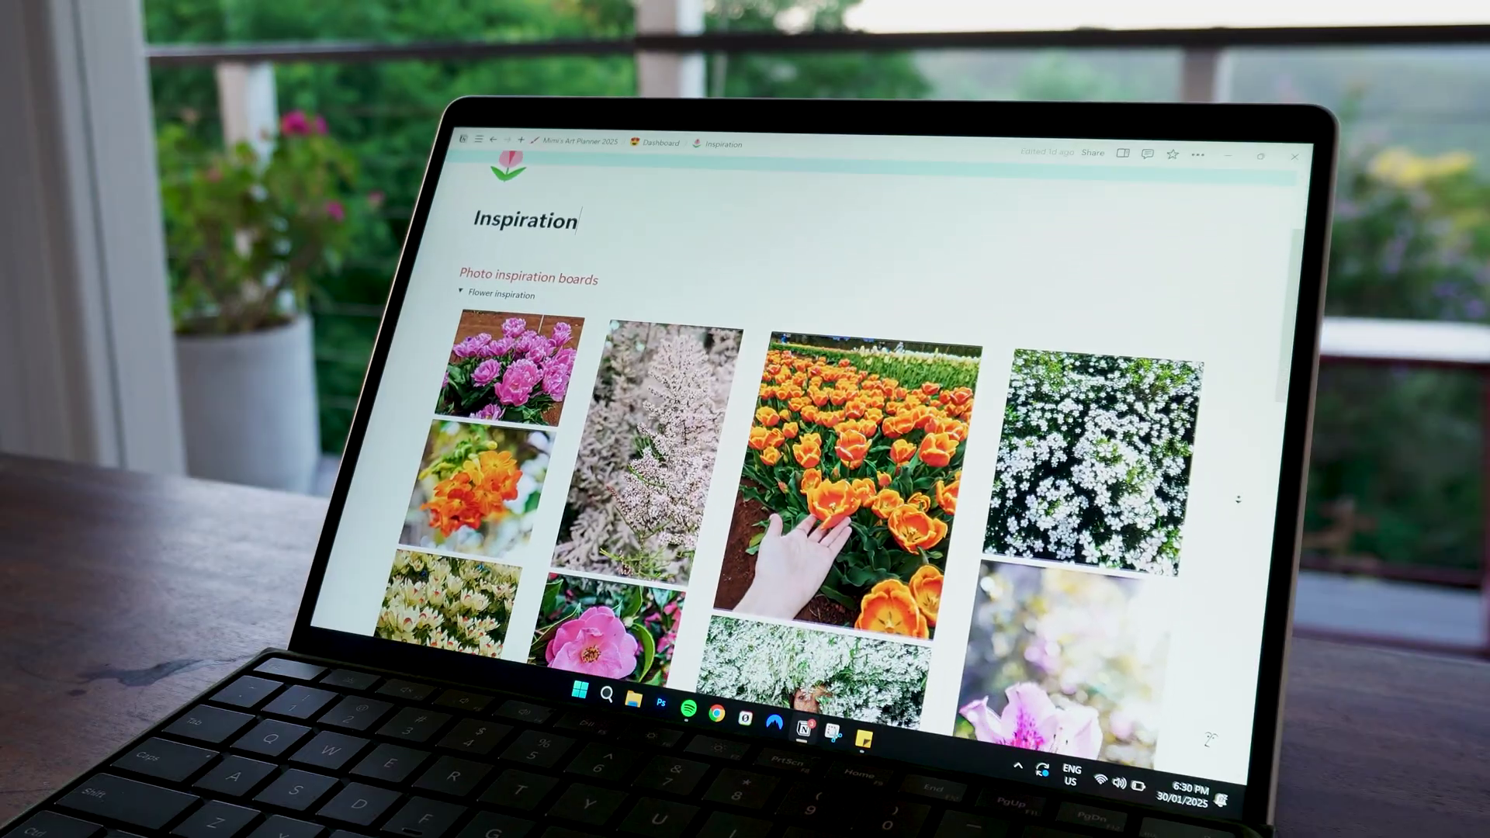
{"action": "scroll", "coordinate": [853, 427], "scroll_direction": "down", "scroll_amount": 5}
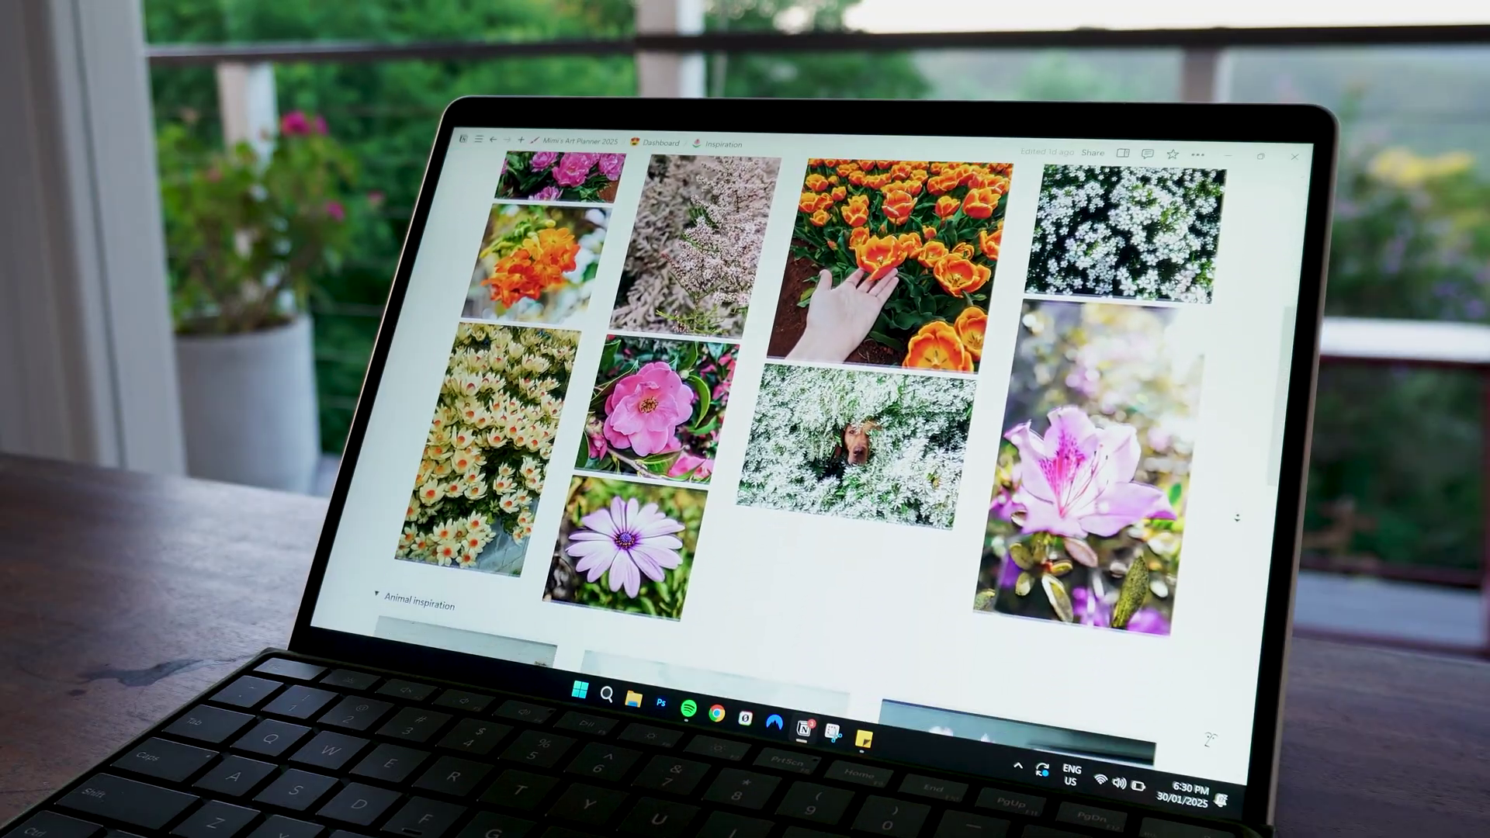